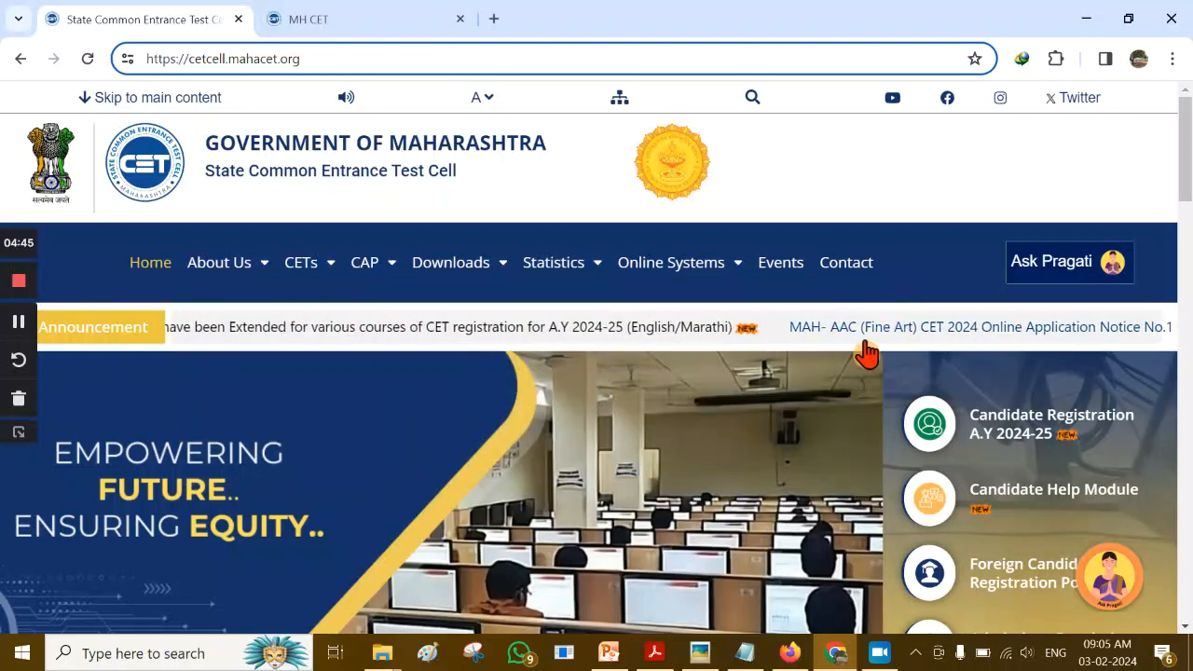
Open 'Candidate Registration A.Y 2024-25' from the CET Cell home page and choose Register as a new user
{"action": "scroll", "coordinate": [638, 391], "scroll_direction": "down", "scroll_amount": 5}
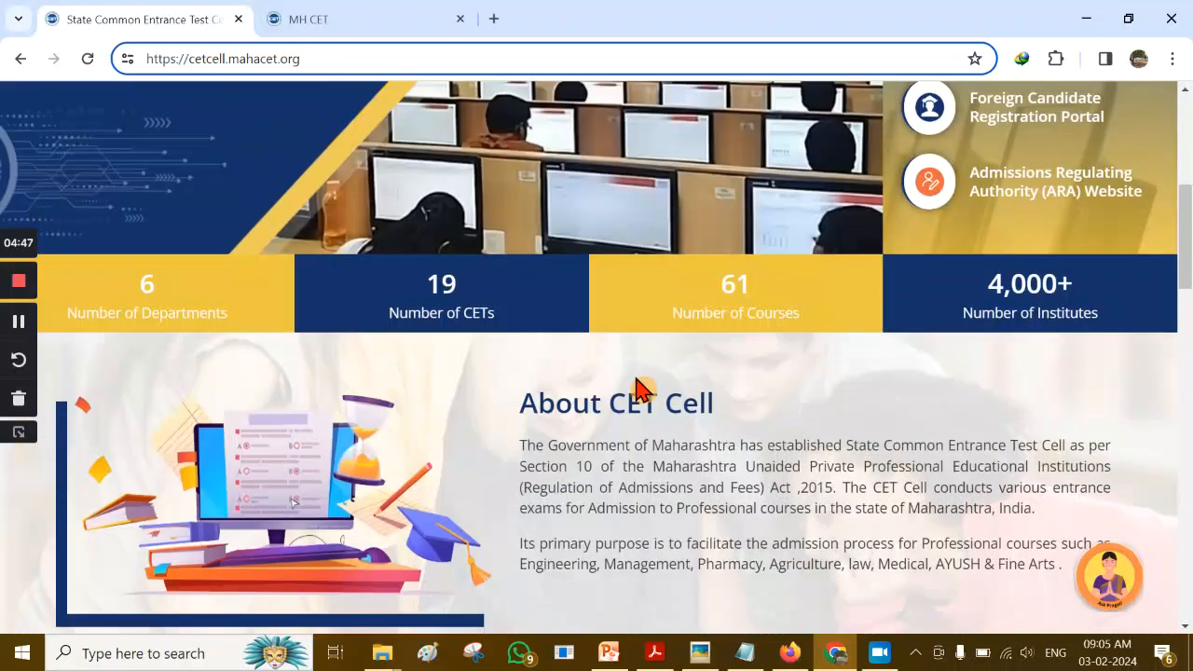
{"action": "scroll", "coordinate": [639, 389], "scroll_direction": "up", "scroll_amount": 5}
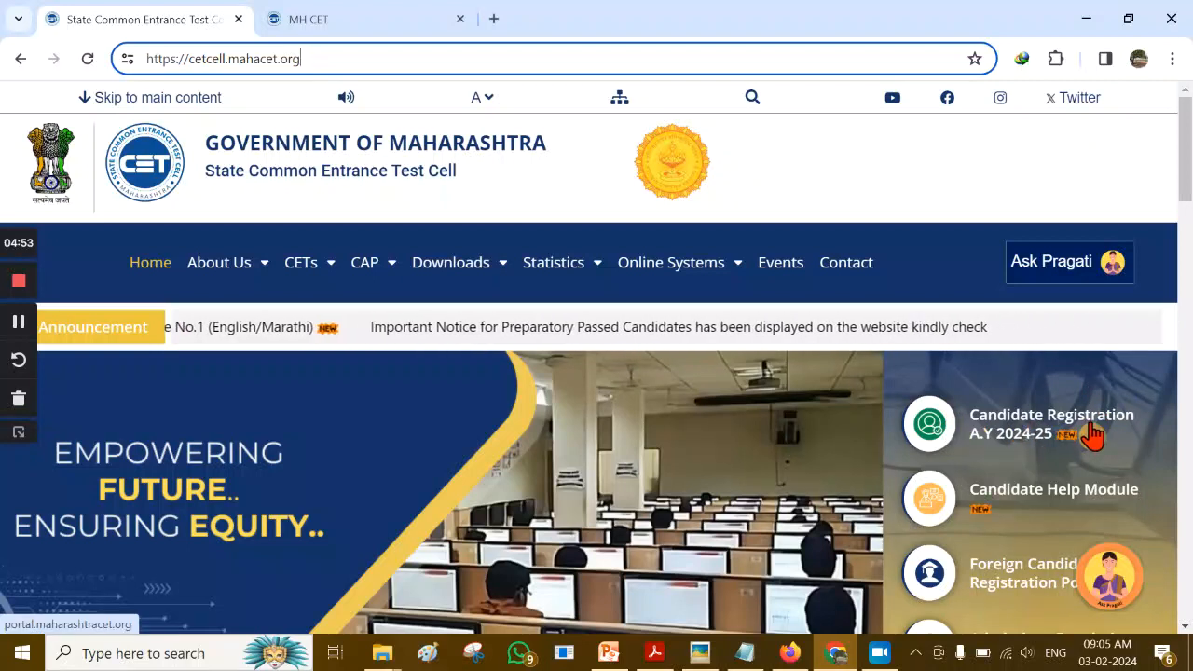
{"action": "left_click", "coordinate": [1006, 433]}
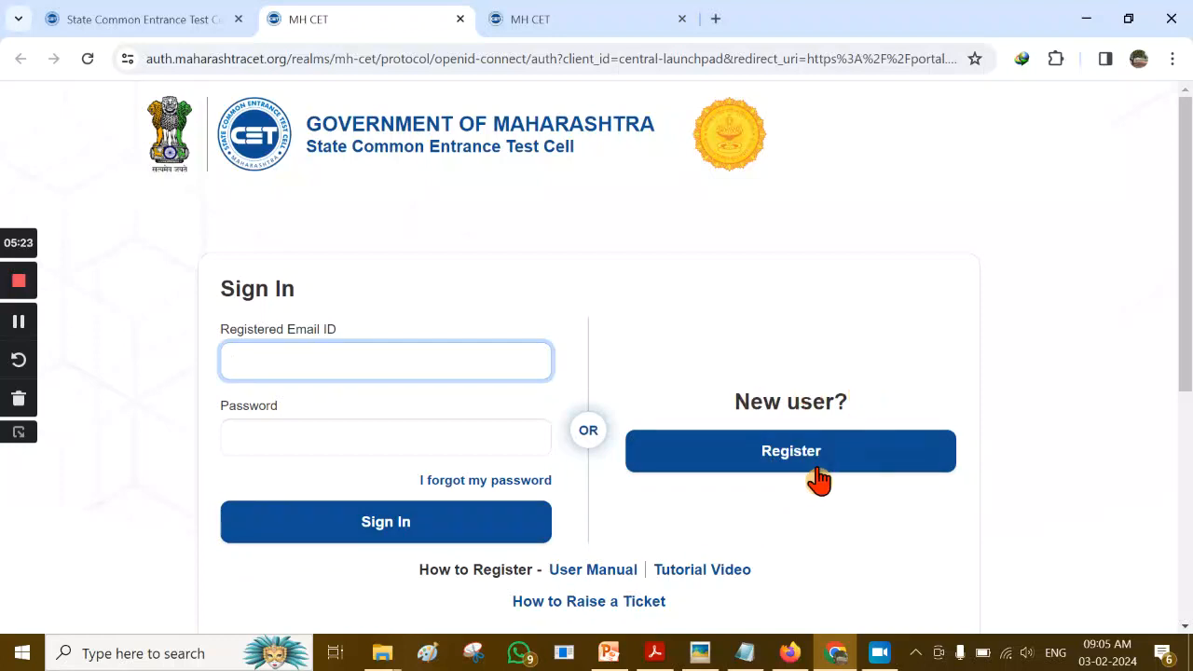
{"action": "left_click", "coordinate": [788, 455]}
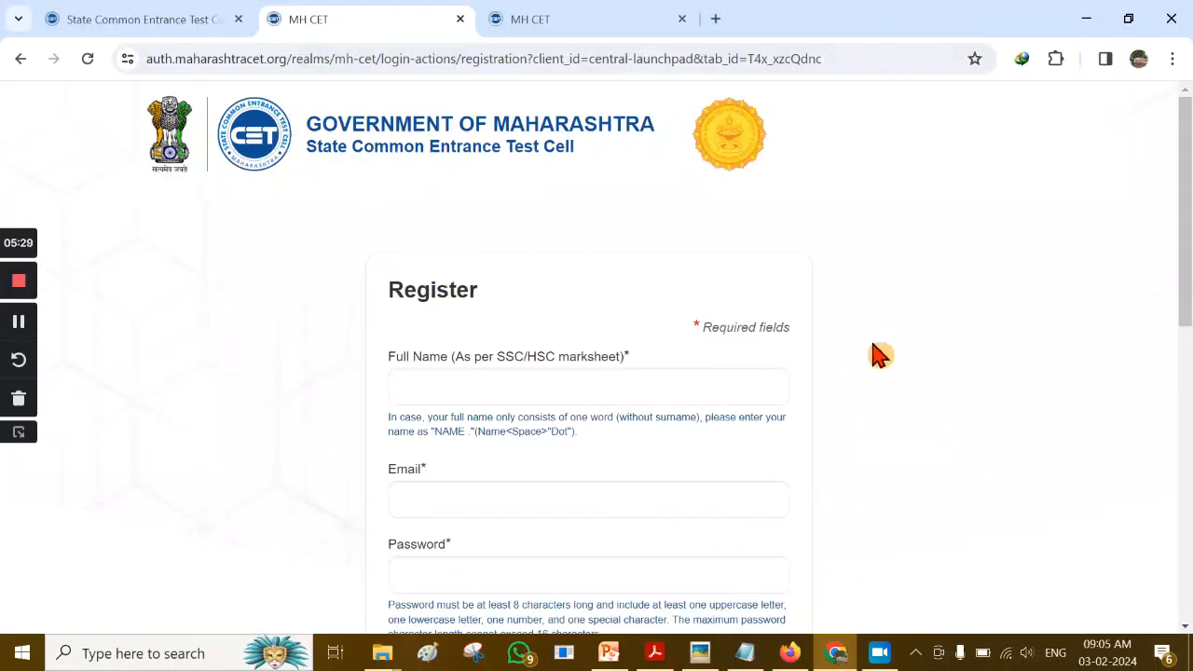
Enter the candidate's full name and e-mail address, then bring up the scanned 12th marksheet
{"action": "scroll", "coordinate": [873, 357], "scroll_direction": "down", "scroll_amount": 6}
{"action": "scroll", "coordinate": [881, 356], "scroll_direction": "up", "scroll_amount": 3}
{"action": "scroll", "coordinate": [881, 355], "scroll_direction": "up", "scroll_amount": 3}
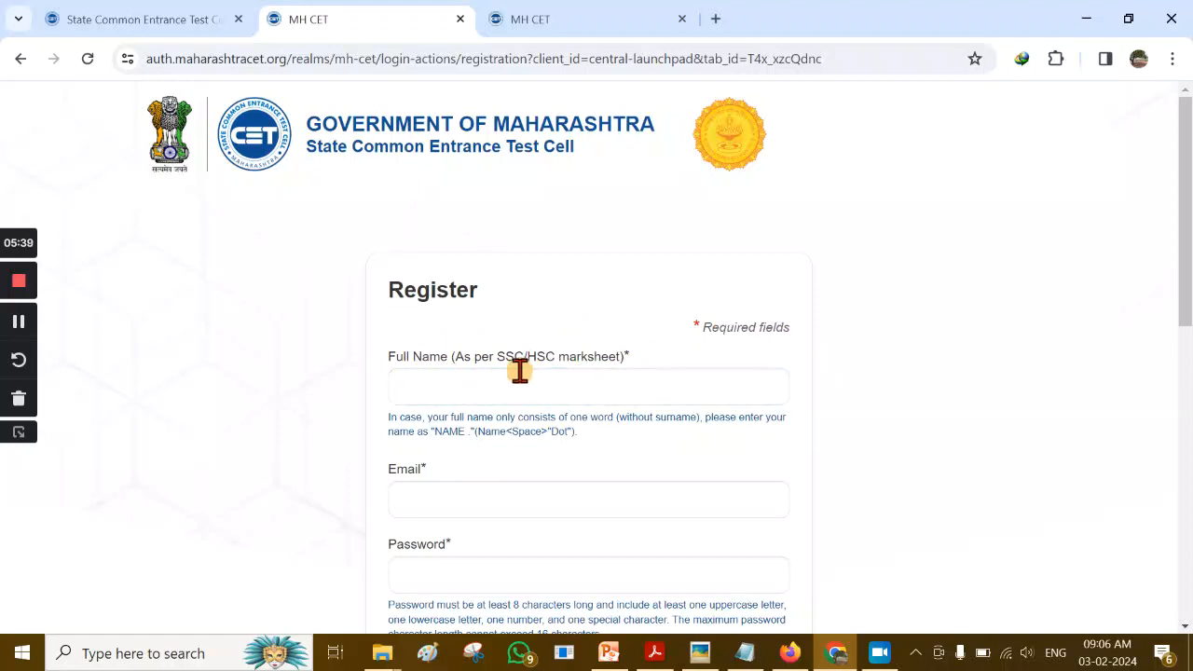
{"action": "left_click", "coordinate": [405, 383]}
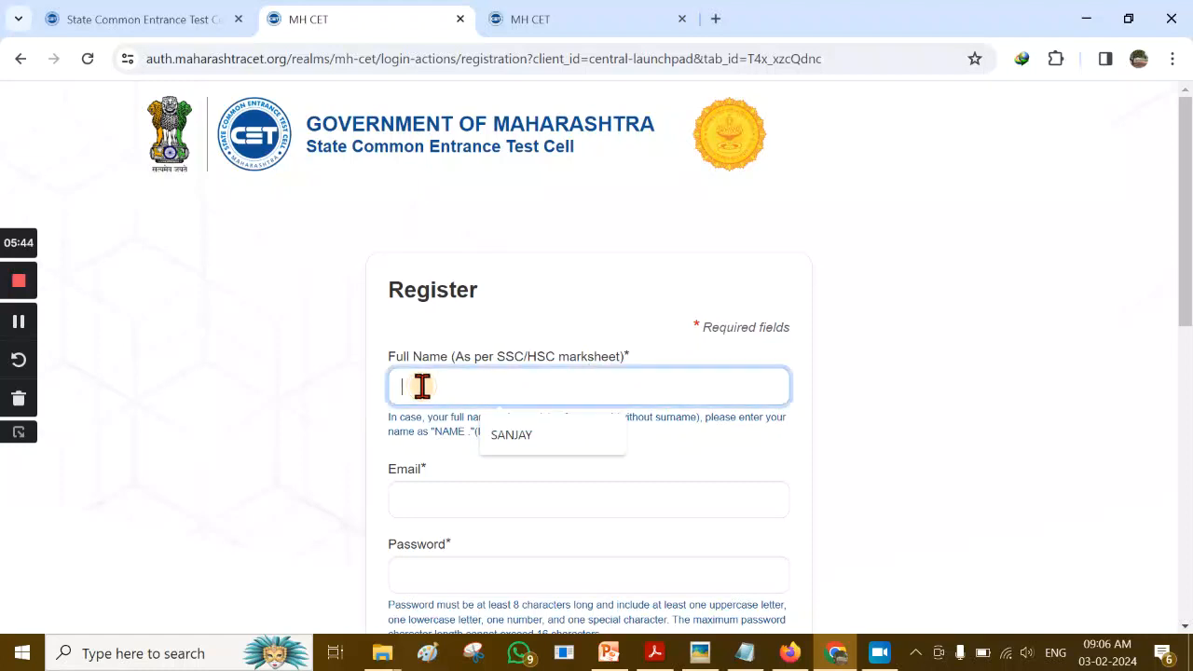
{"action": "left_click", "coordinate": [18, 329]}
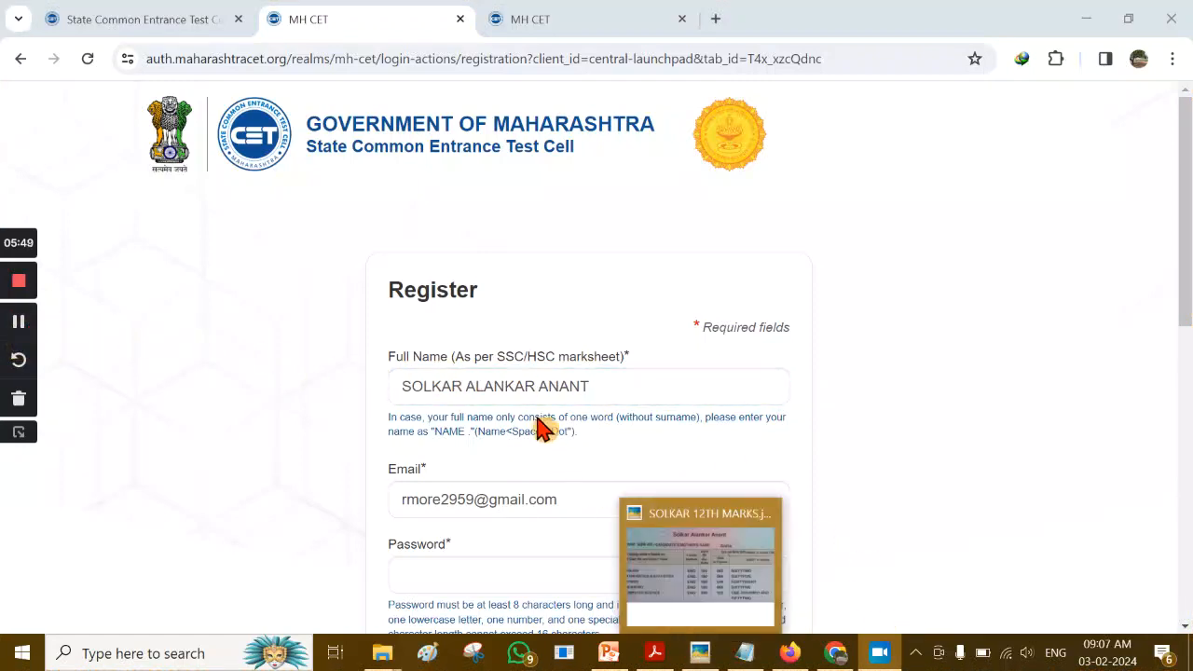
{"action": "left_click", "coordinate": [699, 658]}
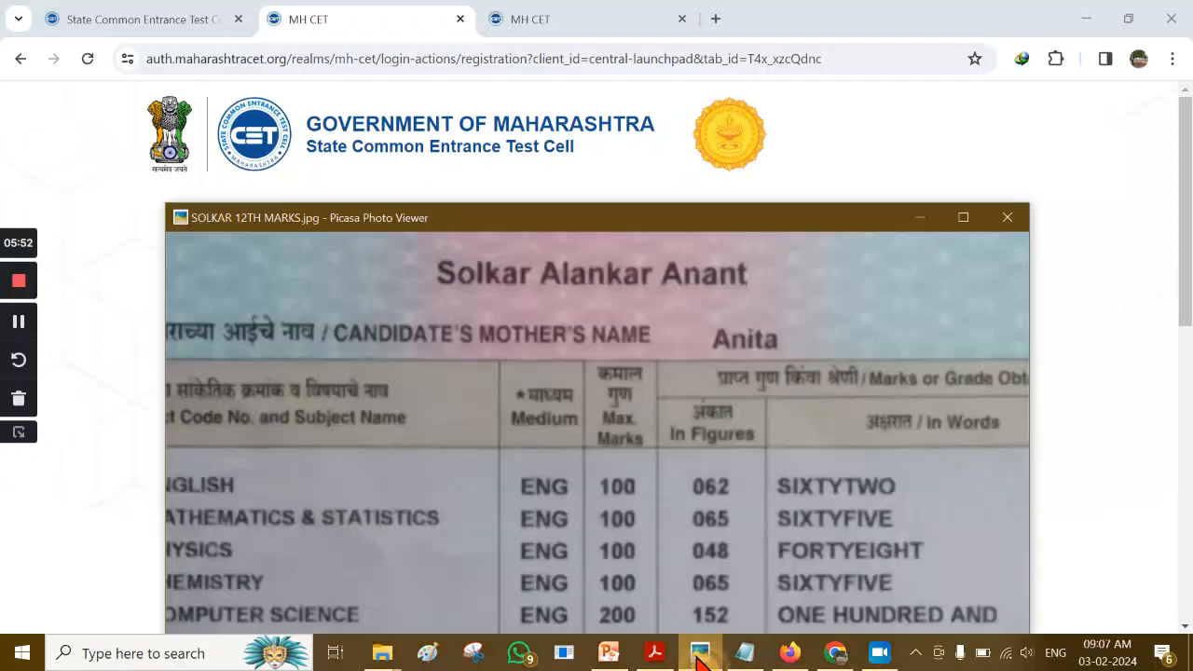
Check the candidate's name on the full-screen 12th marksheet in Picasa, then return to the Register form
{"action": "left_click", "coordinate": [964, 220]}
{"action": "scroll", "coordinate": [624, 247], "scroll_direction": "down", "scroll_amount": 3}
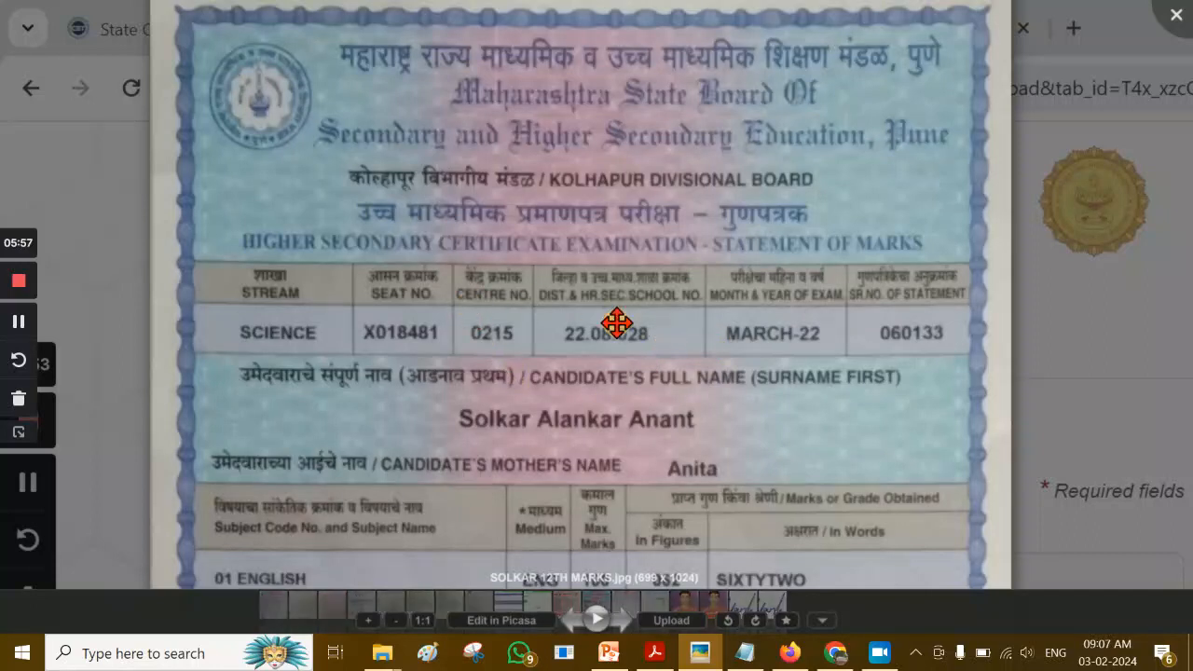
{"action": "scroll", "coordinate": [634, 373], "scroll_direction": "up", "scroll_amount": 1}
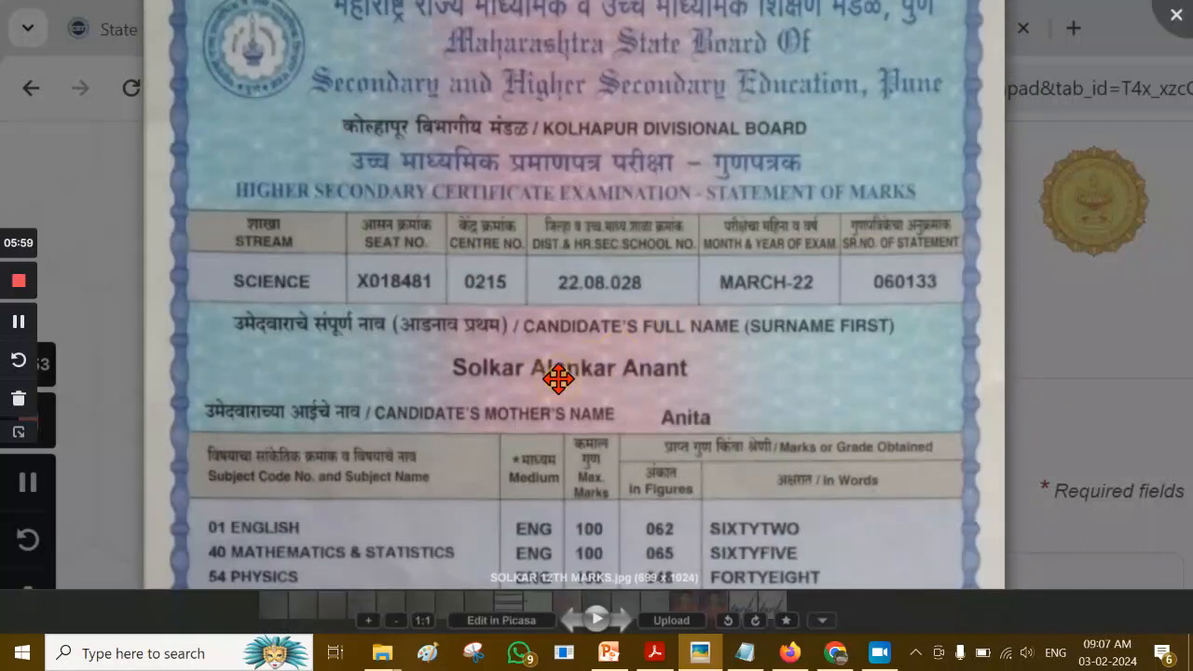
{"action": "scroll", "coordinate": [469, 389], "scroll_direction": "up", "scroll_amount": 3}
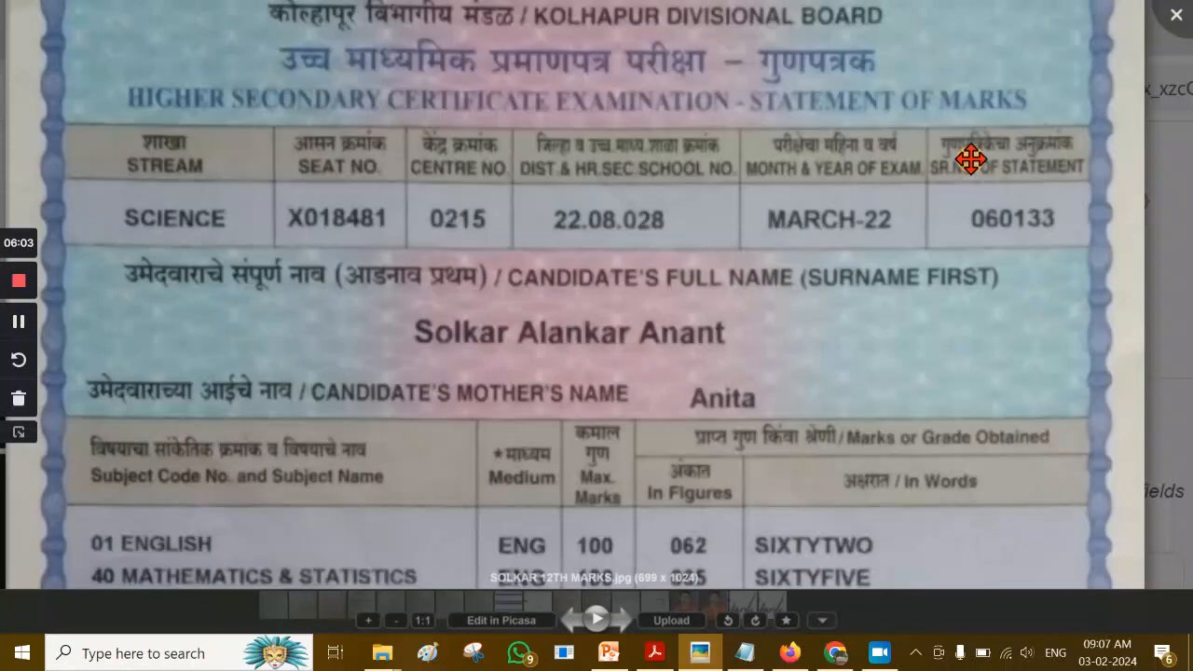
{"action": "left_click", "coordinate": [833, 656]}
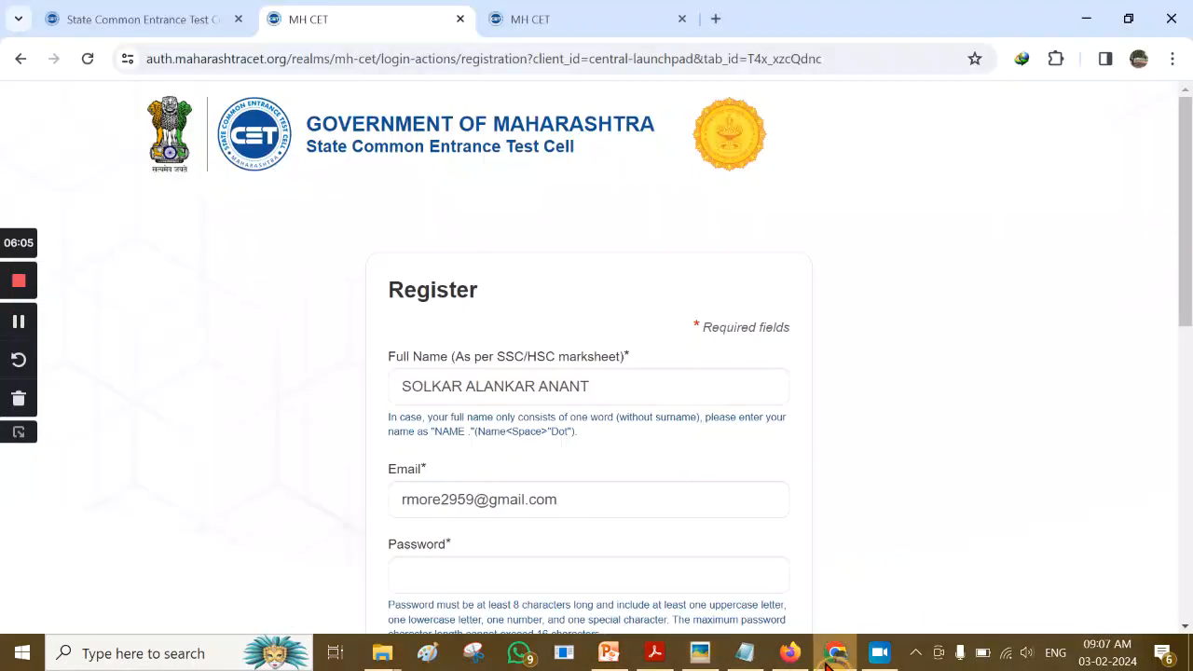
Select the entered full name and e-mail address to verify them
{"action": "left_click", "coordinate": [605, 389]}
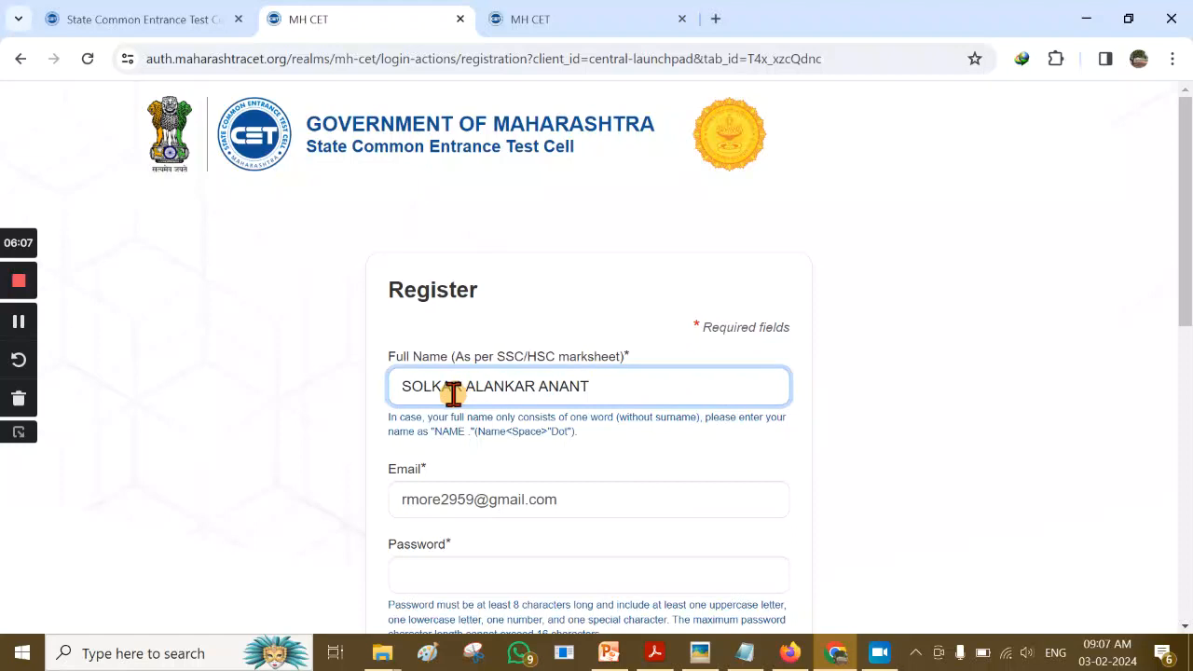
{"action": "left_click_drag", "start_coordinate": [583, 392], "coordinate": [367, 383]}
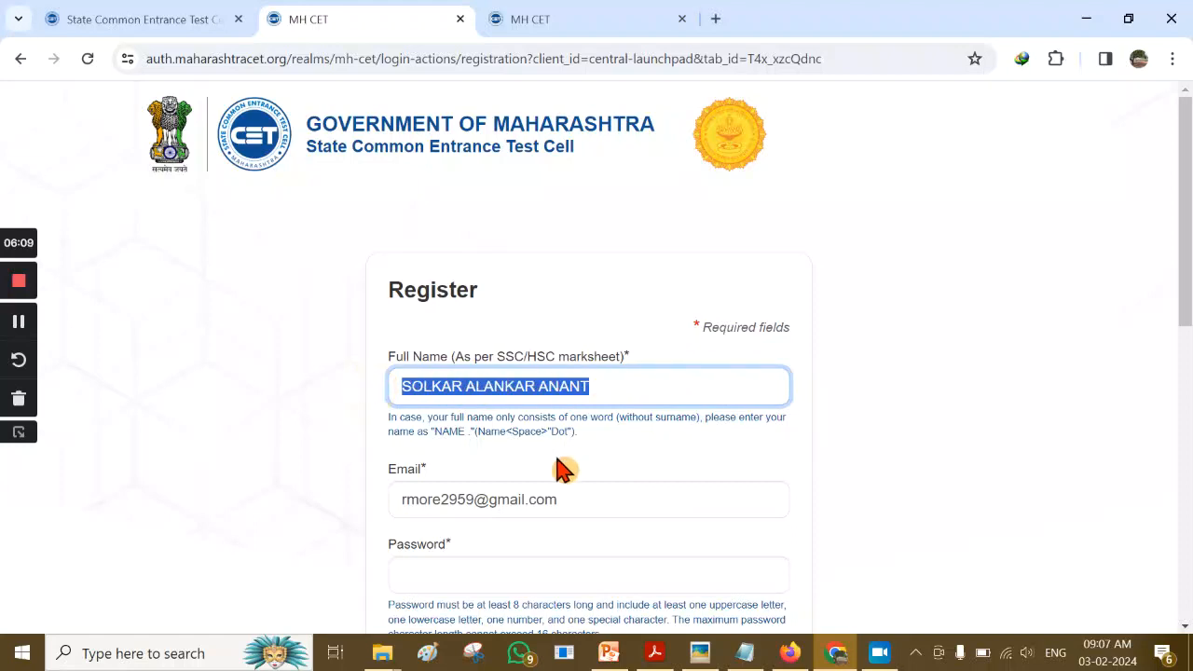
{"action": "left_click_drag", "start_coordinate": [593, 500], "coordinate": [376, 506]}
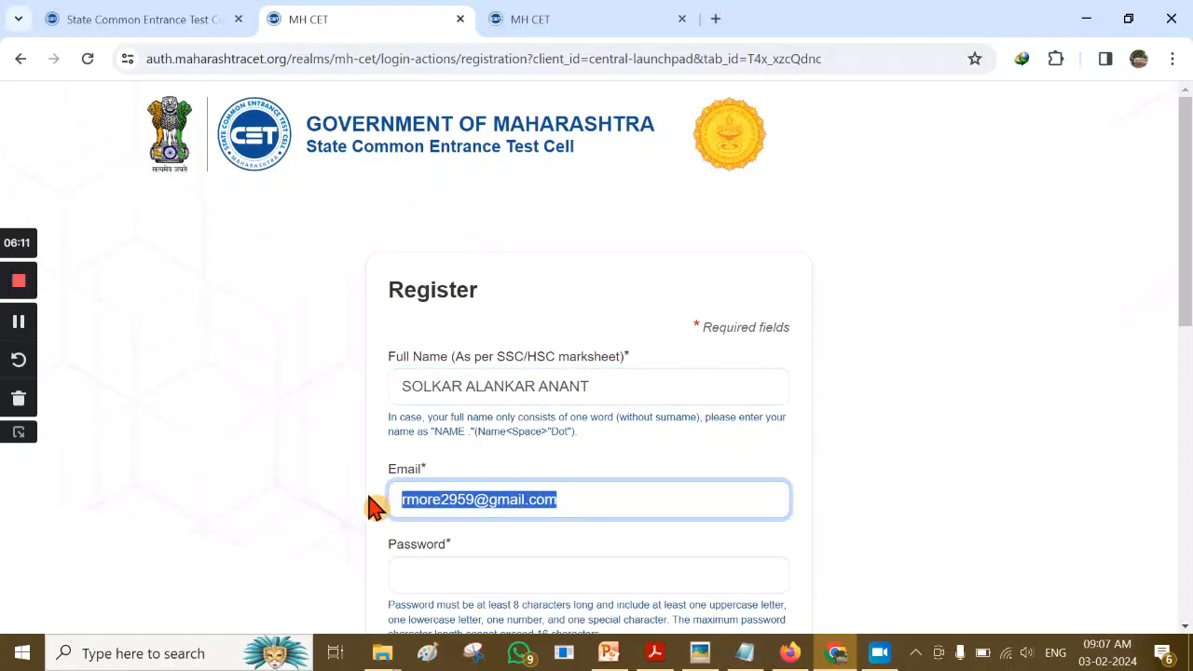
Enter the account password and the matching confirm password
{"action": "left_click", "coordinate": [461, 571]}
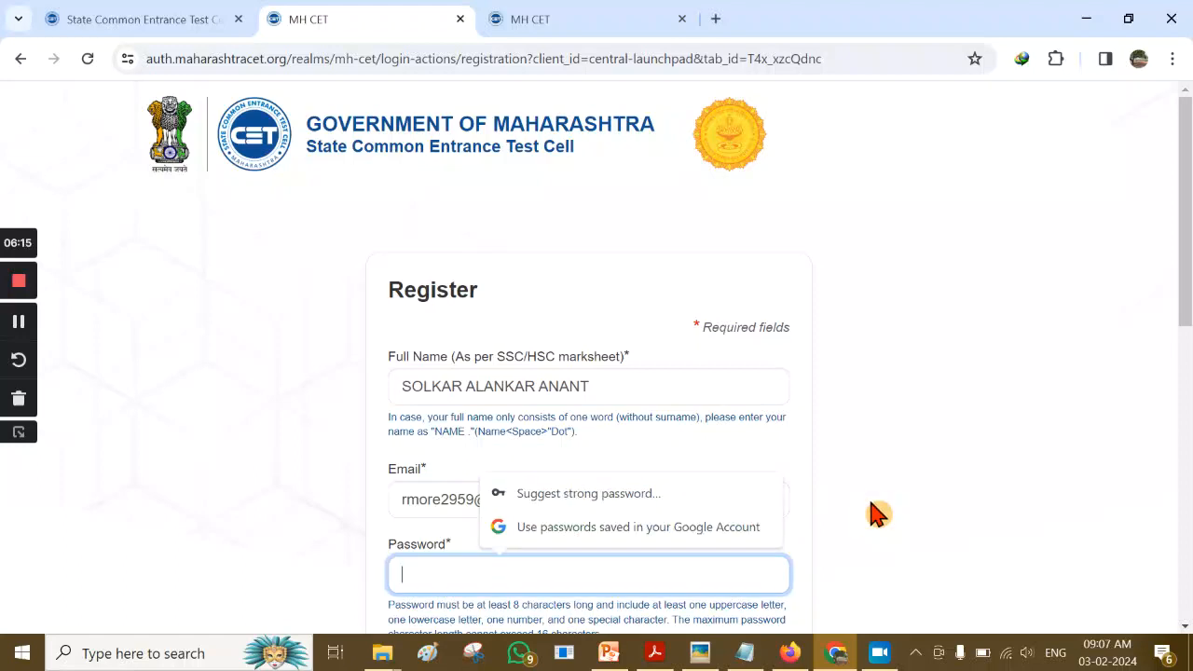
{"action": "scroll", "coordinate": [876, 513], "scroll_direction": "down", "scroll_amount": 1}
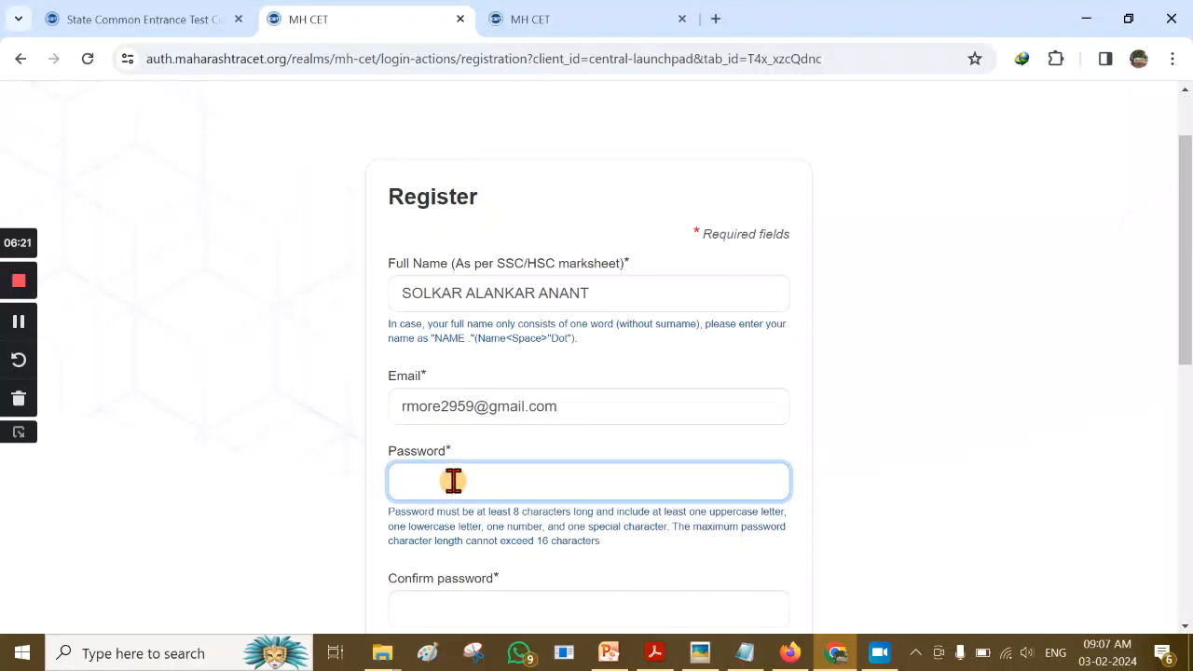
{"action": "type", "text": "•"}
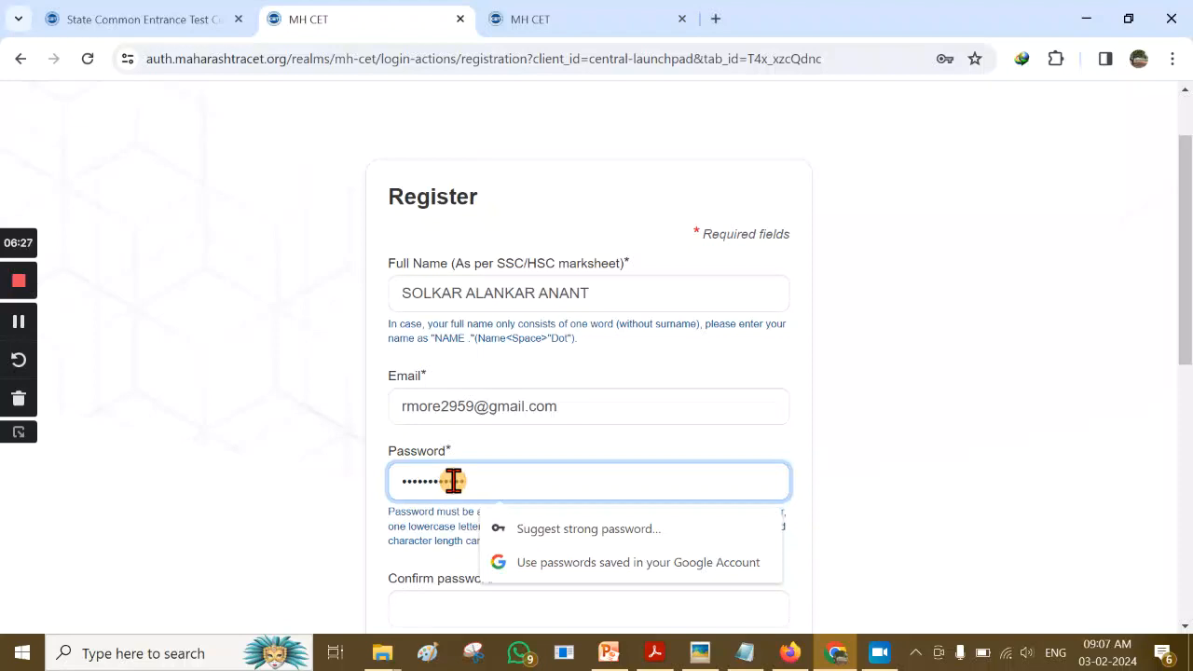
{"action": "left_click", "coordinate": [807, 450]}
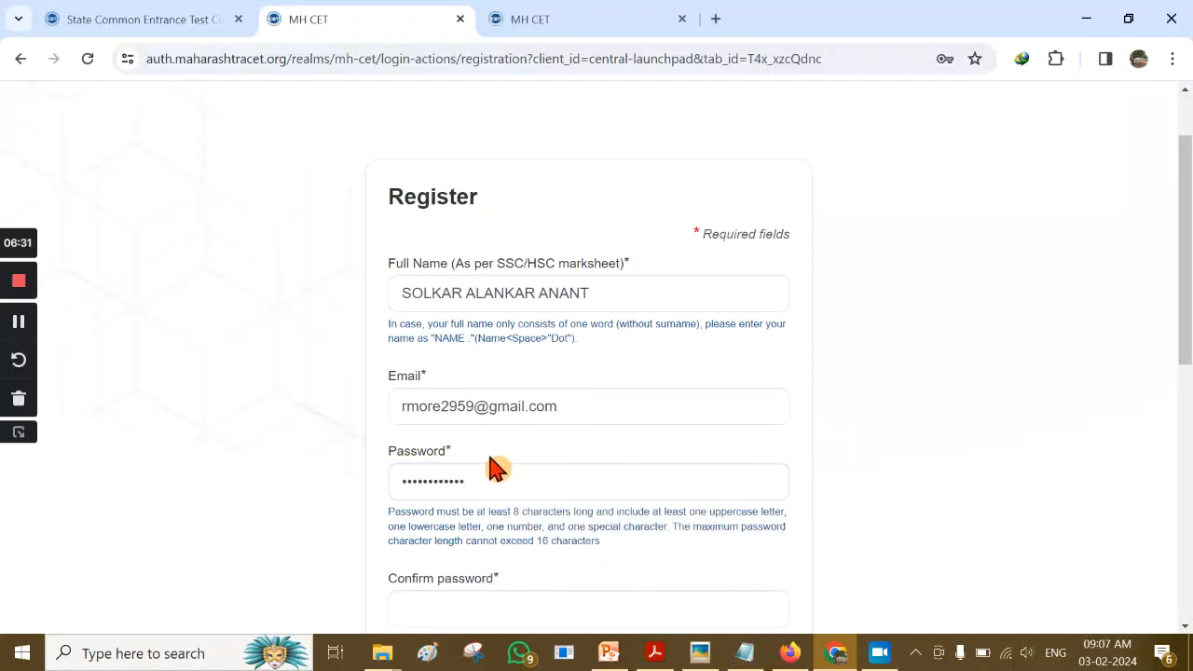
{"action": "scroll", "coordinate": [570, 587], "scroll_direction": "down", "scroll_amount": 1}
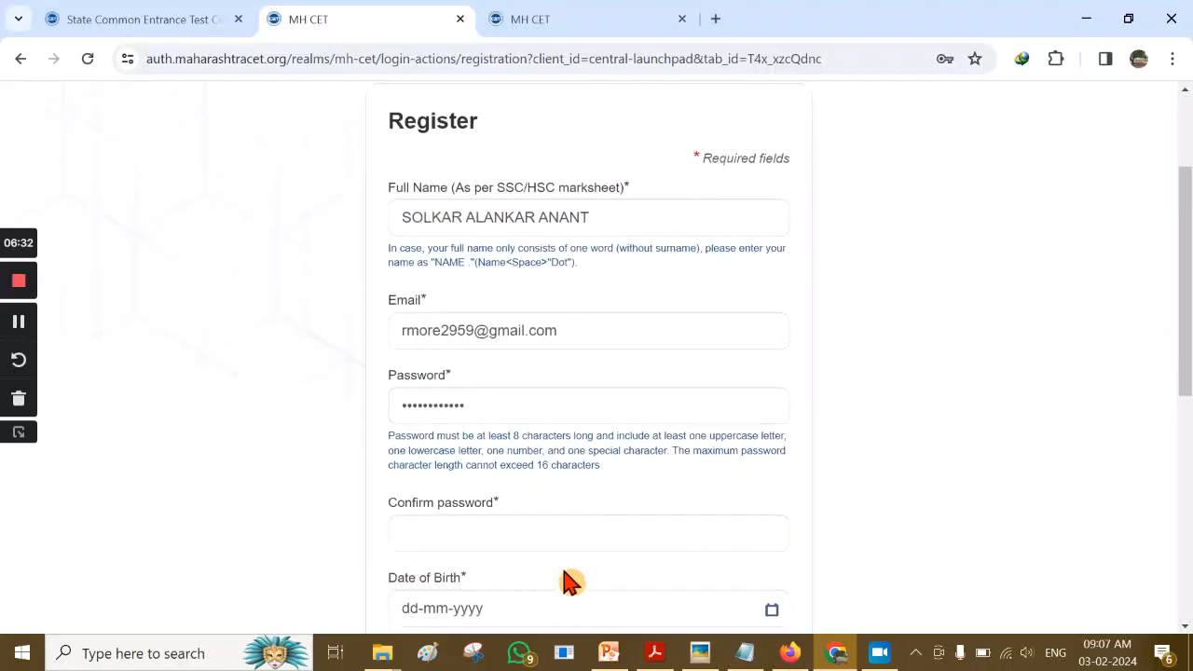
{"action": "left_click", "coordinate": [471, 517]}
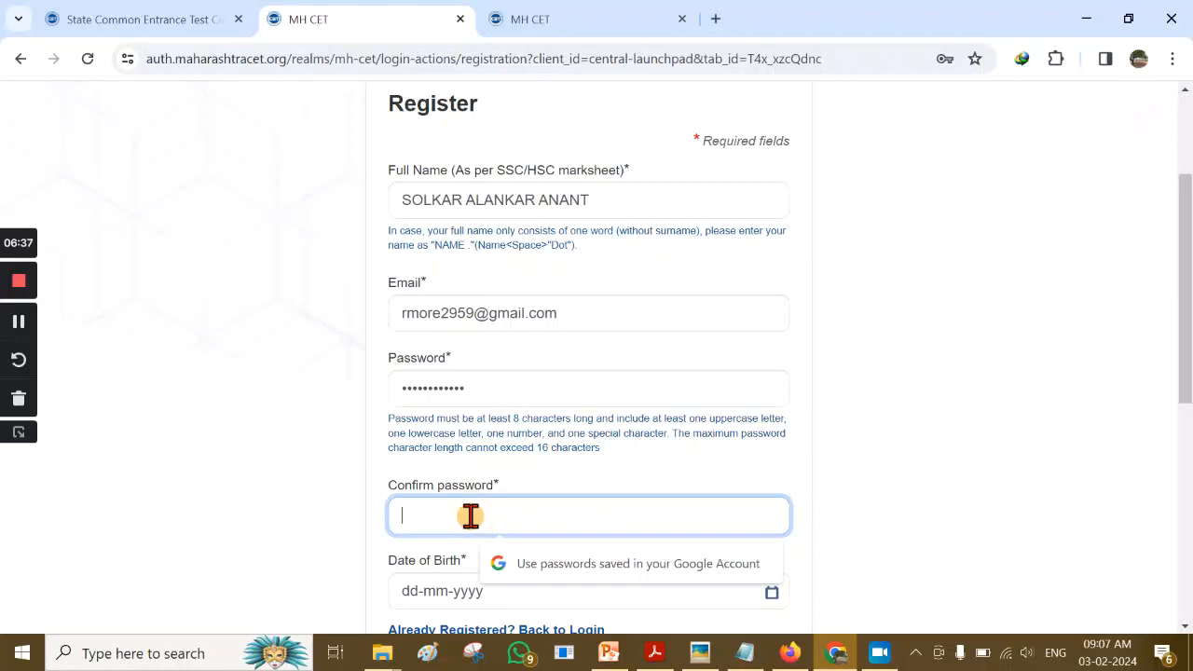
{"action": "type", "text": "R"}
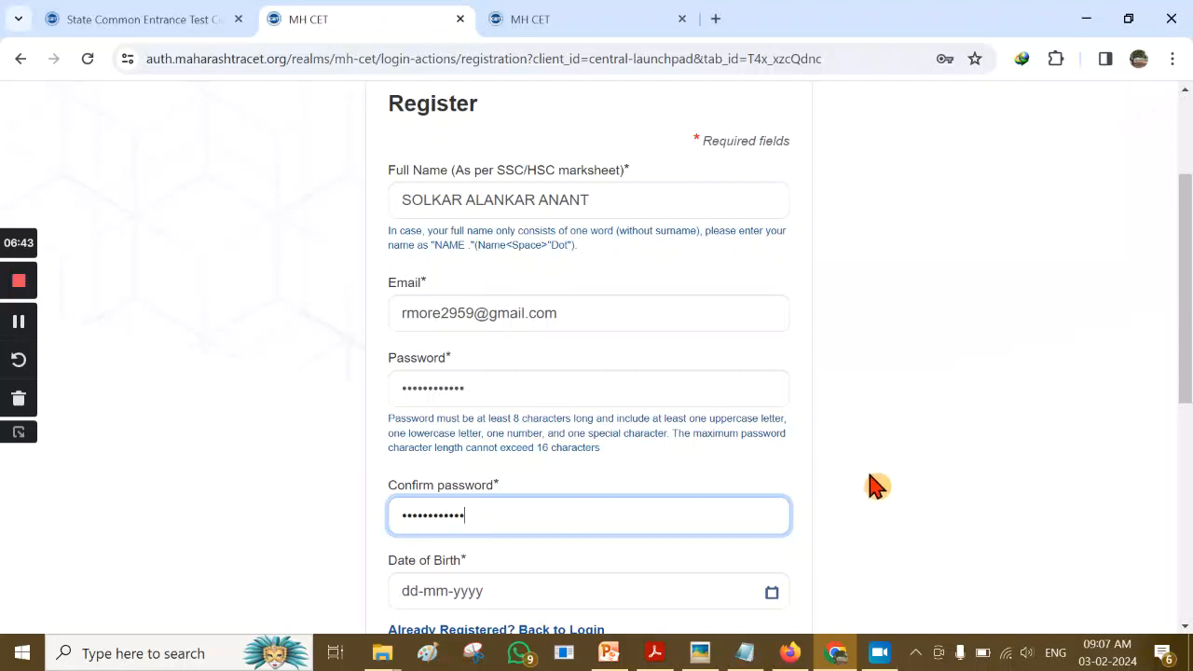
{"action": "scroll", "coordinate": [839, 550], "scroll_direction": "down", "scroll_amount": 1}
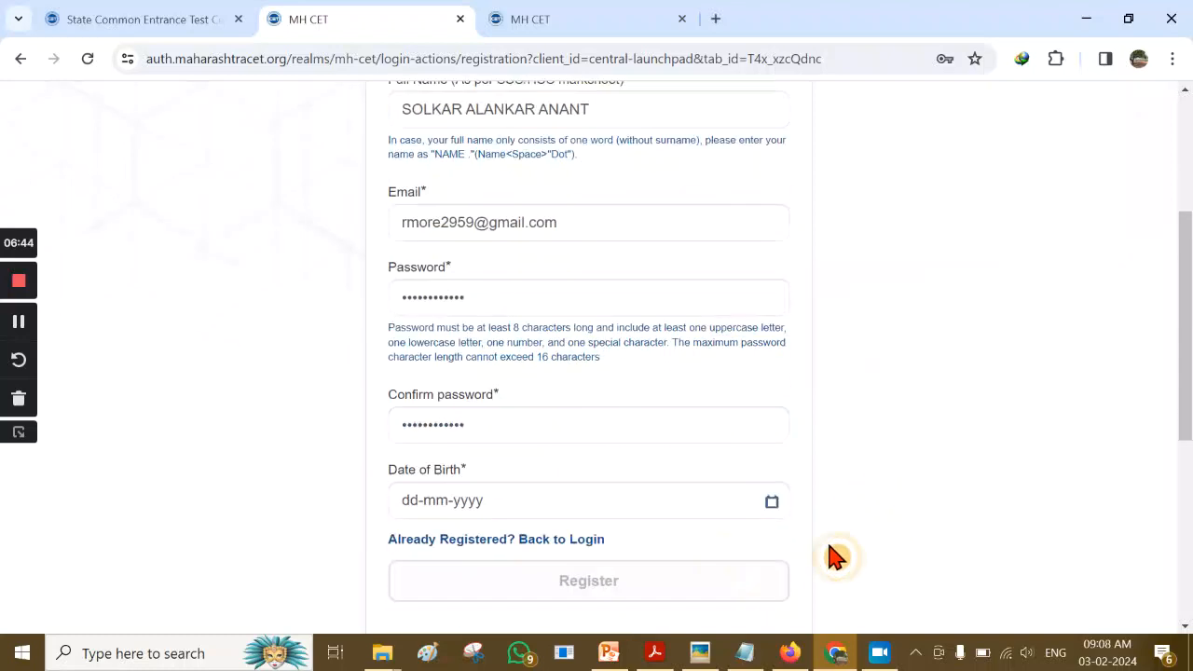
Look up the candidate's date of birth in the notes
{"action": "left_click", "coordinate": [538, 501]}
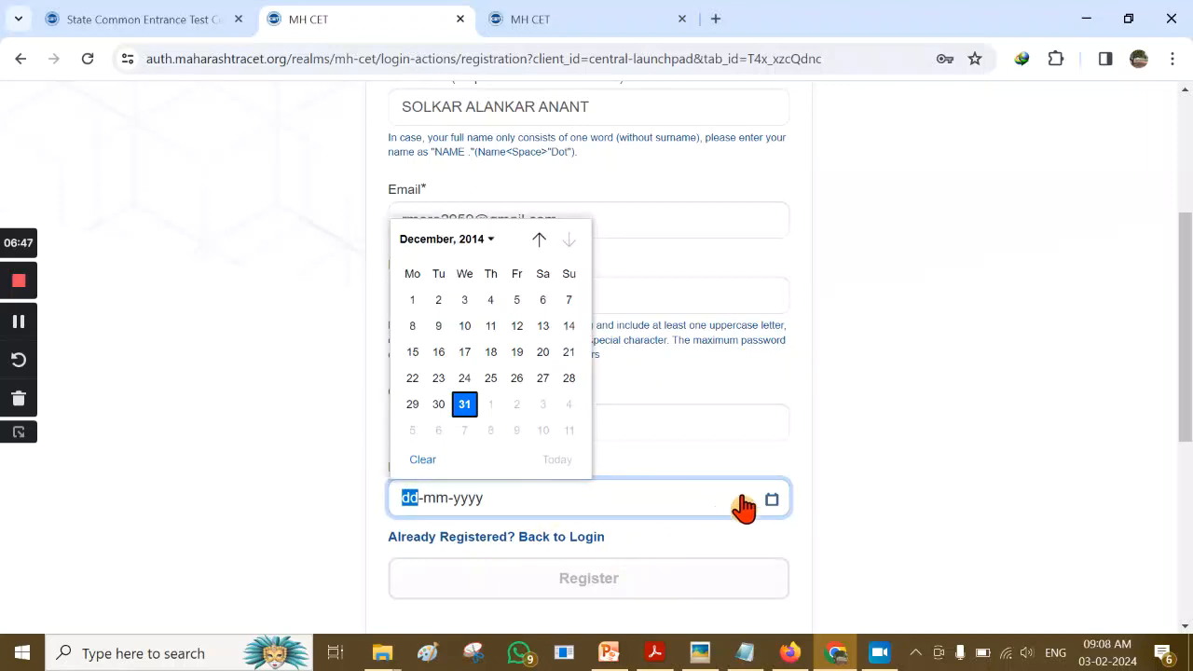
{"action": "left_click", "coordinate": [765, 652]}
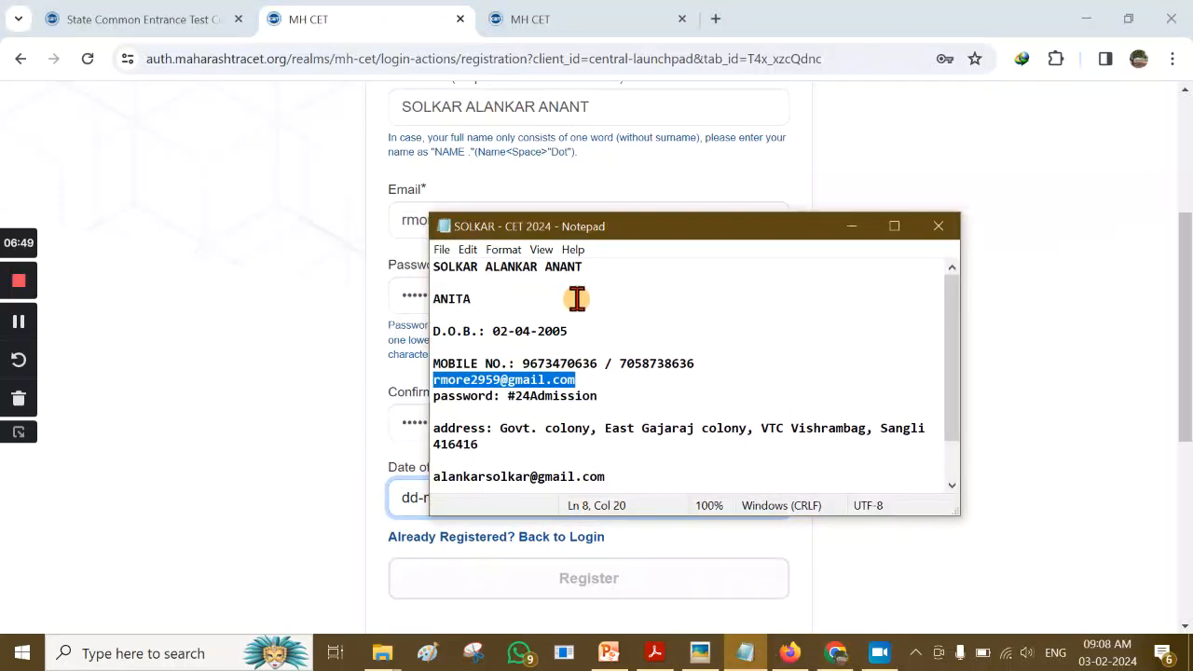
{"action": "left_click", "coordinate": [591, 331]}
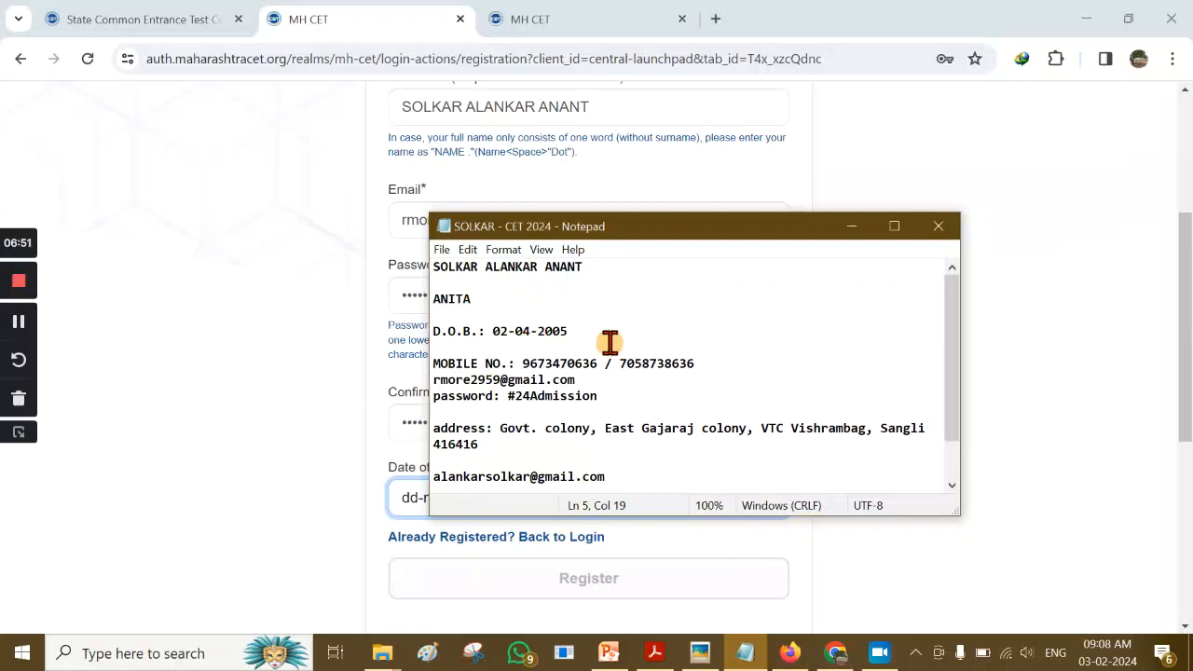
{"action": "left_click", "coordinate": [373, 508]}
{"action": "left_click", "coordinate": [770, 501]}
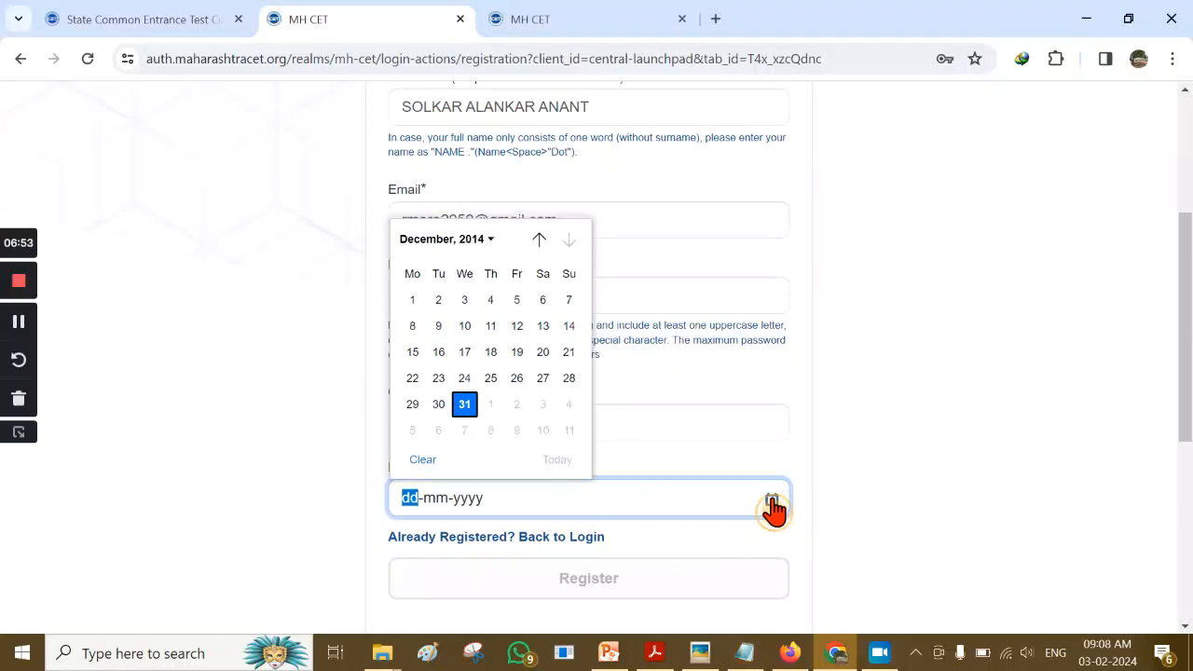
{"action": "left_click", "coordinate": [486, 244]}
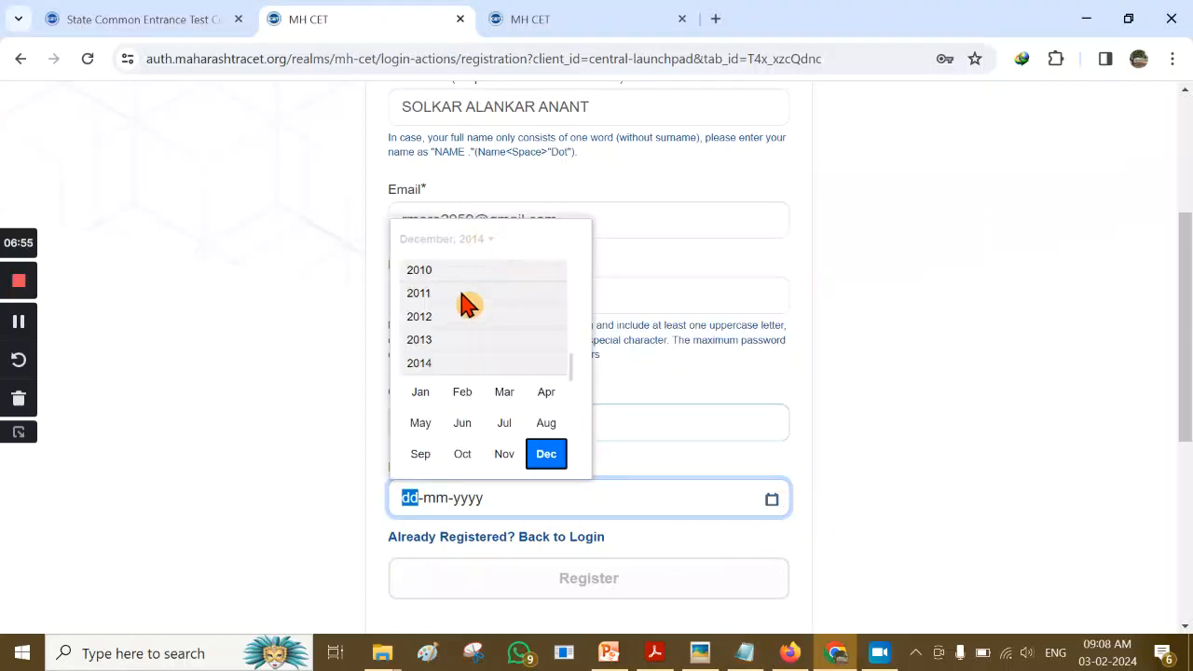
{"action": "scroll", "coordinate": [471, 331], "scroll_direction": "up", "scroll_amount": 1}
{"action": "scroll", "coordinate": [470, 330], "scroll_direction": "up", "scroll_amount": 2}
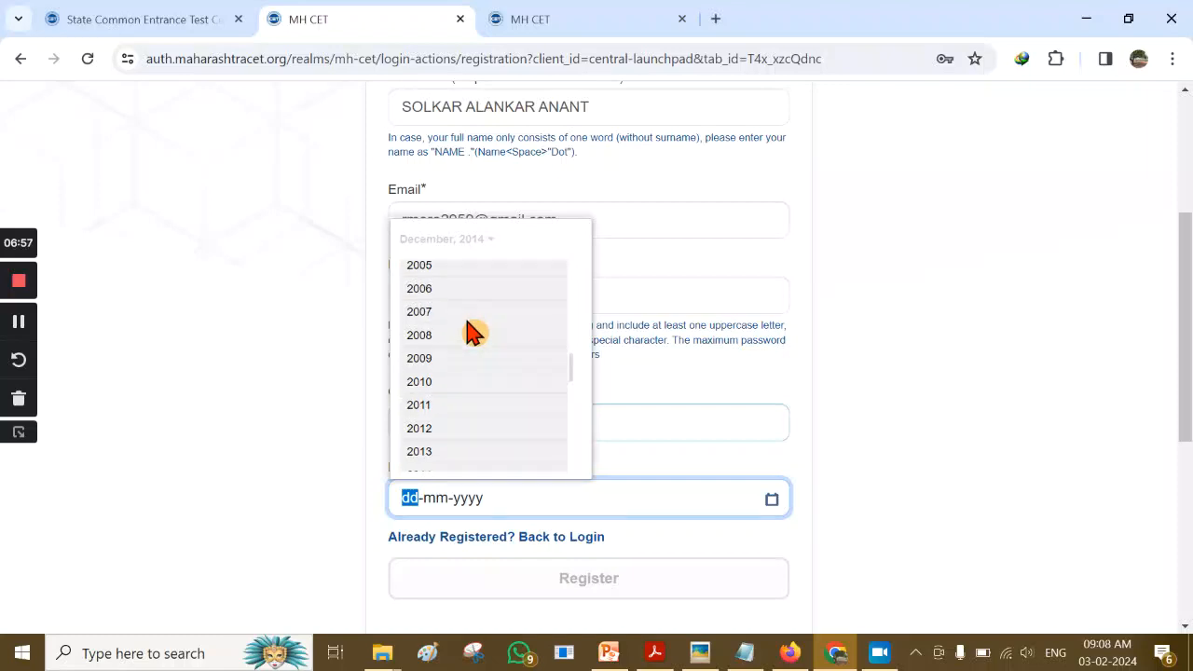
{"action": "scroll", "coordinate": [449, 312], "scroll_direction": "up", "scroll_amount": 1}
{"action": "left_click", "coordinate": [438, 296]}
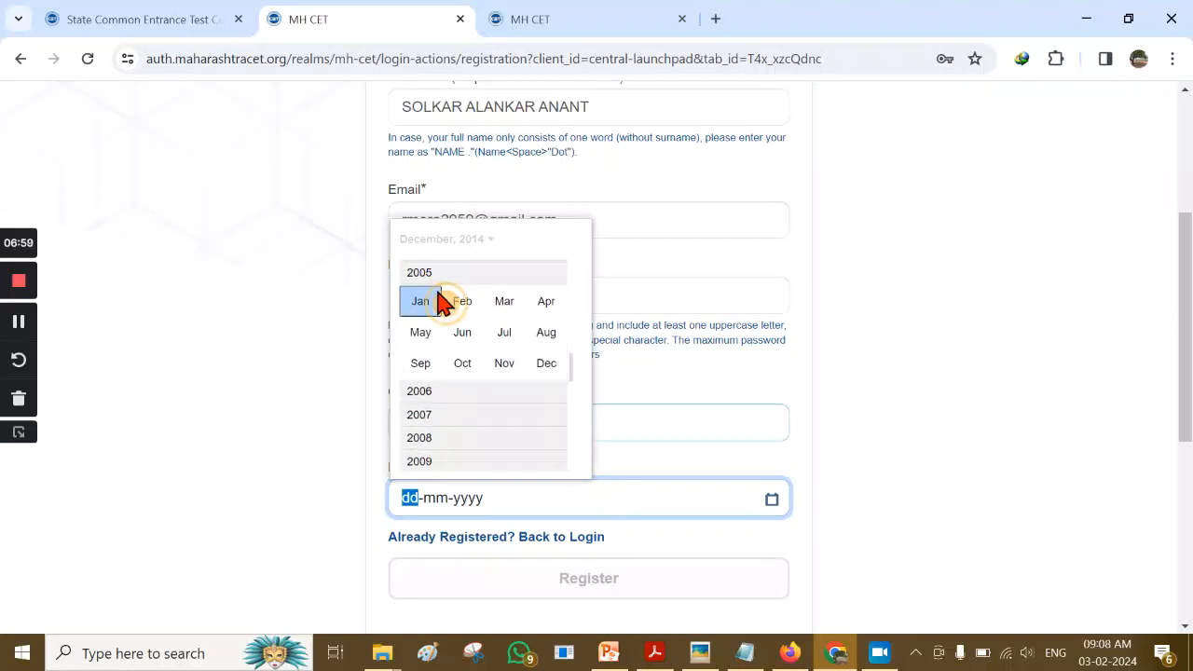
{"action": "left_click", "coordinate": [546, 308]}
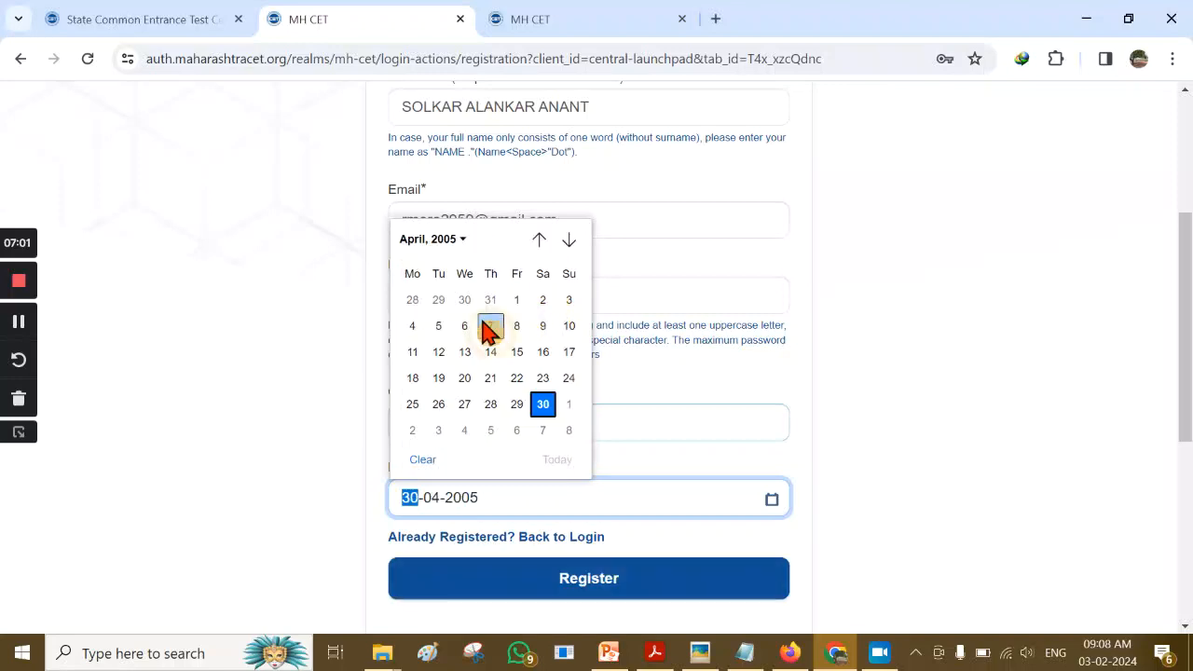
{"action": "left_click", "coordinate": [543, 305]}
{"action": "left_click", "coordinate": [862, 466]}
{"action": "scroll", "coordinate": [929, 460], "scroll_direction": "down", "scroll_amount": 1}
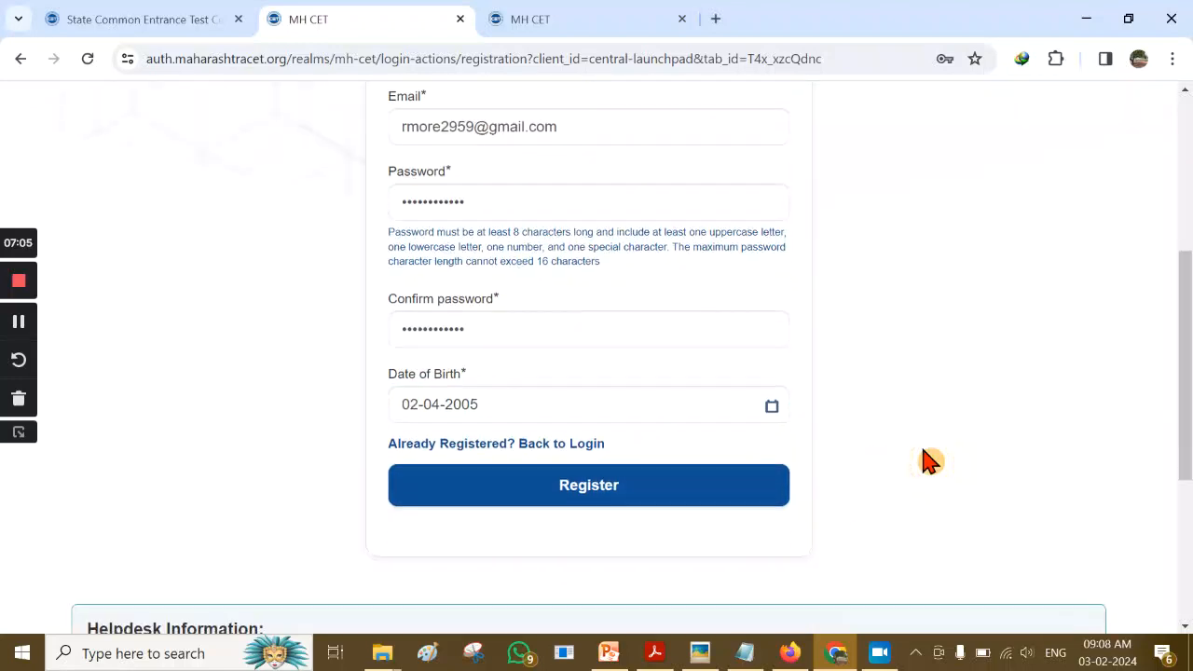
{"action": "left_click", "coordinate": [592, 497]}
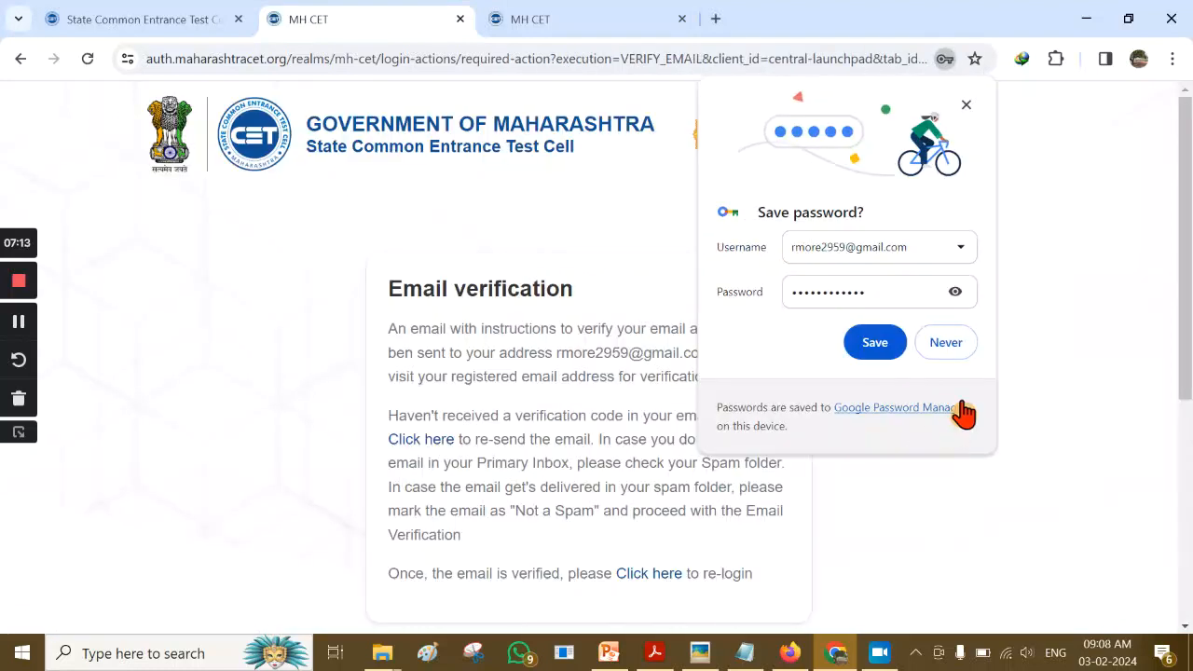
Decline saving the password, check the verification notice's e-mail address, and switch to Gmail
{"action": "left_click", "coordinate": [954, 347]}
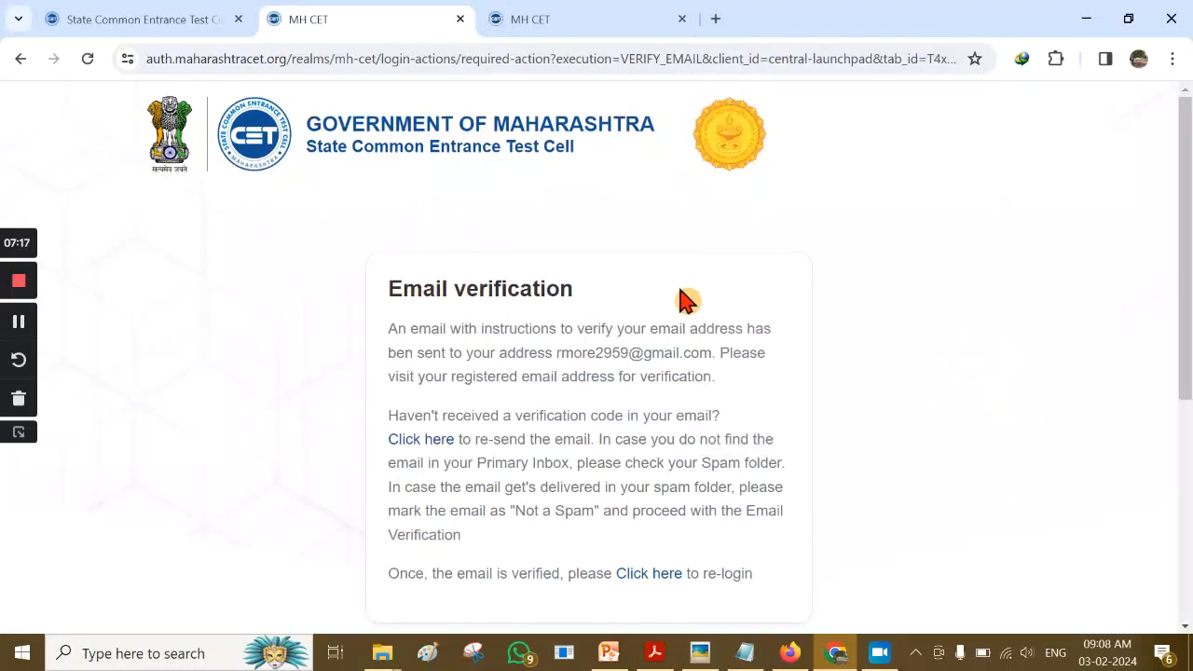
{"action": "scroll", "coordinate": [690, 301], "scroll_direction": "down", "scroll_amount": 2}
{"action": "scroll", "coordinate": [782, 317], "scroll_direction": "up", "scroll_amount": 2}
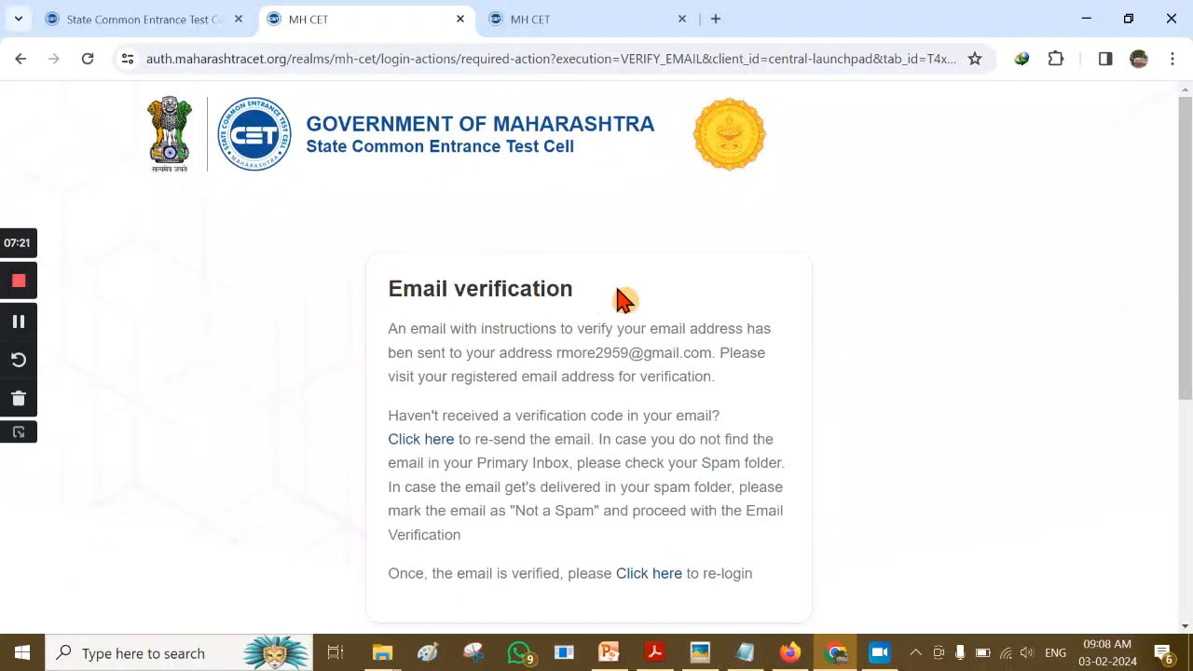
{"action": "scroll", "coordinate": [620, 298], "scroll_direction": "down", "scroll_amount": 1}
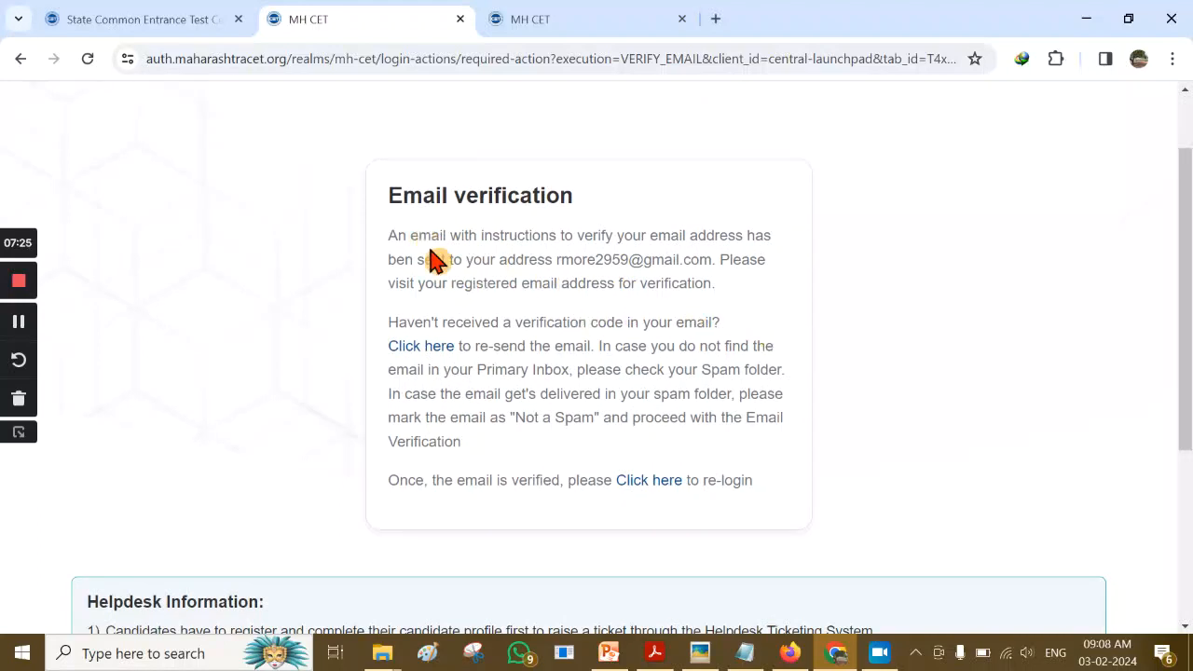
{"action": "left_click_drag", "start_coordinate": [555, 259], "coordinate": [716, 280]}
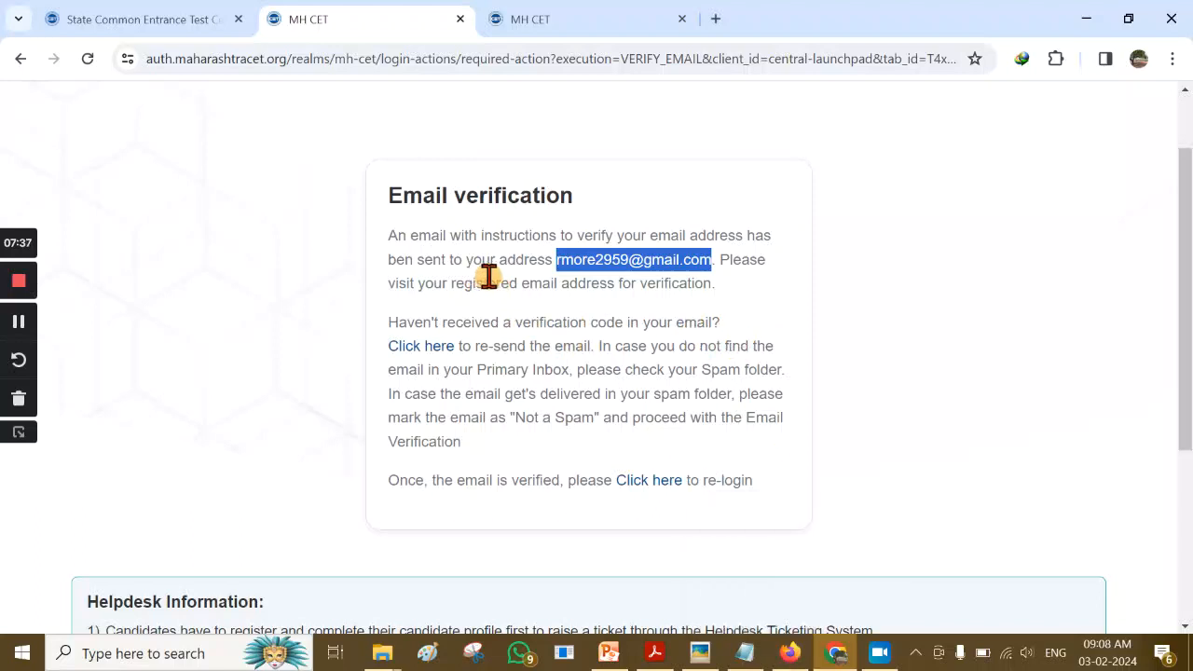
{"action": "left_click", "coordinate": [624, 312]}
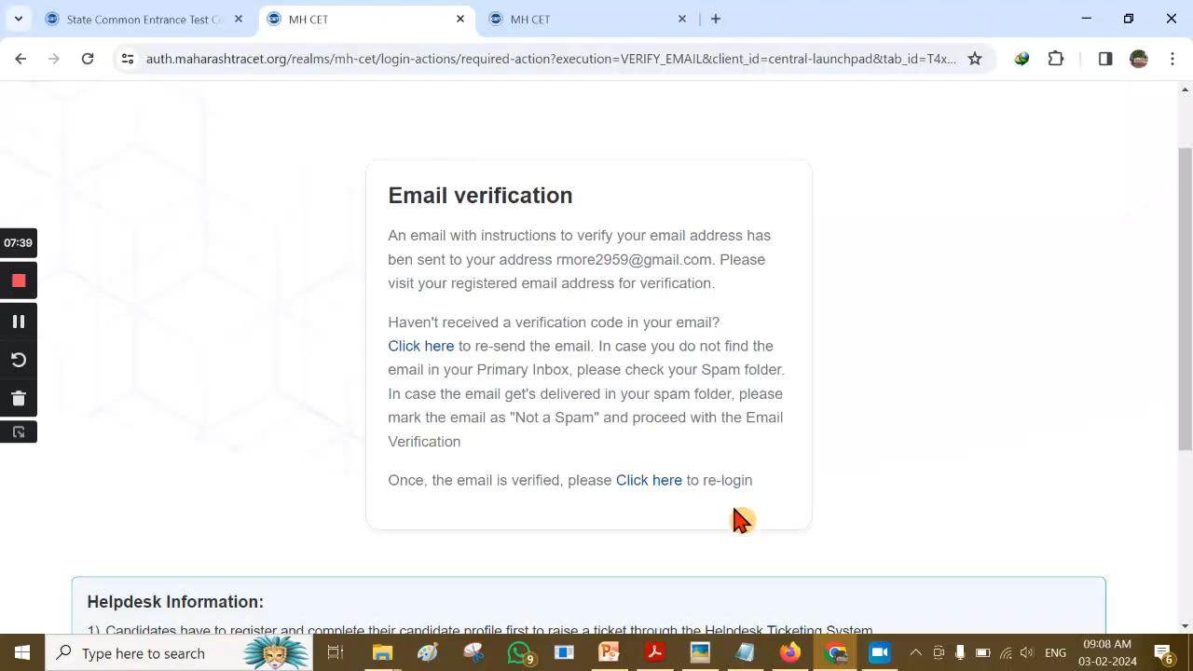
{"action": "left_click", "coordinate": [797, 657]}
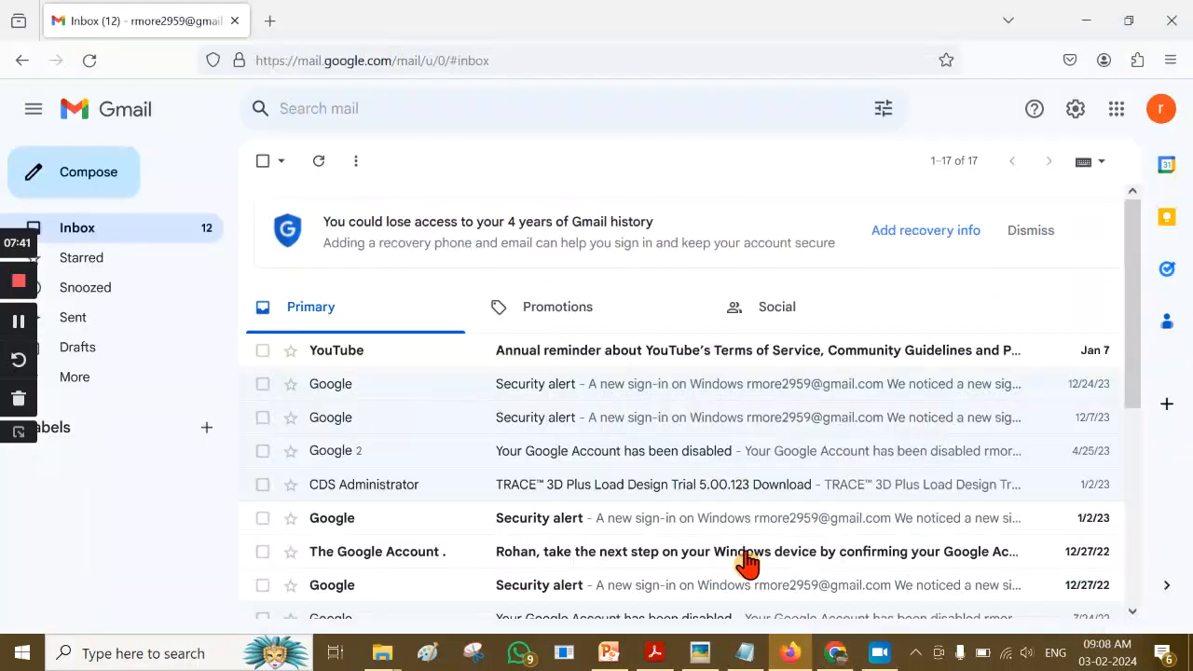
Refresh the inbox, open the MH CET 'Verify email' message and follow its Verify Email link
{"action": "left_click", "coordinate": [318, 164]}
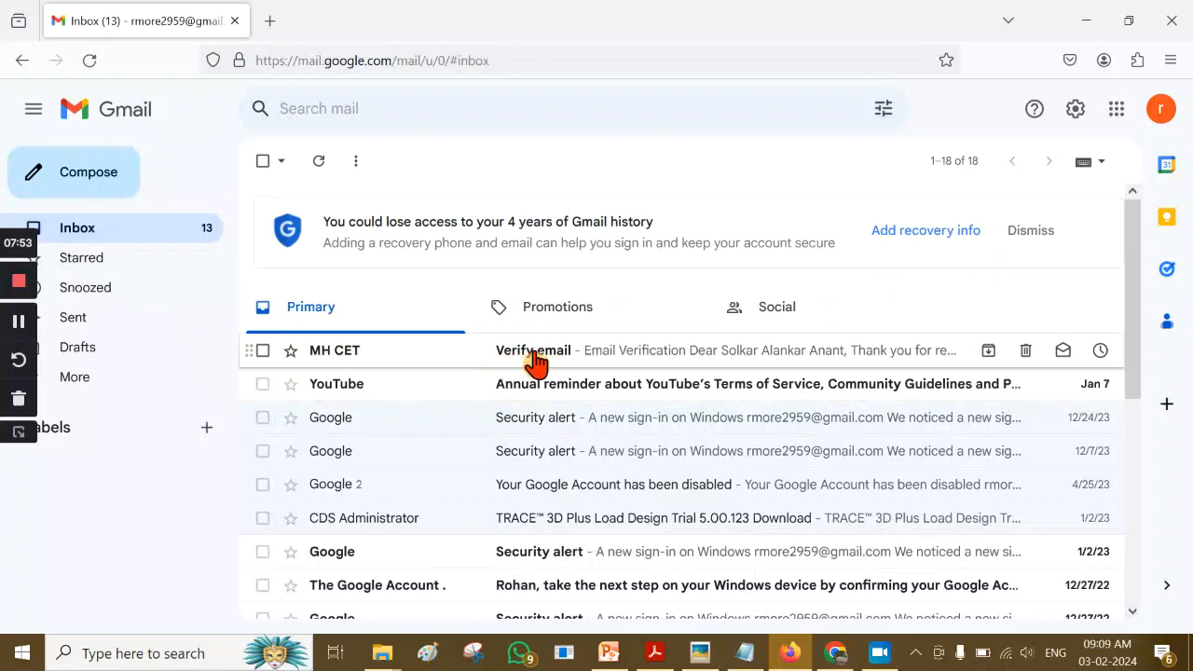
{"action": "left_click", "coordinate": [454, 364]}
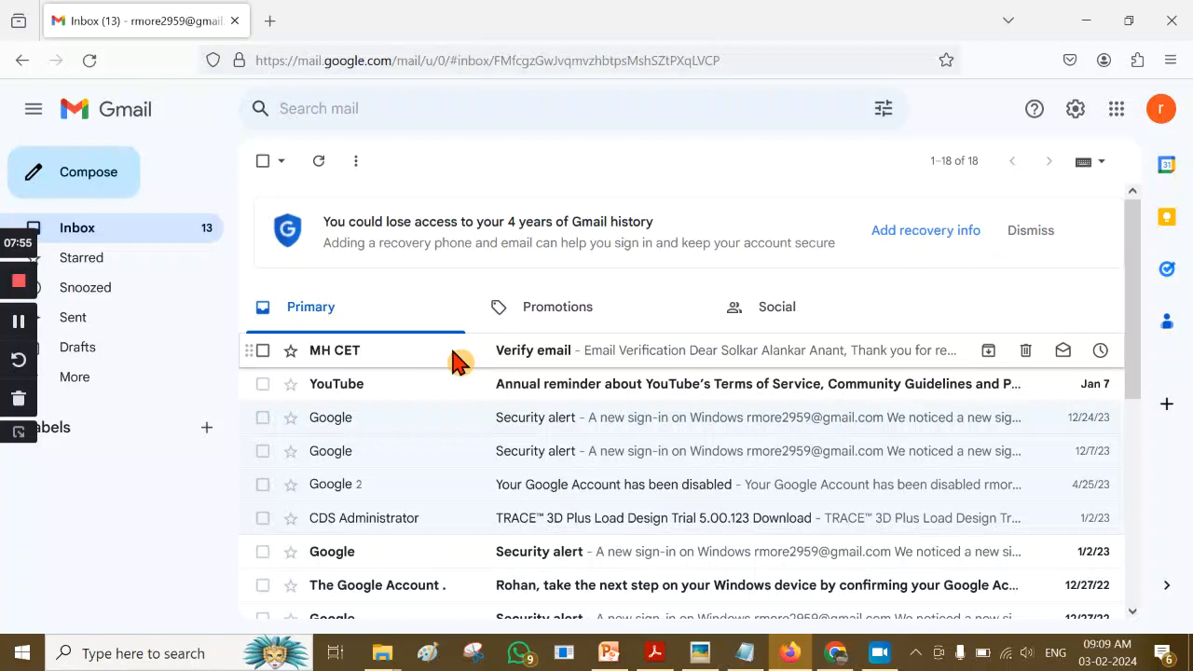
{"action": "scroll", "coordinate": [391, 336], "scroll_direction": "down", "scroll_amount": 5}
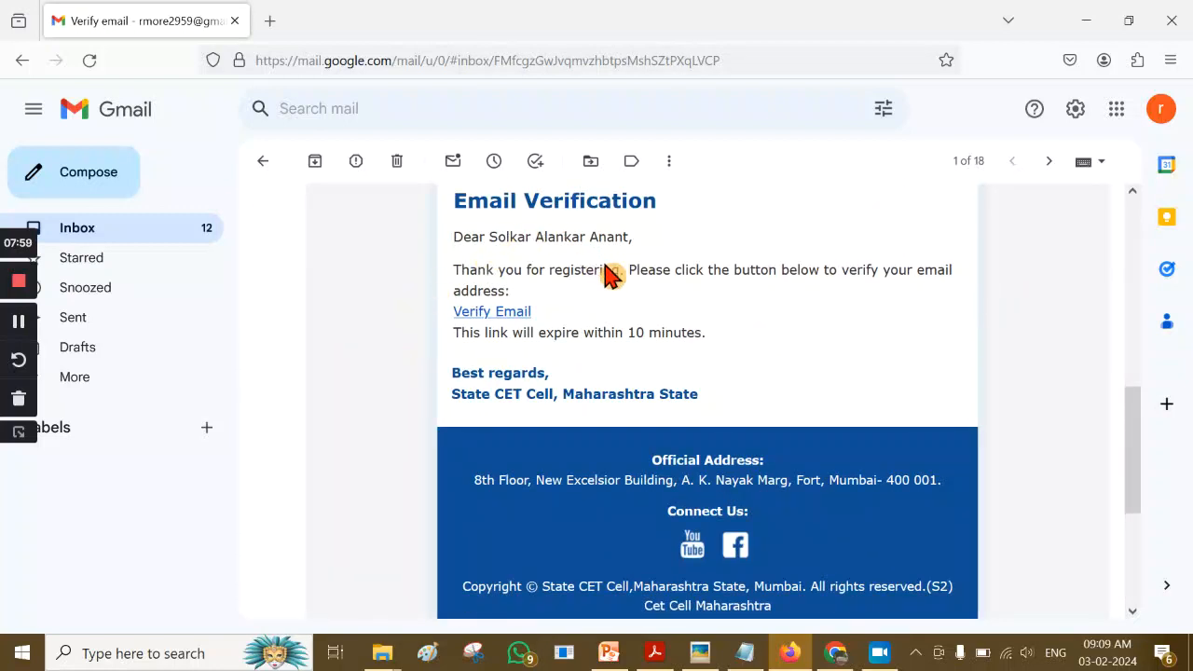
{"action": "left_click", "coordinate": [491, 313]}
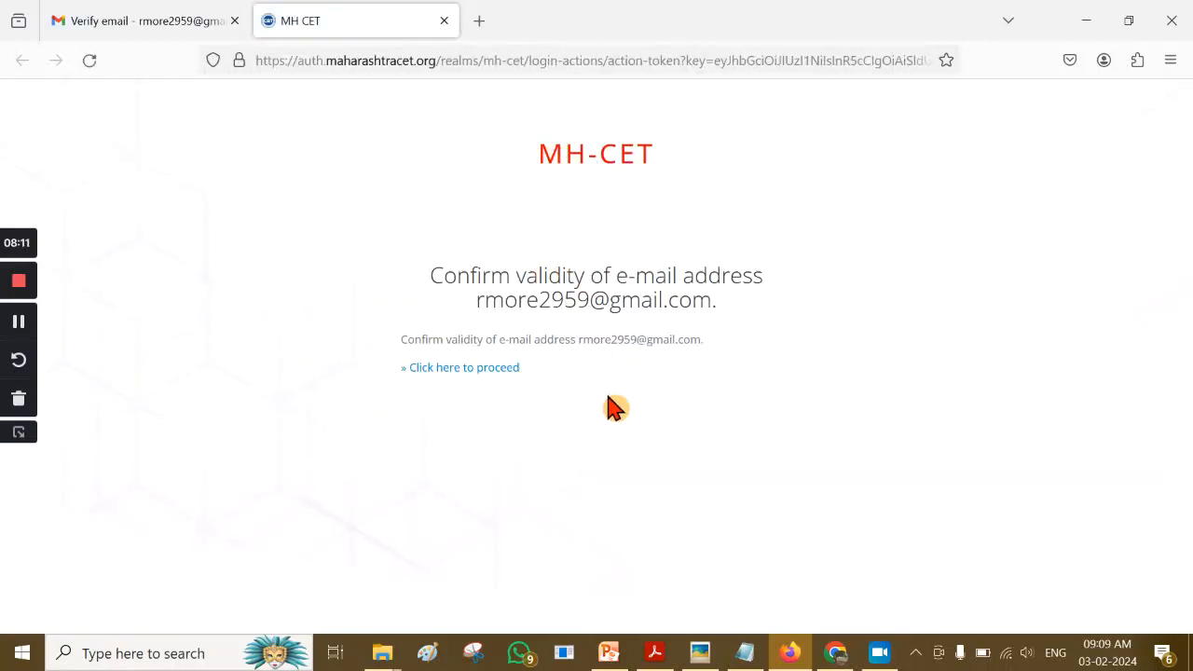
Confirm the e-mail address via 'Click here to proceed', then go Back to Application
{"action": "left_click", "coordinate": [458, 381]}
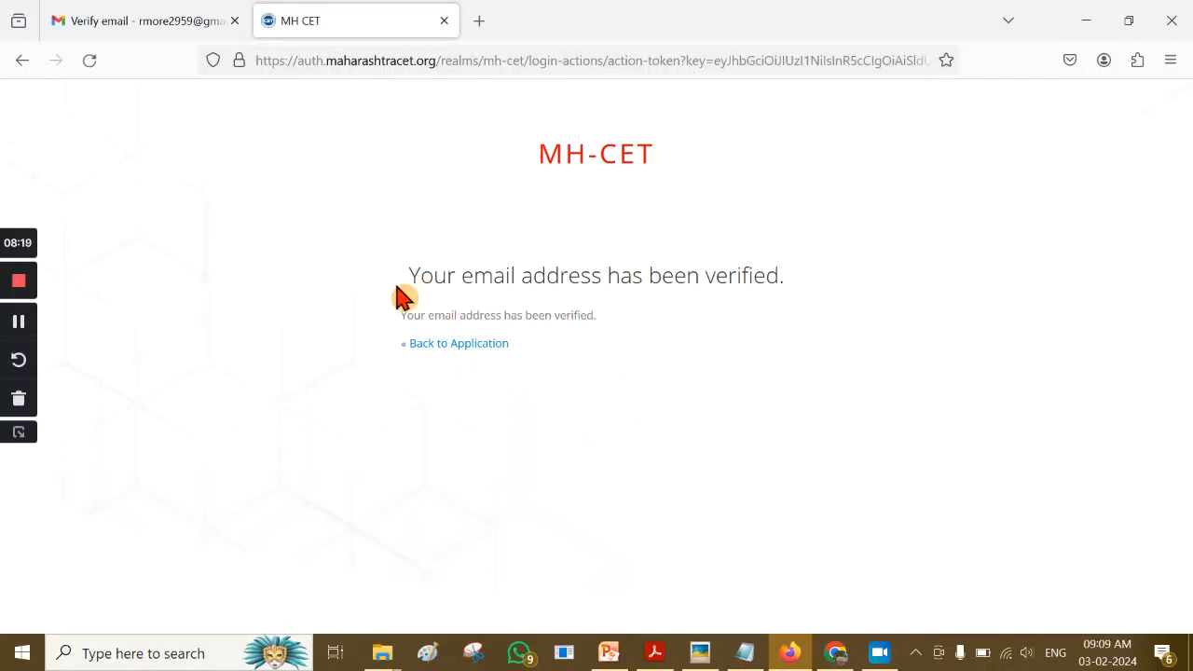
{"action": "left_click_drag", "start_coordinate": [411, 277], "coordinate": [800, 303]}
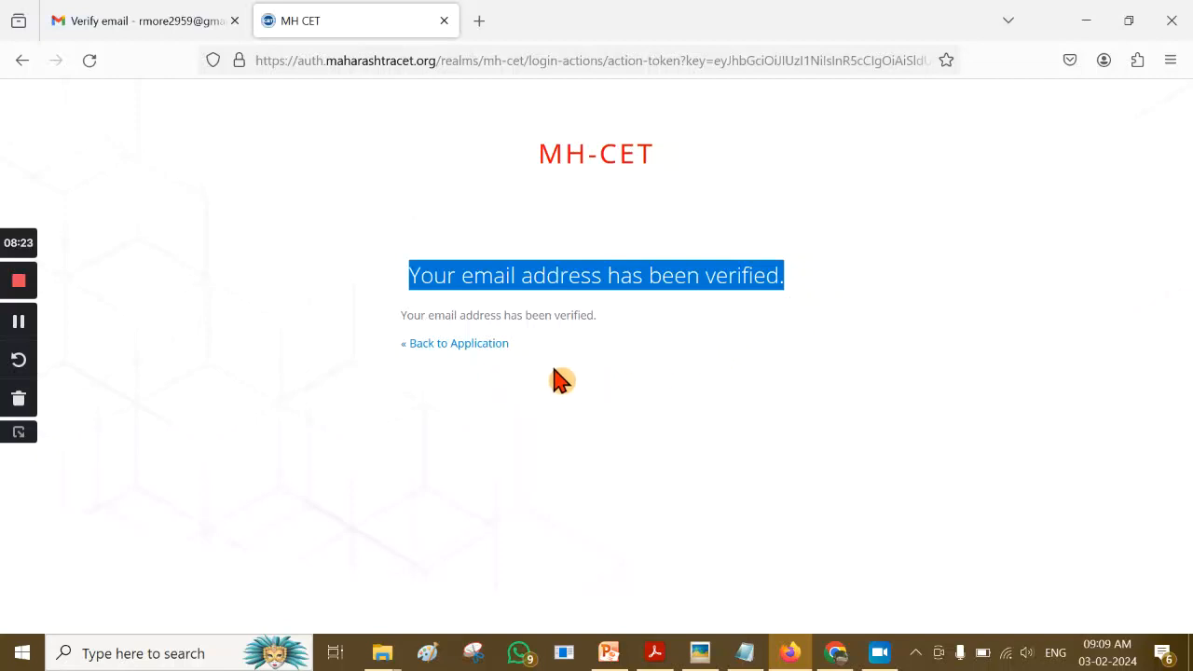
{"action": "left_click", "coordinate": [445, 345]}
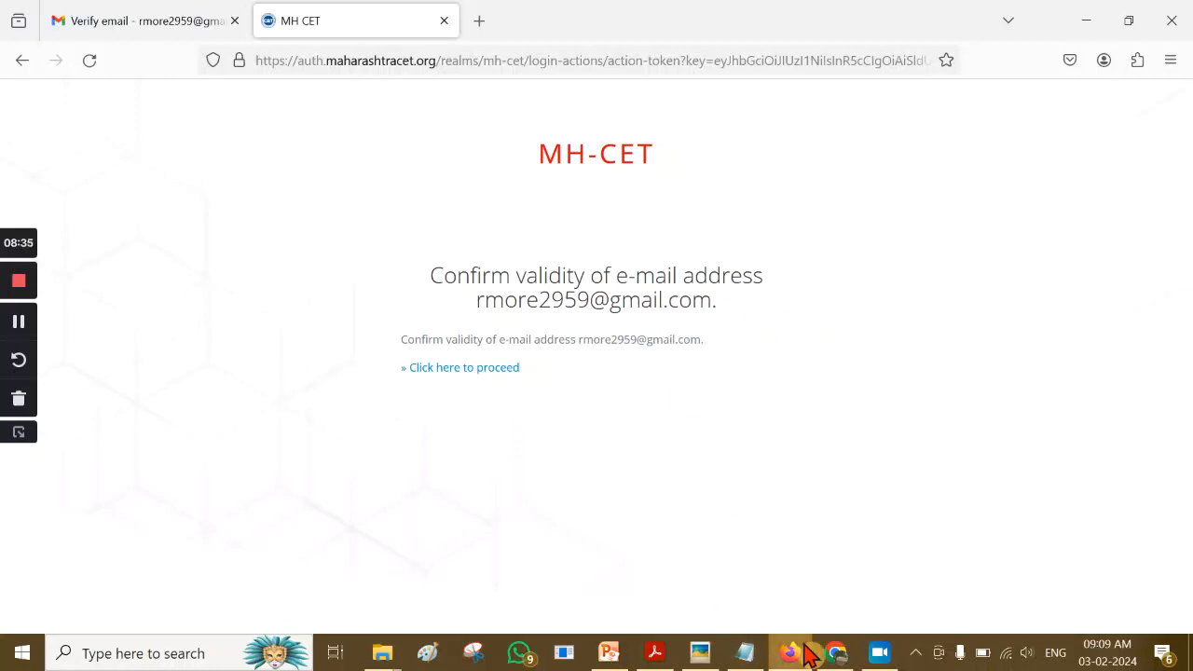
Go to the re-login page in Chrome and sign in with the registered e-mail and password
{"action": "left_click", "coordinate": [836, 655]}
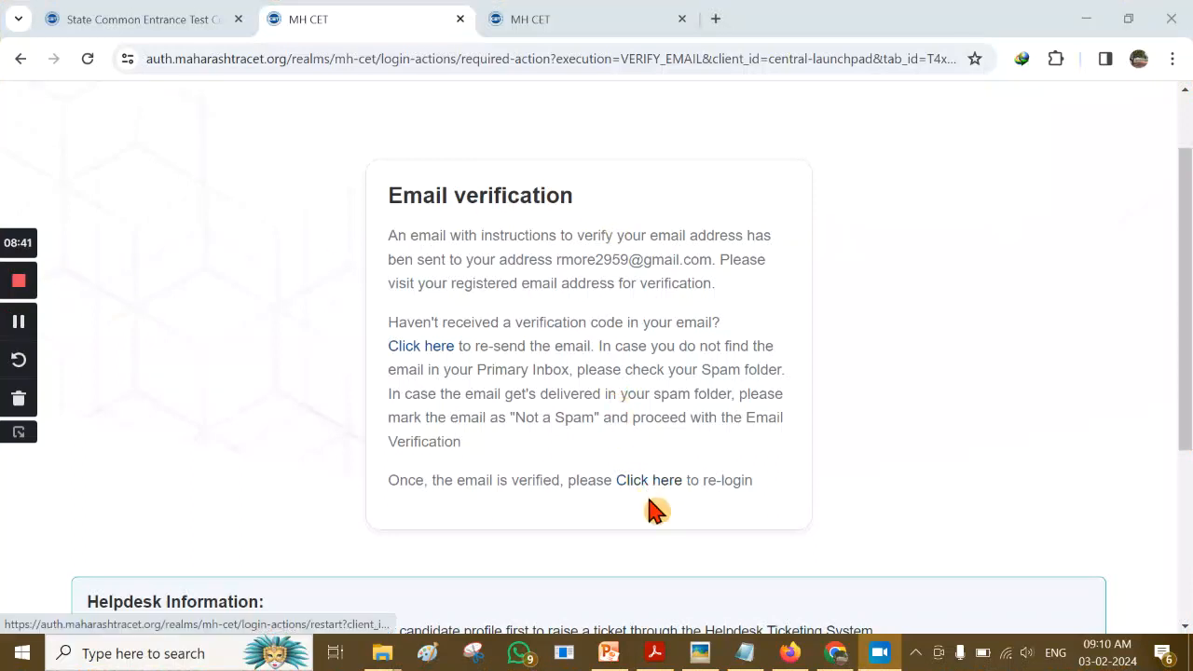
{"action": "left_click", "coordinate": [648, 482]}
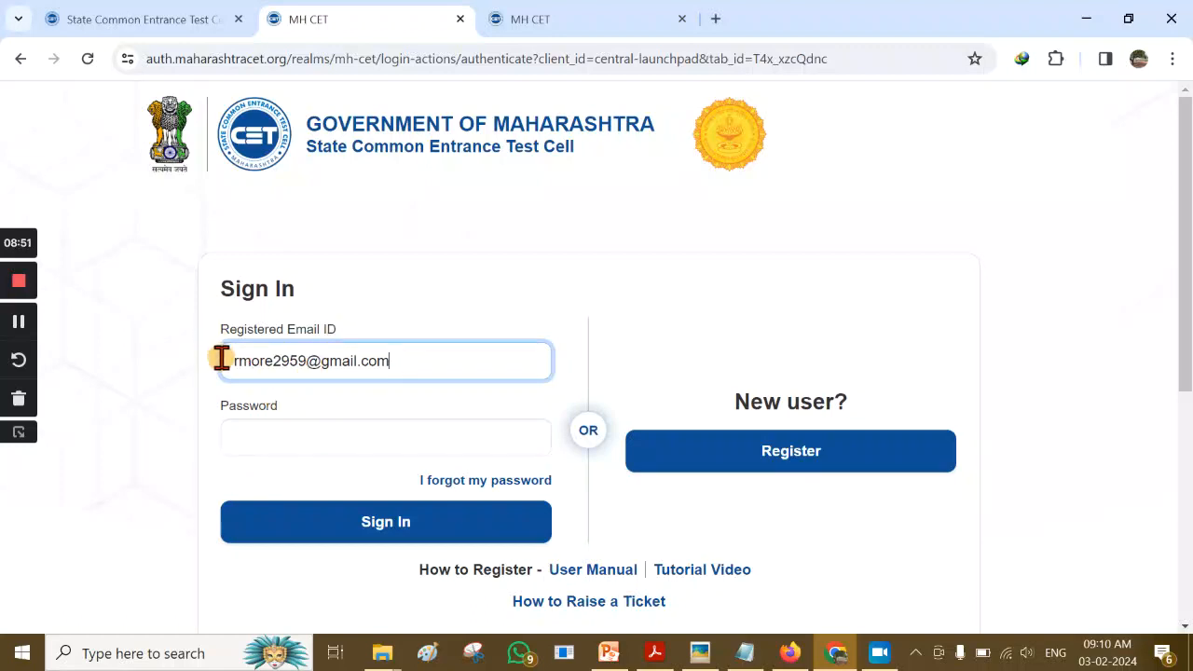
{"action": "left_click_drag", "start_coordinate": [229, 360], "coordinate": [407, 362]}
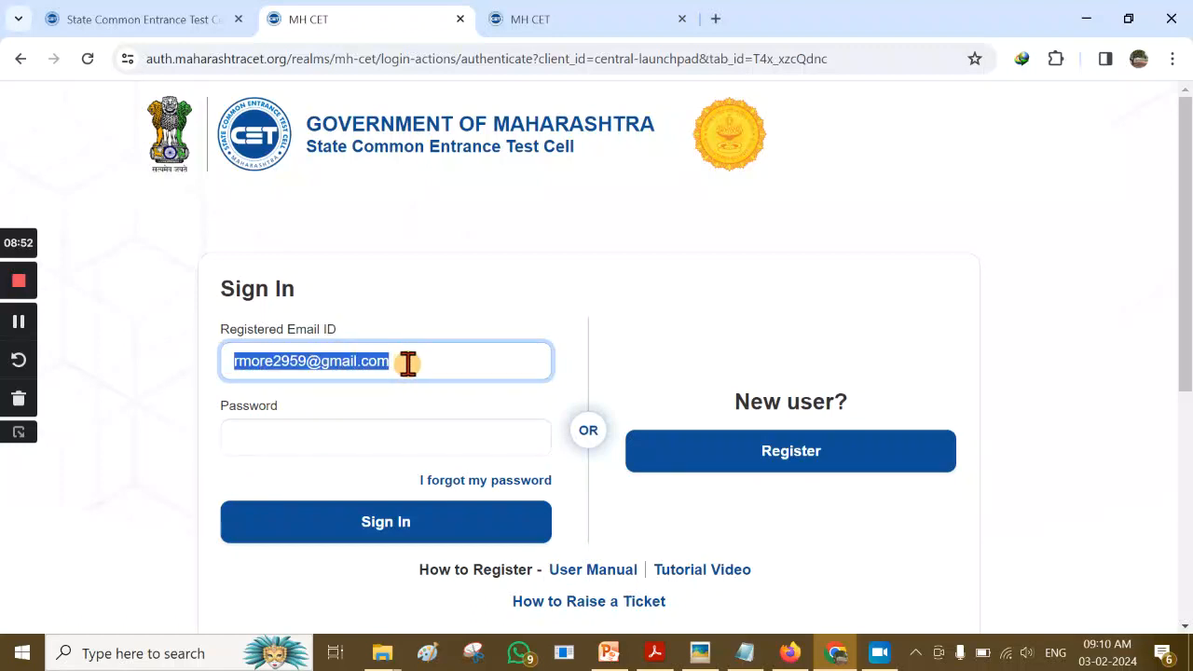
{"action": "left_click", "coordinate": [315, 438]}
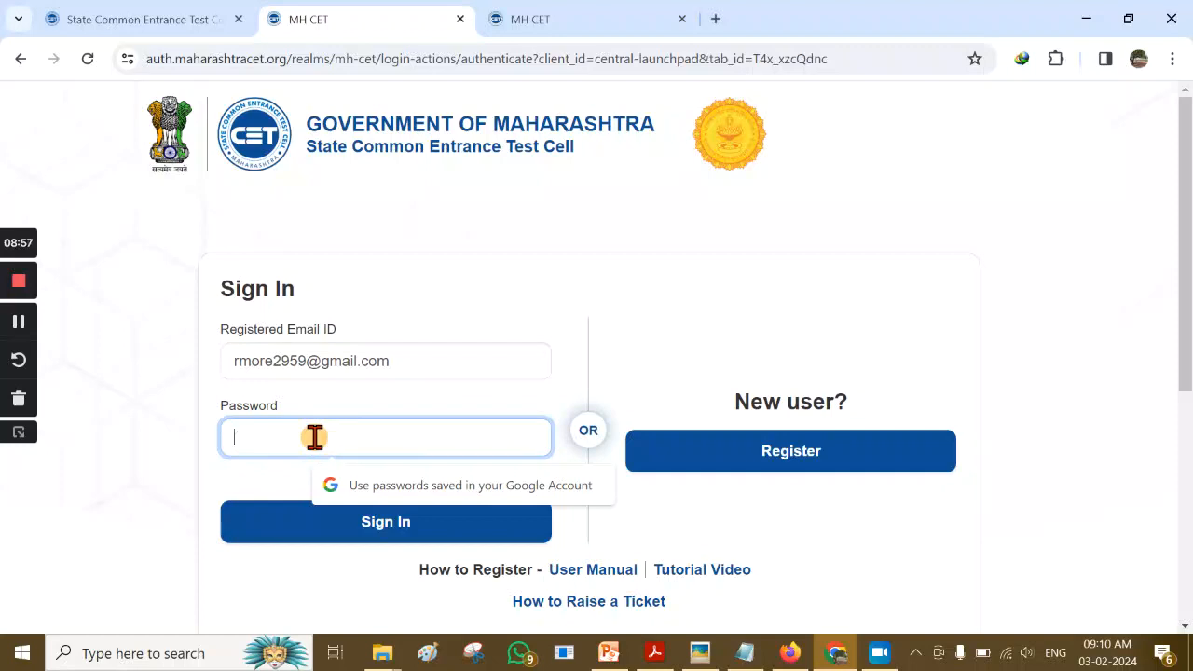
{"action": "type", "text": "••"}
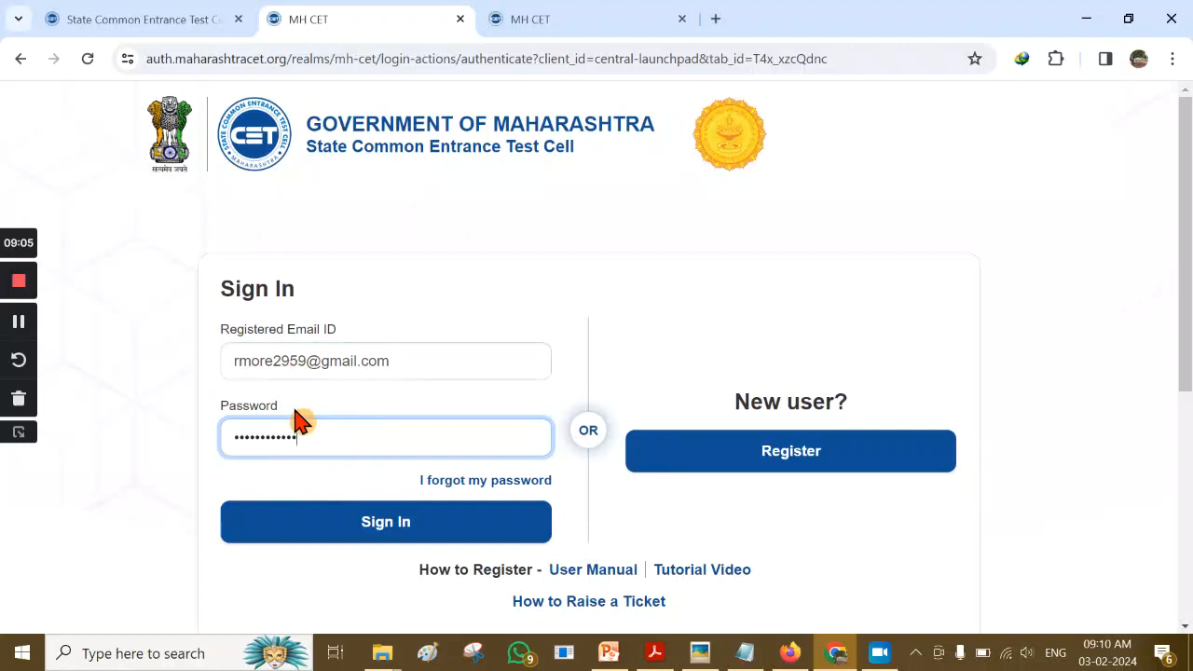
{"action": "left_click", "coordinate": [384, 524]}
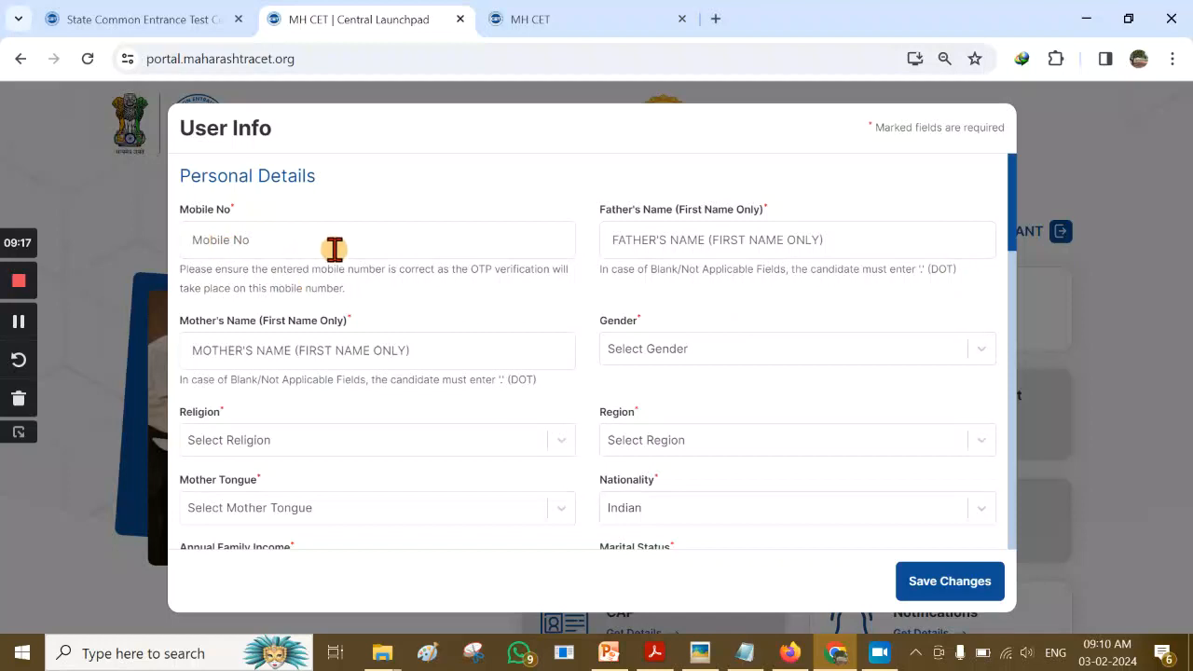
Enter the mobile number and the father's and mother's first names in User Info
{"action": "left_click", "coordinate": [273, 242]}
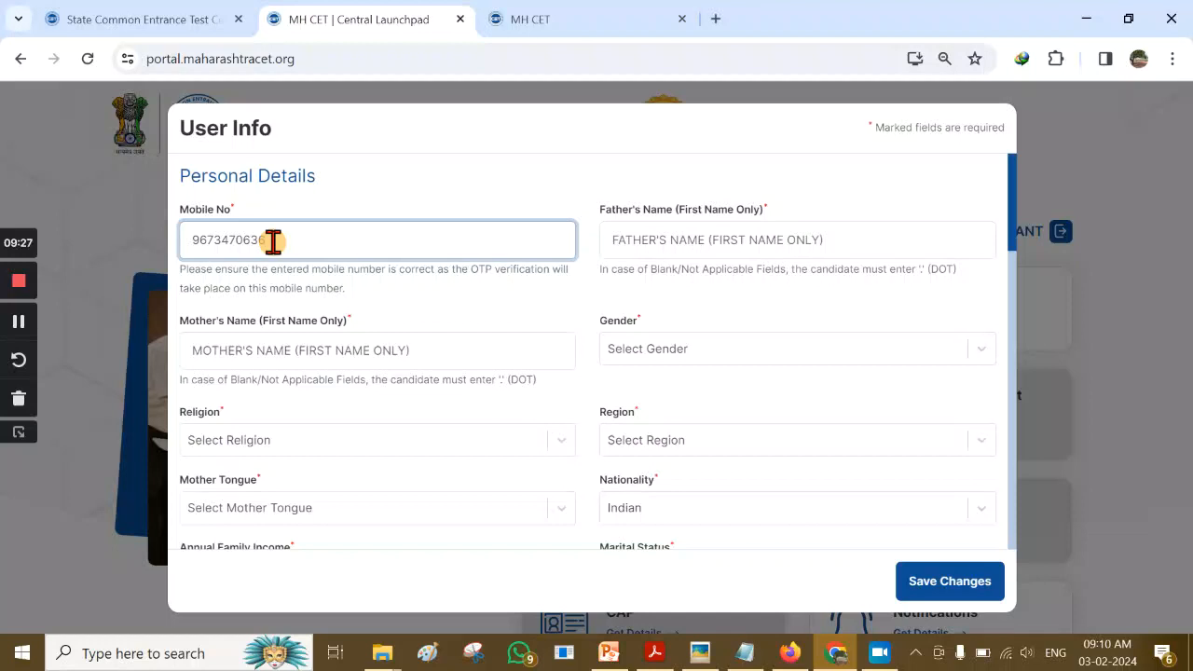
{"action": "left_click", "coordinate": [691, 239]}
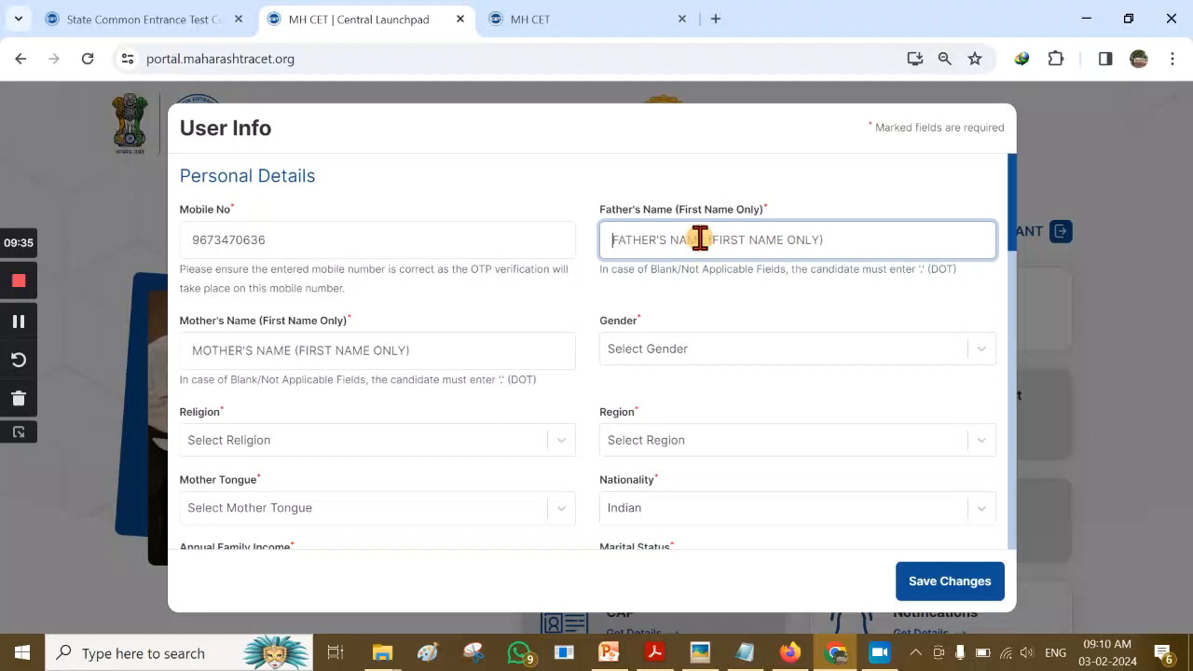
{"action": "type", "text": "ANANT"}
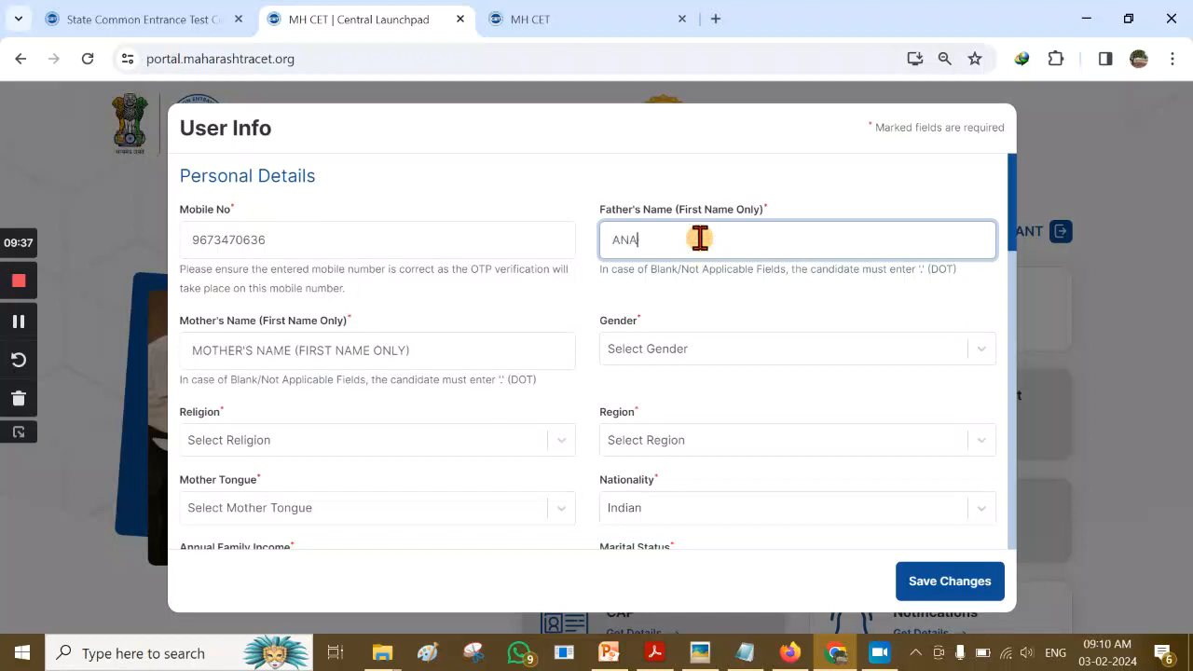
{"action": "left_click", "coordinate": [336, 352]}
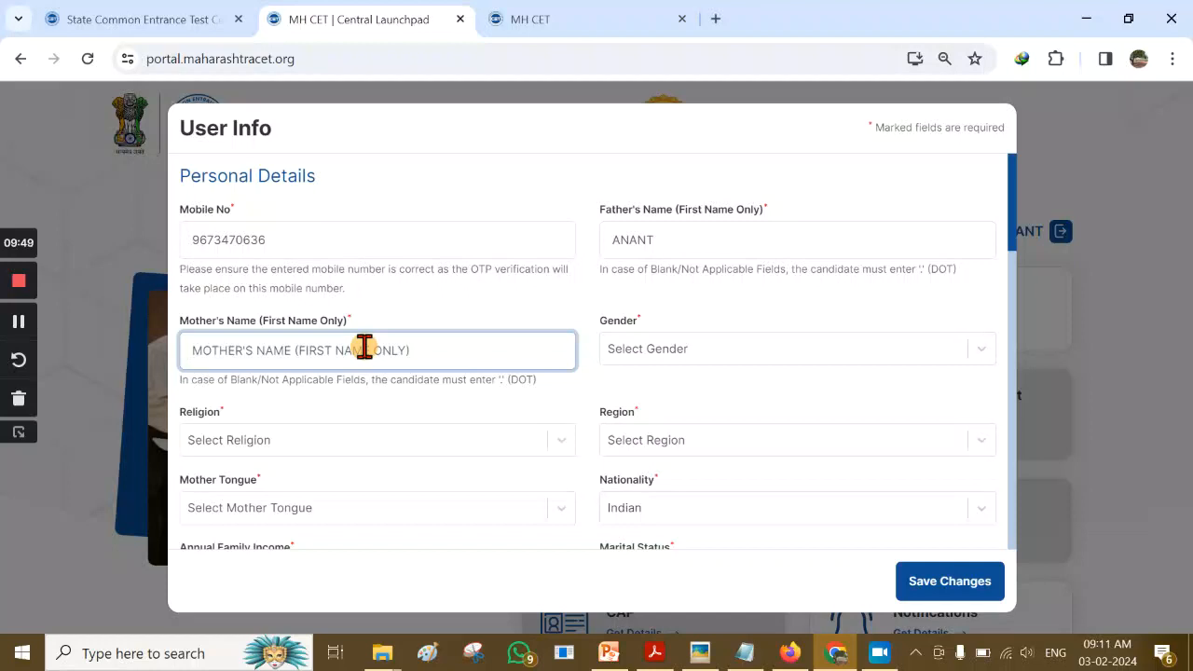
{"action": "type", "text": "ANITA"}
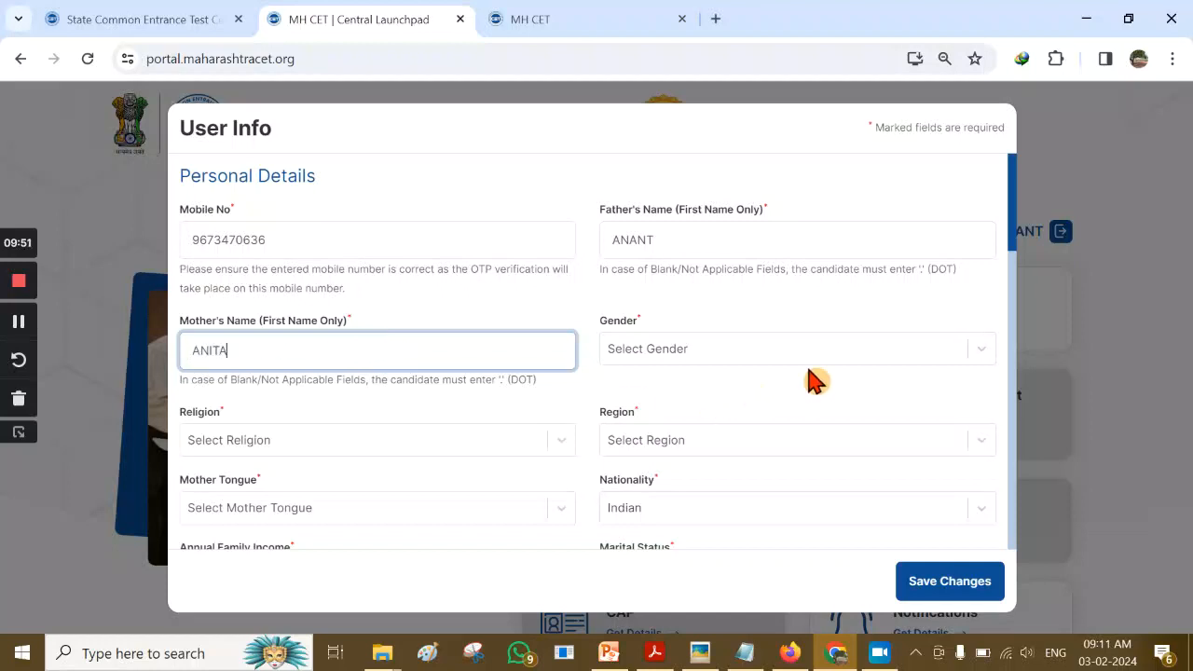
Set the Gender dropdown to Male
{"action": "left_click", "coordinate": [807, 359]}
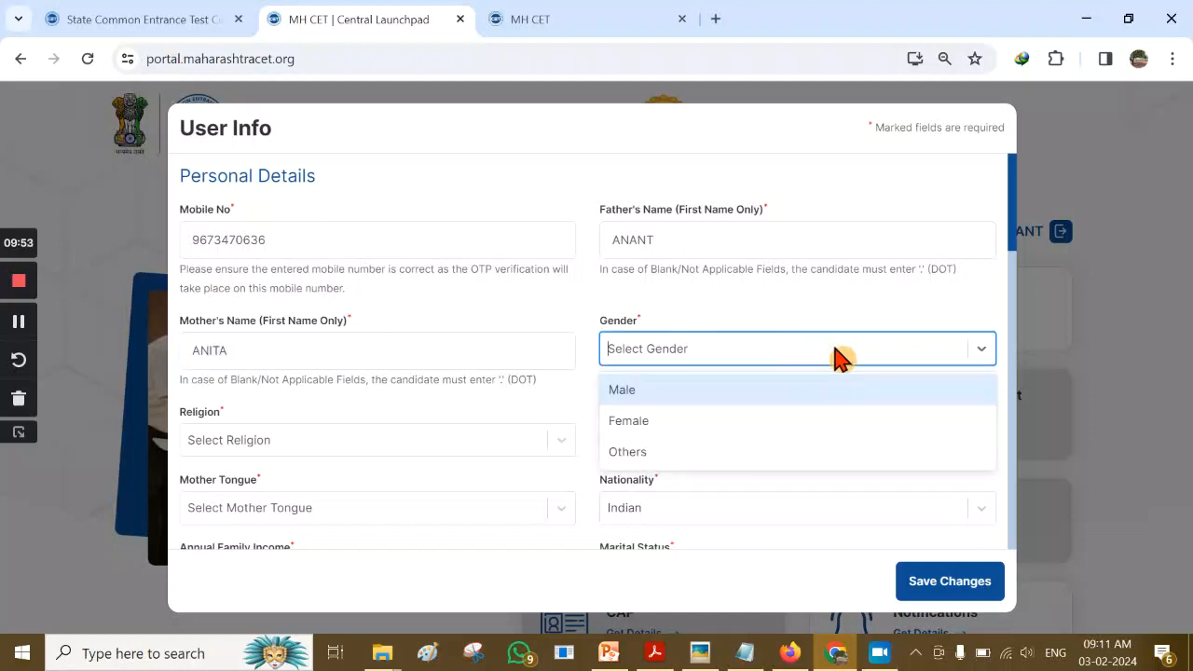
{"action": "left_click", "coordinate": [705, 395]}
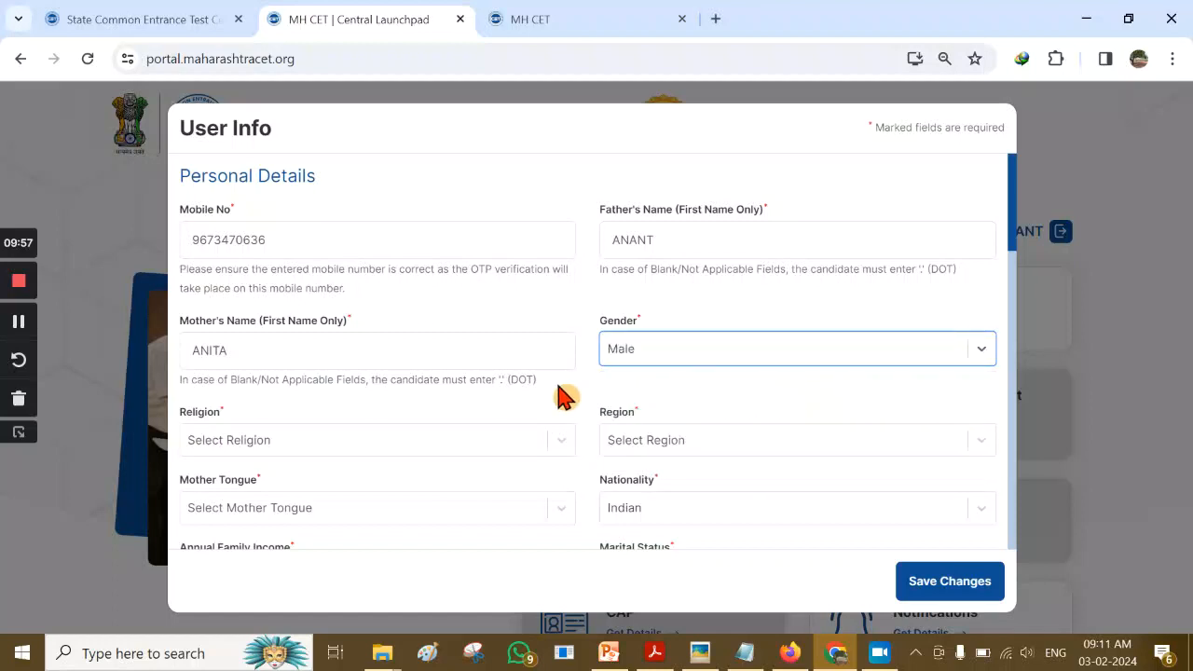
{"action": "left_click", "coordinate": [831, 360]}
{"action": "left_click", "coordinate": [678, 399]}
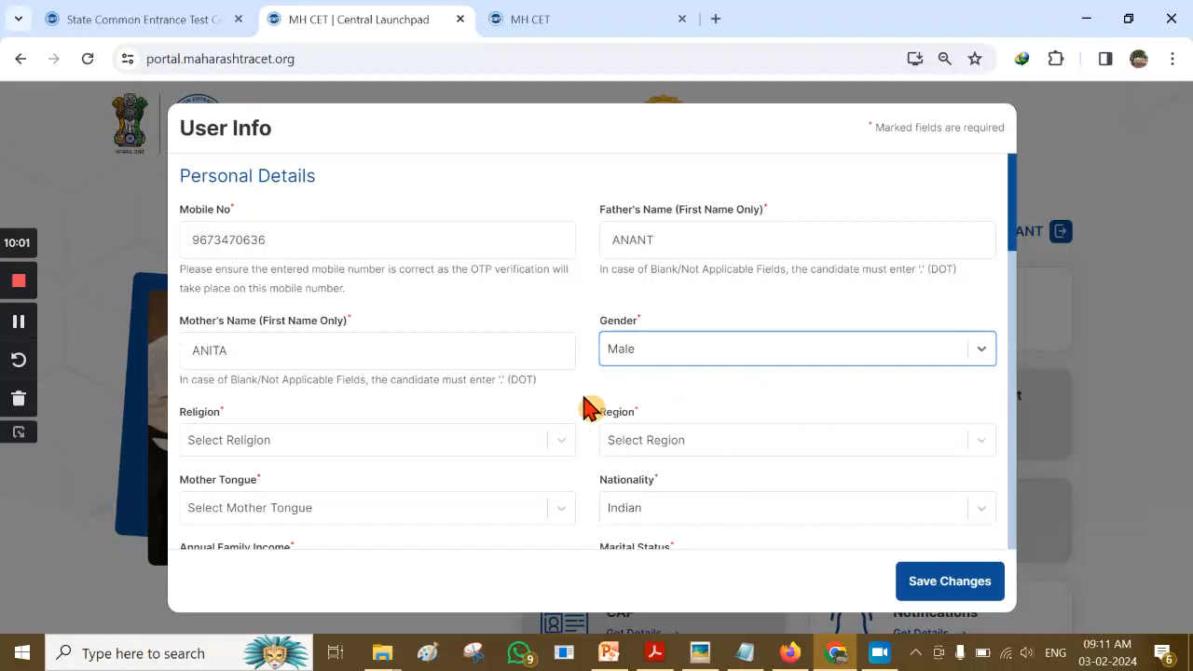
Set the religion to Hindu and the region to Urban
{"action": "left_click", "coordinate": [530, 451]}
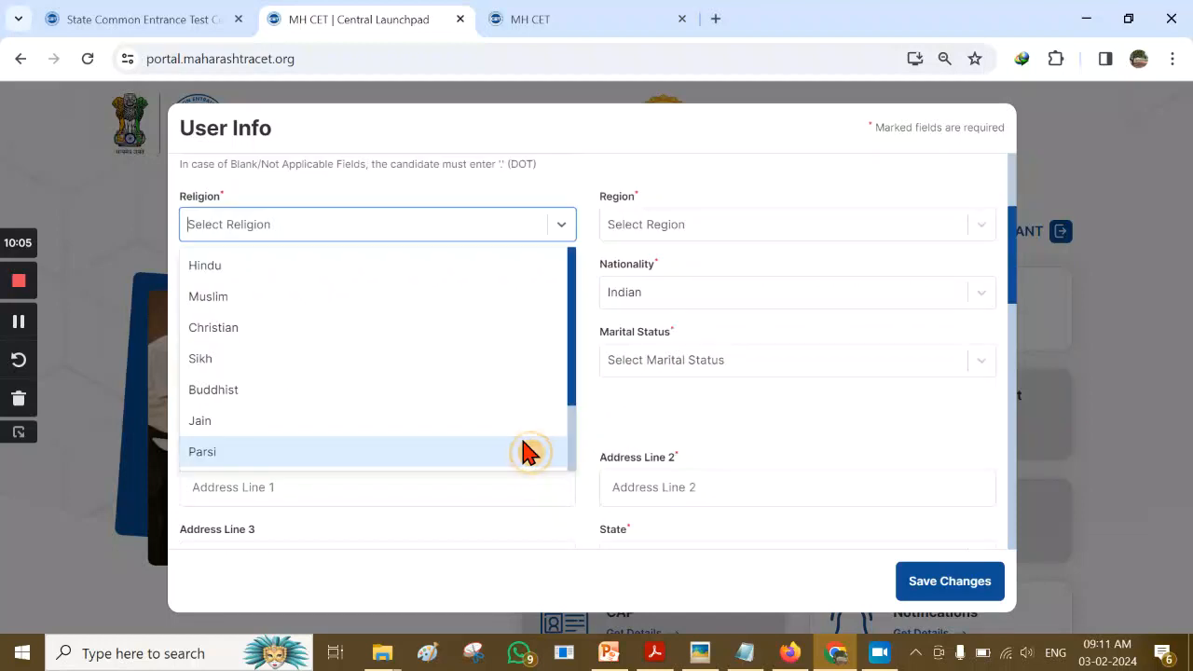
{"action": "left_click", "coordinate": [295, 270]}
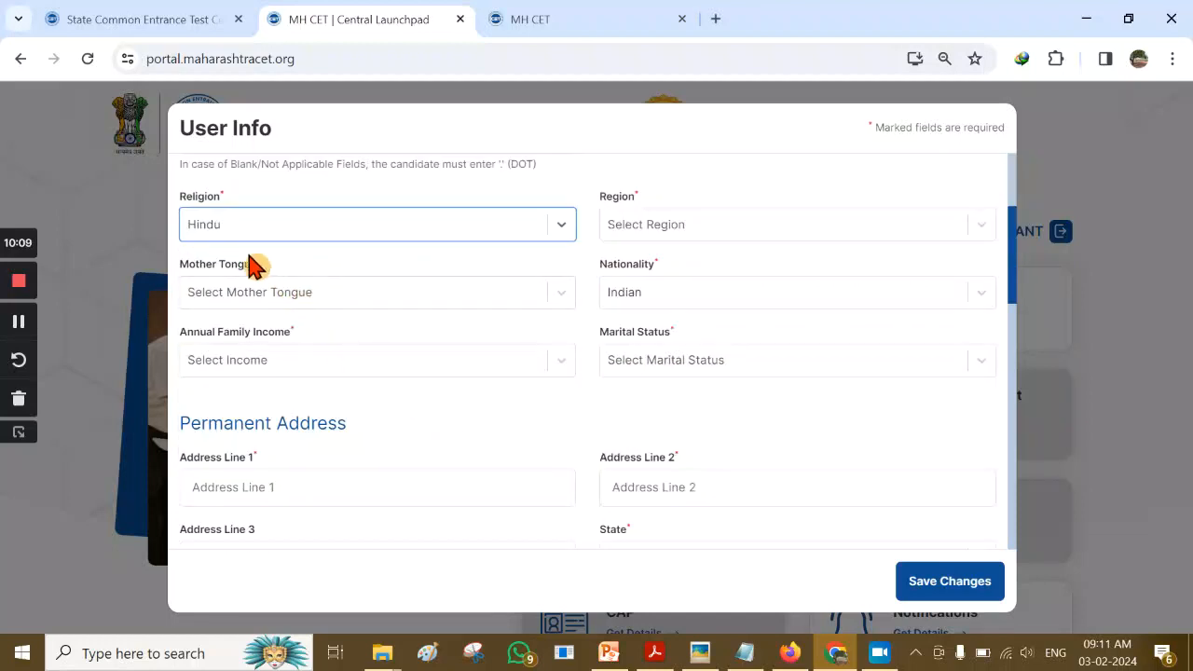
{"action": "left_click", "coordinate": [788, 232]}
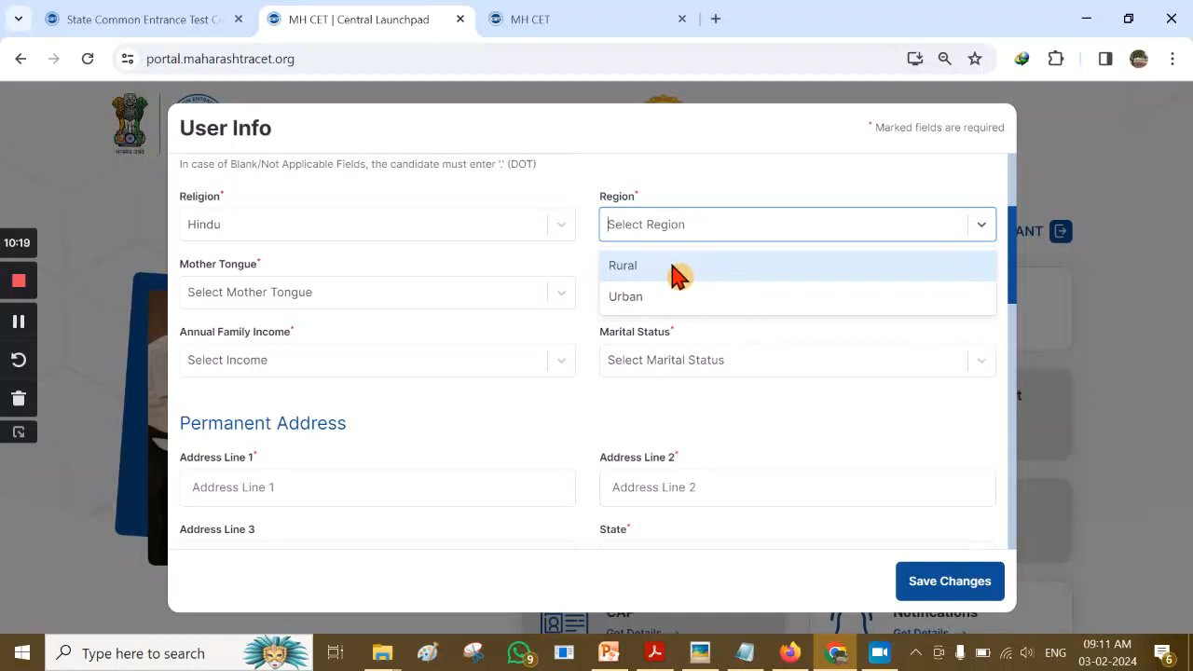
{"action": "left_click", "coordinate": [670, 300]}
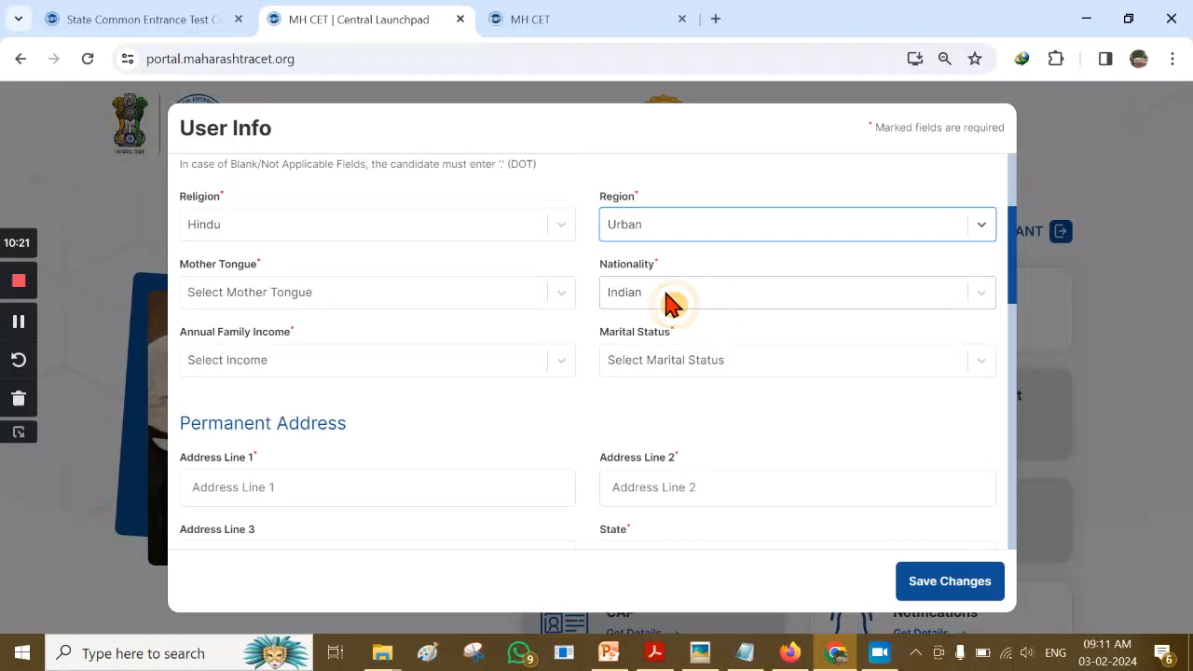
Choose Marathi as the mother tongue and Indian as the nationality
{"action": "left_click", "coordinate": [378, 296]}
{"action": "scroll", "coordinate": [244, 365], "scroll_direction": "down", "scroll_amount": 3}
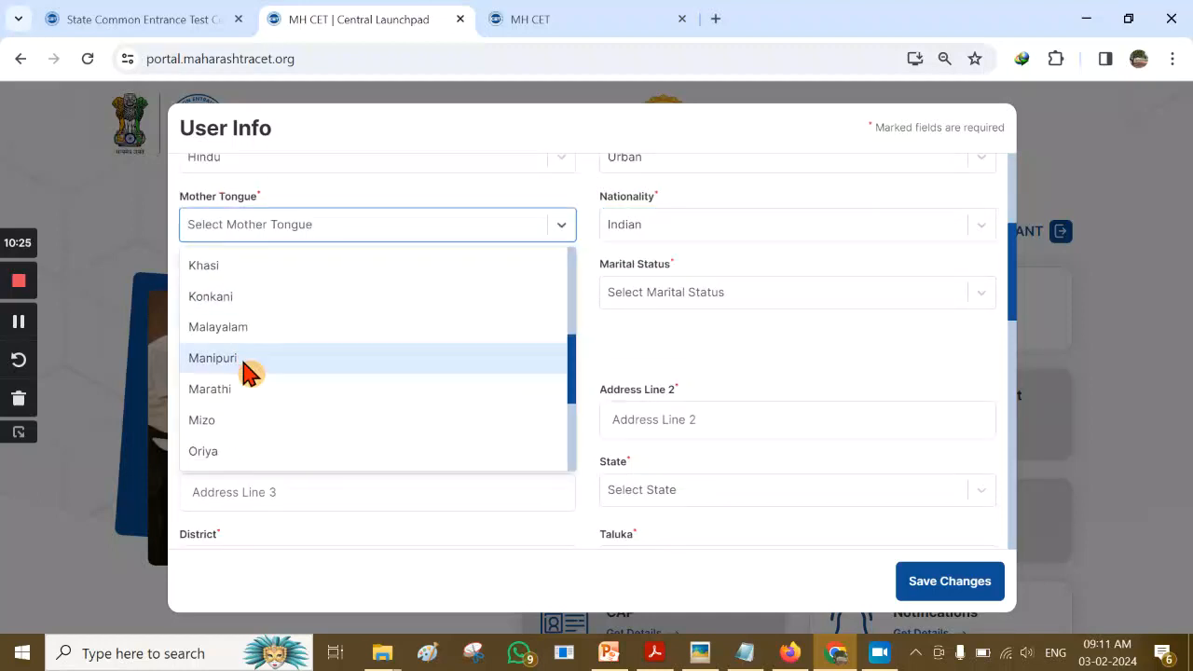
{"action": "left_click", "coordinate": [254, 389]}
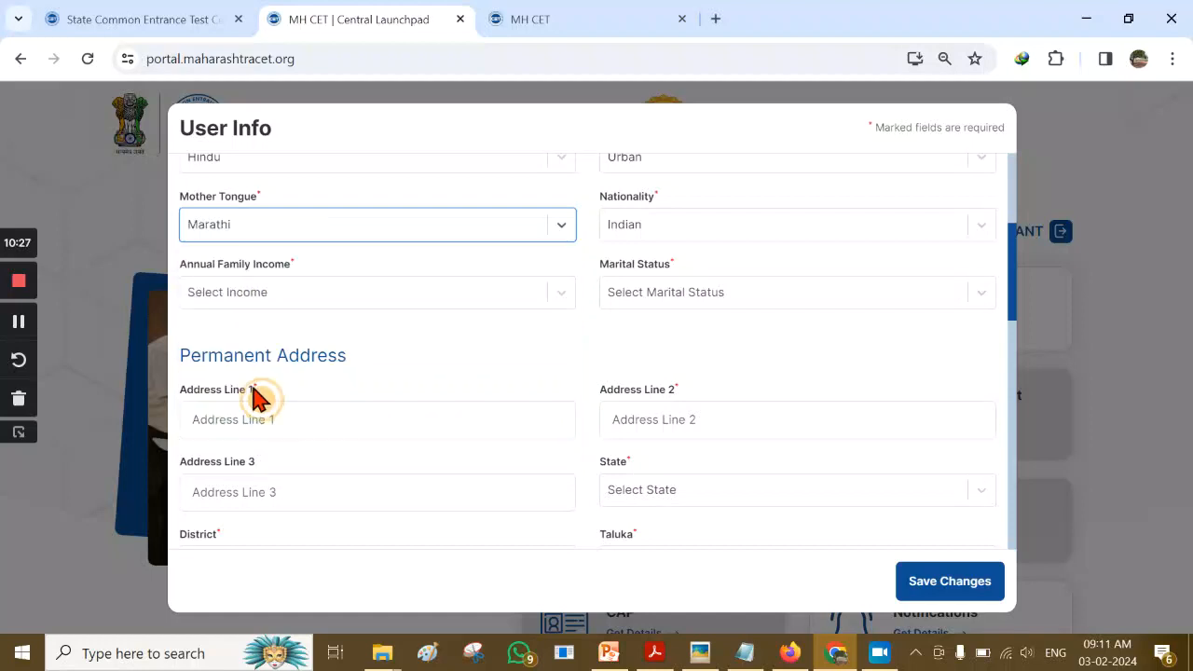
{"action": "left_click", "coordinate": [787, 233]}
{"action": "left_click", "coordinate": [669, 455]}
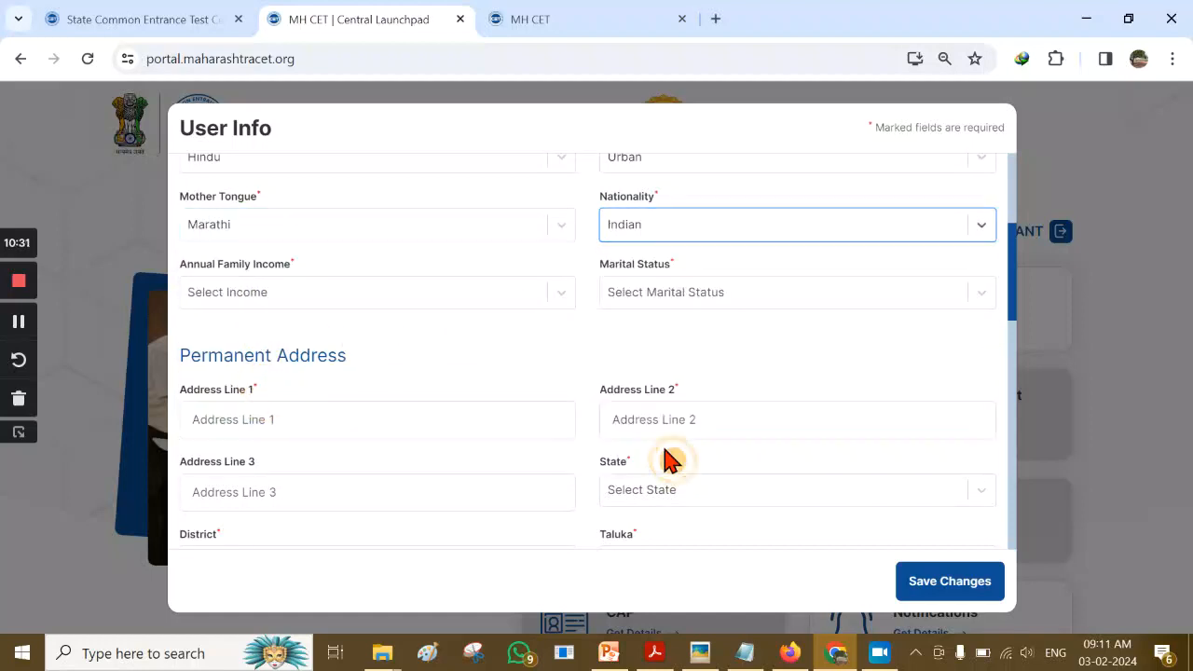
Set annual family income to 15,001 - 50,000 and marital status to UnMarried
{"action": "left_click", "coordinate": [303, 292]}
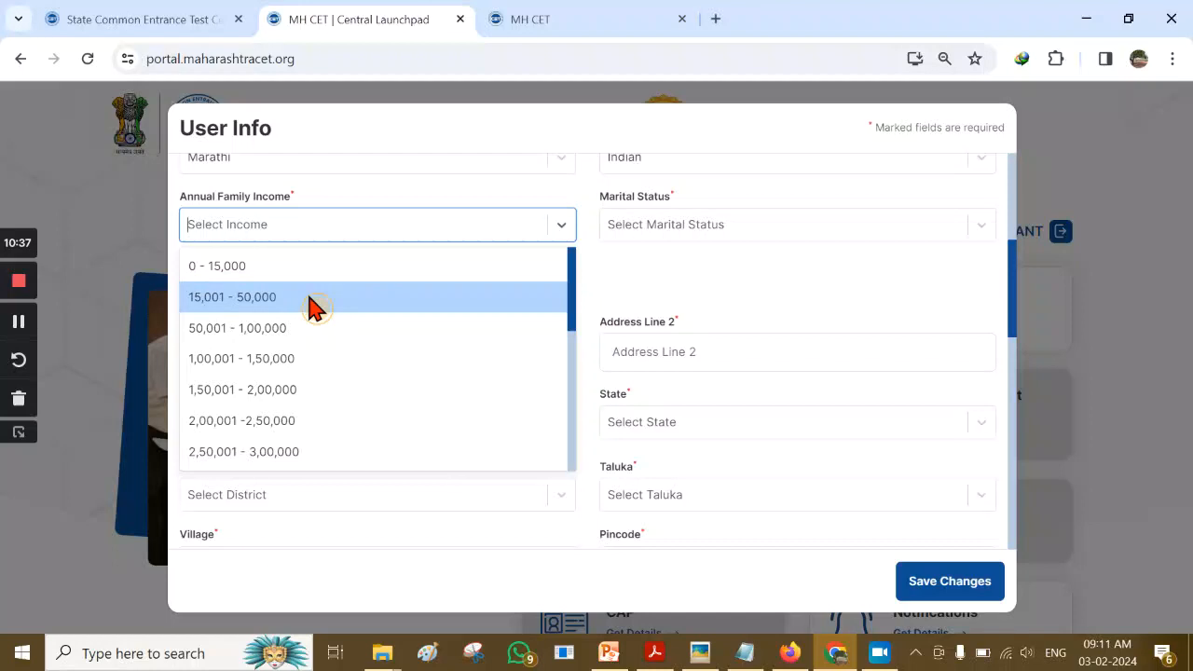
{"action": "left_click", "coordinate": [311, 298]}
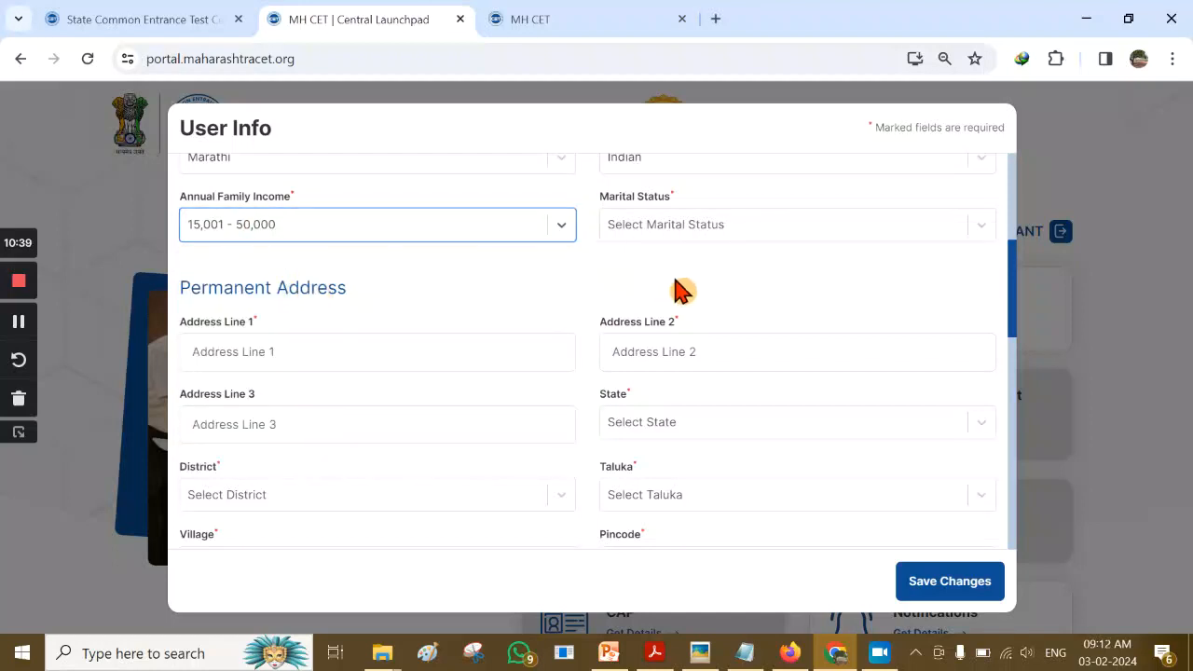
{"action": "left_click", "coordinate": [815, 233]}
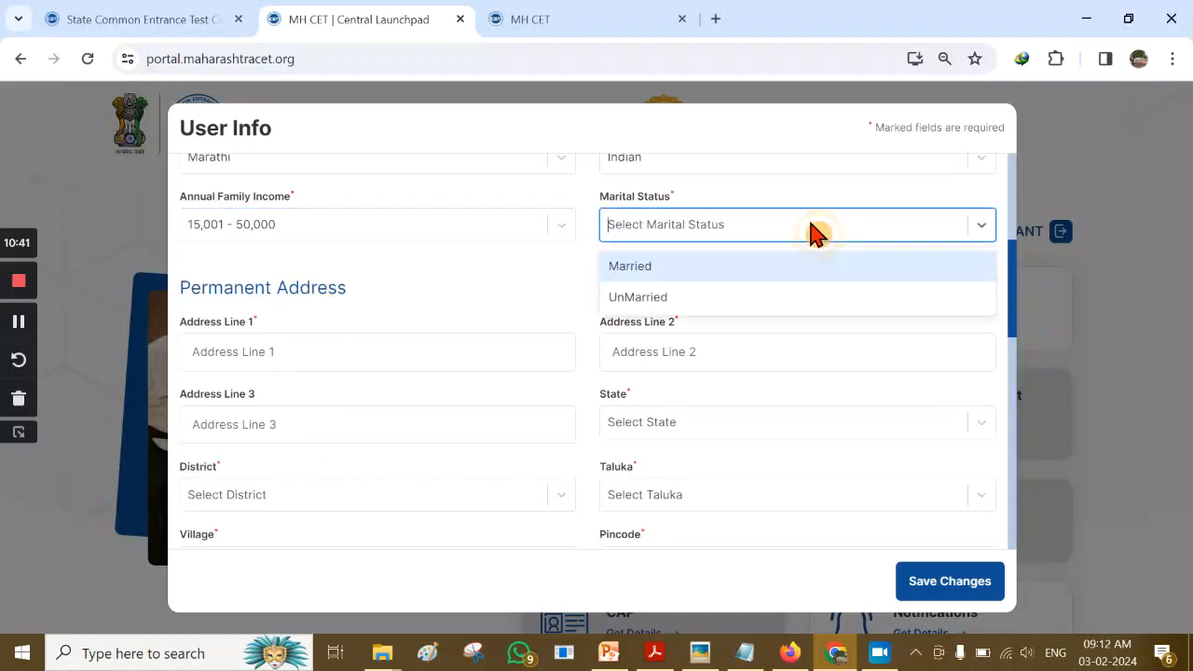
{"action": "left_click", "coordinate": [723, 298]}
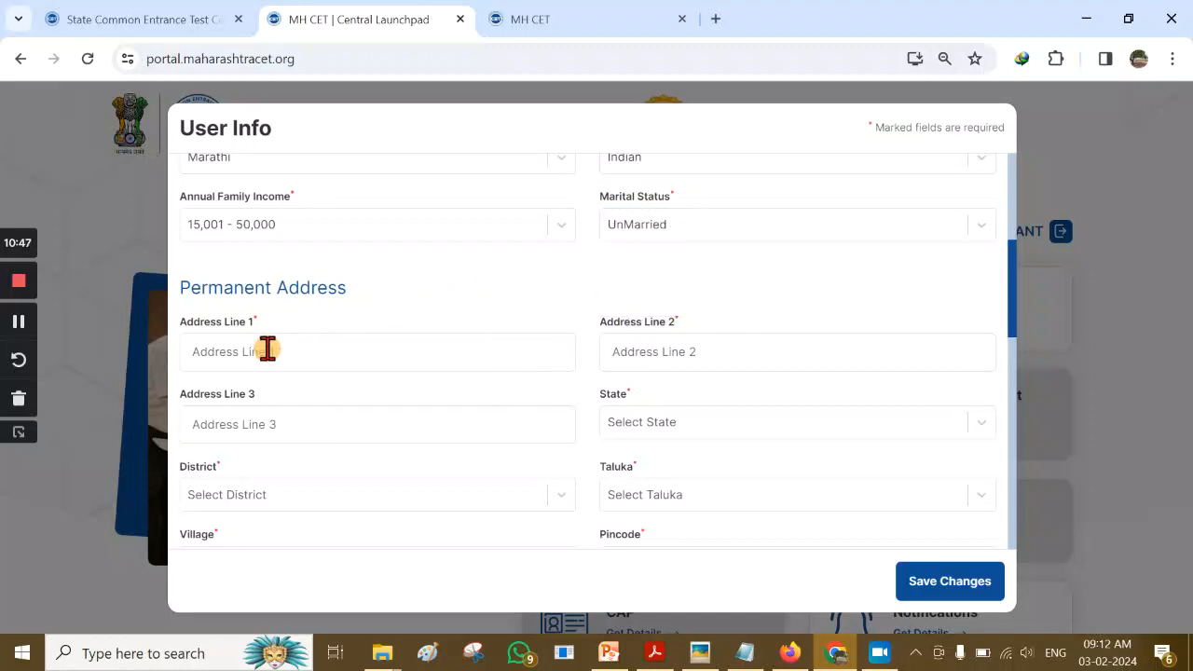
{"action": "scroll", "coordinate": [473, 333], "scroll_direction": "down", "scroll_amount": 1}
{"action": "left_click", "coordinate": [319, 262]}
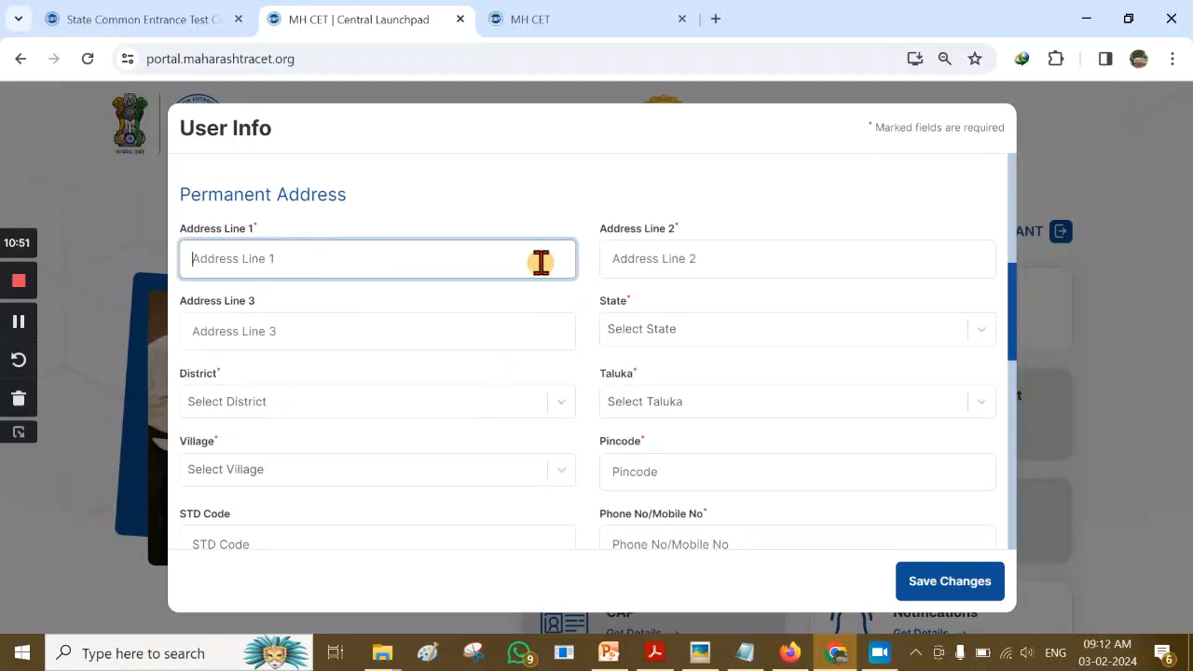
Copy the first part of the address from the notes into Address Line 1
{"action": "left_click", "coordinate": [744, 653]}
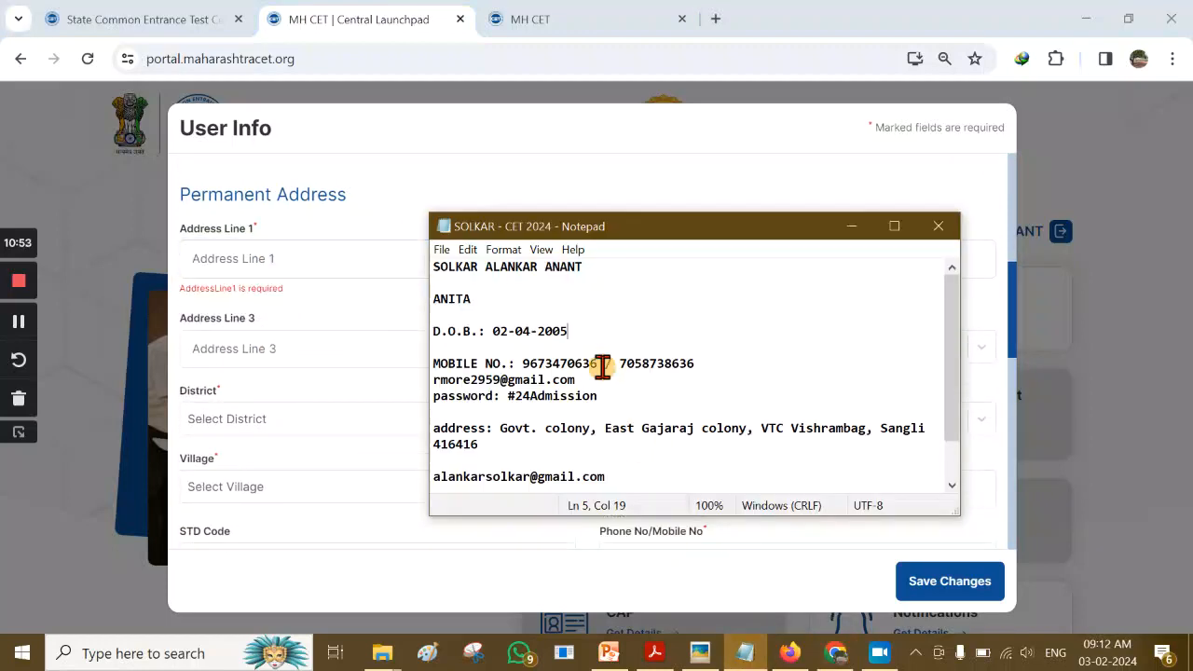
{"action": "left_click_drag", "start_coordinate": [498, 428], "coordinate": [750, 433]}
{"action": "key", "text": "ctrl+c"}
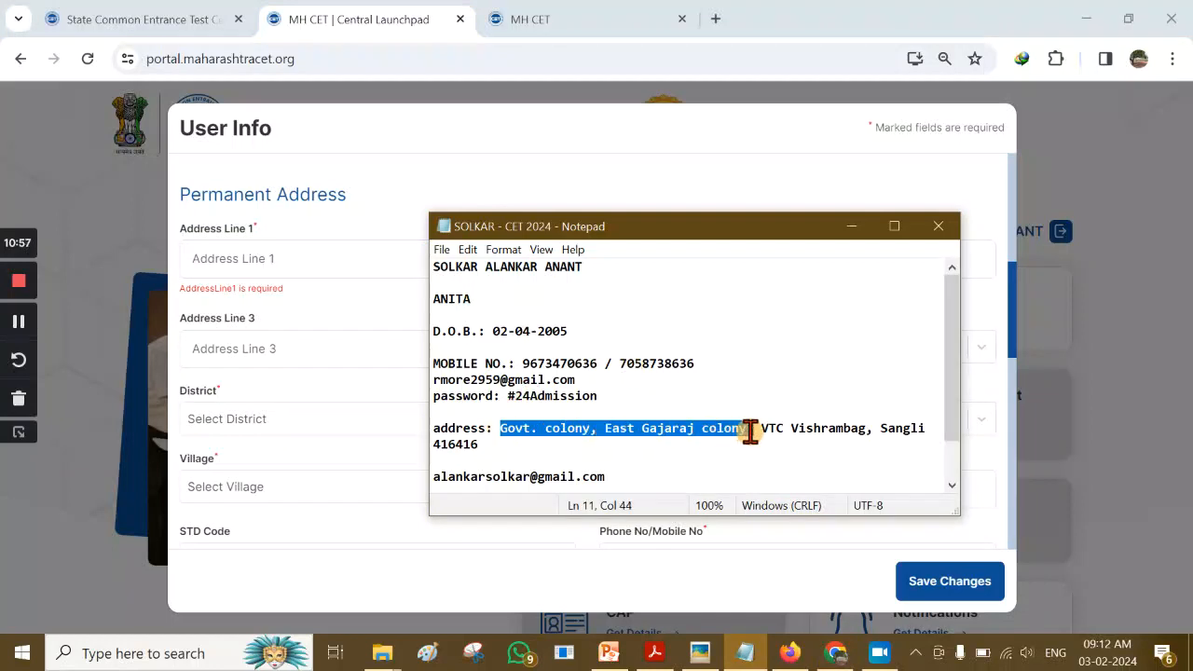
{"action": "left_click", "coordinate": [235, 341]}
{"action": "left_click", "coordinate": [305, 264]}
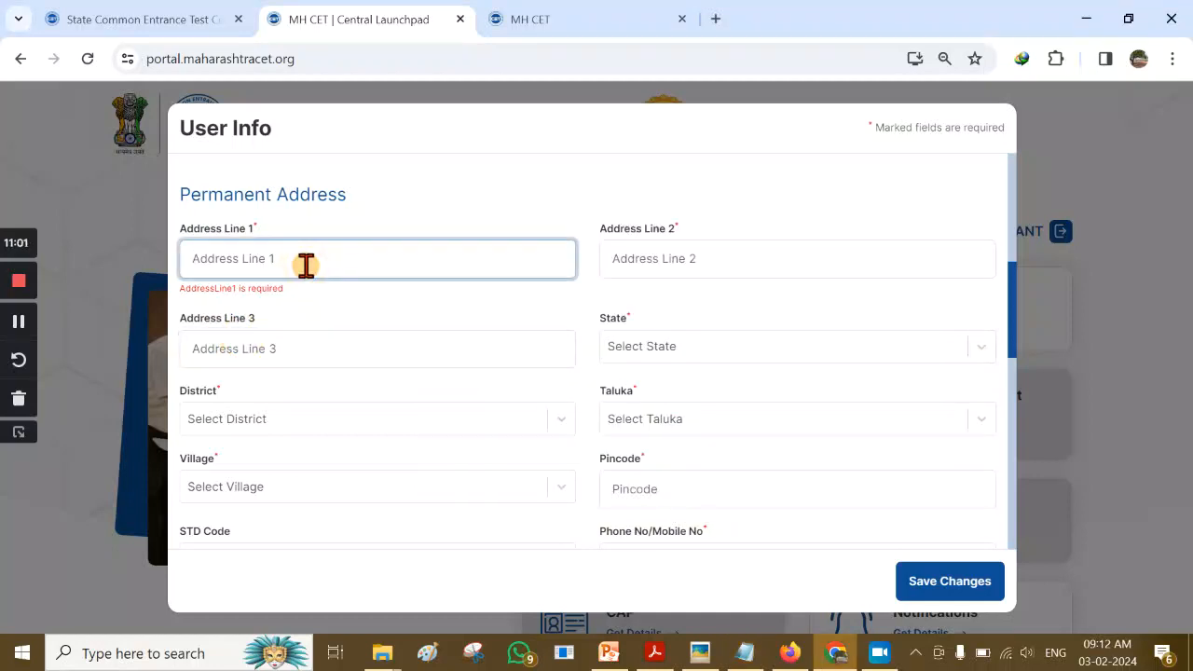
{"action": "key", "text": "ctrl+v"}
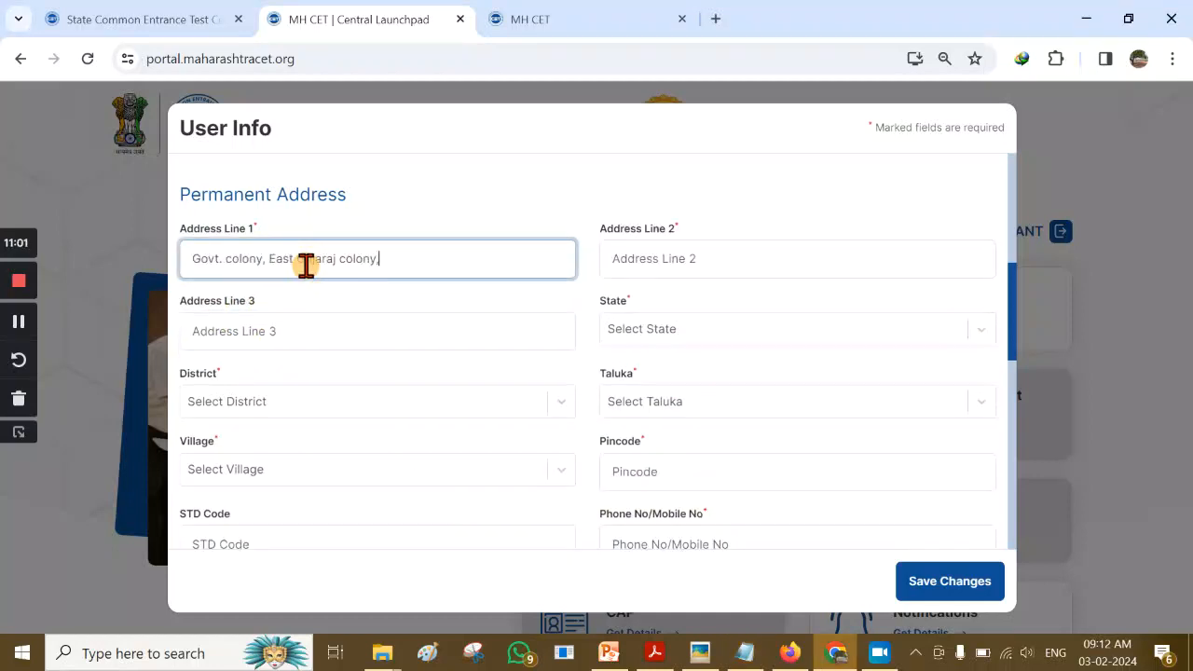
Copy the remaining part of the address from the notes into Address Line 2
{"action": "left_click", "coordinate": [745, 658]}
{"action": "left_click", "coordinate": [777, 420]}
{"action": "left_click_drag", "start_coordinate": [762, 427], "coordinate": [769, 456]}
{"action": "key", "text": "ctrl+c"}
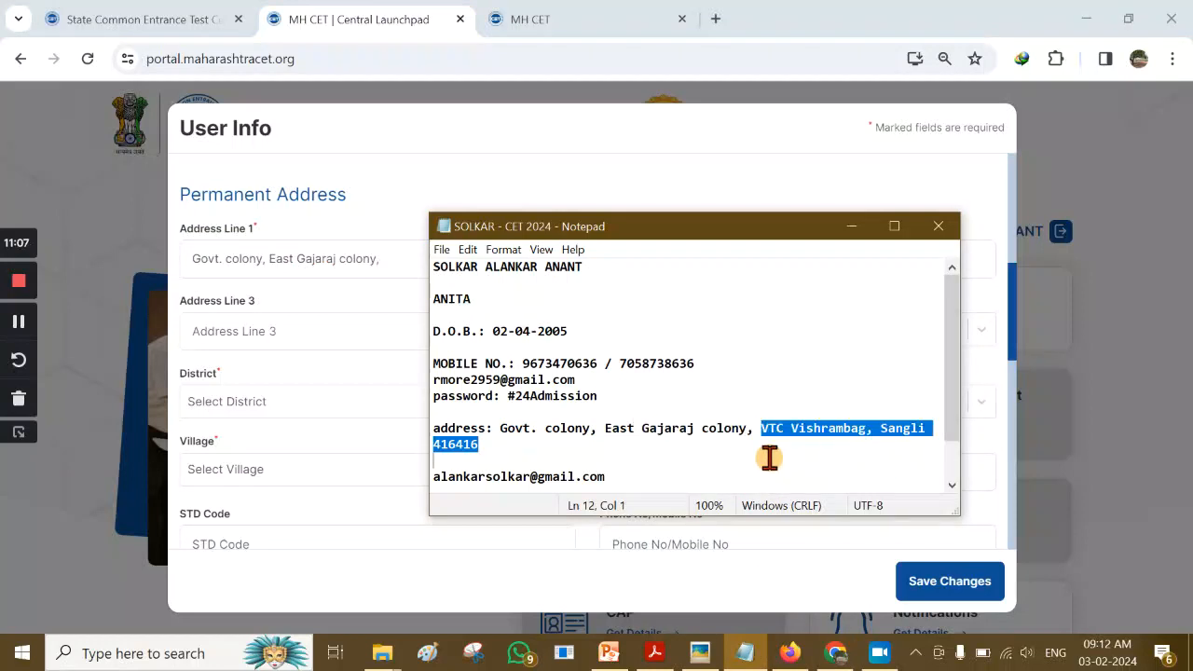
{"action": "left_click", "coordinate": [606, 207]}
{"action": "left_click", "coordinate": [672, 263]}
{"action": "key", "text": "ctrl+v"}
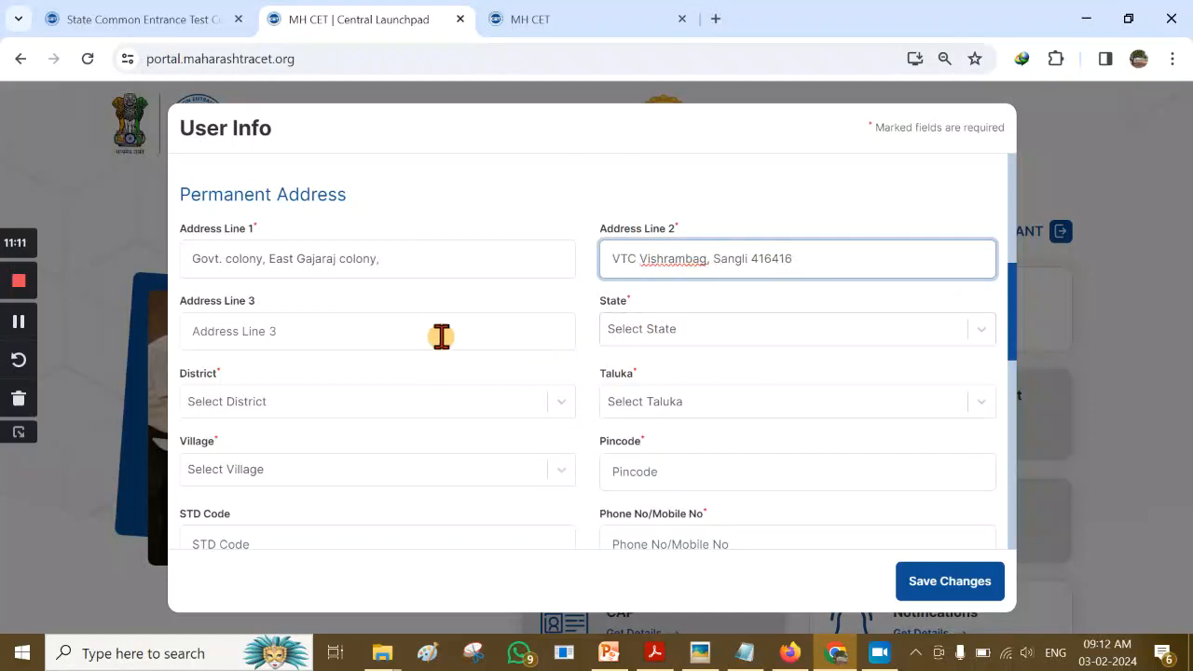
{"action": "left_click", "coordinate": [690, 338]}
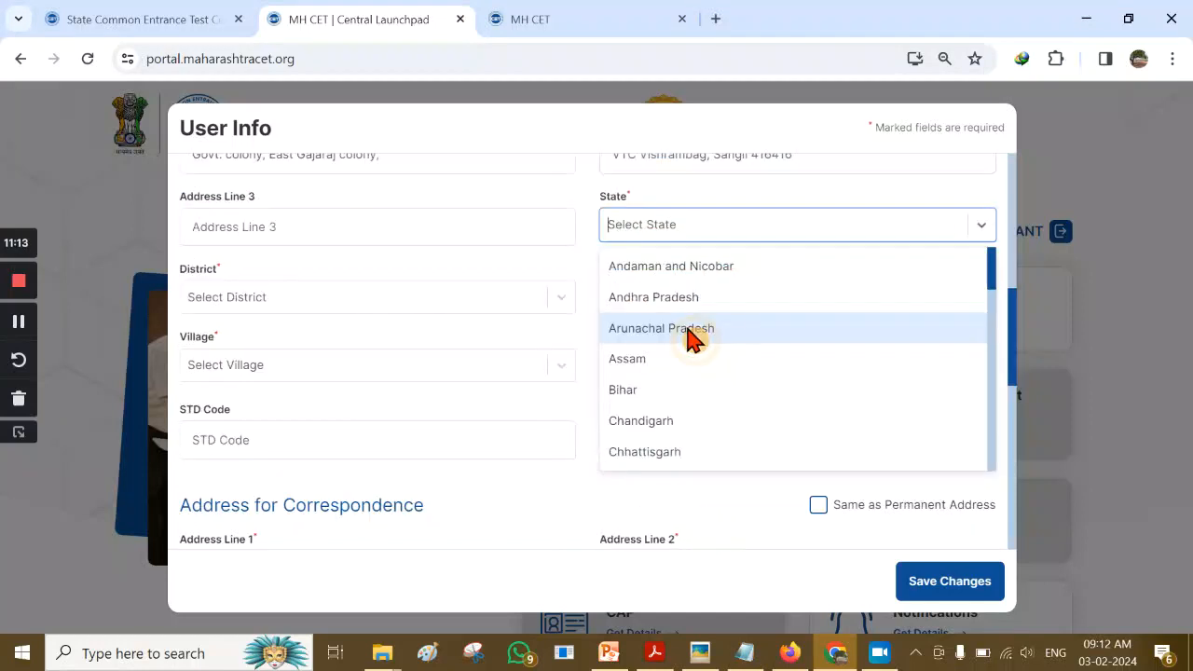
Set the permanent address state to Maharashtra and the district to Sangli
{"action": "scroll", "coordinate": [745, 381], "scroll_direction": "down", "scroll_amount": 4}
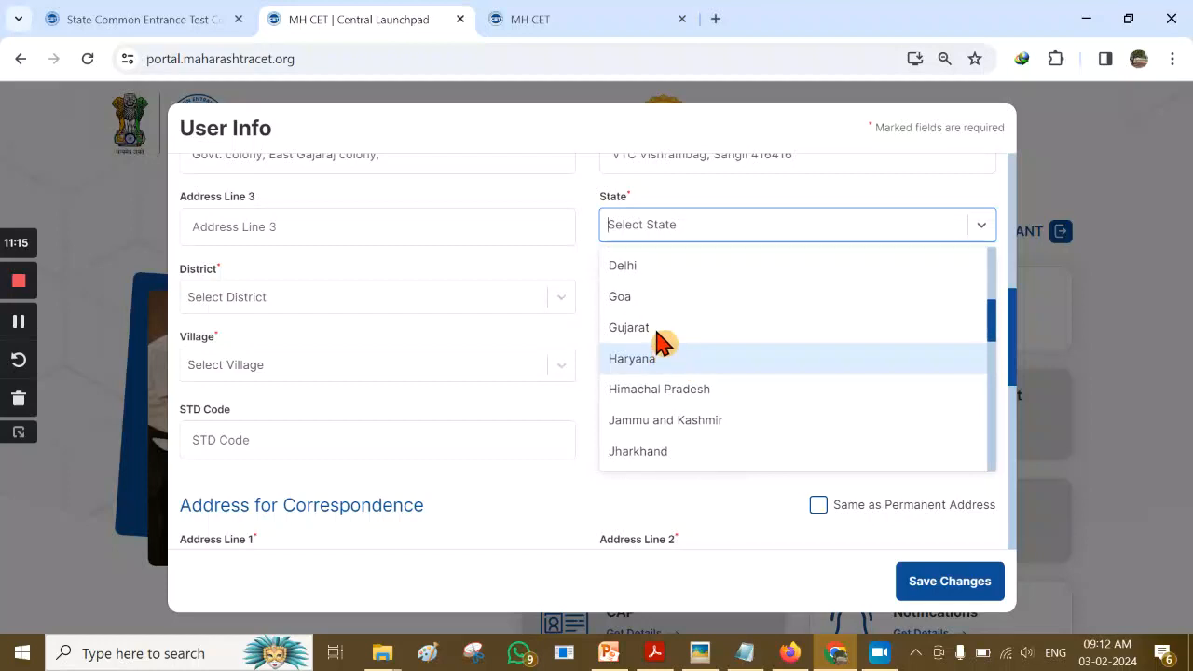
{"action": "scroll", "coordinate": [757, 351], "scroll_direction": "down", "scroll_amount": 1}
{"action": "scroll", "coordinate": [714, 391], "scroll_direction": "down", "scroll_amount": 1}
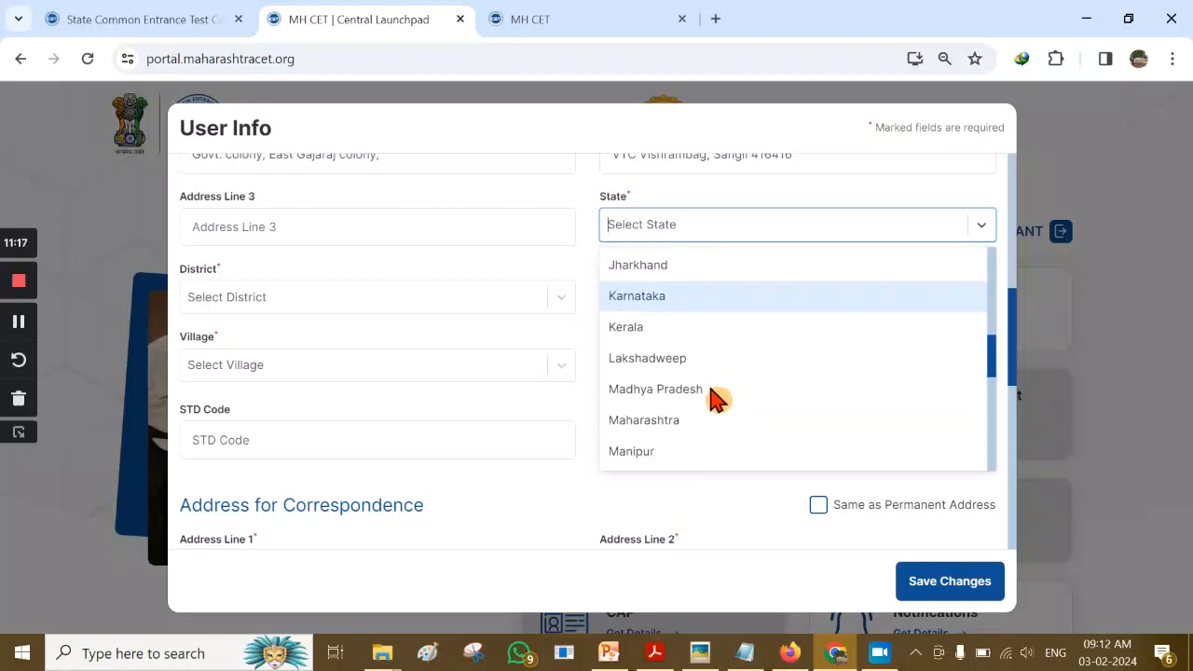
{"action": "left_click", "coordinate": [711, 421]}
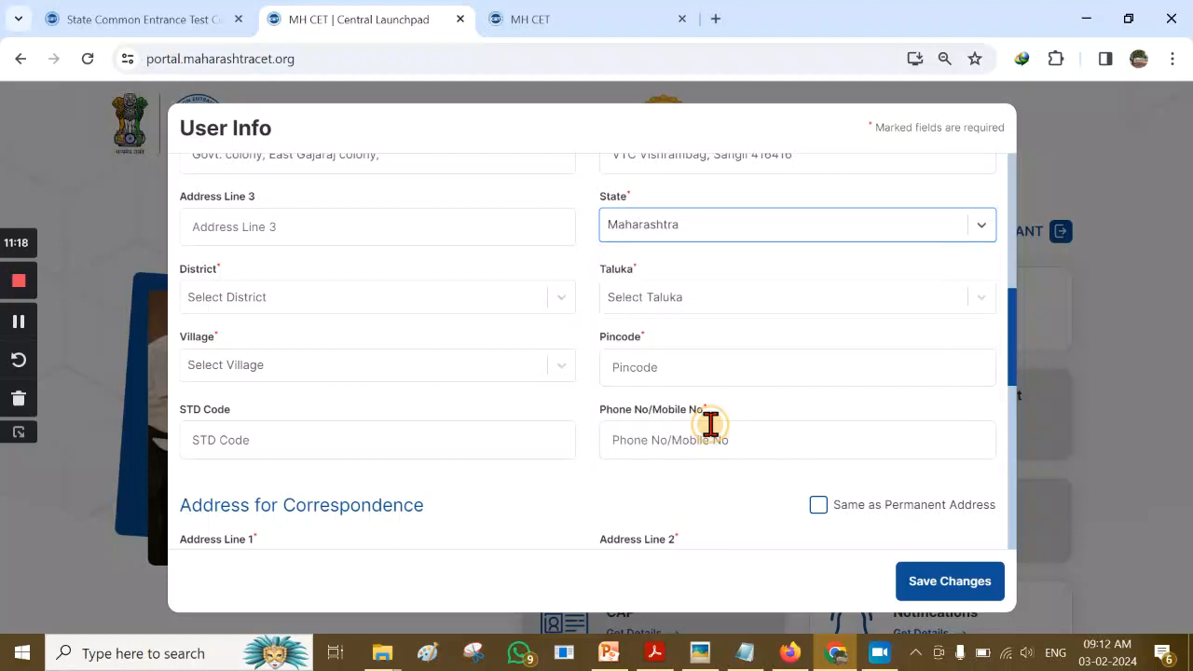
{"action": "left_click", "coordinate": [391, 310]}
{"action": "scroll", "coordinate": [291, 321], "scroll_direction": "down", "scroll_amount": 6}
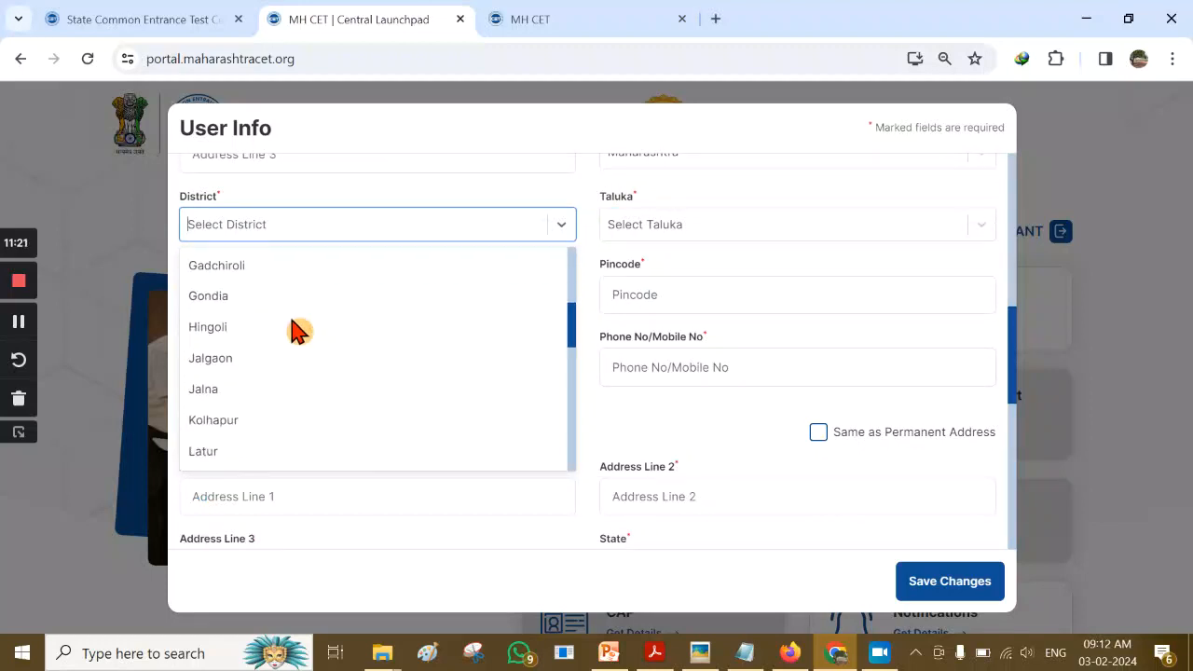
{"action": "scroll", "coordinate": [285, 399], "scroll_direction": "down", "scroll_amount": 1}
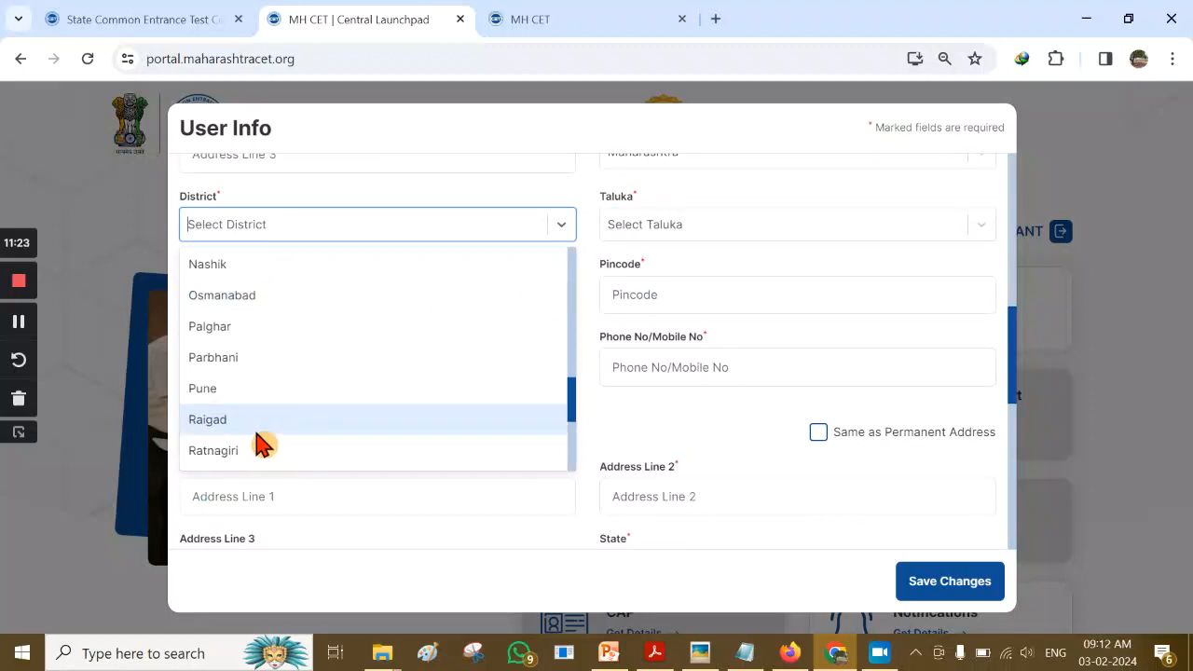
{"action": "scroll", "coordinate": [270, 420], "scroll_direction": "down", "scroll_amount": 3}
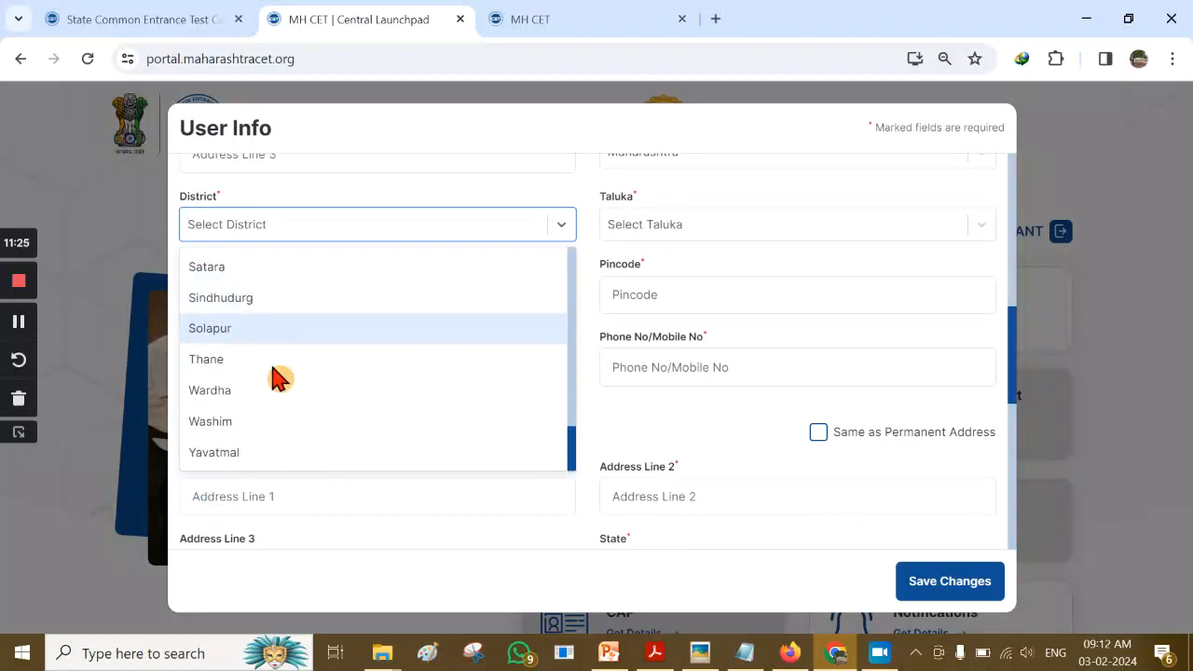
{"action": "scroll", "coordinate": [298, 388], "scroll_direction": "up", "scroll_amount": 1}
{"action": "left_click", "coordinate": [257, 343]}
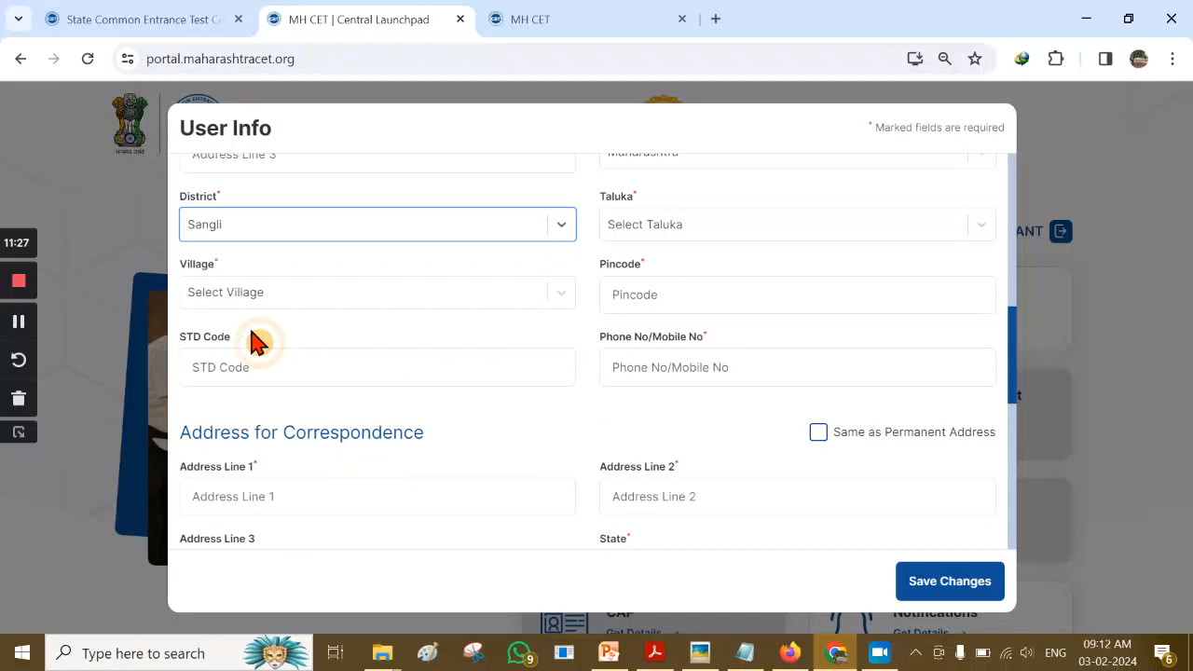
Set the taluka to Miraj and the village to Sangli Miraj Kupwad (M Corp.)
{"action": "left_click", "coordinate": [850, 235]}
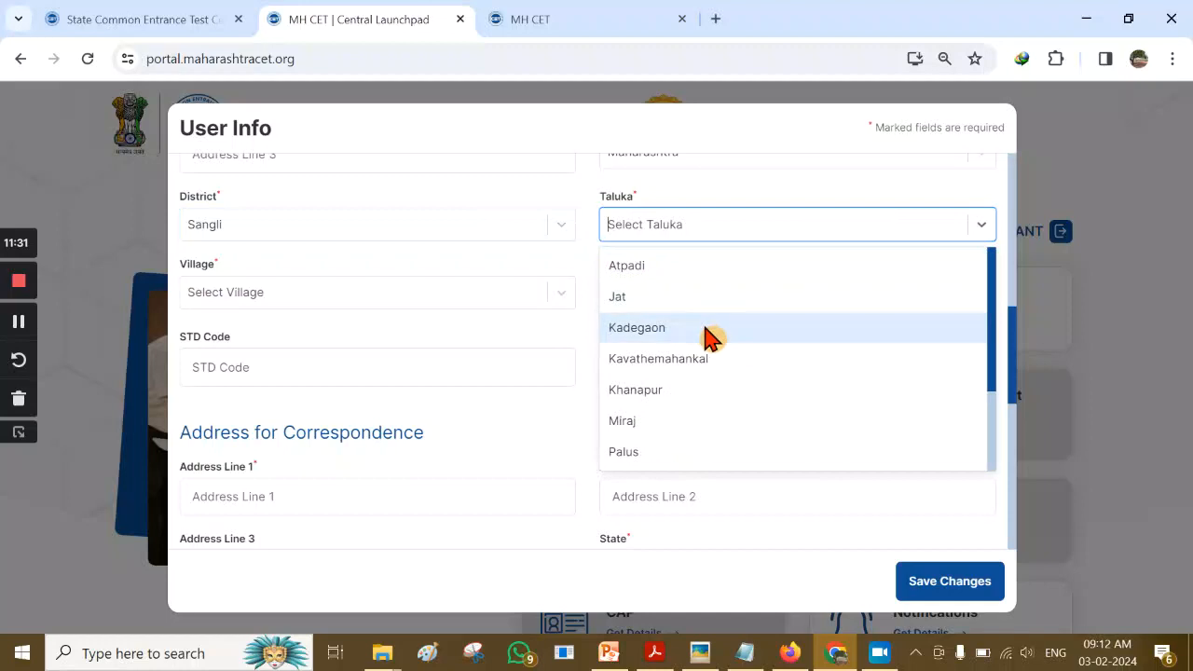
{"action": "left_click", "coordinate": [706, 431]}
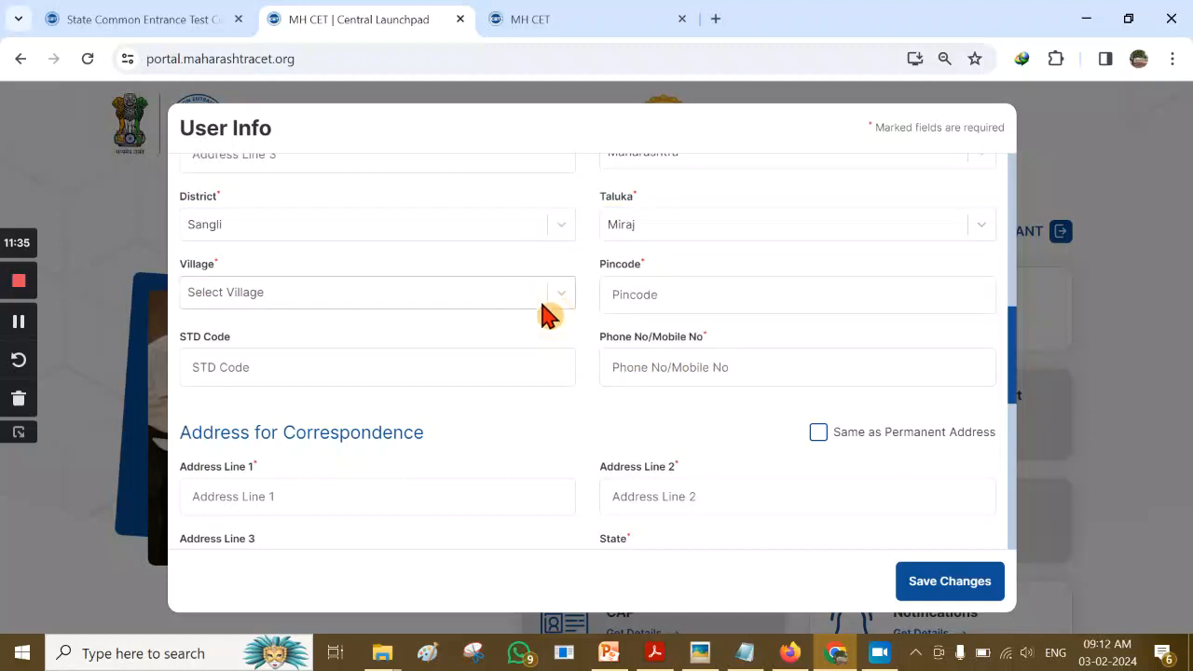
{"action": "left_click", "coordinate": [547, 296]}
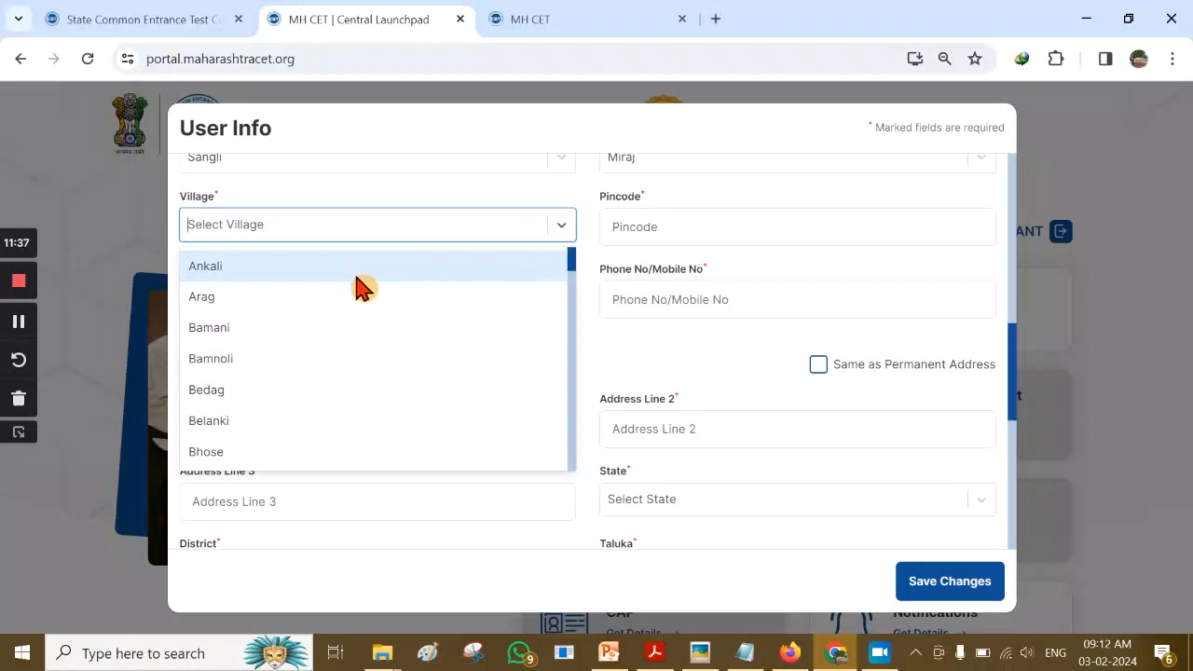
{"action": "scroll", "coordinate": [297, 284], "scroll_direction": "down", "scroll_amount": 3}
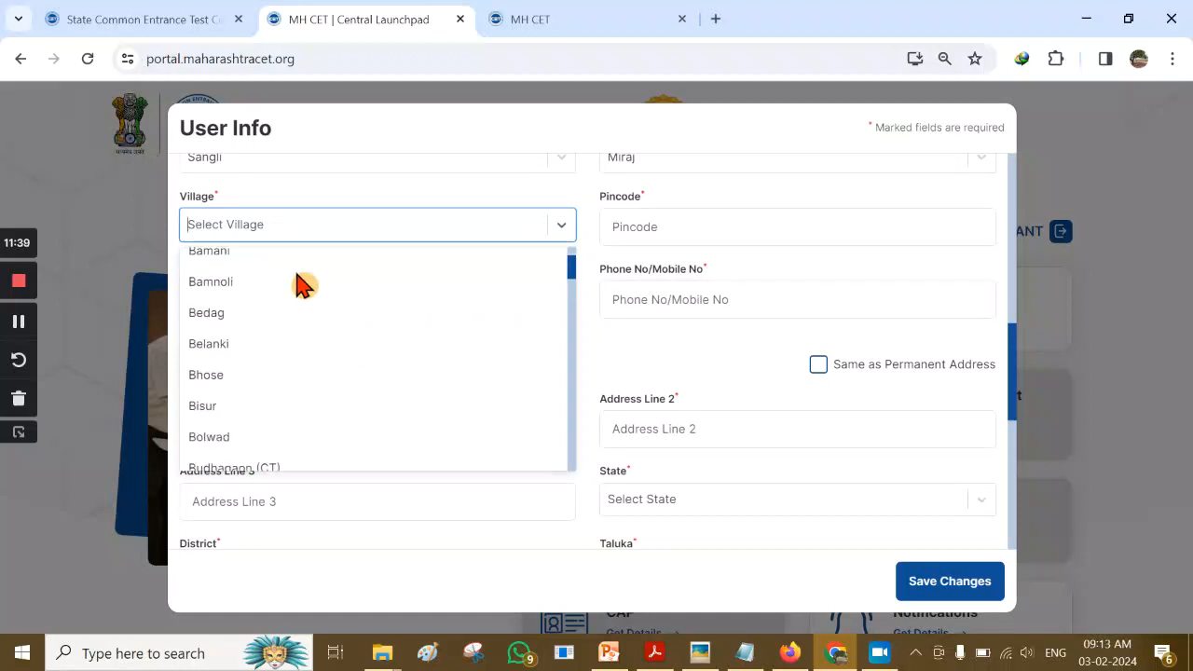
{"action": "scroll", "coordinate": [325, 349], "scroll_direction": "down", "scroll_amount": 15}
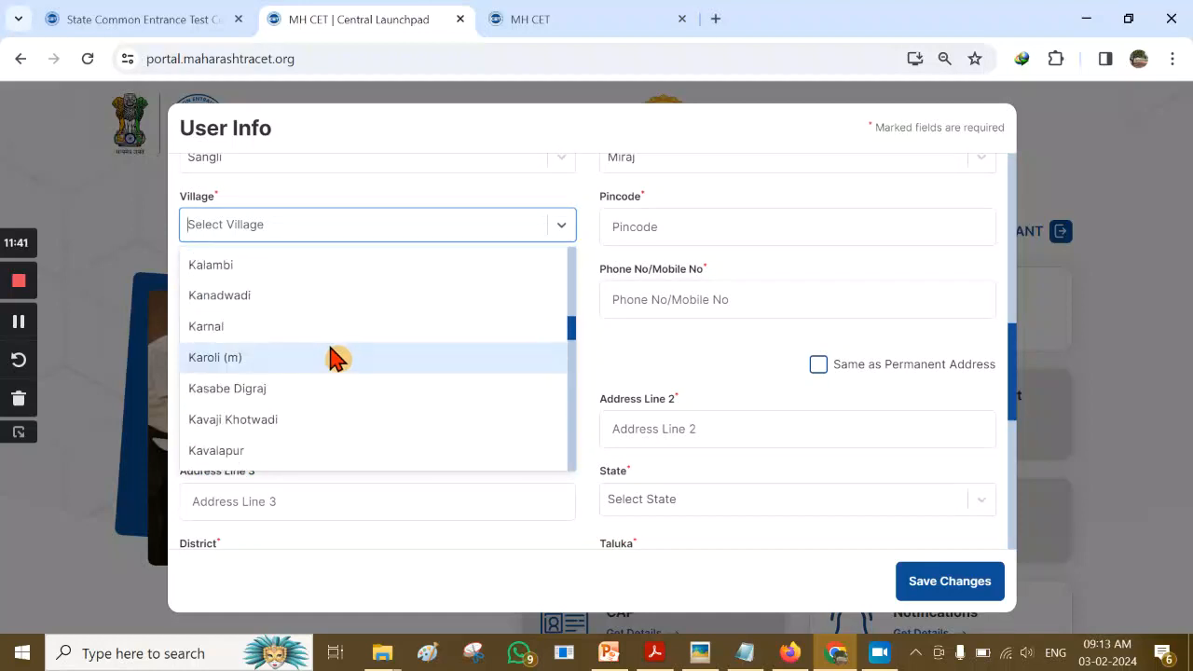
{"action": "scroll", "coordinate": [321, 345], "scroll_direction": "down", "scroll_amount": 3}
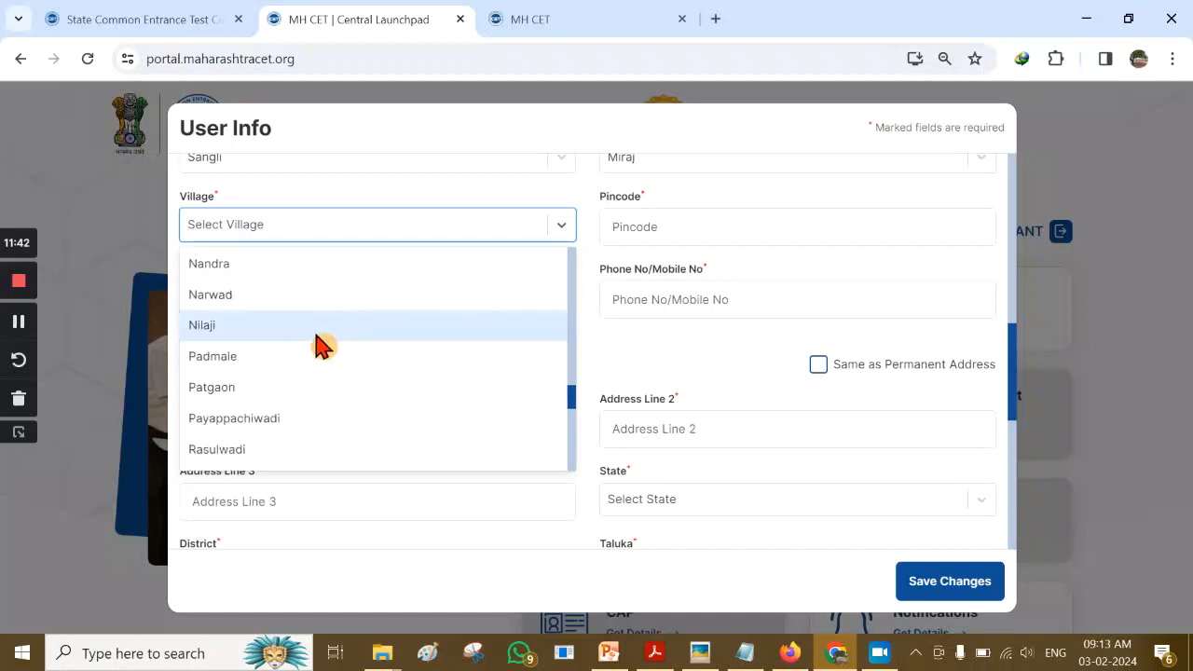
{"action": "scroll", "coordinate": [341, 379], "scroll_direction": "down", "scroll_amount": 3}
{"action": "left_click", "coordinate": [354, 391]}
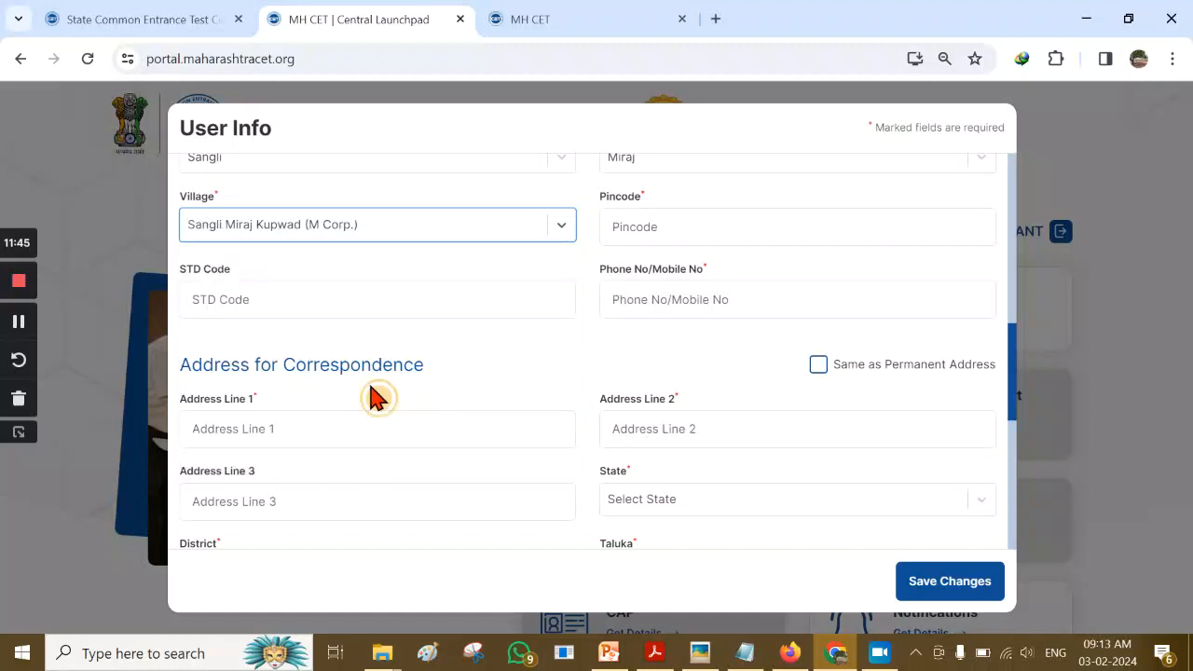
Enter the permanent address pincode and the candidate's phone/mobile number
{"action": "left_click", "coordinate": [679, 225]}
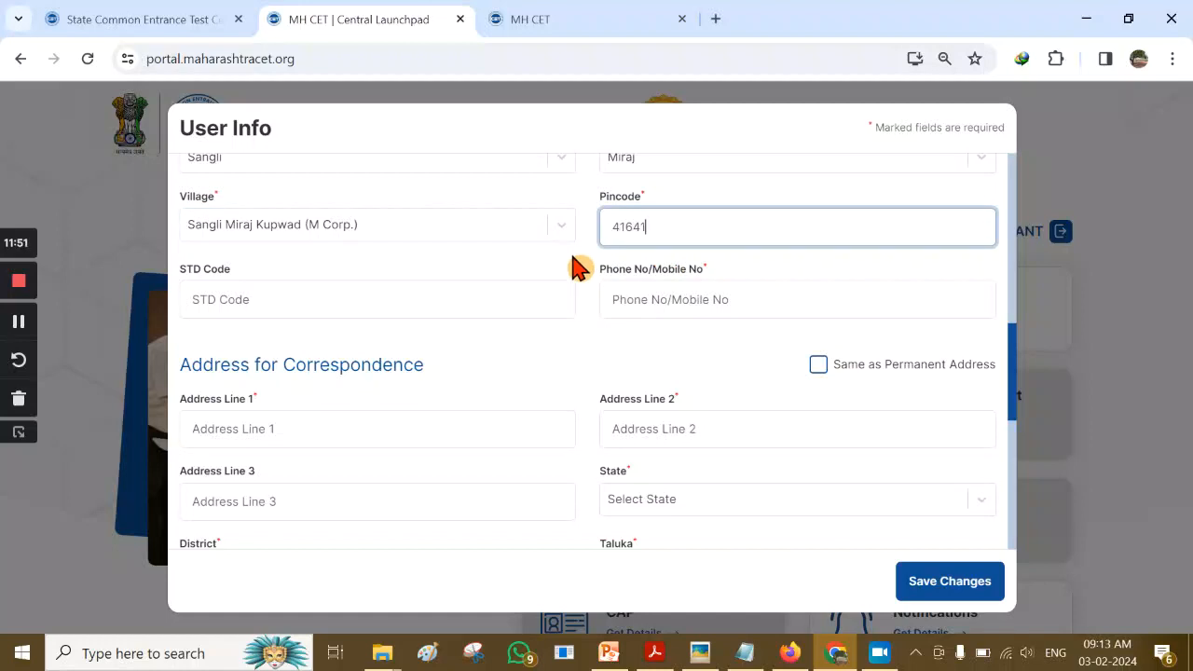
{"action": "left_click", "coordinate": [770, 300]}
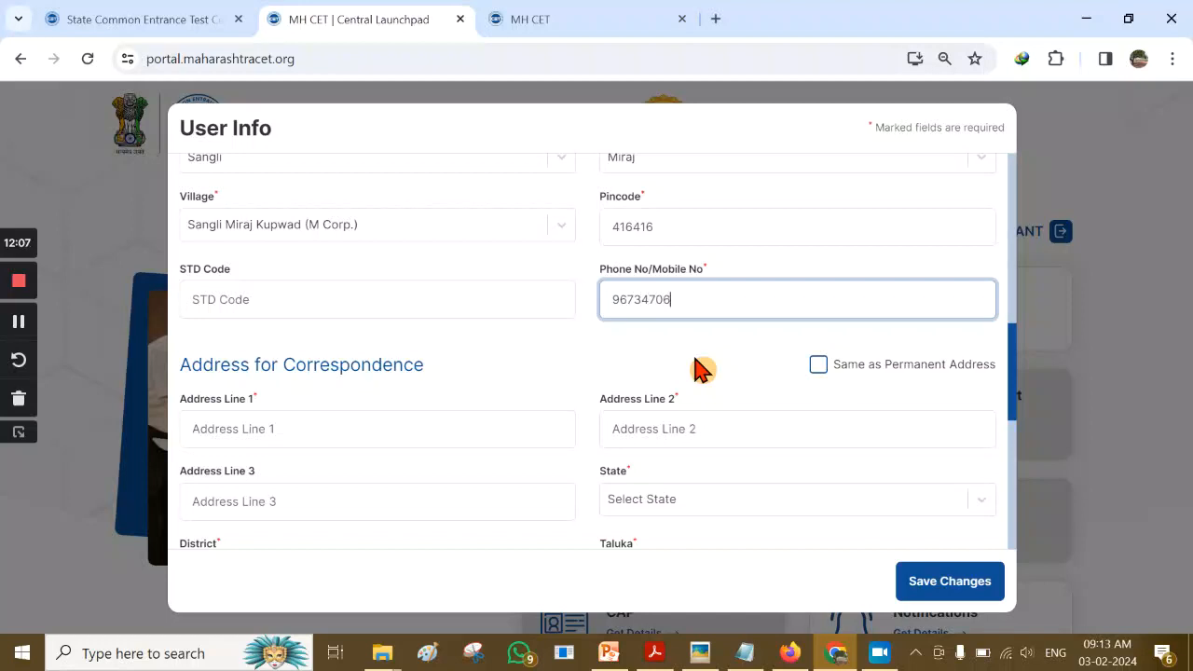
{"action": "left_click", "coordinate": [694, 366]}
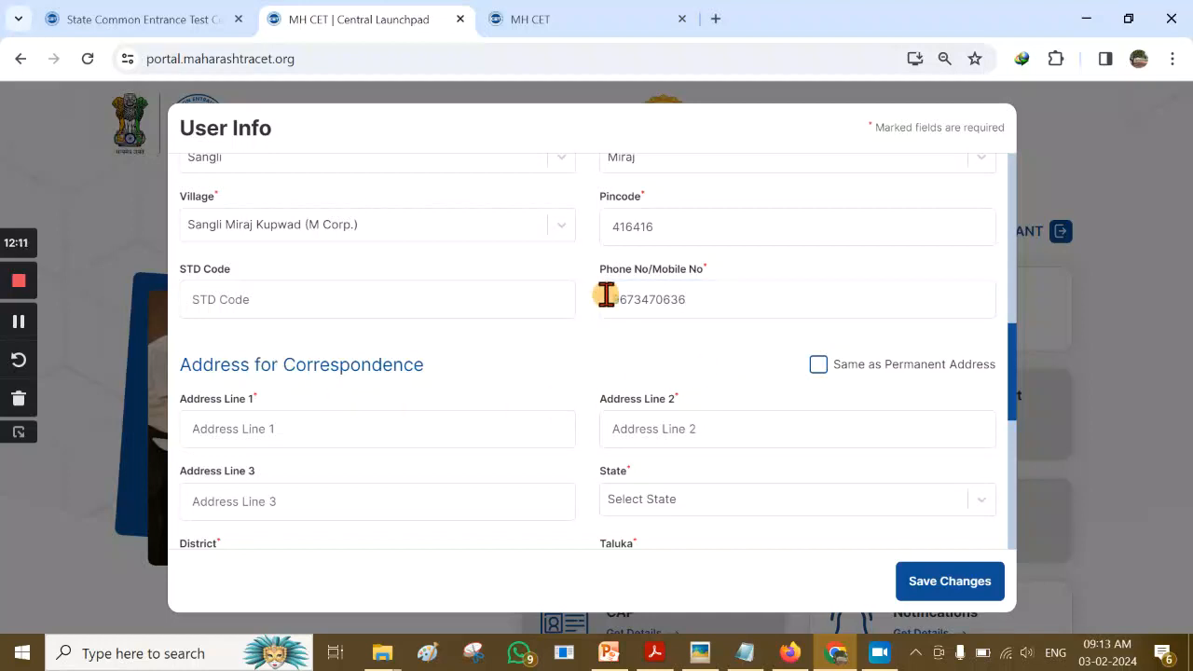
Tick 'Same as Permanent Address' so the correspondence address copies Maharashtra, Sangli, Miraj and pincode
{"action": "scroll", "coordinate": [599, 271], "scroll_direction": "up", "scroll_amount": 2}
{"action": "scroll", "coordinate": [591, 308], "scroll_direction": "down", "scroll_amount": 1}
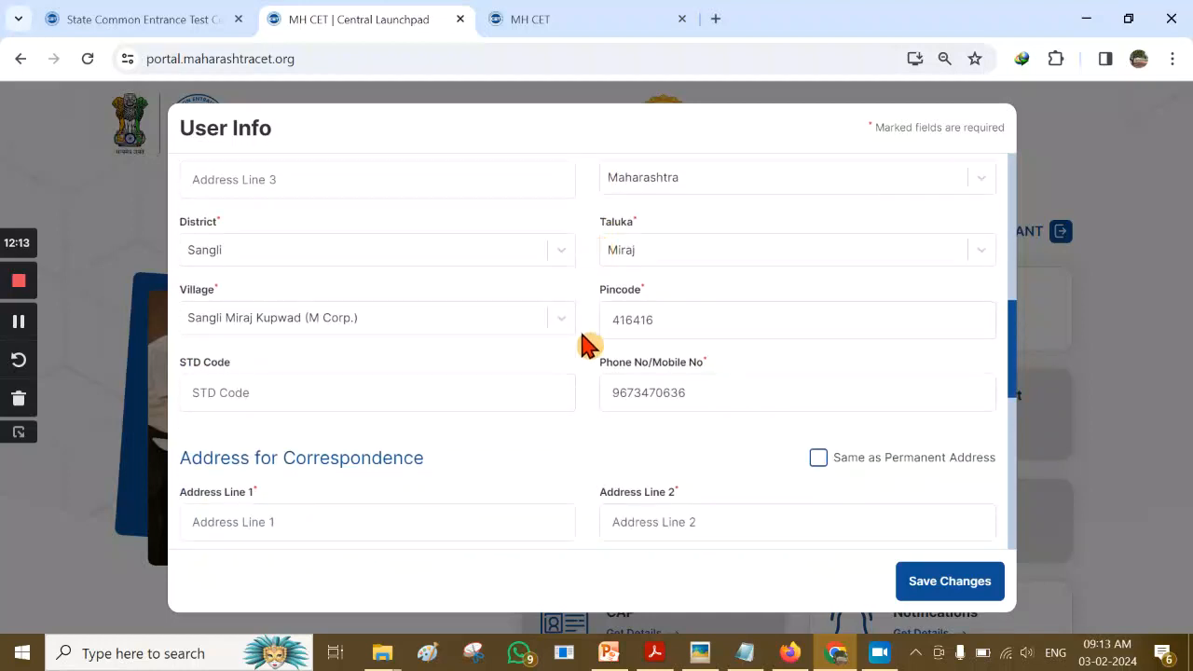
{"action": "scroll", "coordinate": [599, 426], "scroll_direction": "down", "scroll_amount": 1}
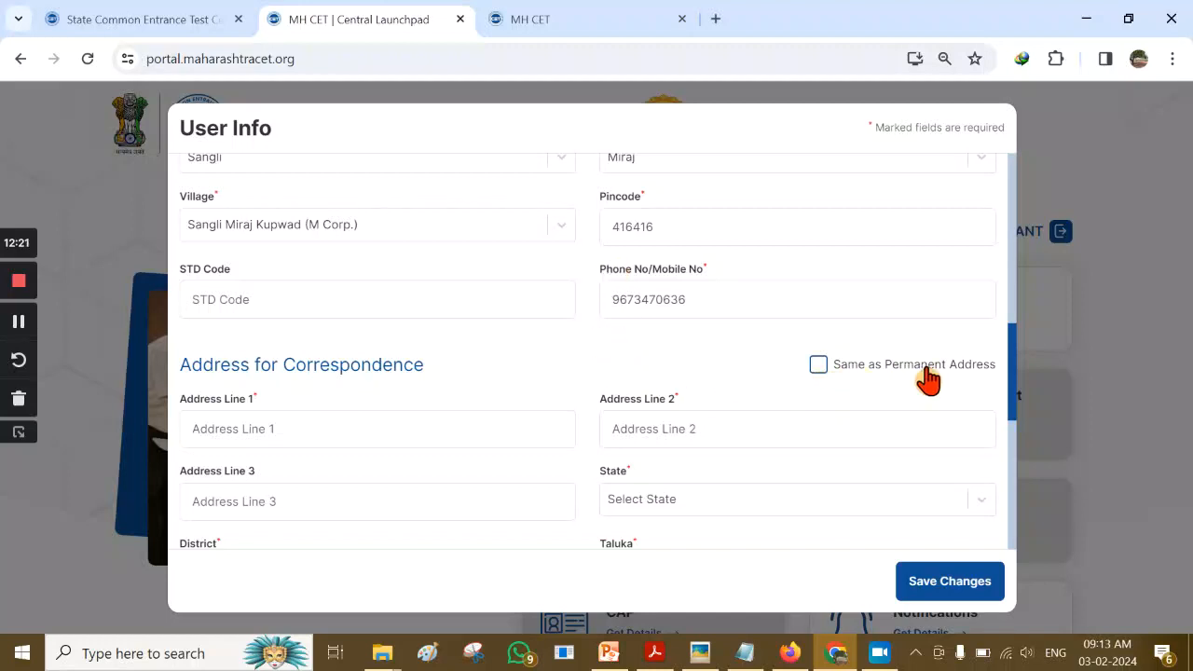
{"action": "left_click", "coordinate": [818, 365]}
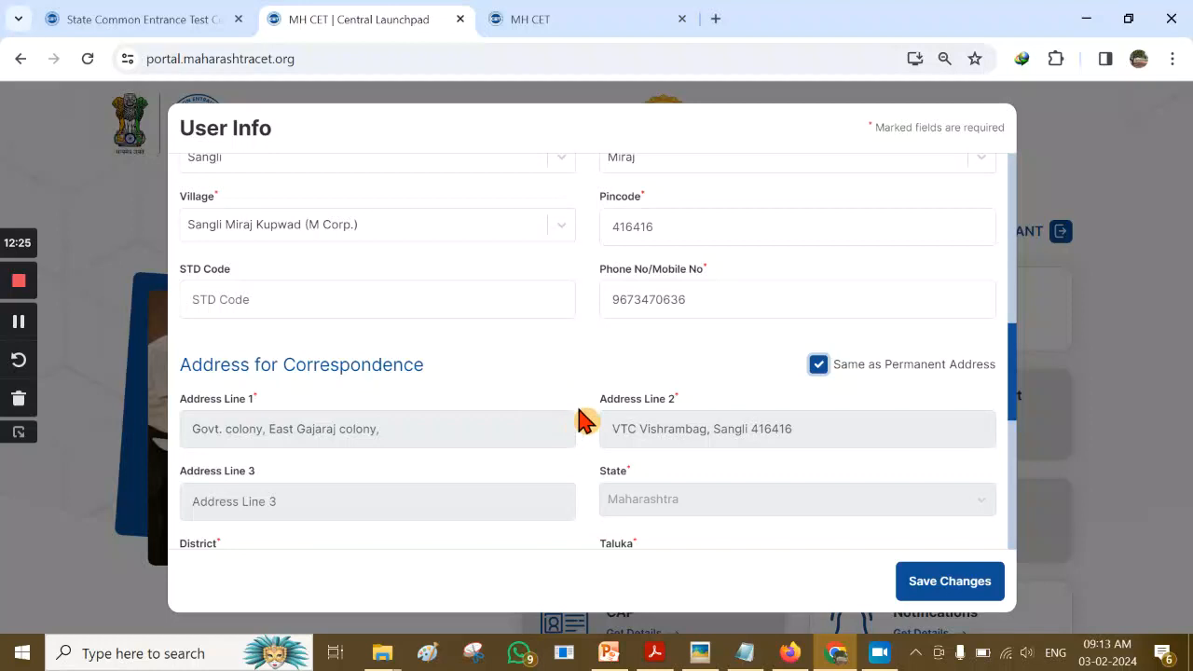
{"action": "scroll", "coordinate": [589, 370], "scroll_direction": "down", "scroll_amount": 4}
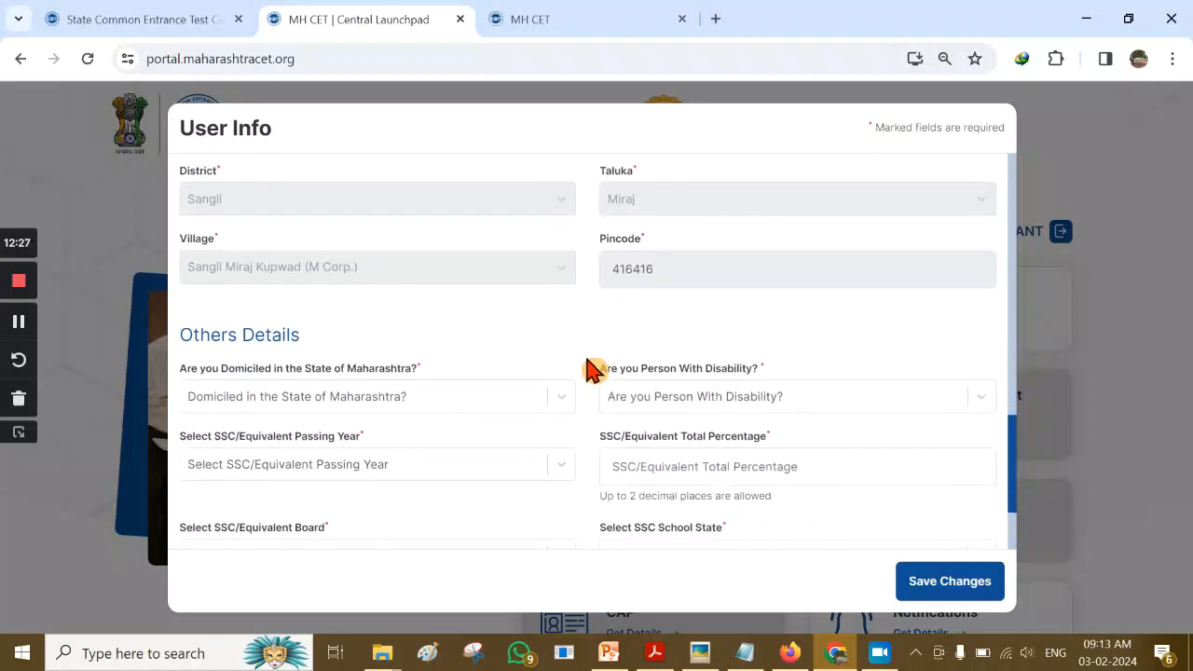
{"action": "scroll", "coordinate": [615, 343], "scroll_direction": "down", "scroll_amount": 1}
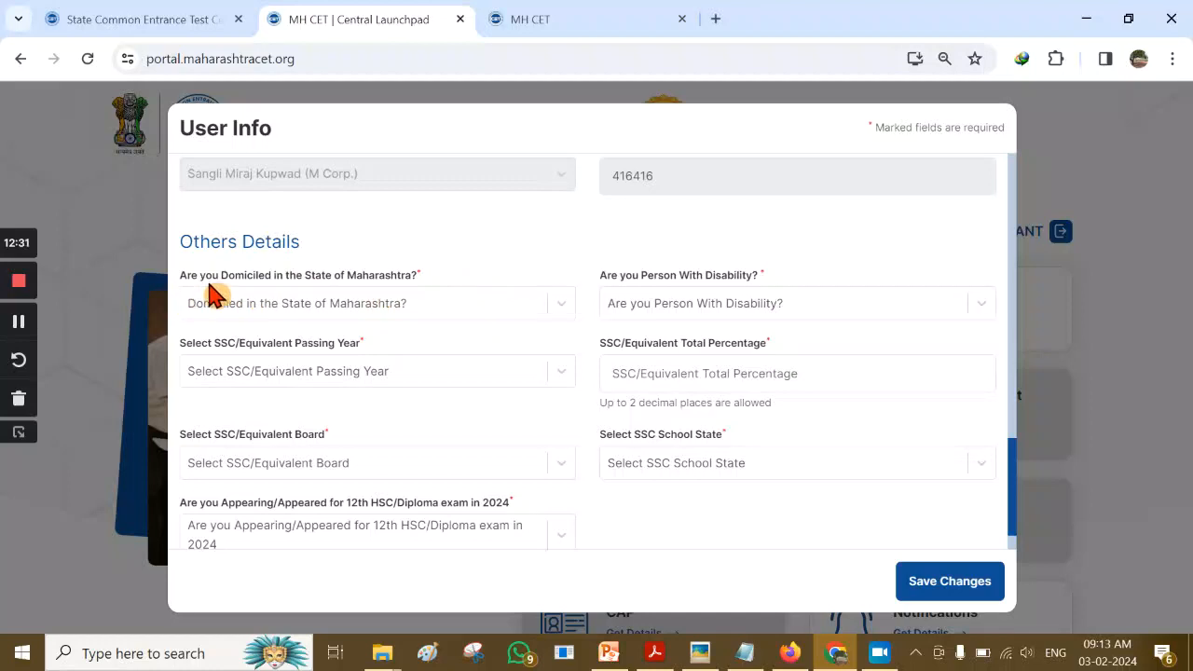
Answer Yes to Maharashtra domicile, No to minority details and No to person with disability
{"action": "left_click", "coordinate": [561, 307]}
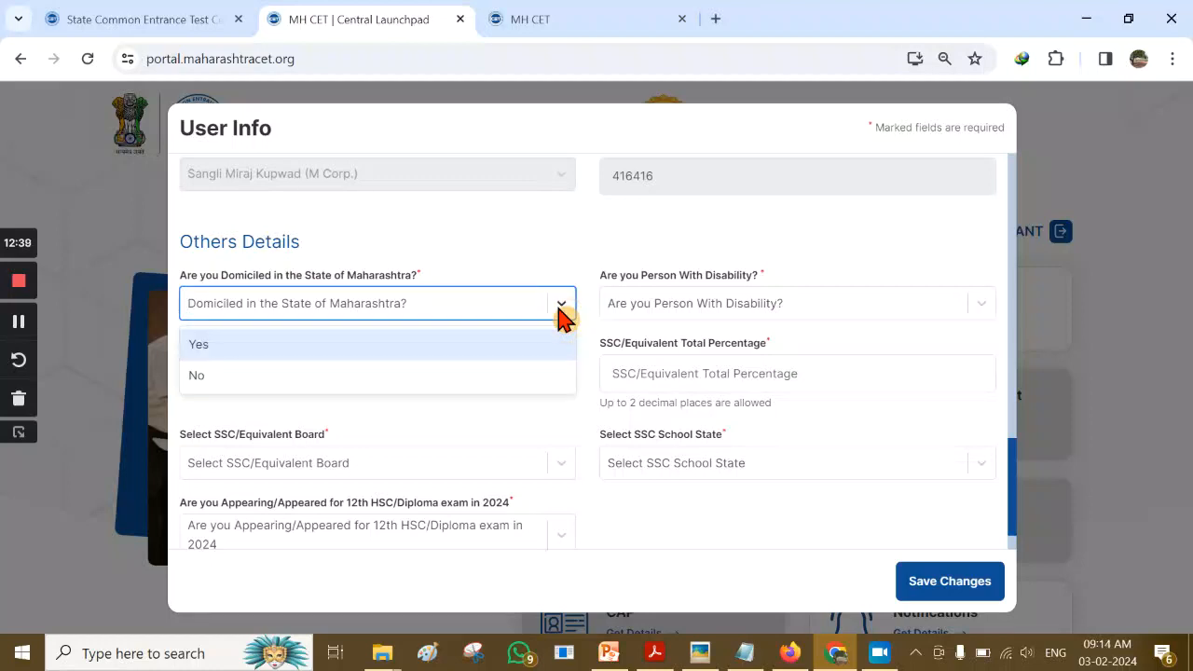
{"action": "left_click", "coordinate": [405, 352]}
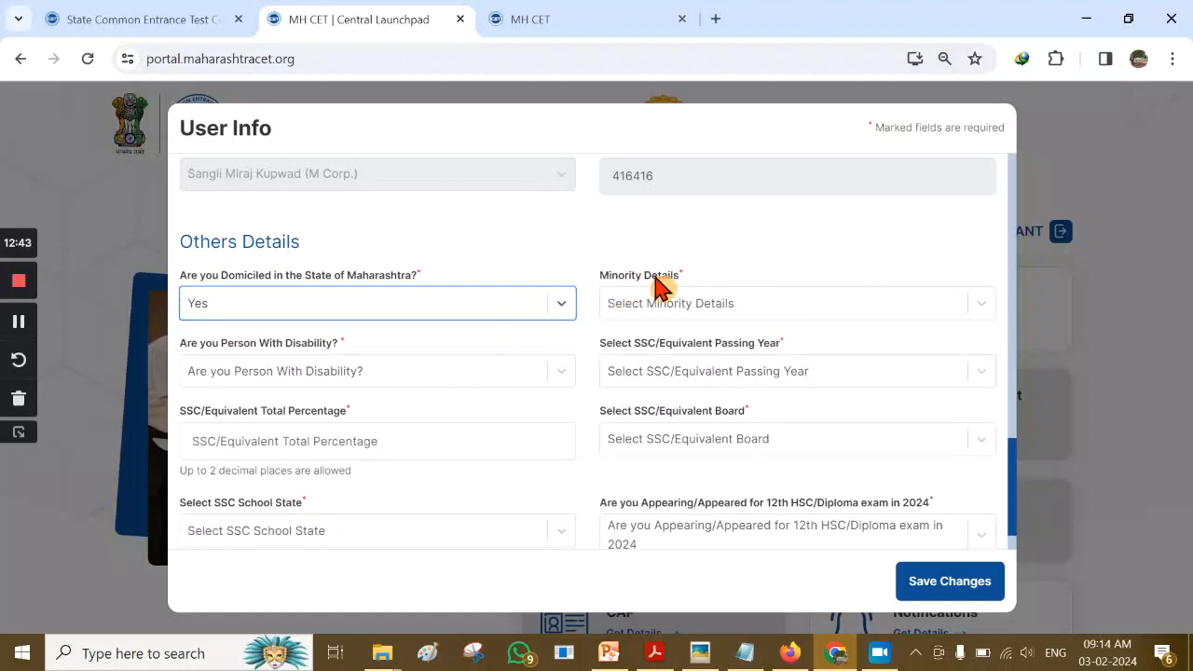
{"action": "left_click", "coordinate": [897, 315]}
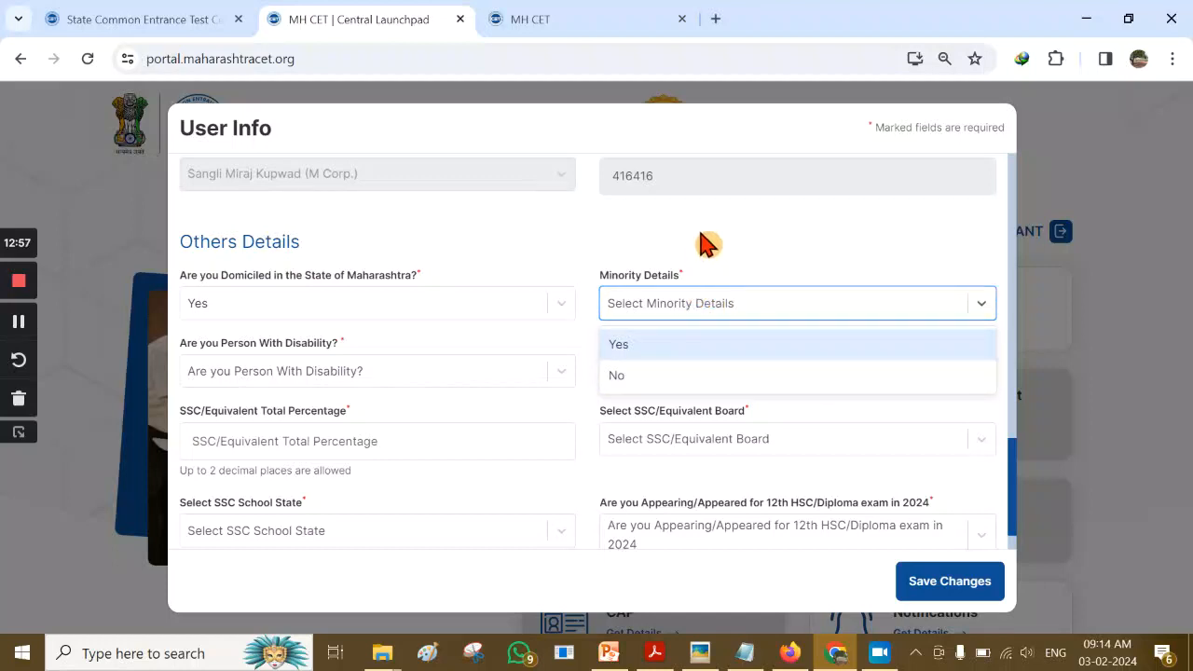
{"action": "left_click", "coordinate": [679, 382]}
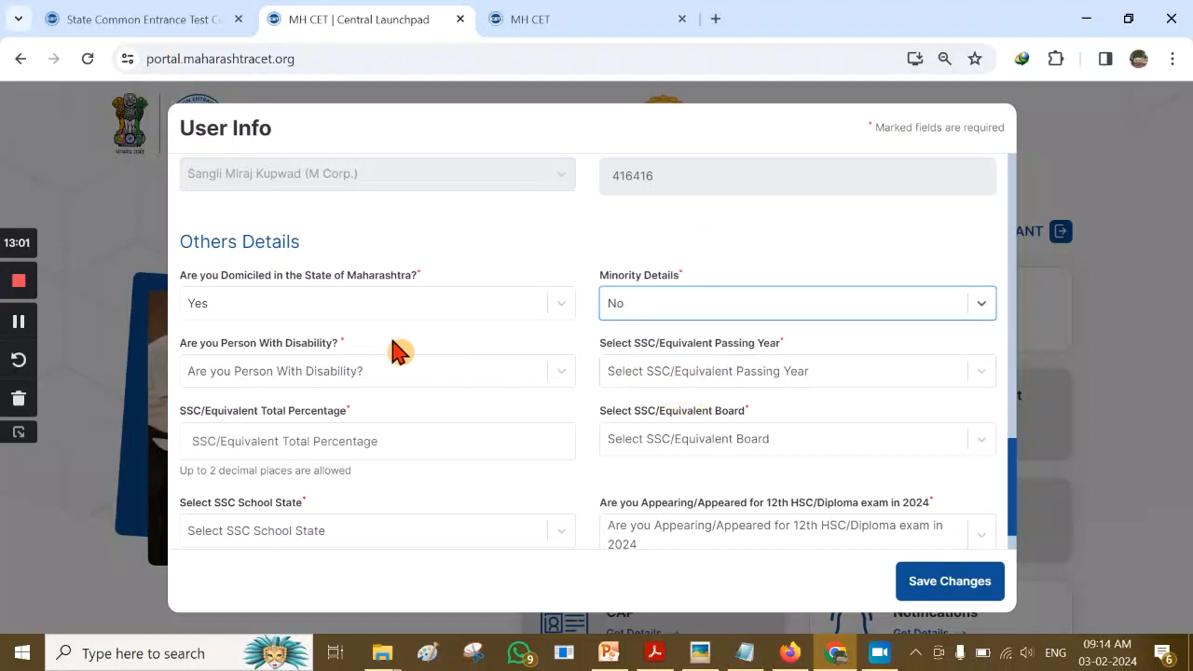
{"action": "left_click", "coordinate": [562, 377]}
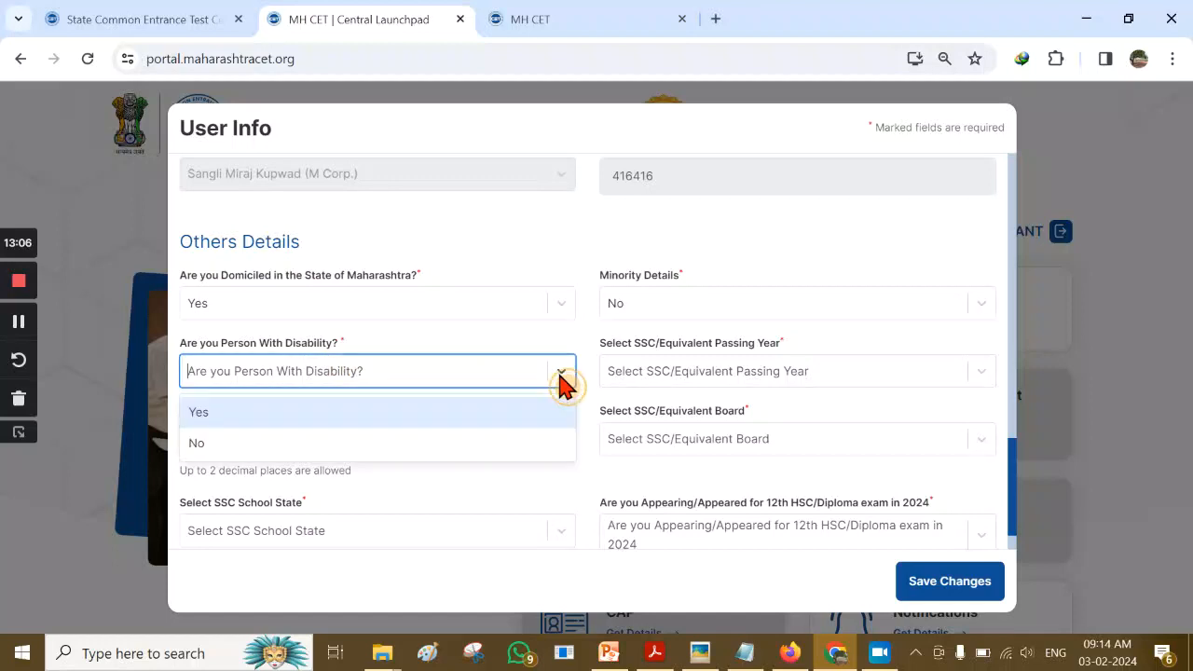
{"action": "left_click", "coordinate": [512, 455]}
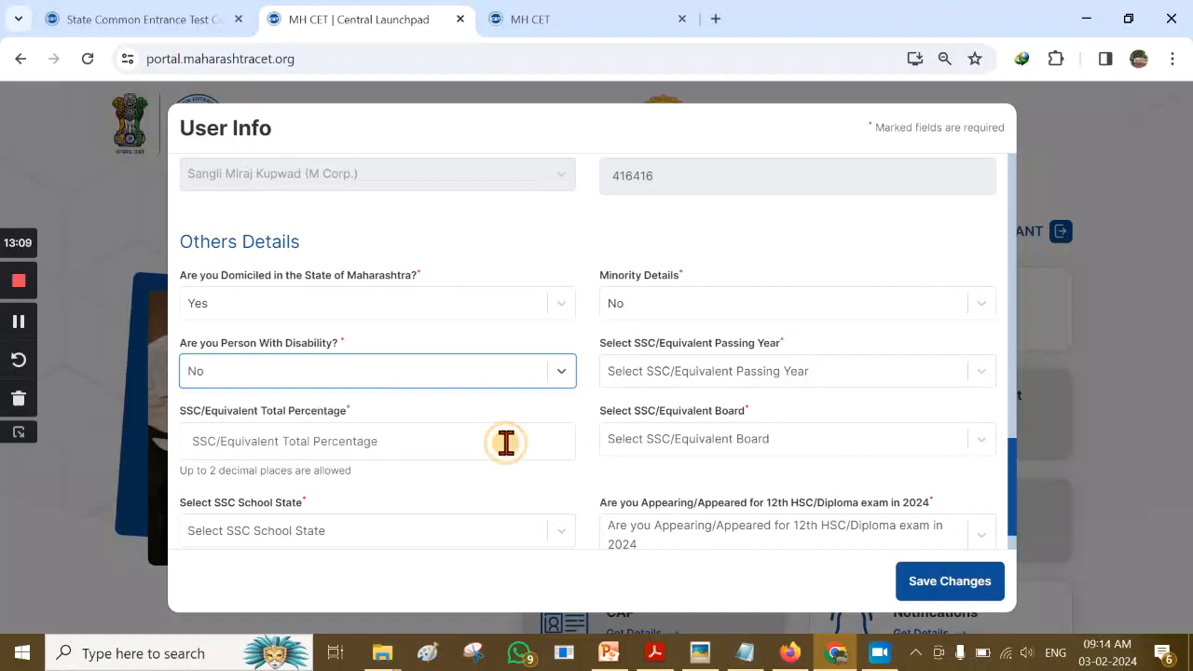
{"action": "left_click", "coordinate": [940, 377]}
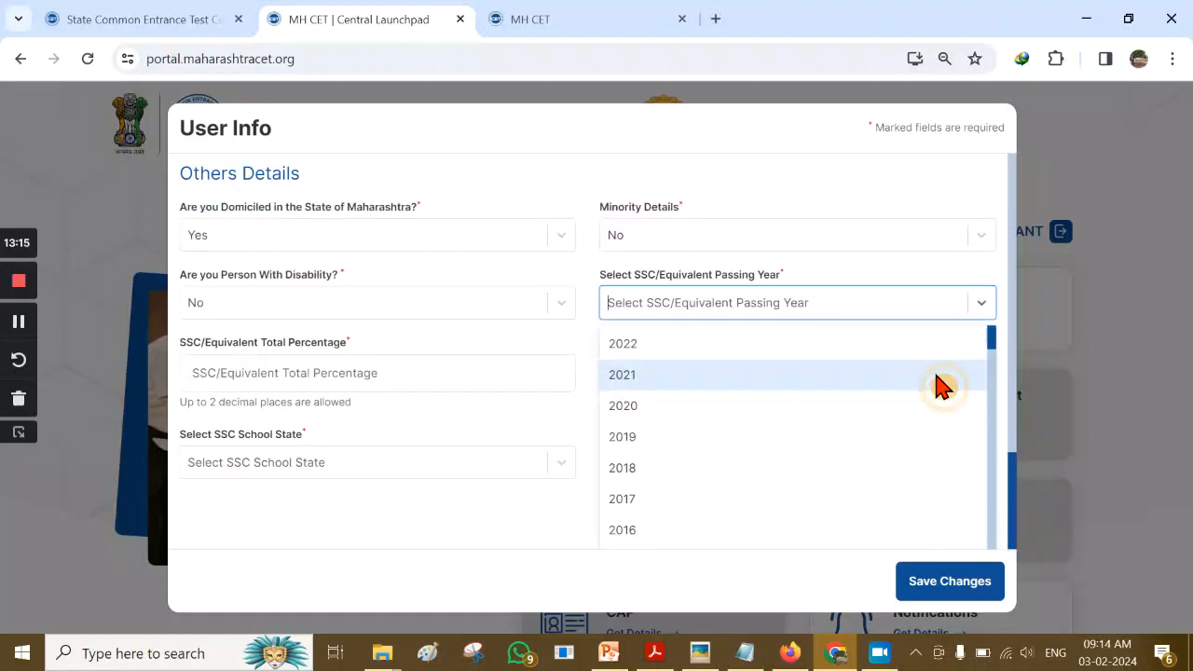
{"action": "left_click", "coordinate": [836, 275]}
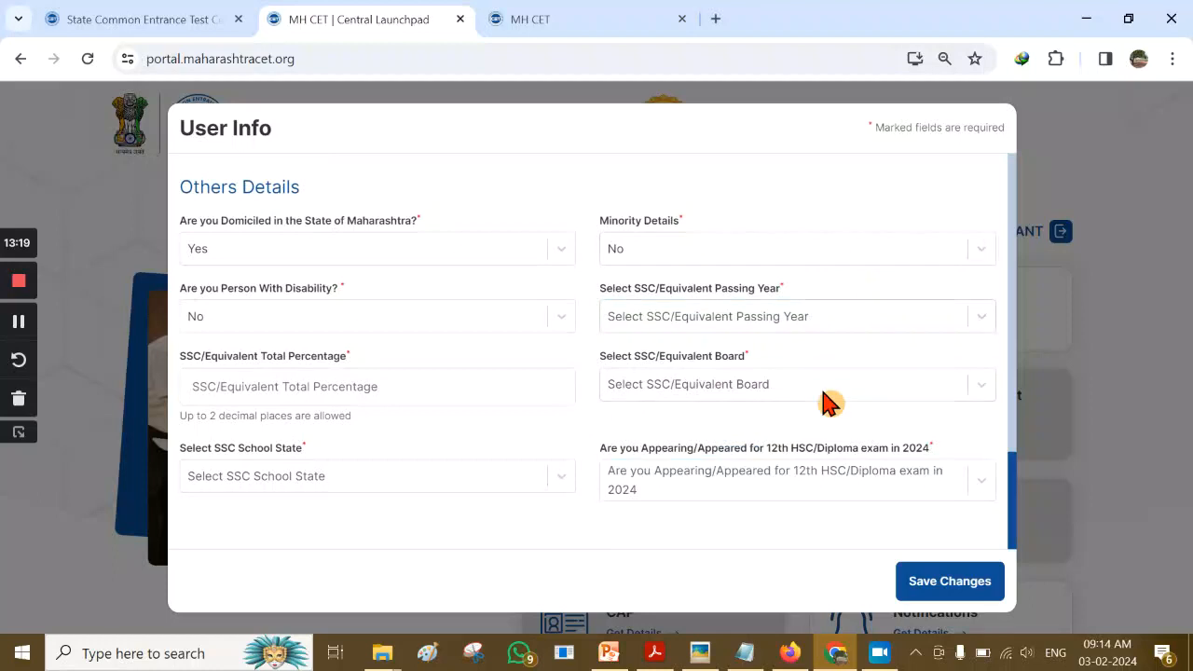
{"action": "mouse_move", "coordinate": [394, 649]}
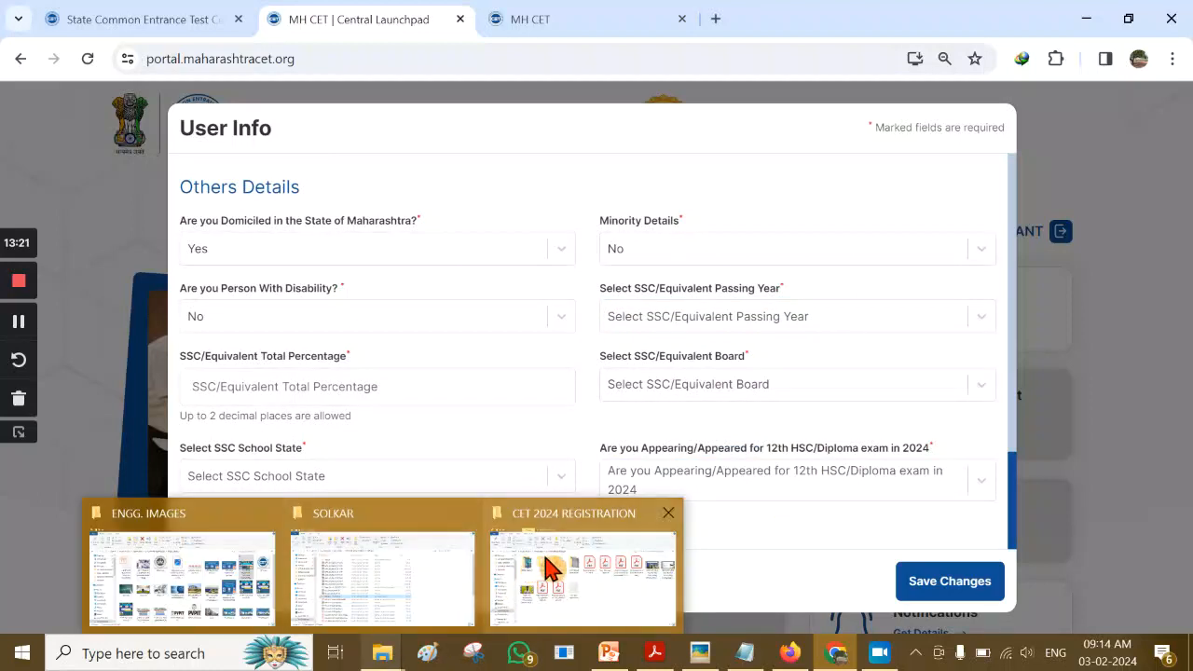
View the 10TH MARKS image in Picasa to check the SSC exam year
{"action": "left_click", "coordinate": [453, 572]}
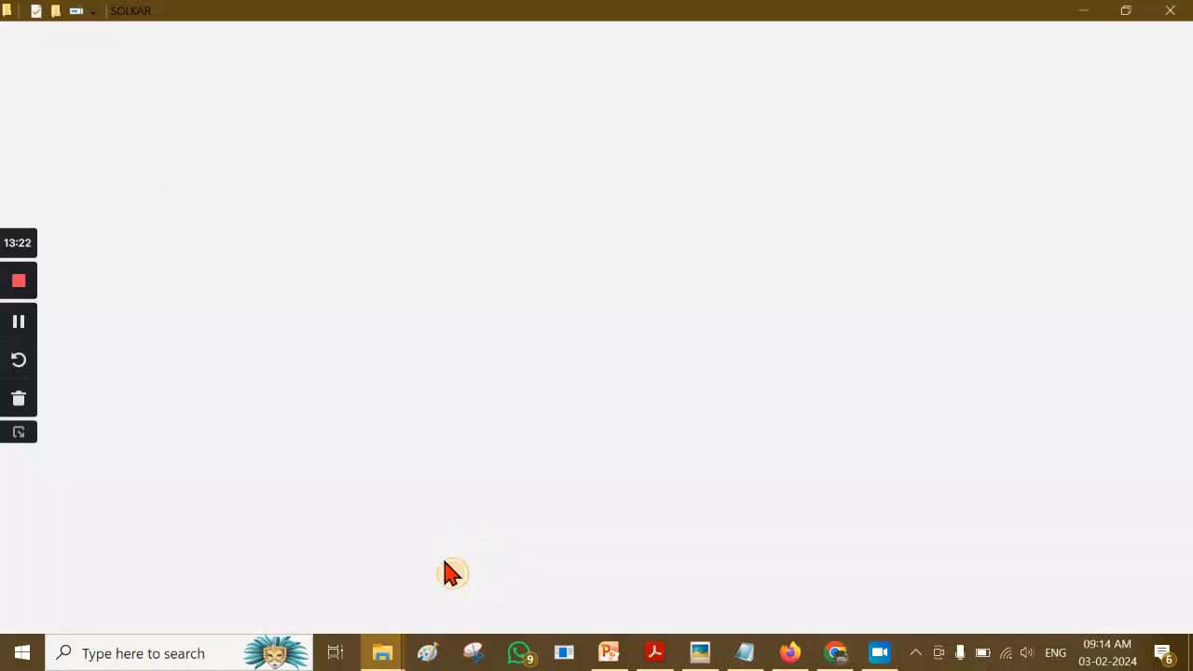
{"action": "left_click", "coordinate": [192, 441]}
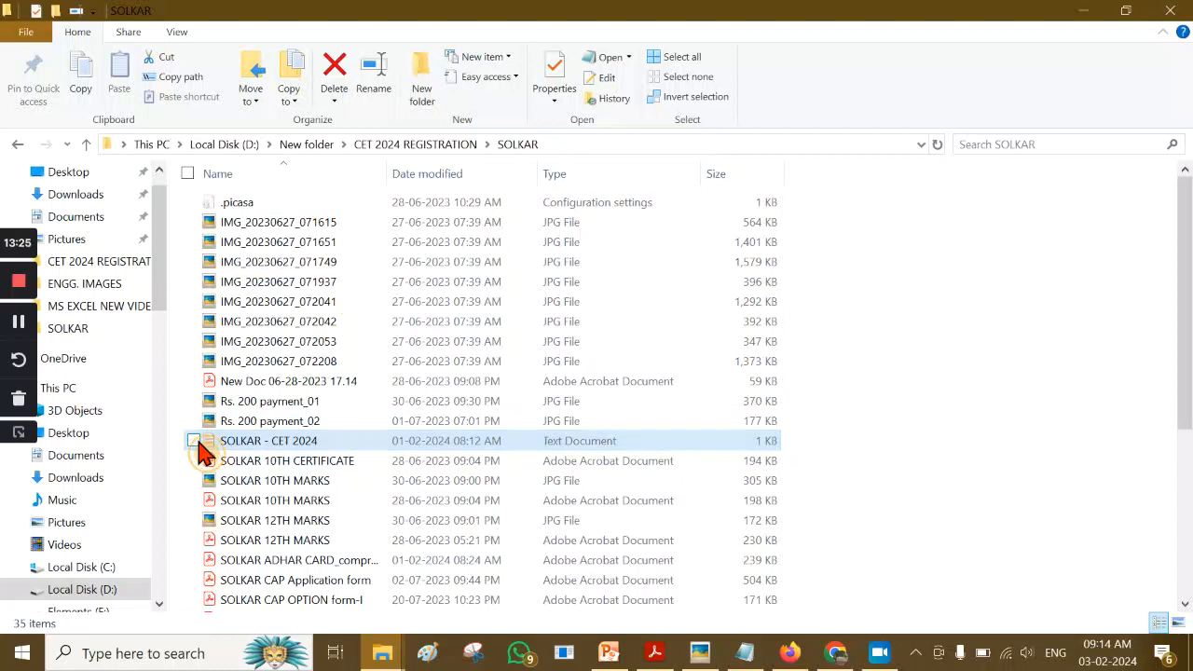
{"action": "left_click", "coordinate": [341, 483]}
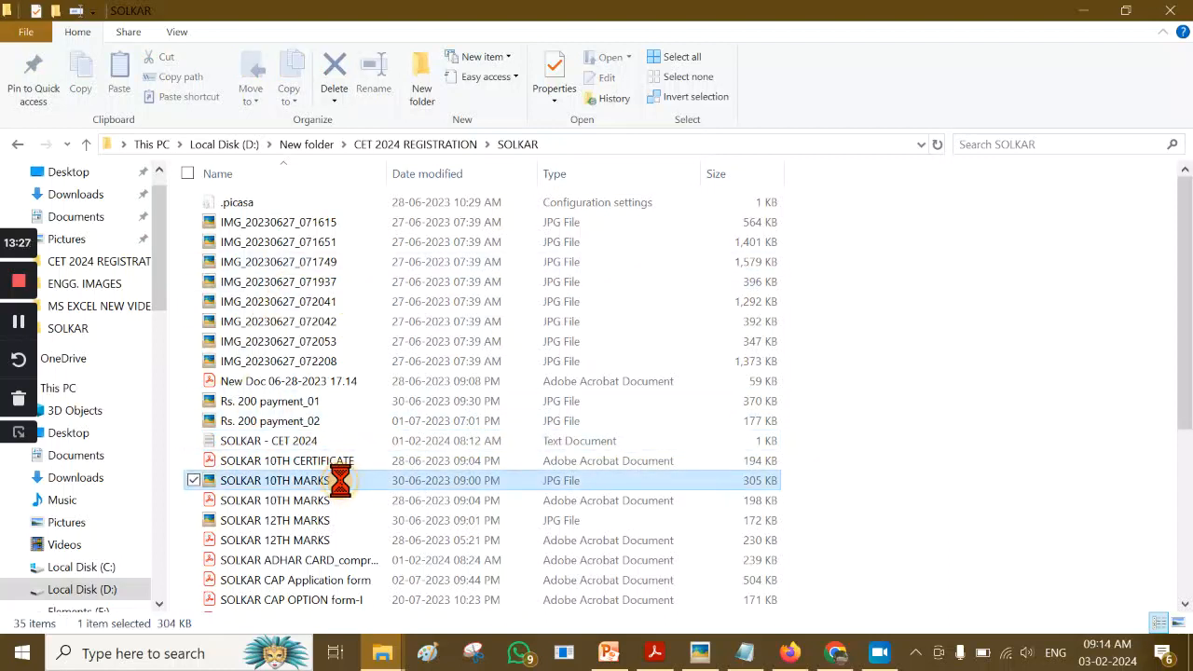
{"action": "key", "text": "Return"}
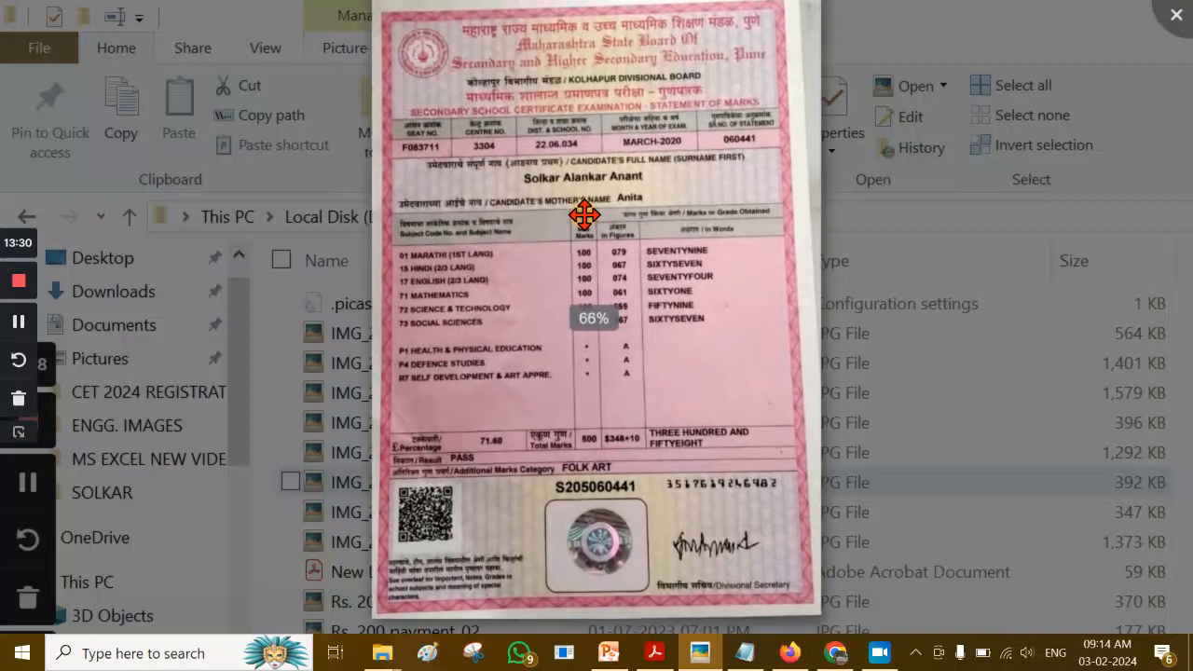
{"action": "scroll", "coordinate": [584, 216], "scroll_direction": "up", "scroll_amount": 3}
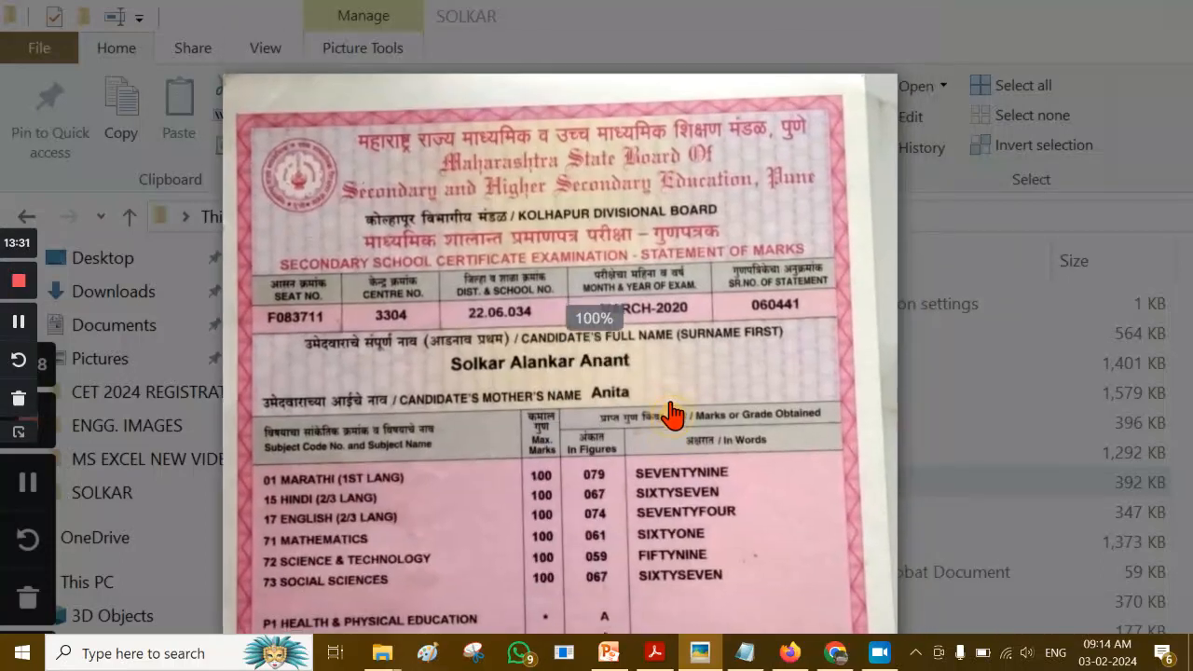
{"action": "scroll", "coordinate": [601, 332], "scroll_direction": "up", "scroll_amount": 1}
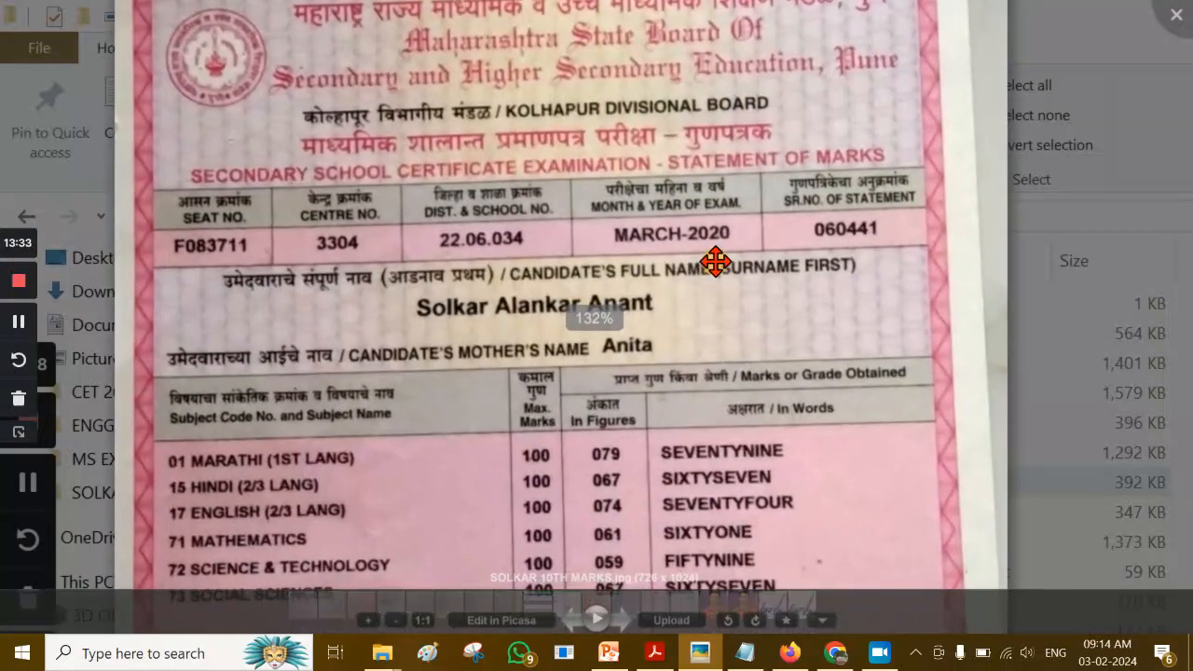
{"action": "left_click", "coordinate": [835, 652]}
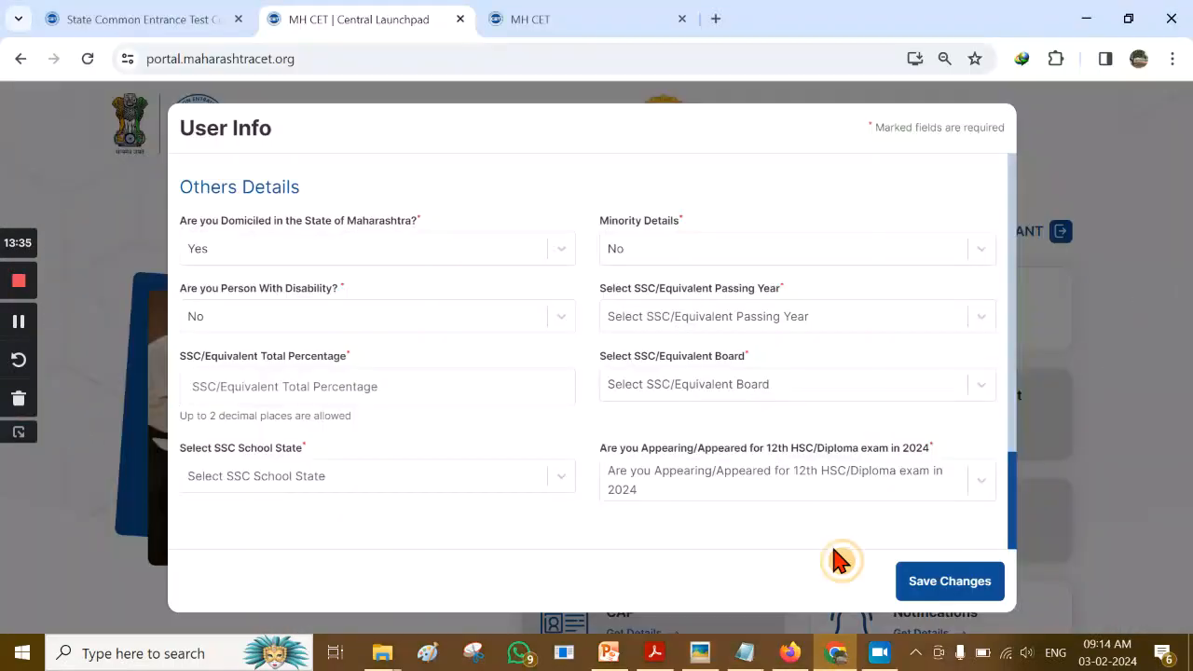
Set the SSC passing year to 2020
{"action": "left_click", "coordinate": [874, 326]}
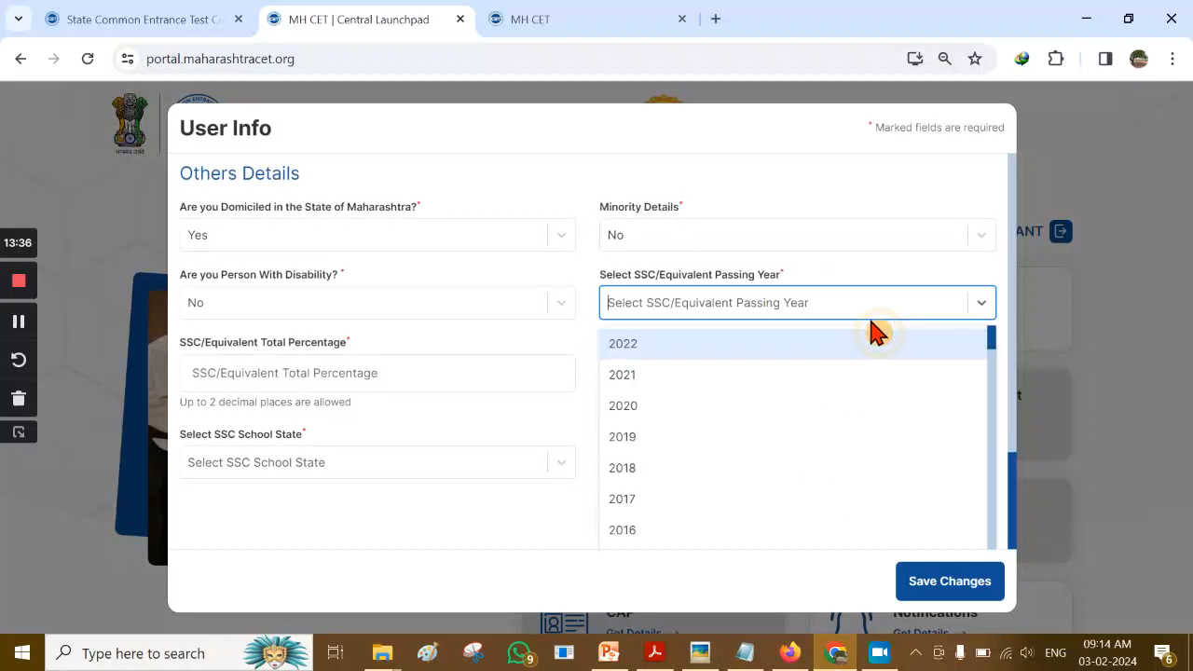
{"action": "left_click", "coordinate": [684, 417]}
{"action": "left_click", "coordinate": [568, 354]}
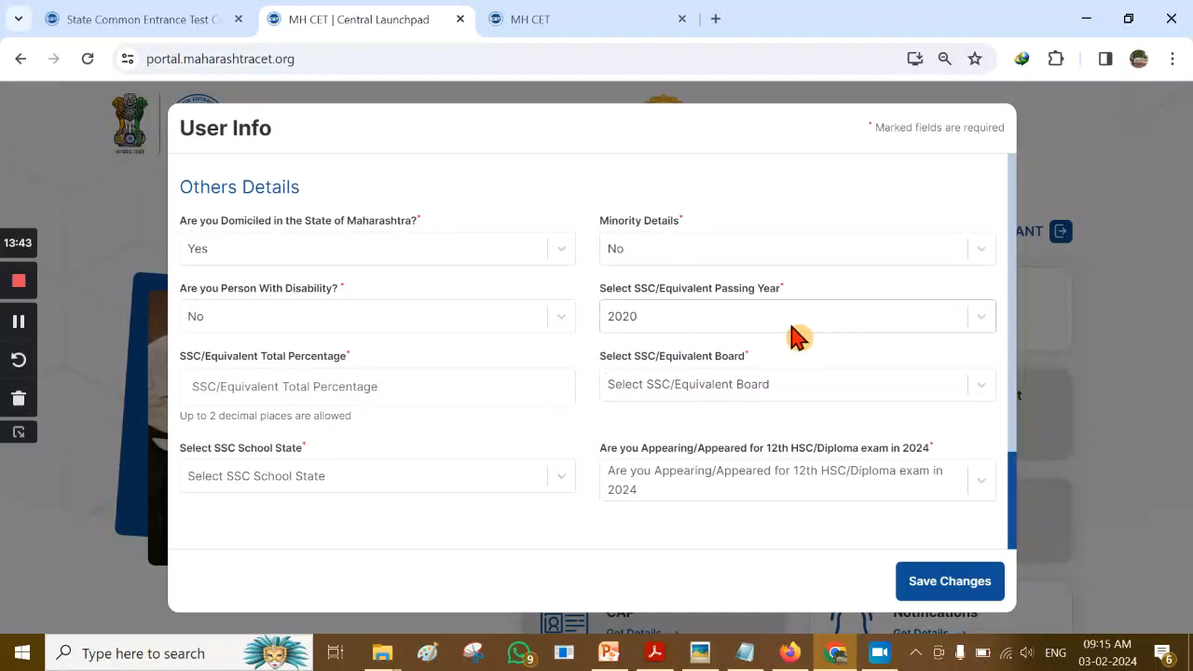
Check the marksheet's percentage and enter 71.60 as the SSC total percentage
{"action": "left_click", "coordinate": [274, 386]}
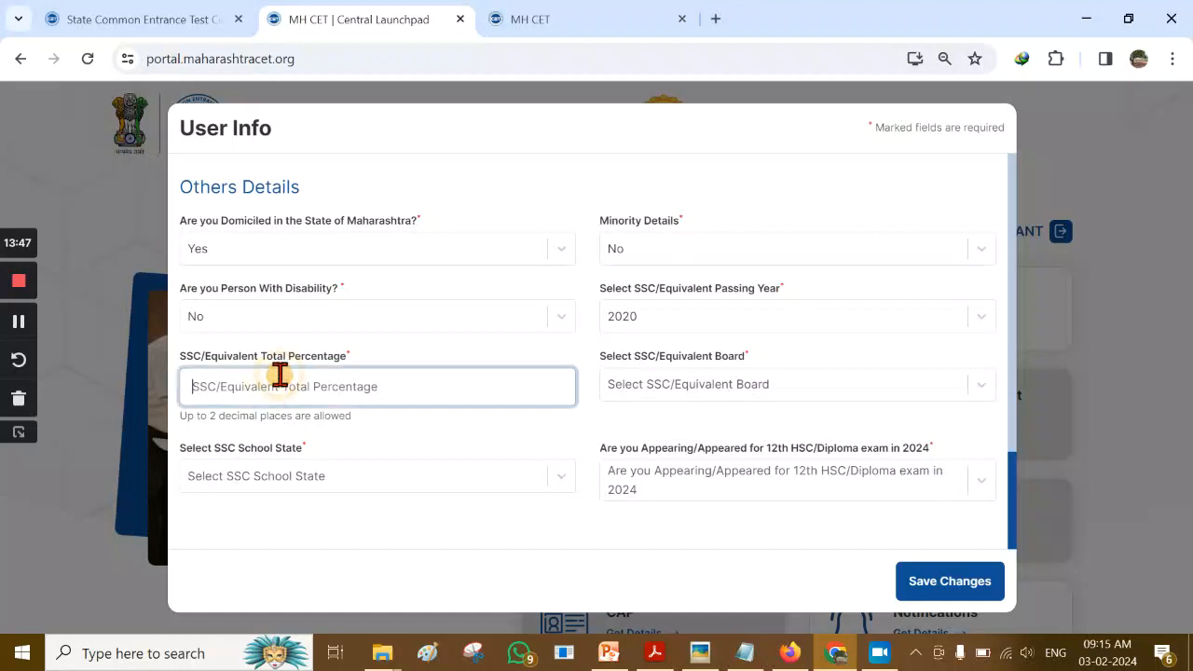
{"action": "left_click", "coordinate": [707, 652]}
{"action": "left_click", "coordinate": [949, 251]}
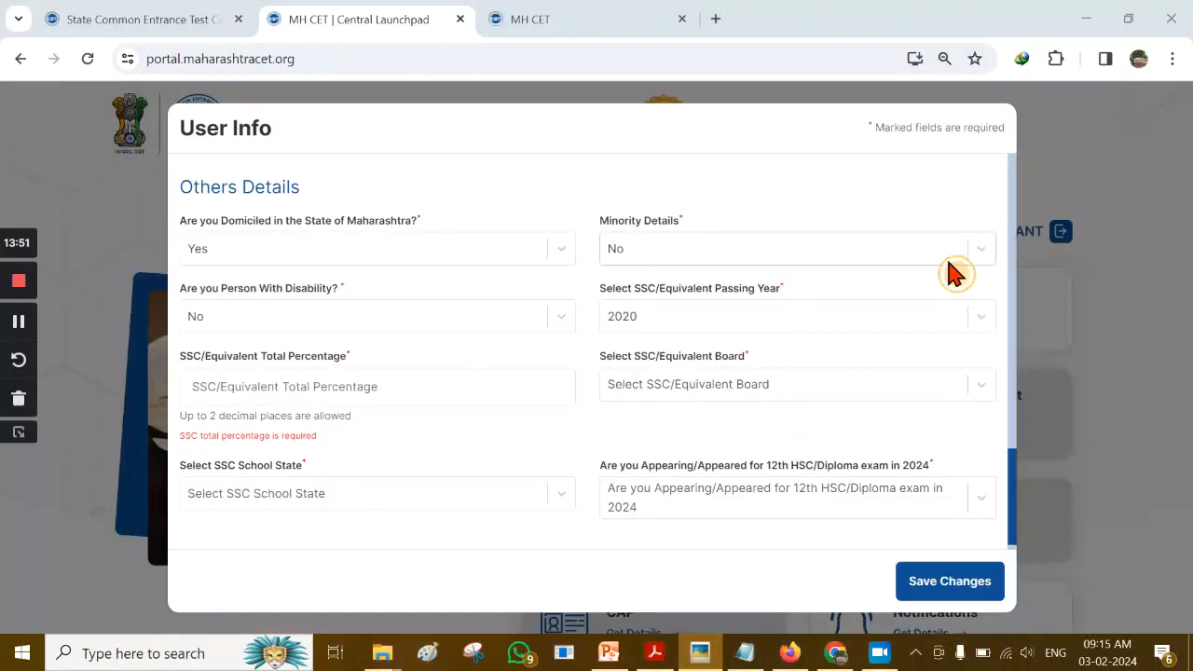
{"action": "left_click_drag", "start_coordinate": [714, 407], "coordinate": [710, 177]}
{"action": "scroll", "coordinate": [661, 314], "scroll_direction": "down", "scroll_amount": 3}
{"action": "left_click_drag", "start_coordinate": [661, 315], "coordinate": [658, 196]}
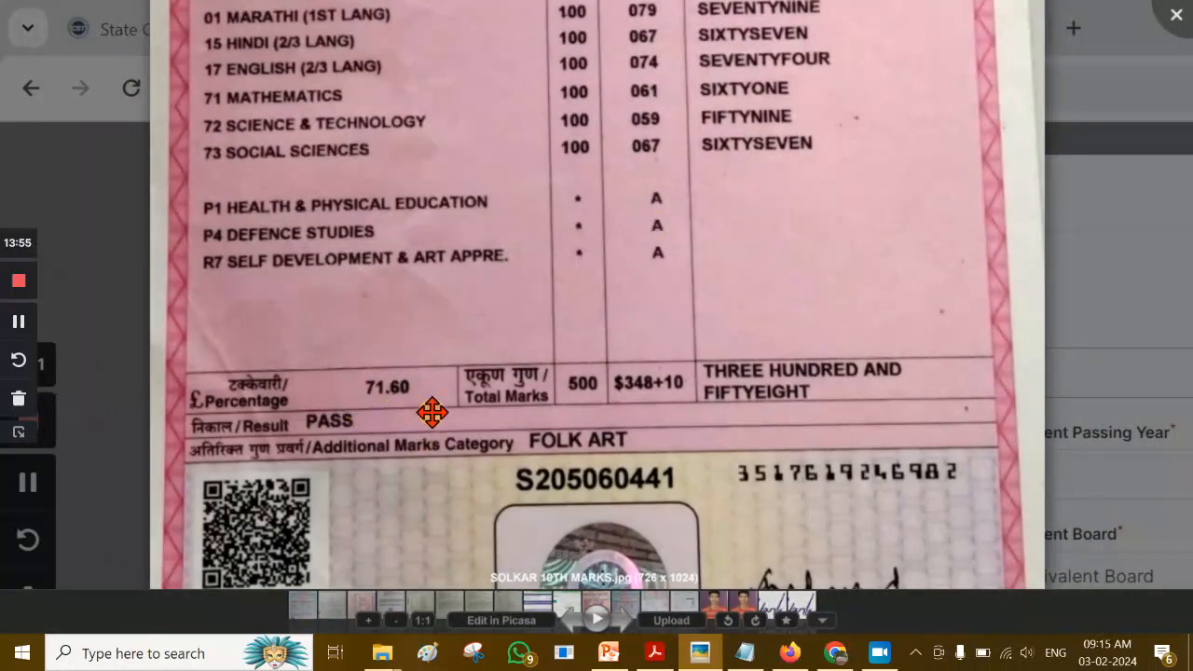
{"action": "left_click", "coordinate": [835, 653]}
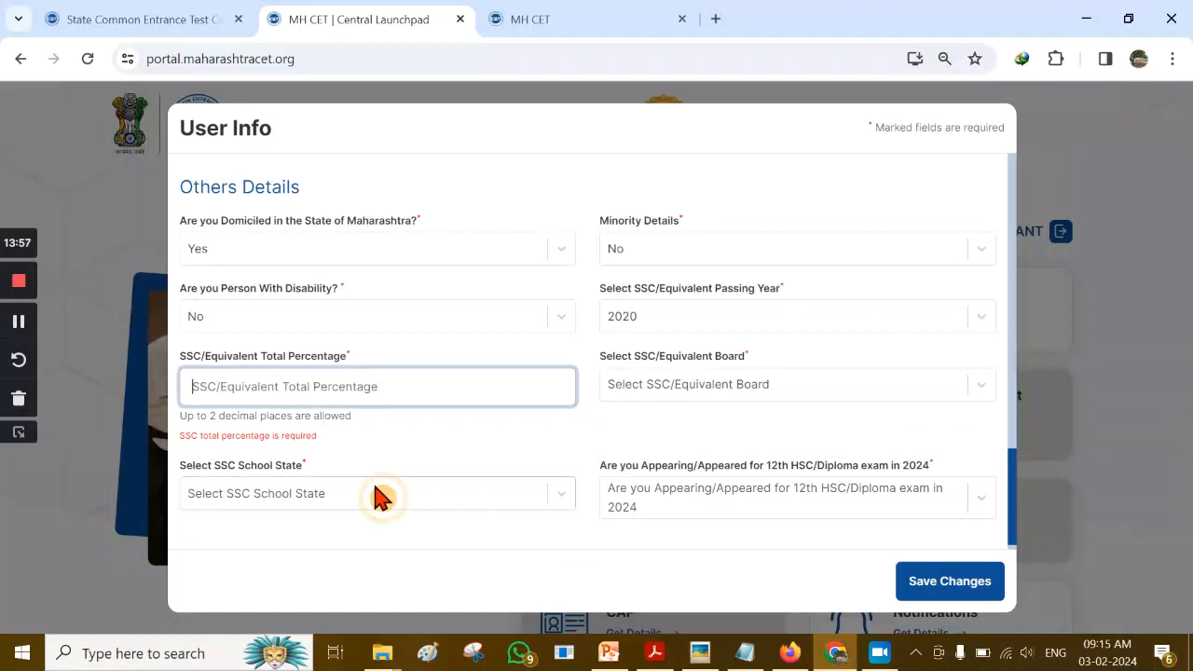
{"action": "type", "text": "71.60"}
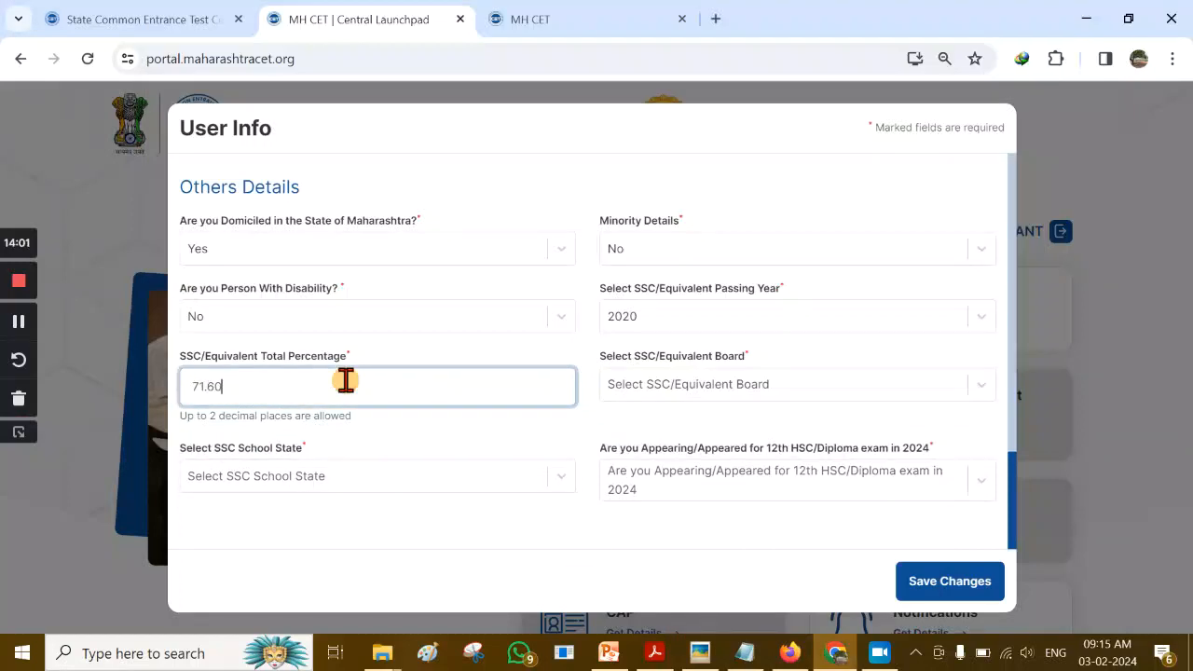
{"action": "left_click", "coordinate": [713, 395]}
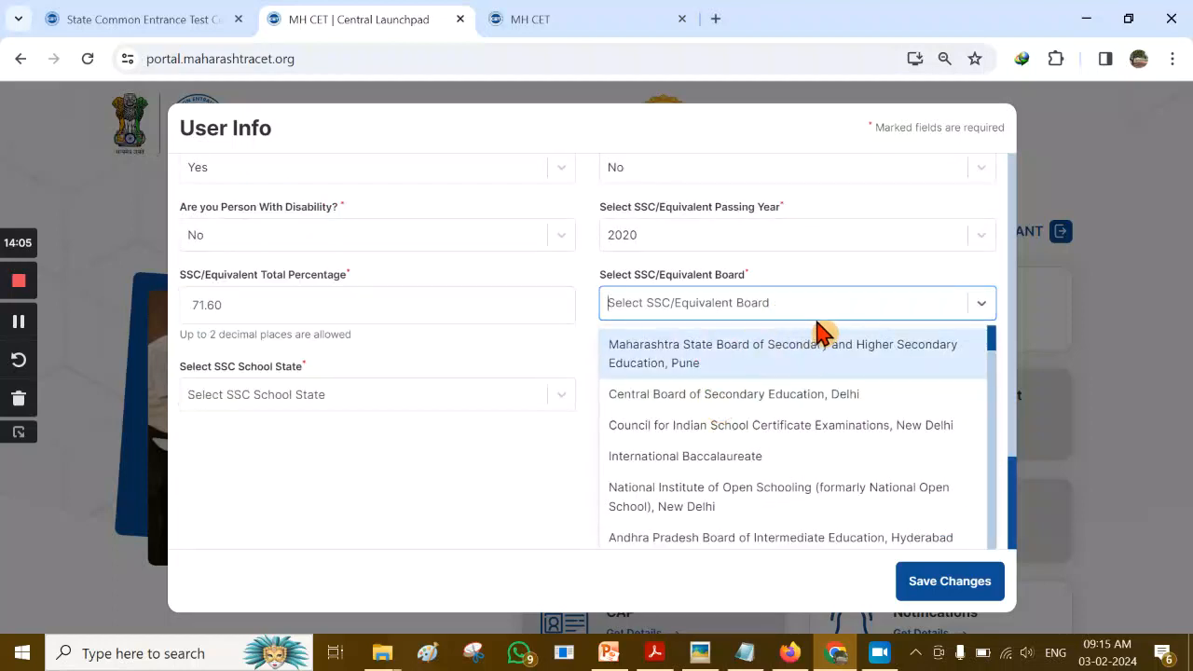
Inspect the 10th marksheet header in Picasa to confirm the issuing board
{"action": "left_click", "coordinate": [708, 647]}
{"action": "left_click_drag", "start_coordinate": [647, 112], "coordinate": [655, 354]}
{"action": "left_click_drag", "start_coordinate": [900, 42], "coordinate": [857, 217]}
{"action": "scroll", "coordinate": [858, 217], "scroll_direction": "down", "scroll_amount": 4}
{"action": "left_click_drag", "start_coordinate": [946, 152], "coordinate": [951, 362]}
{"action": "scroll", "coordinate": [656, 363], "scroll_direction": "up", "scroll_amount": 3}
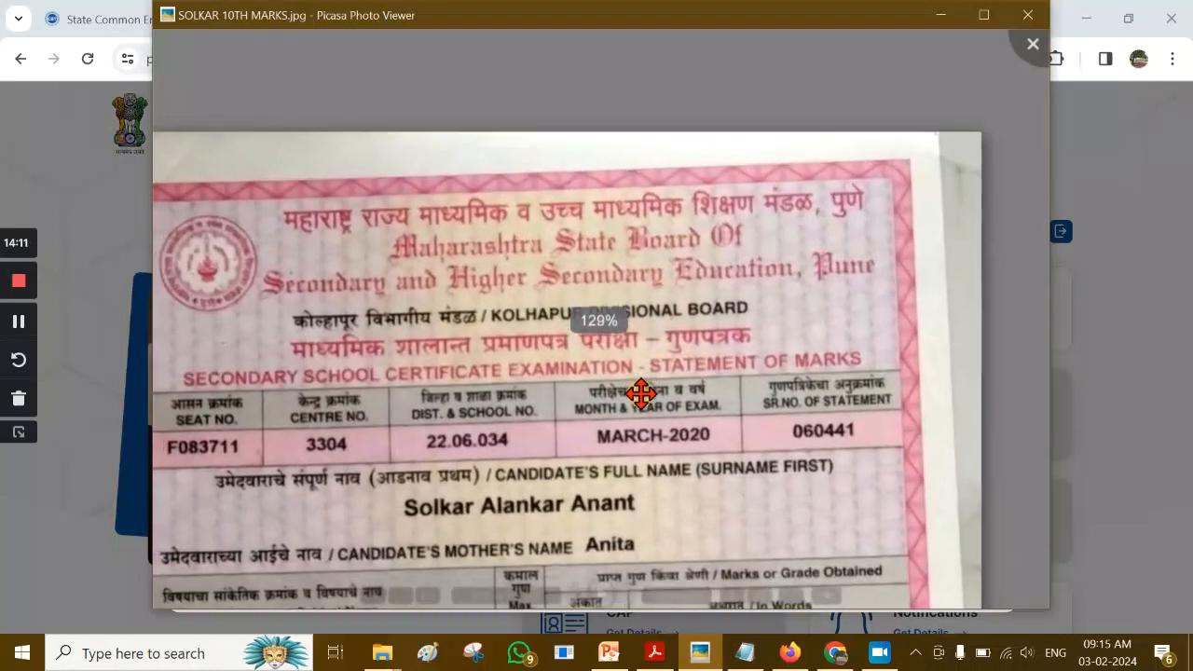
{"action": "scroll", "coordinate": [358, 316], "scroll_direction": "up", "scroll_amount": 3}
{"action": "left_click_drag", "start_coordinate": [434, 315], "coordinate": [620, 330]}
{"action": "scroll", "coordinate": [687, 288], "scroll_direction": "down", "scroll_amount": 2}
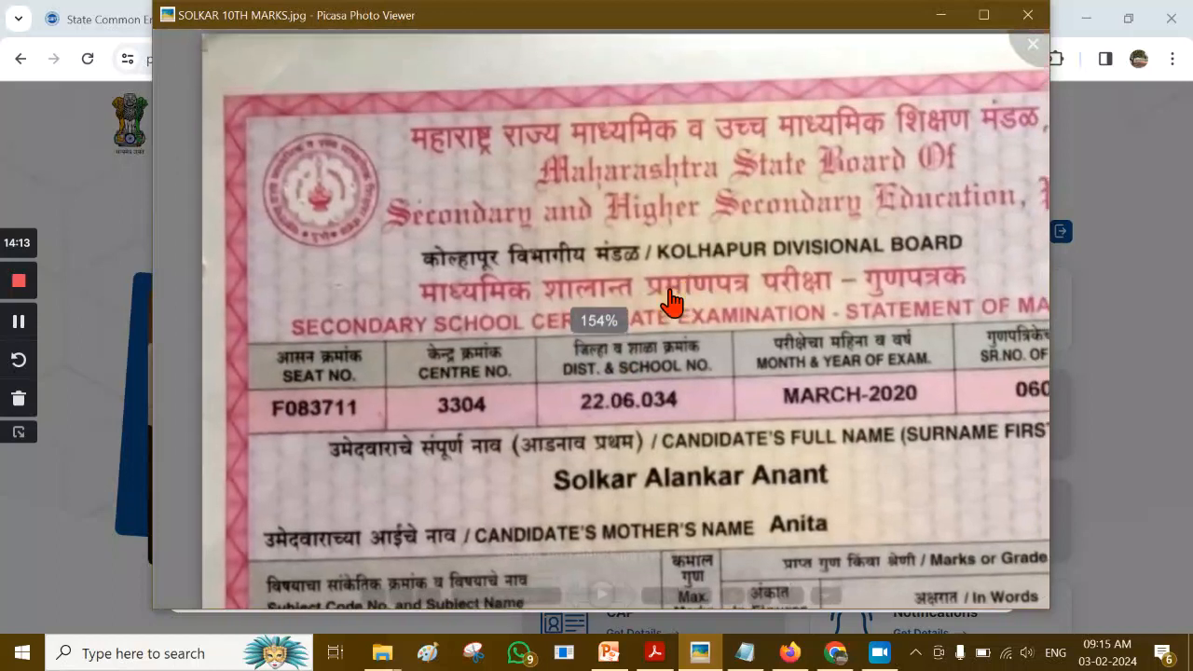
{"action": "left_click_drag", "start_coordinate": [550, 245], "coordinate": [410, 250]}
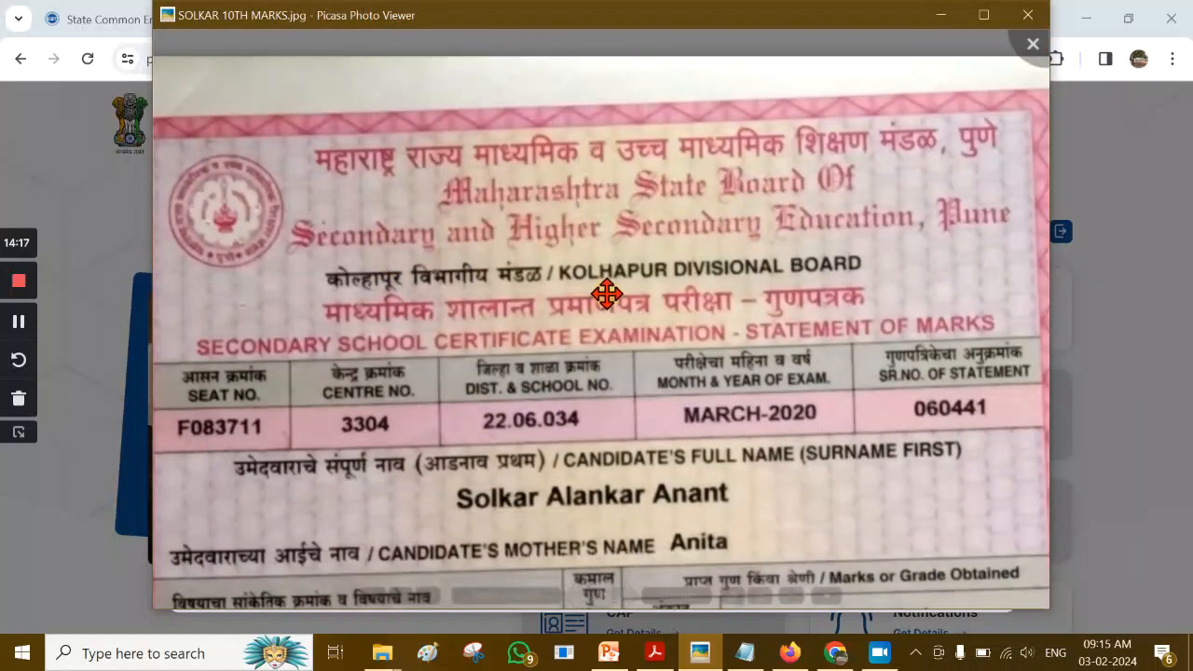
{"action": "mouse_move", "coordinate": [835, 653]}
{"action": "left_click", "coordinate": [820, 573]}
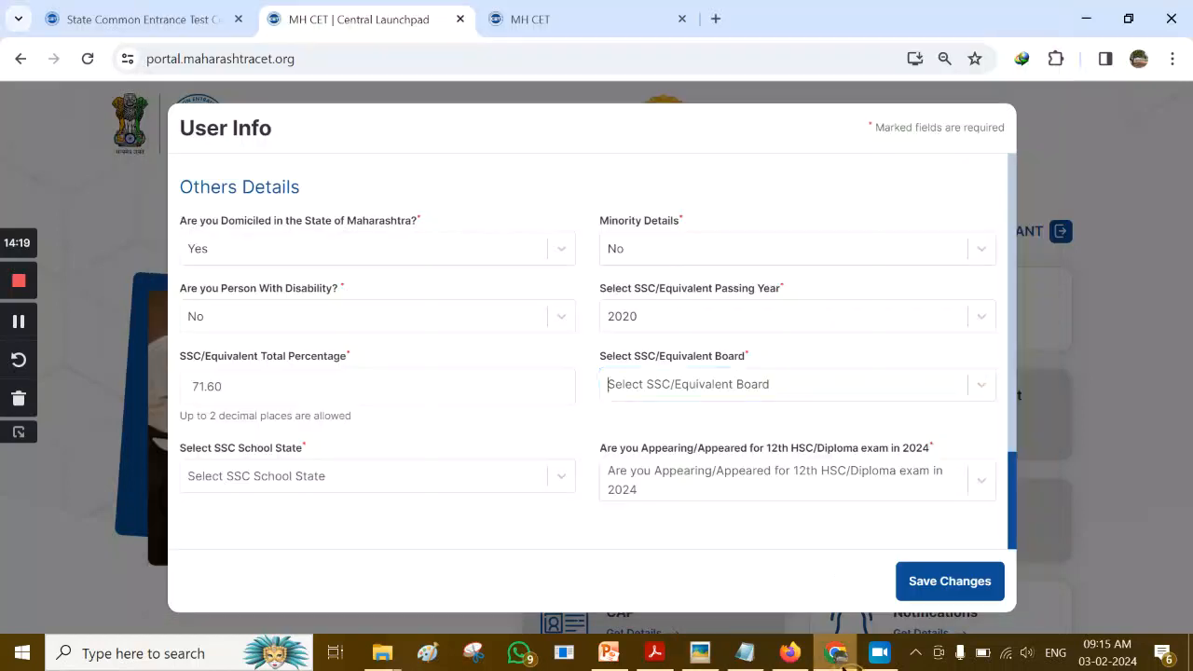
Set the SSC board to Maharashtra State Board and the SSC school state to Maharashtra
{"action": "left_click", "coordinate": [793, 396]}
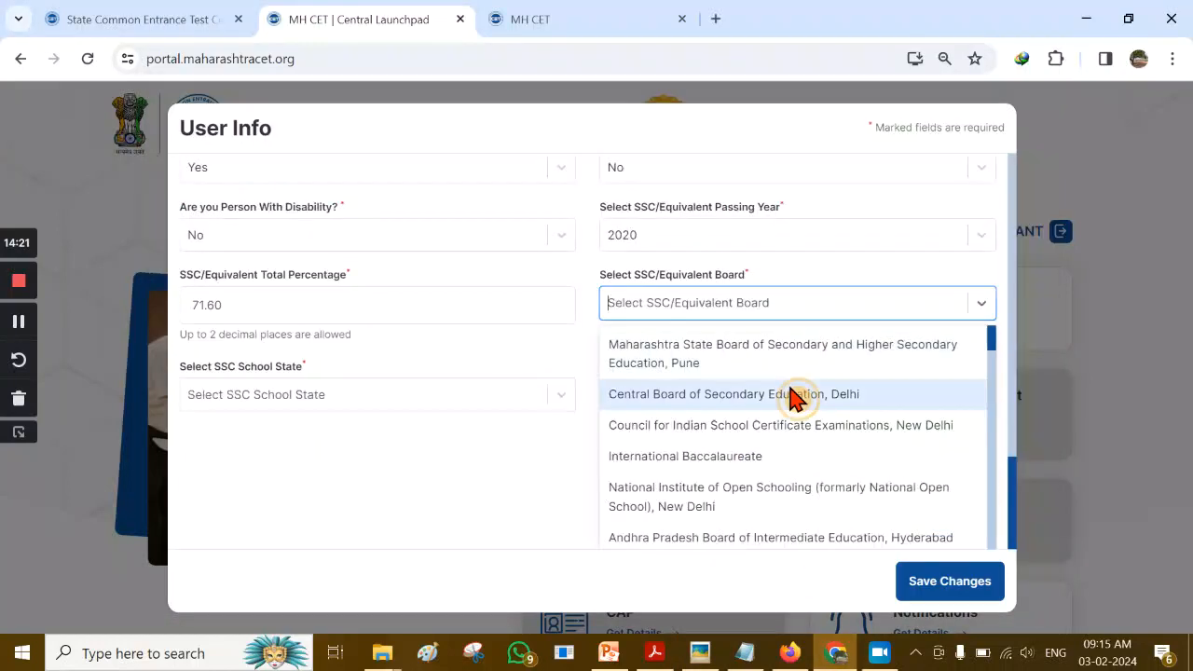
{"action": "left_click", "coordinate": [736, 371]}
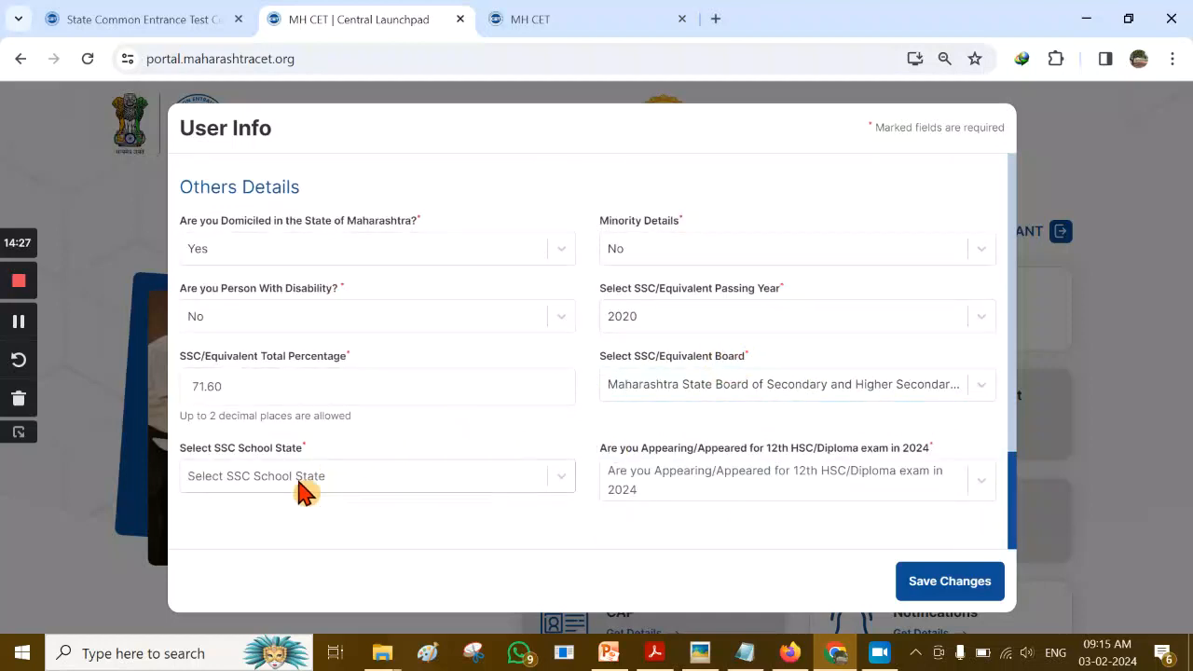
{"action": "left_click", "coordinate": [454, 491]}
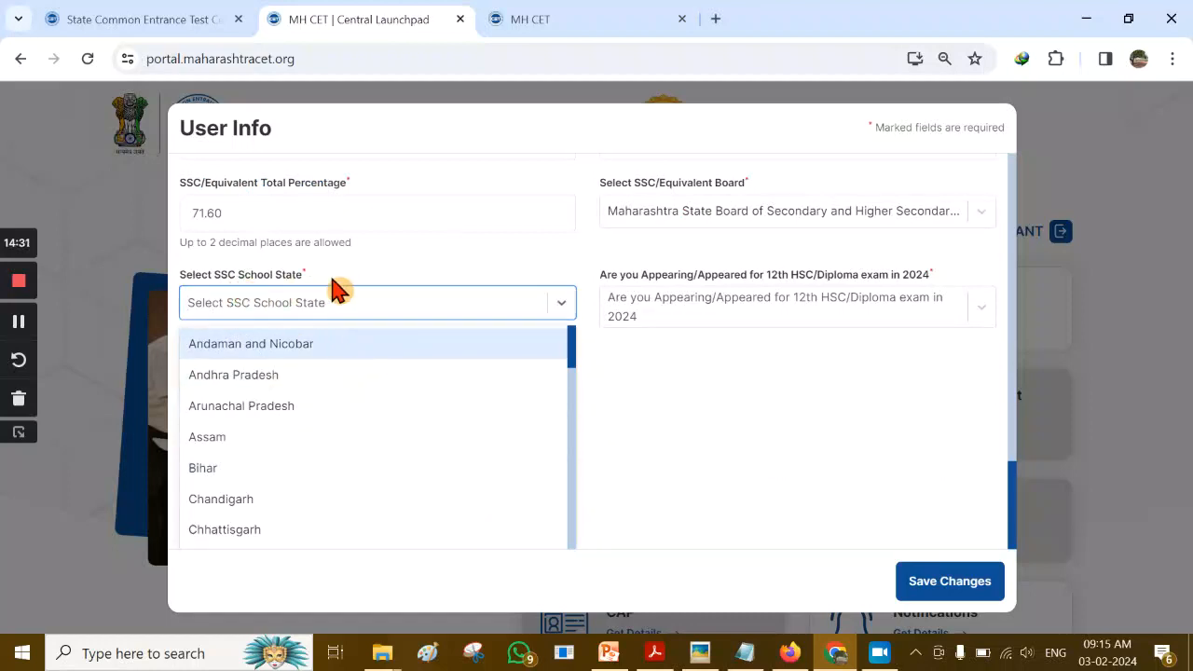
{"action": "scroll", "coordinate": [343, 414], "scroll_direction": "down", "scroll_amount": 2}
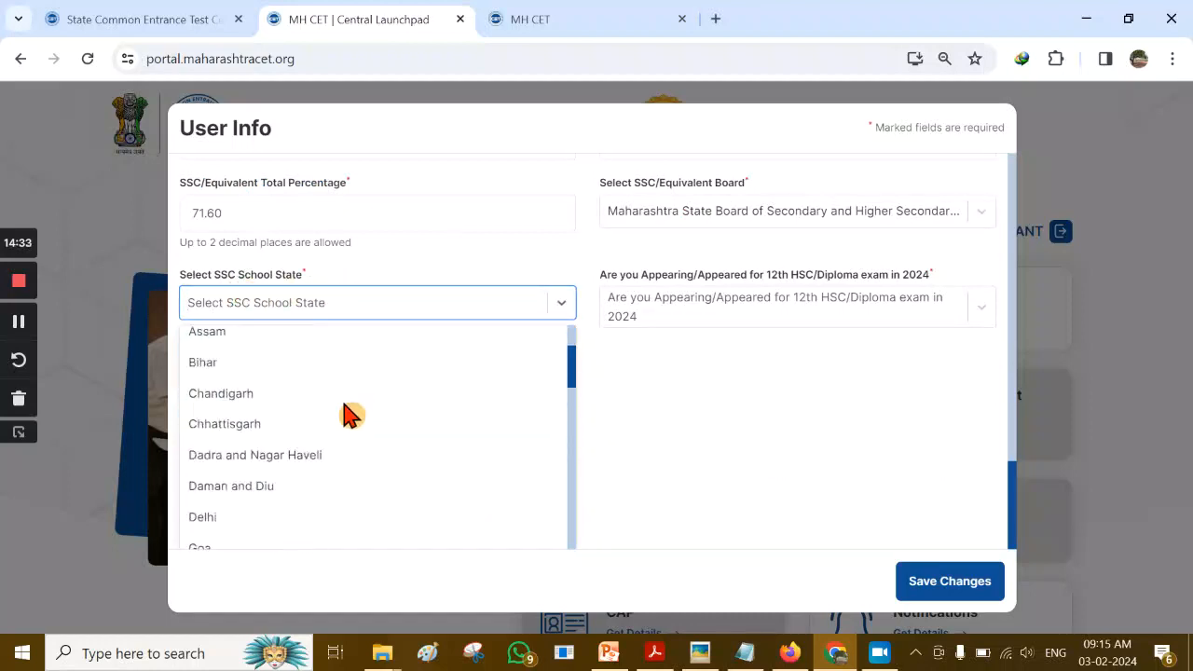
{"action": "scroll", "coordinate": [317, 415], "scroll_direction": "down", "scroll_amount": 3}
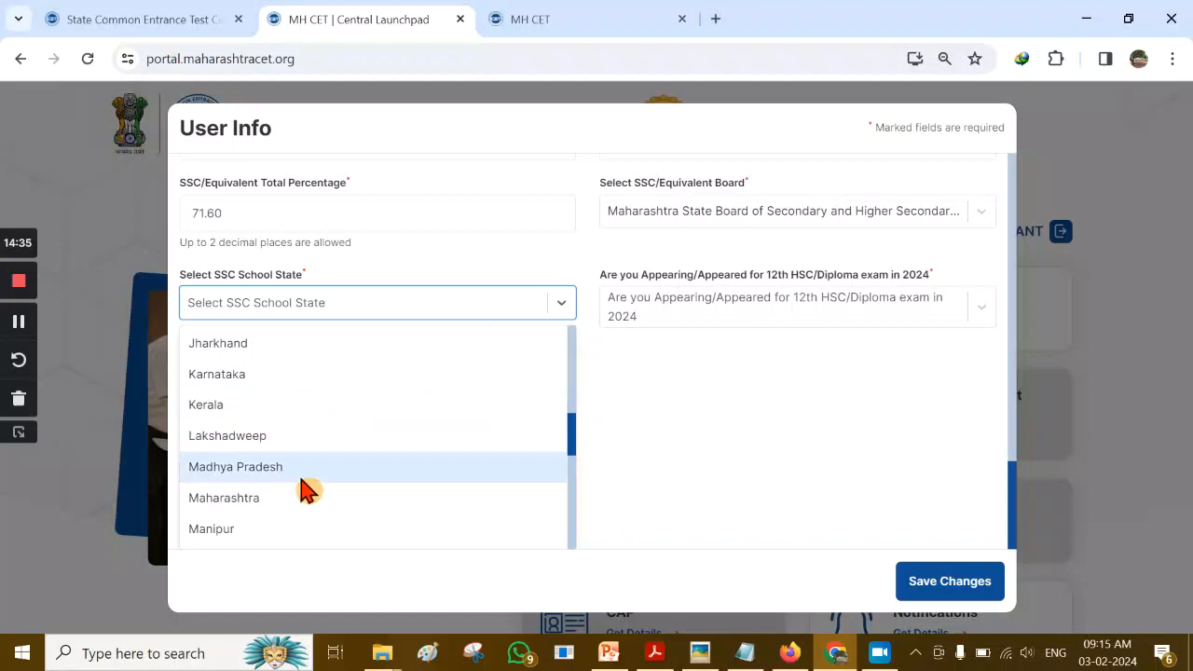
{"action": "left_click", "coordinate": [308, 512]}
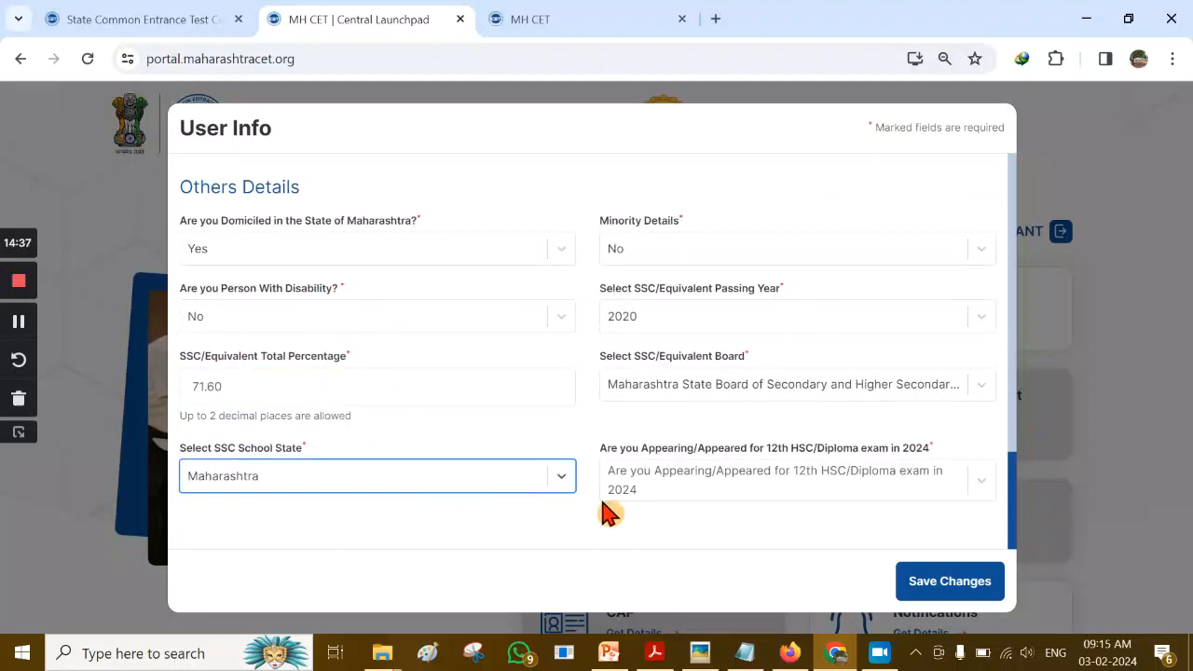
Answer No to appearing for 12th HSC/Diploma in 2024
{"action": "left_click", "coordinate": [726, 530]}
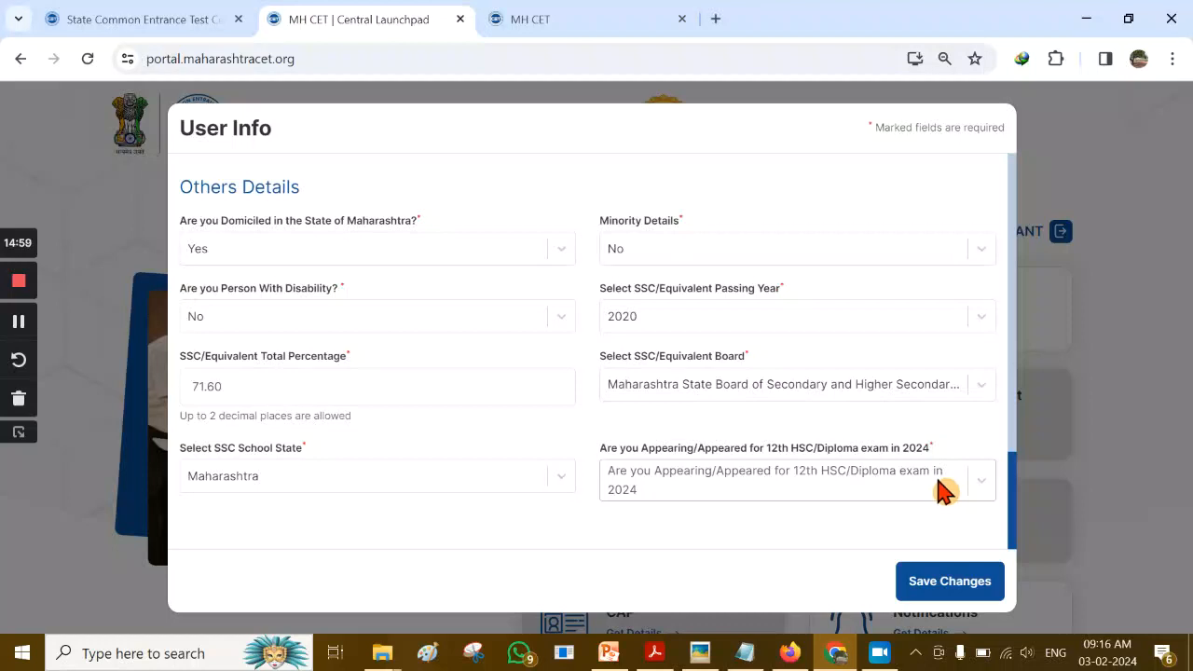
{"action": "left_click", "coordinate": [943, 491]}
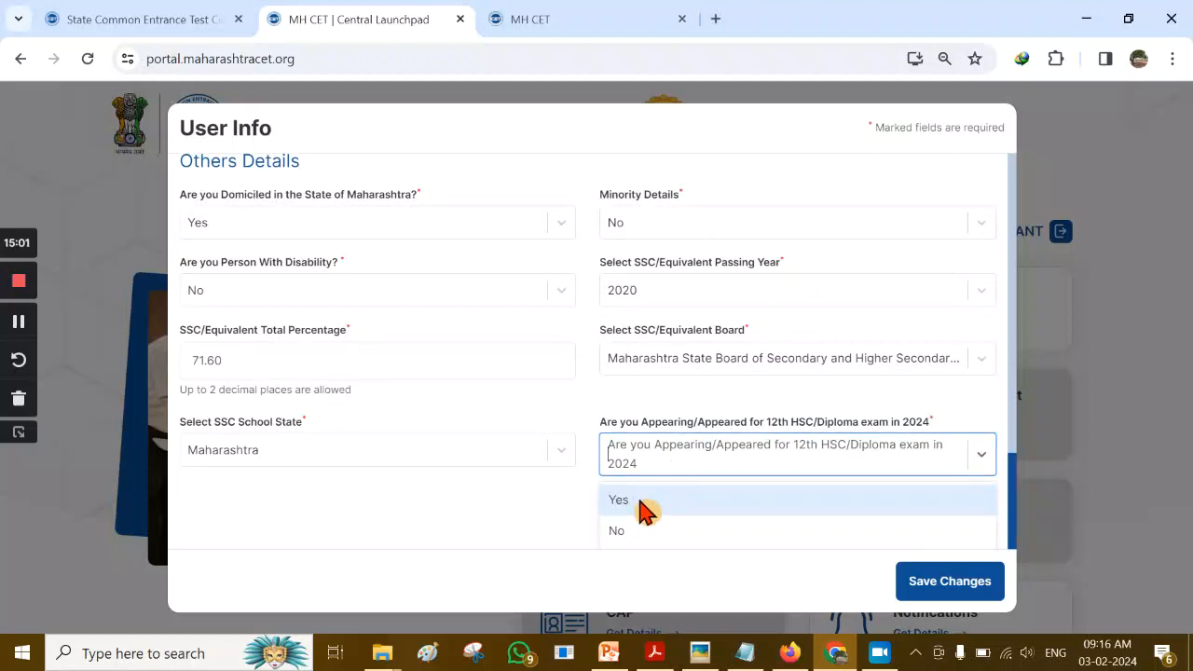
{"action": "left_click", "coordinate": [720, 534]}
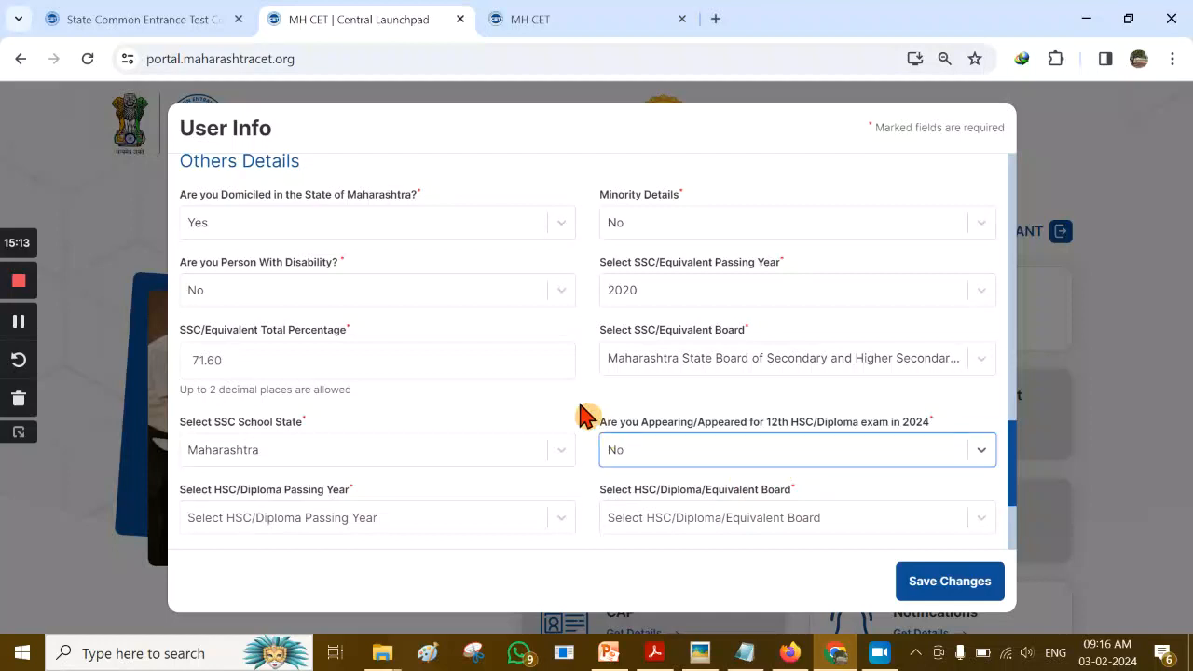
{"action": "scroll", "coordinate": [583, 408], "scroll_direction": "up", "scroll_amount": 1}
{"action": "scroll", "coordinate": [585, 410], "scroll_direction": "down", "scroll_amount": 3}
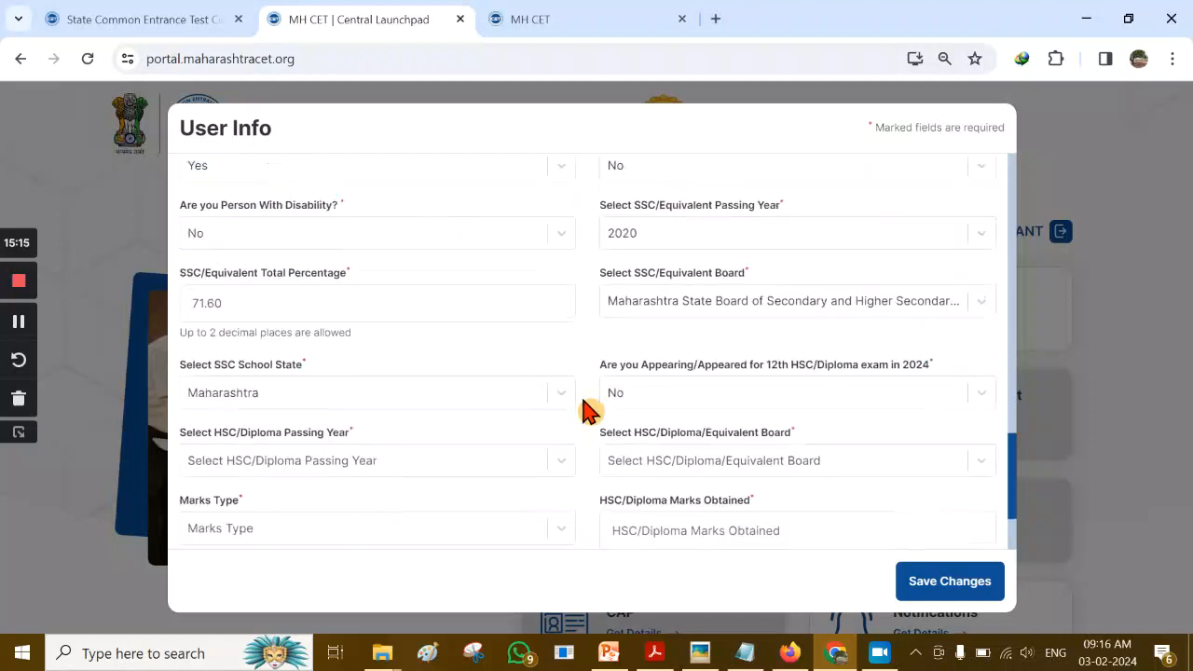
{"action": "scroll", "coordinate": [589, 411], "scroll_direction": "up", "scroll_amount": 1}
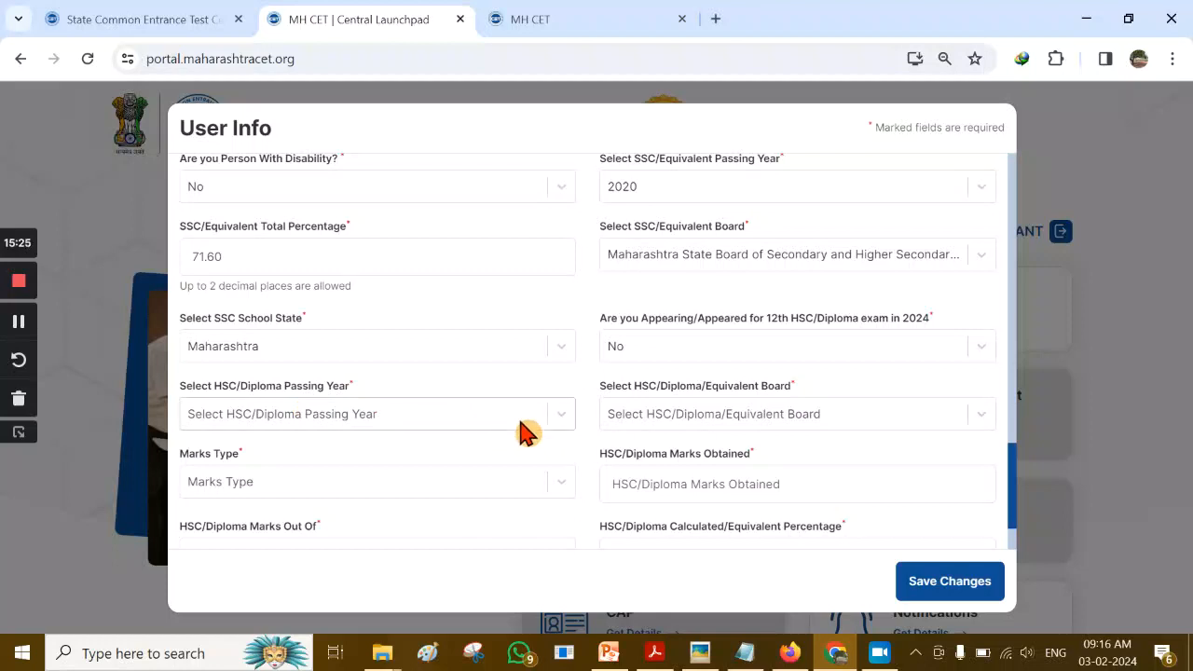
Open the 12TH MARKS image from the documents folder in Picasa
{"action": "mouse_move", "coordinate": [388, 656]}
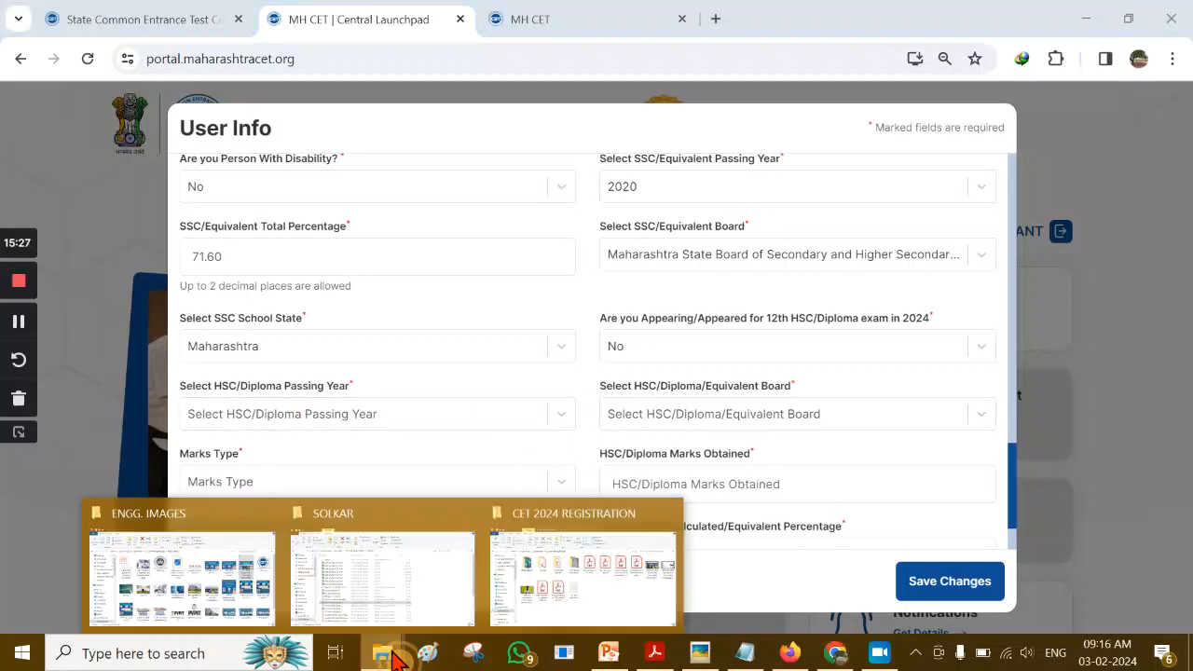
{"action": "left_click", "coordinate": [411, 573]}
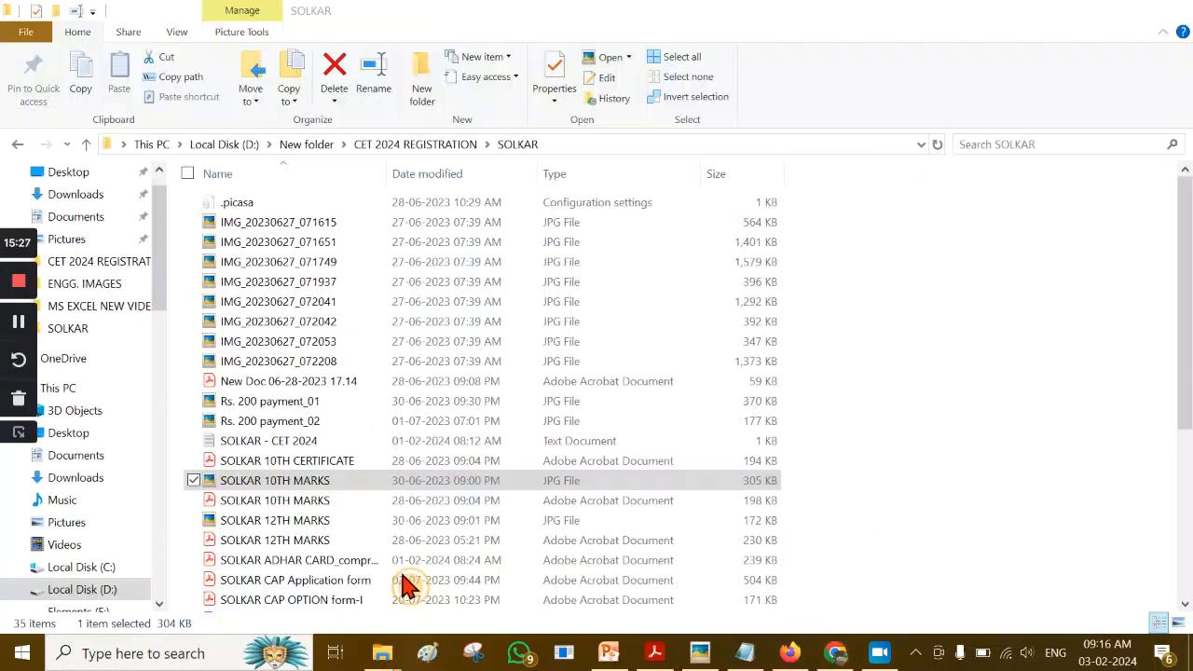
{"action": "left_click", "coordinate": [341, 521]}
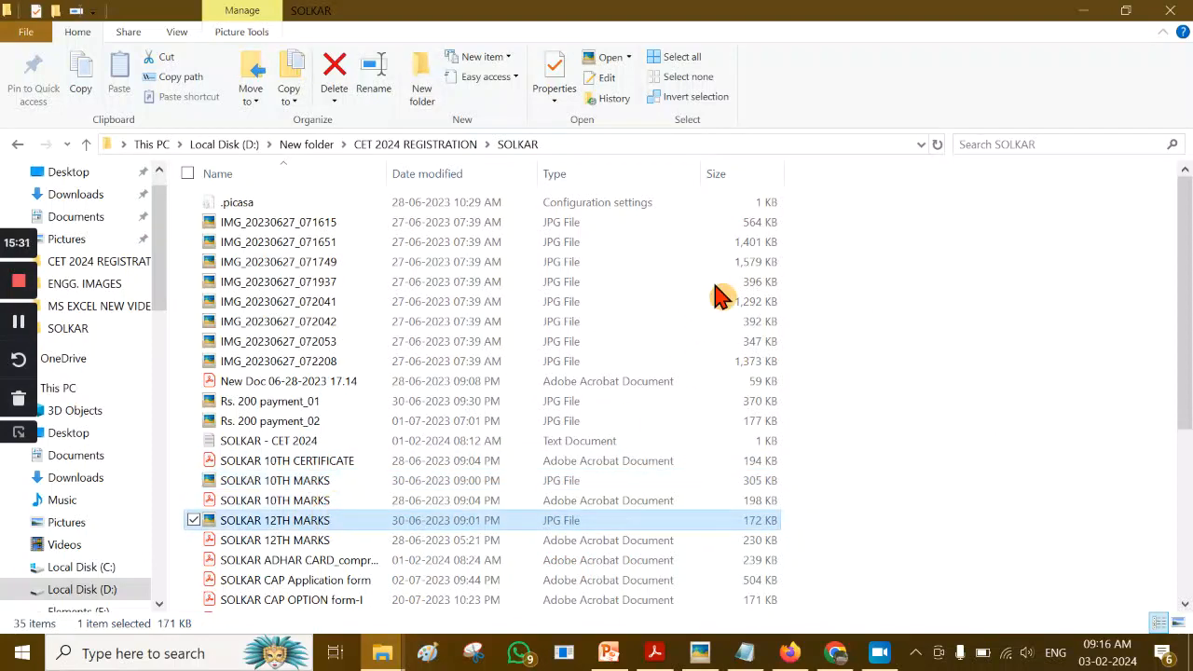
{"action": "key", "text": "Return"}
{"action": "scroll", "coordinate": [723, 292], "scroll_direction": "down", "scroll_amount": 2}
{"action": "scroll", "coordinate": [723, 292], "scroll_direction": "down", "scroll_amount": 3}
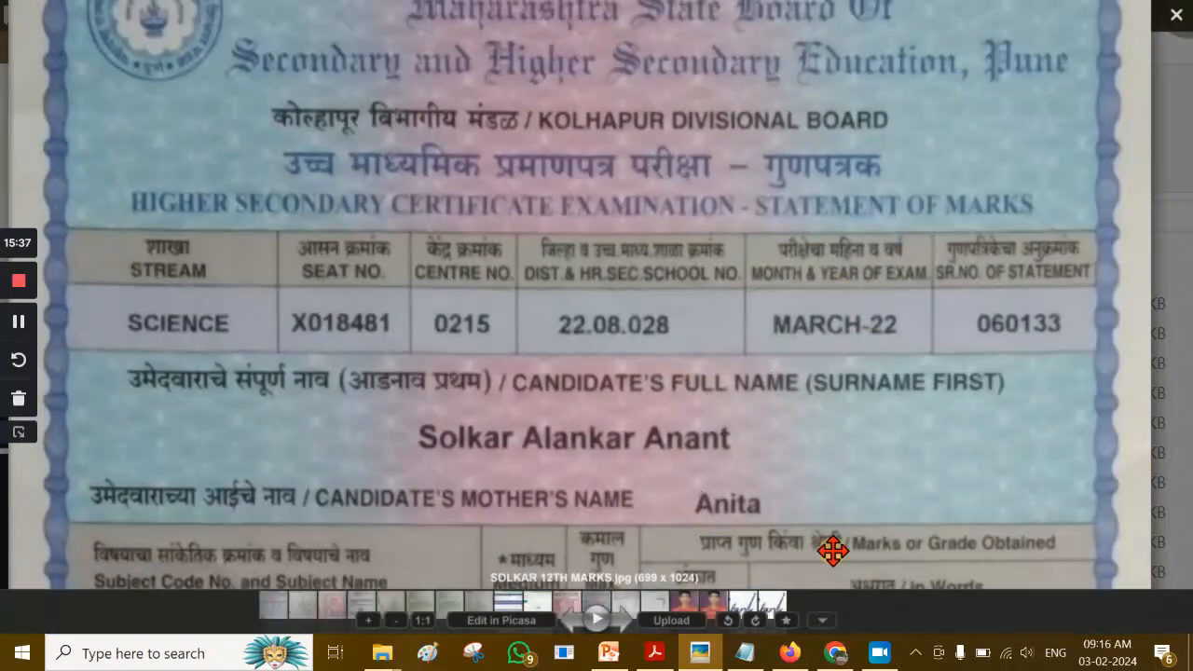
Set the HSC passing year to 2022 and the HSC board to Maharashtra State Board
{"action": "left_click", "coordinate": [835, 653]}
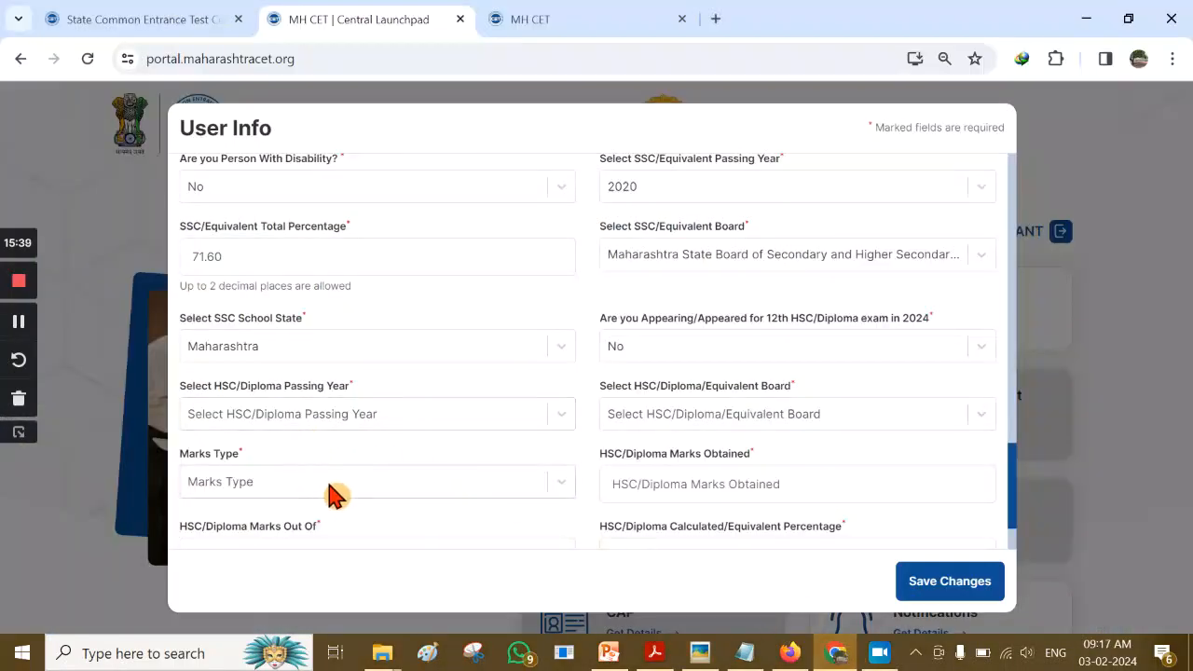
{"action": "left_click", "coordinate": [449, 416]}
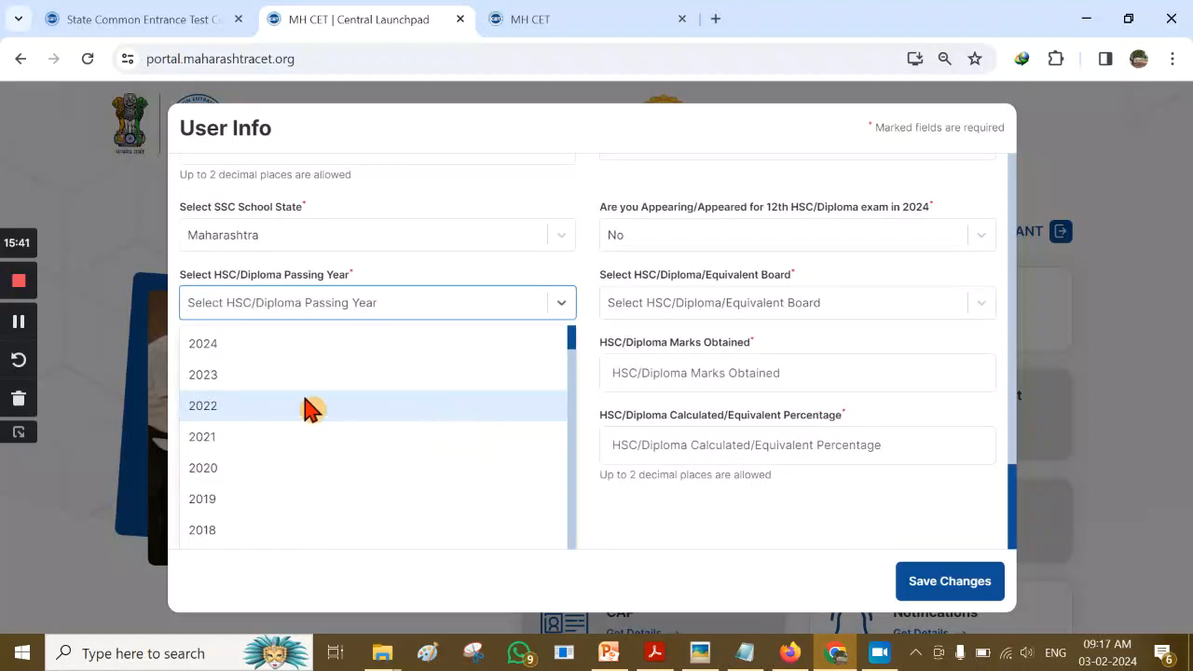
{"action": "left_click", "coordinate": [240, 408]}
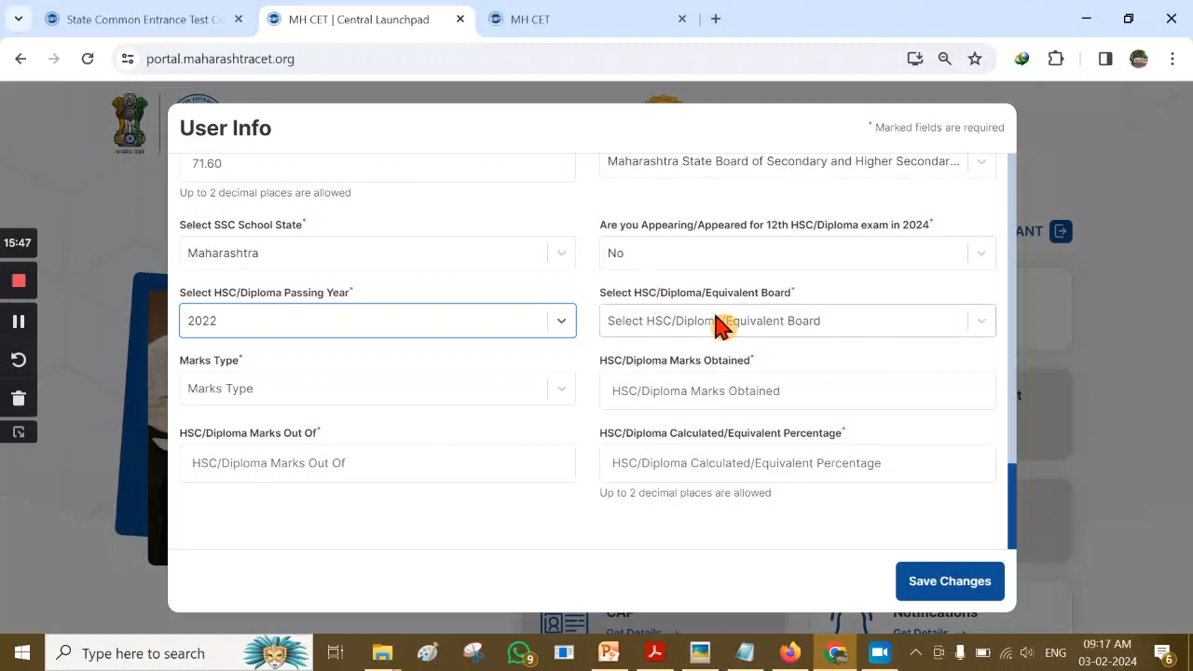
{"action": "left_click", "coordinate": [871, 331]}
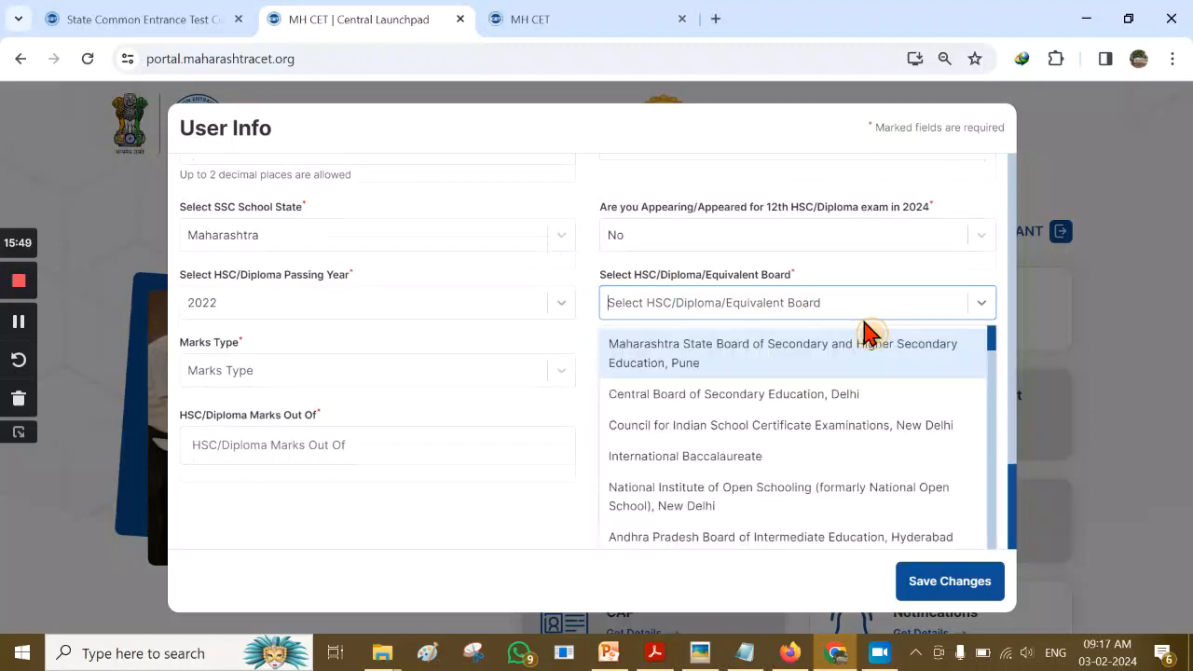
{"action": "left_click", "coordinate": [717, 358]}
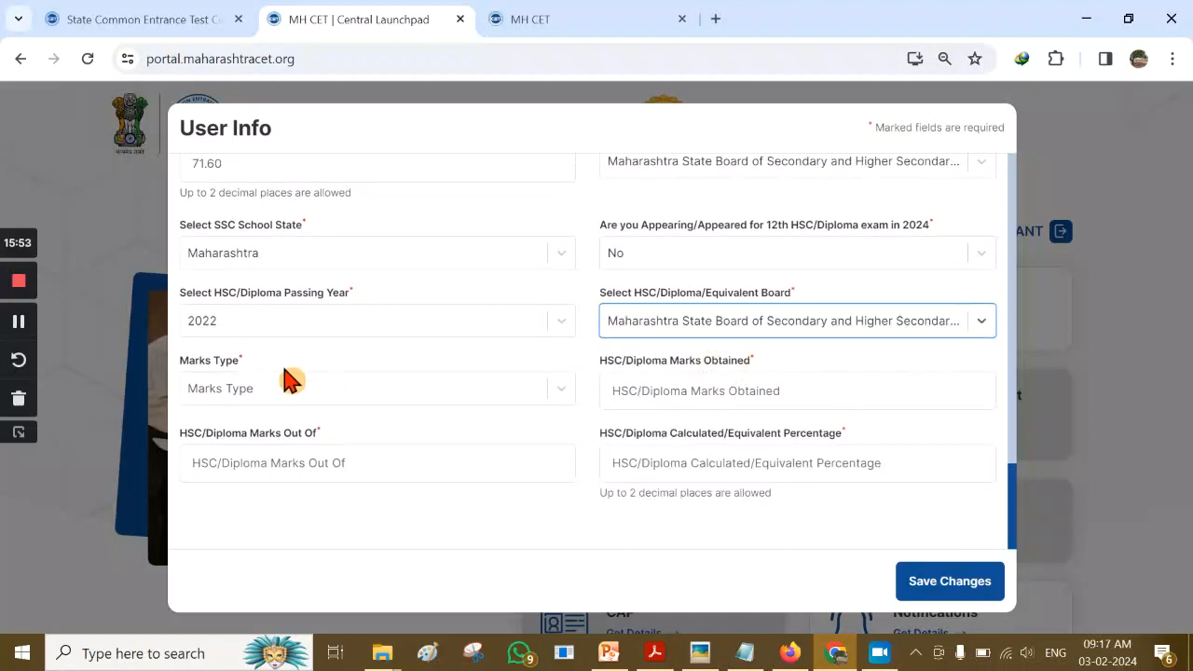
Choose Percentage as the marks type and bring the 12th marksheet back up
{"action": "left_click", "coordinate": [527, 402]}
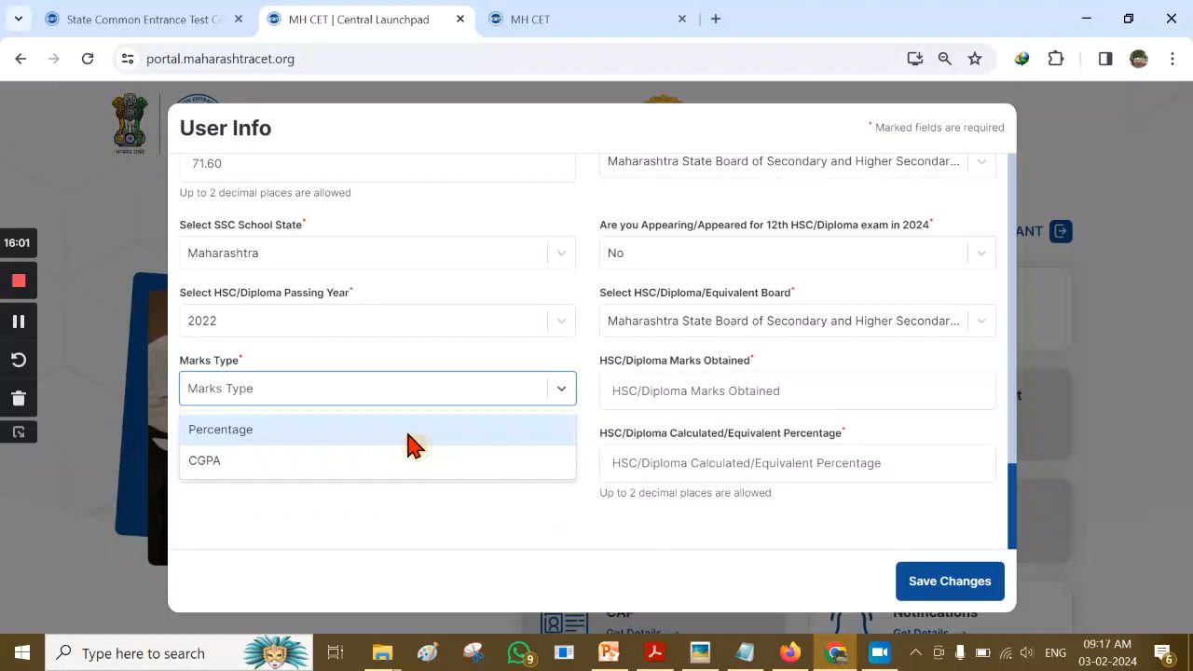
{"action": "left_click", "coordinate": [410, 430]}
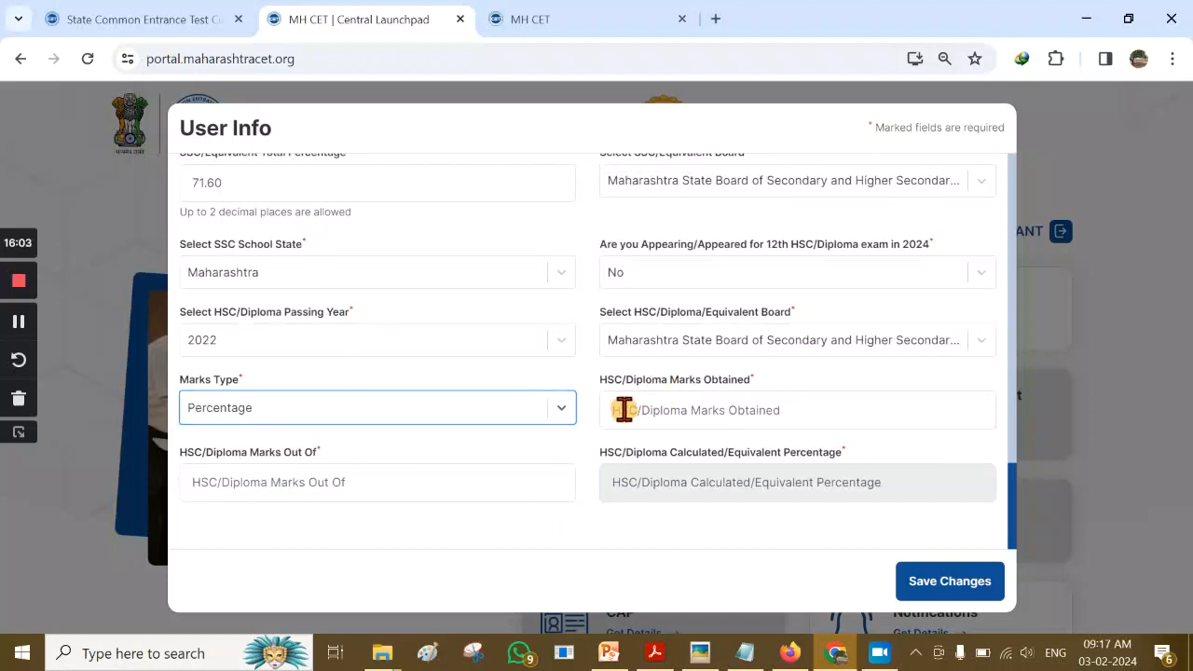
{"action": "left_click", "coordinate": [657, 407]}
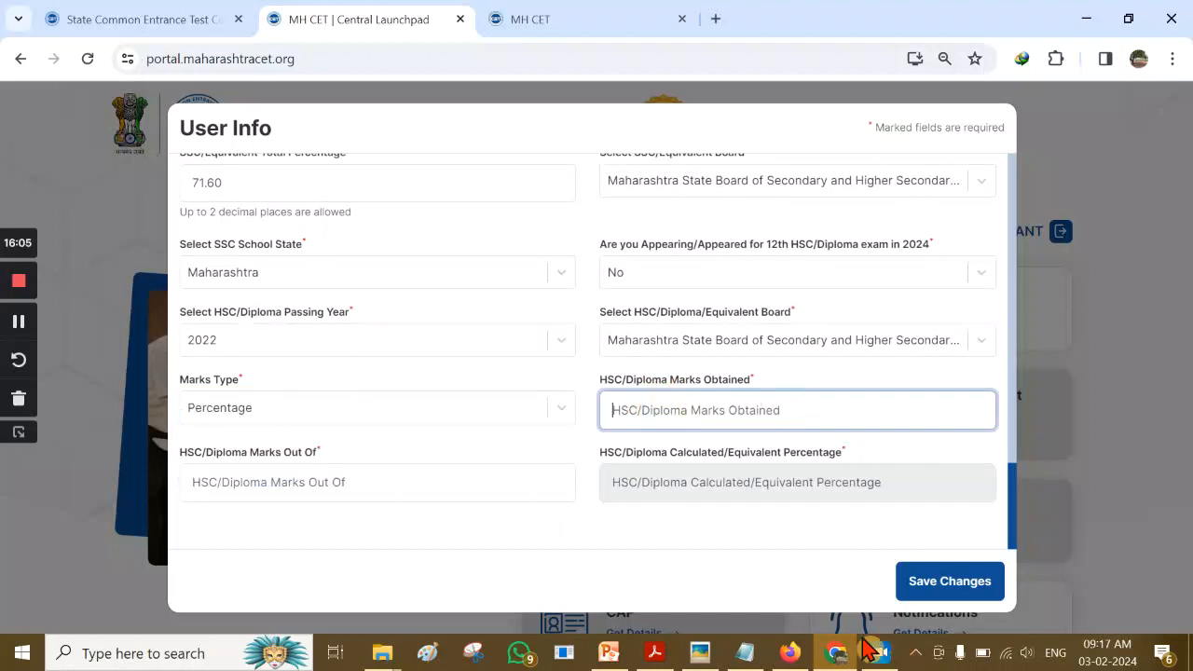
{"action": "left_click", "coordinate": [700, 653]}
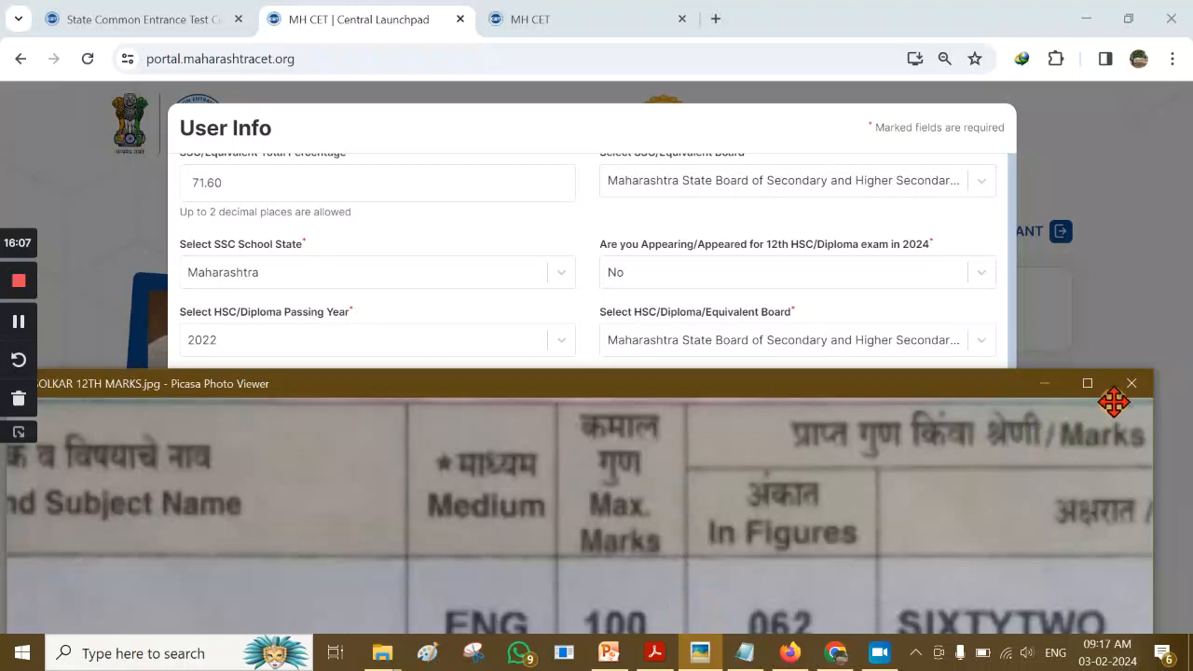
Maximize the 12th marksheet and pan to its totals: 392 out of 600, 65.33%
{"action": "left_click", "coordinate": [1086, 383]}
{"action": "scroll", "coordinate": [751, 337], "scroll_direction": "down", "scroll_amount": 3}
{"action": "left_click_drag", "start_coordinate": [751, 337], "coordinate": [701, 252]}
{"action": "left_click_drag", "start_coordinate": [680, 401], "coordinate": [689, 229]}
{"action": "left_click_drag", "start_coordinate": [683, 337], "coordinate": [677, 162]}
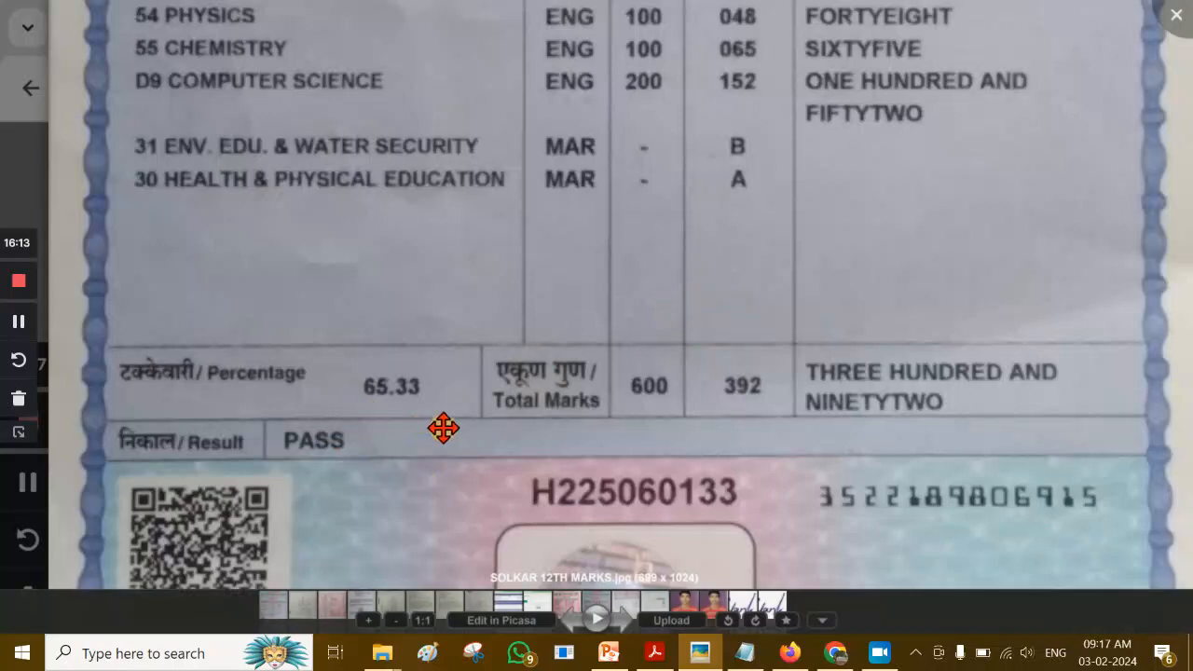
{"action": "left_click_drag", "start_coordinate": [712, 413], "coordinate": [717, 481]}
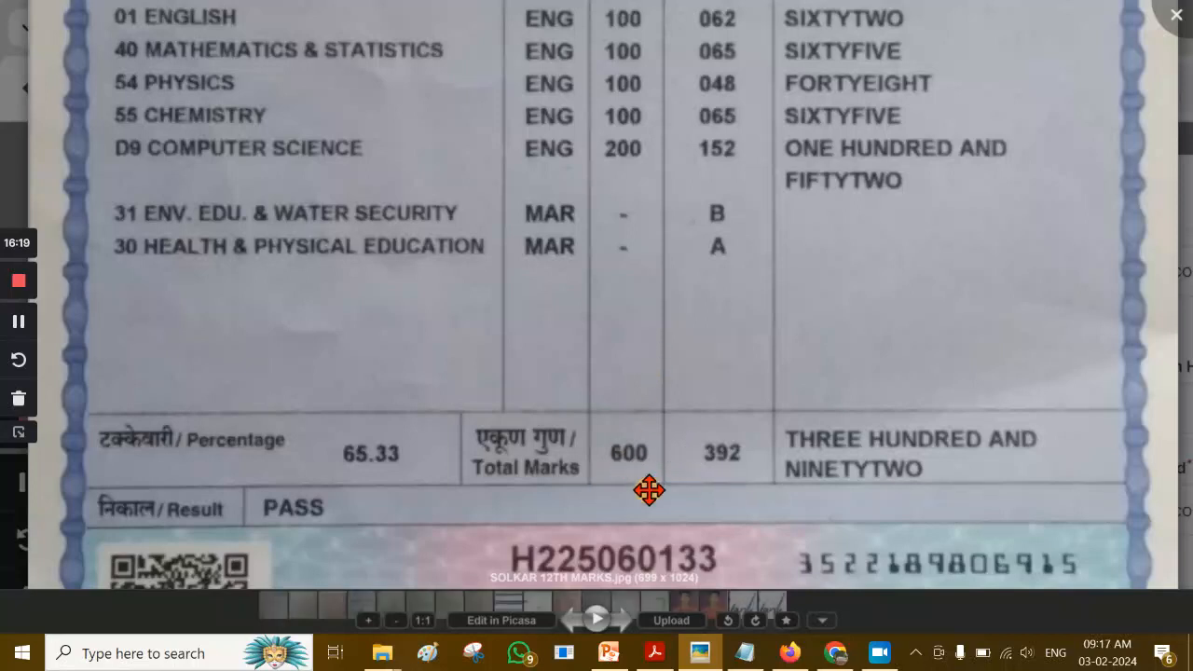
{"action": "left_click", "coordinate": [835, 652]}
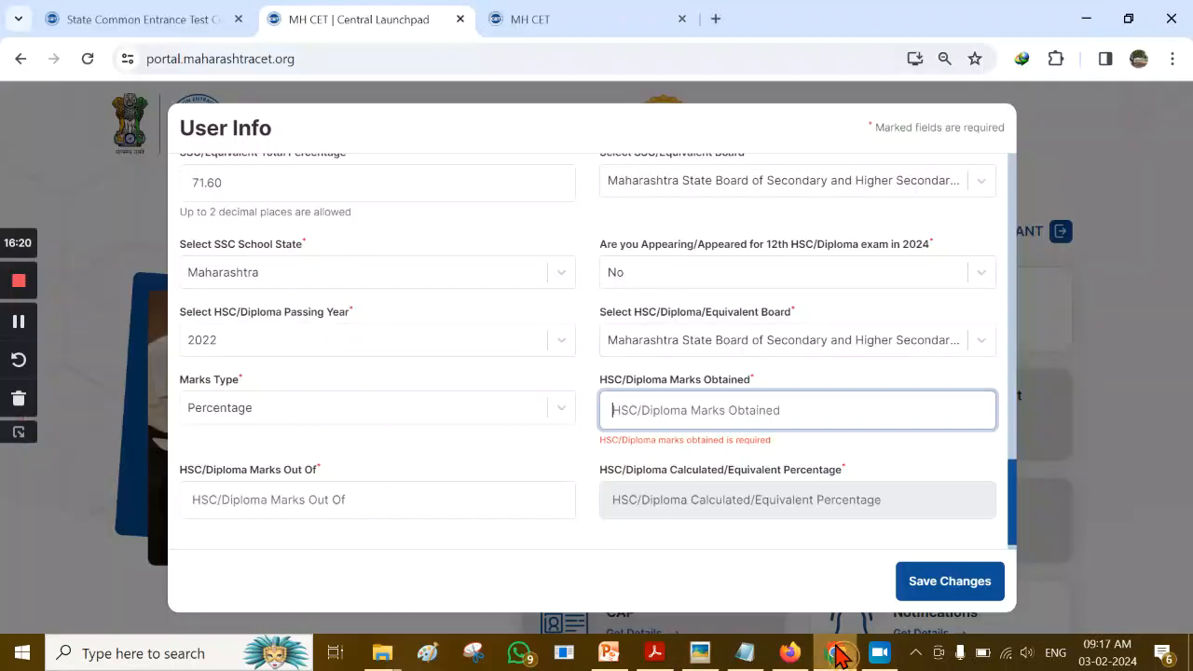
Enter HSC marks 392 obtained out of 600 (65.33%) and save the user info
{"action": "left_click", "coordinate": [692, 417]}
{"action": "type", "text": "392"}
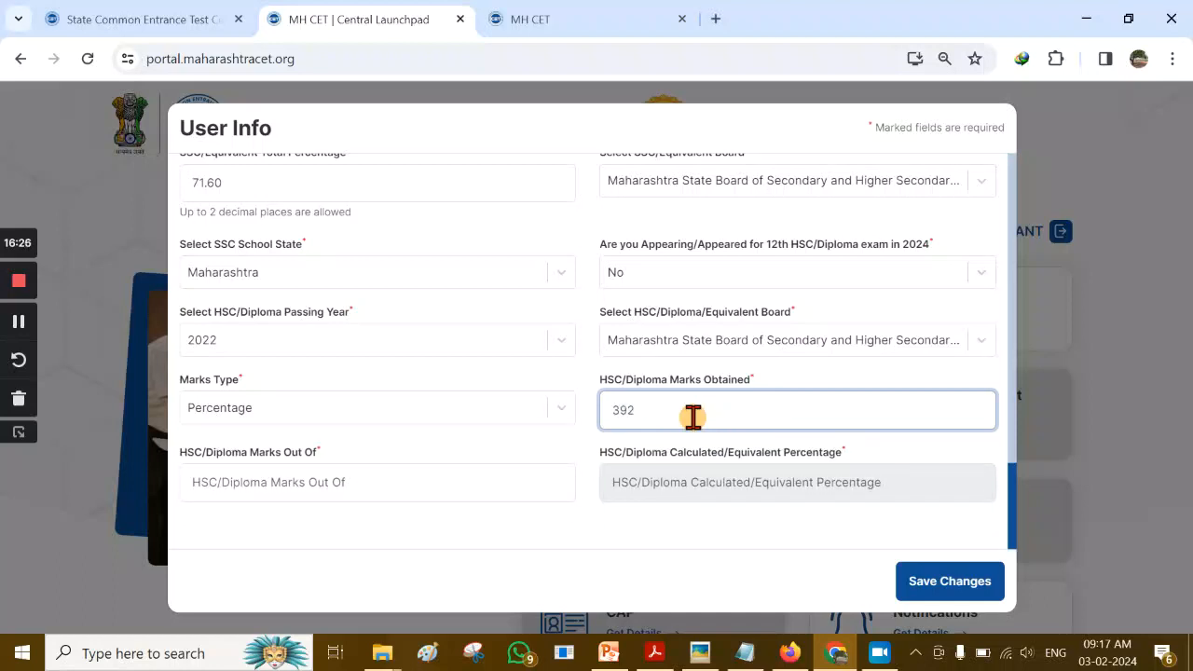
{"action": "left_click", "coordinate": [382, 485]}
{"action": "type", "text": "600"}
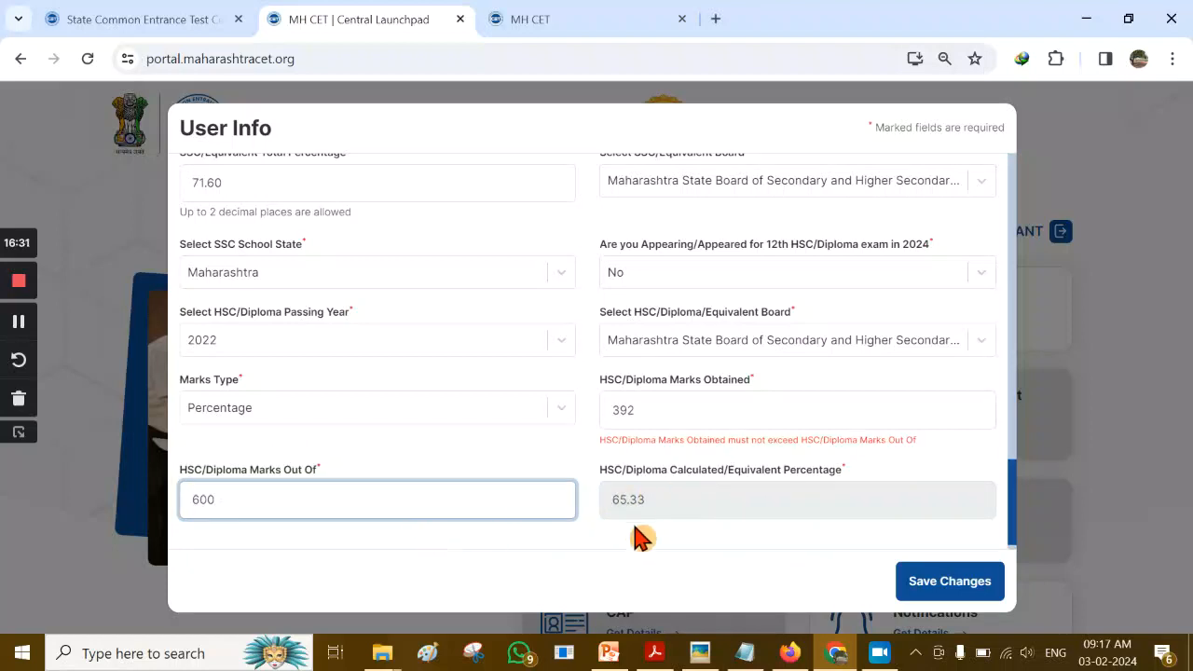
{"action": "left_click", "coordinate": [701, 548]}
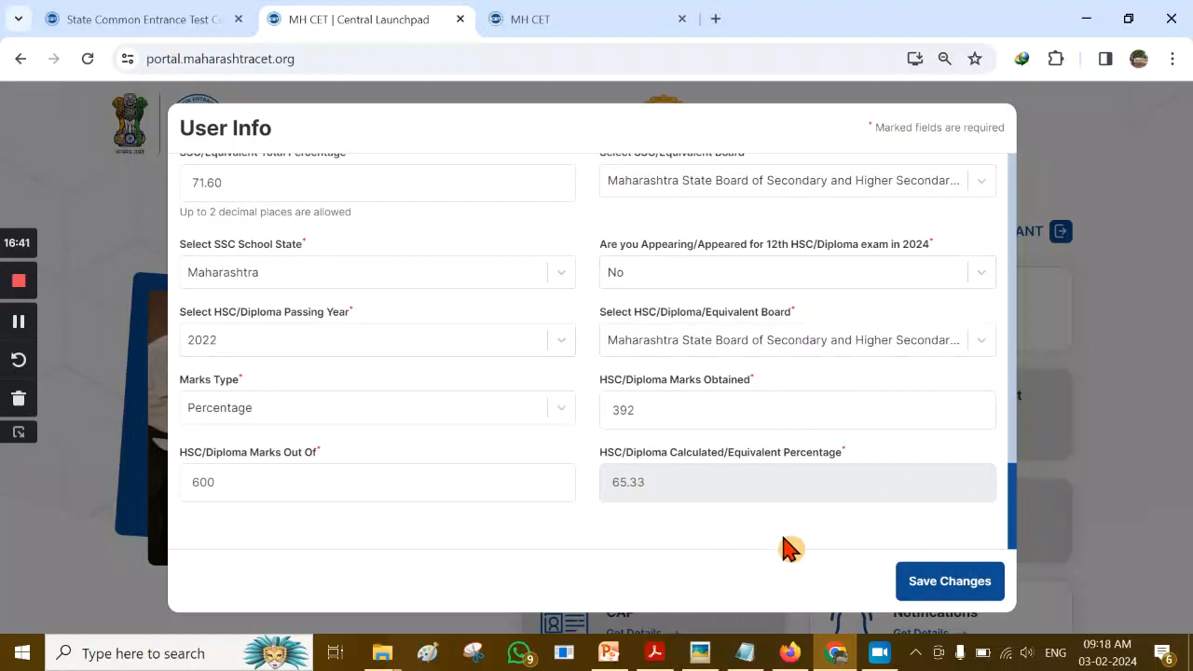
{"action": "left_click", "coordinate": [945, 585]}
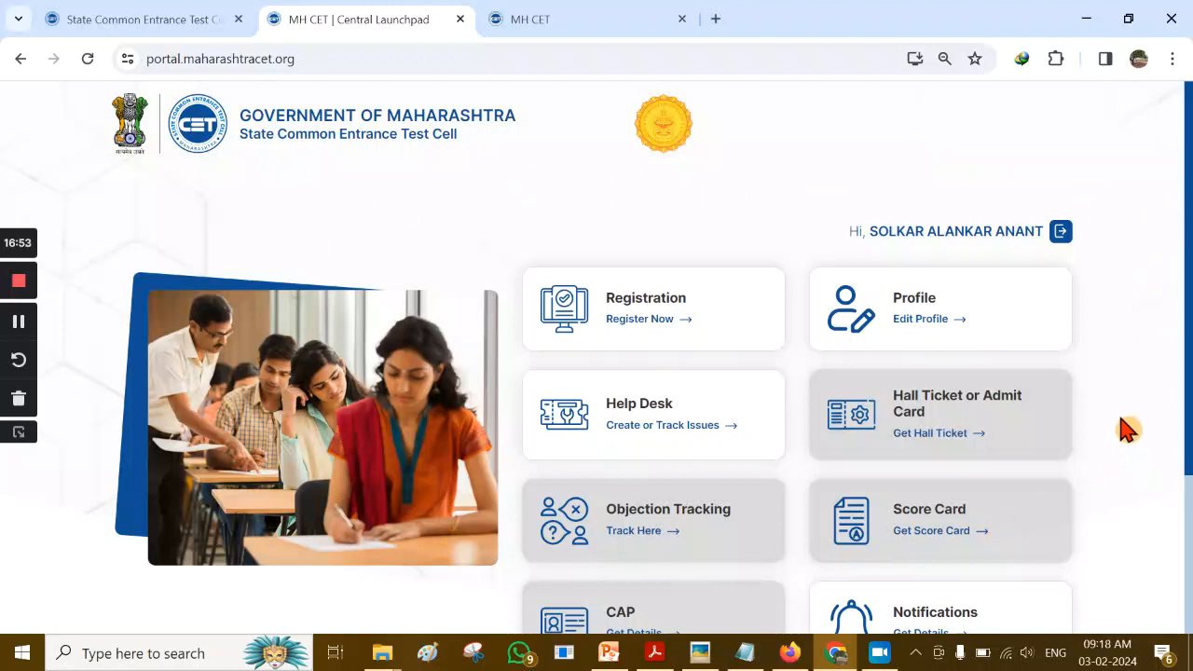
Bring up the Registration 'Register Now' list of 2024 CET exams and scroll through it
{"action": "scroll", "coordinate": [393, 180], "scroll_direction": "down", "scroll_amount": 1}
{"action": "scroll", "coordinate": [392, 180], "scroll_direction": "down", "scroll_amount": 1}
{"action": "scroll", "coordinate": [503, 431], "scroll_direction": "up", "scroll_amount": 2}
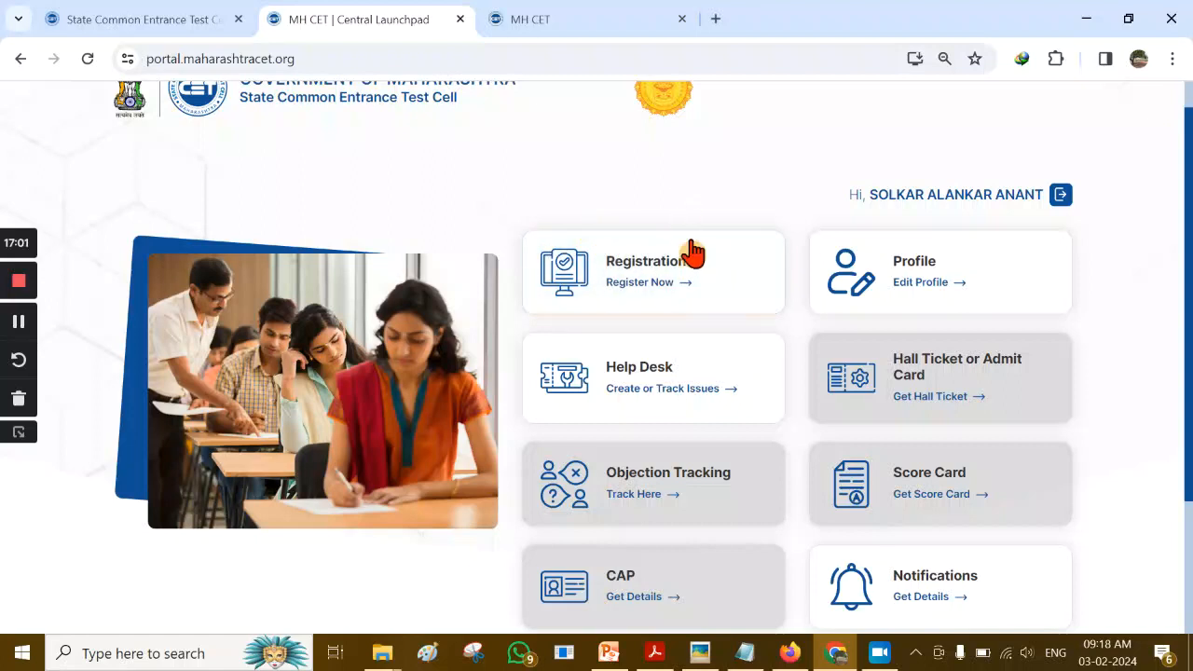
{"action": "left_click", "coordinate": [657, 277]}
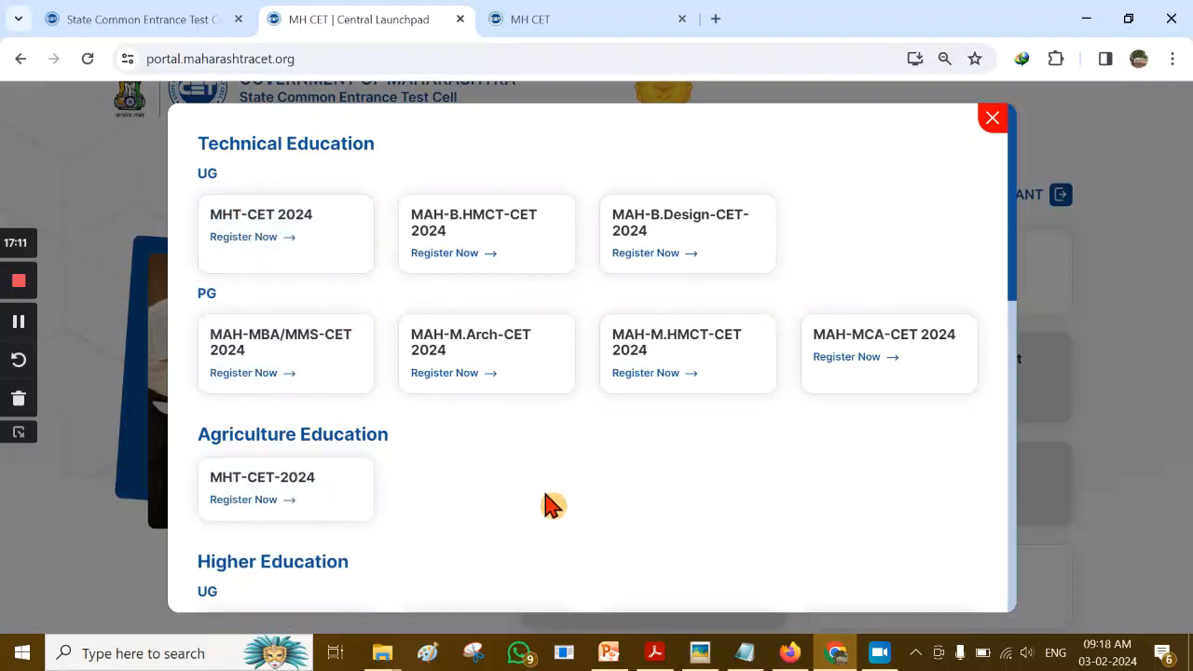
{"action": "scroll", "coordinate": [578, 476], "scroll_direction": "down", "scroll_amount": 4}
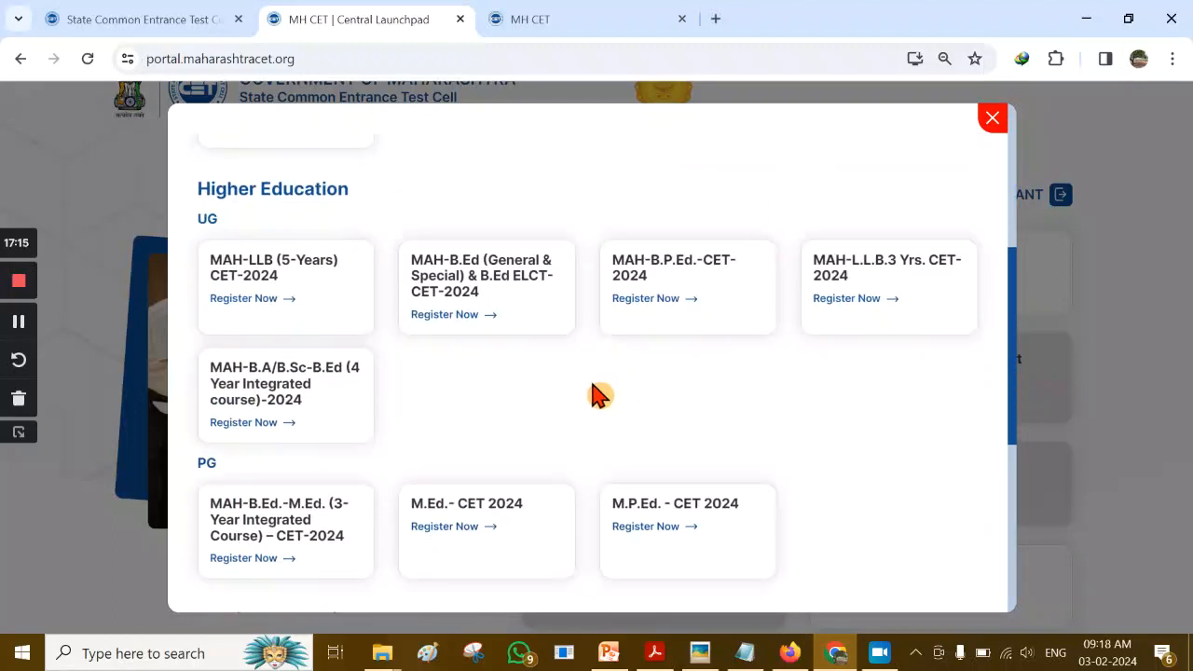
{"action": "scroll", "coordinate": [598, 395], "scroll_direction": "up", "scroll_amount": 4}
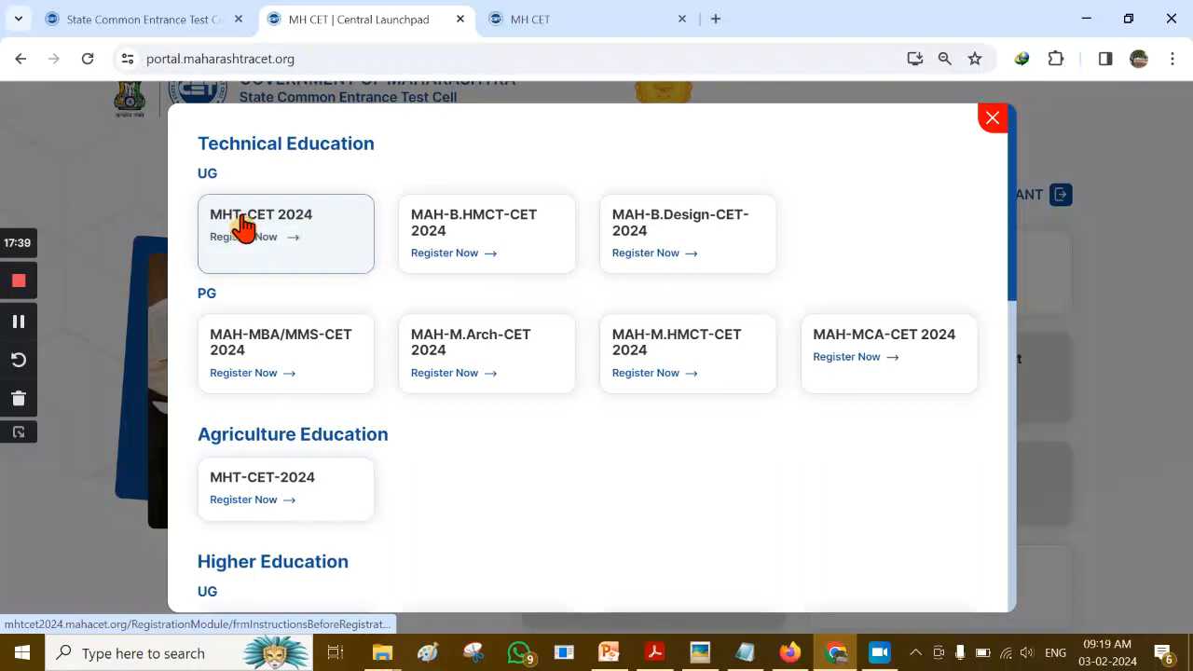
Choose MHT-CET 2024, tick the brochure-read declaration and select 'I Accept and Proceed'
{"action": "left_click", "coordinate": [311, 241]}
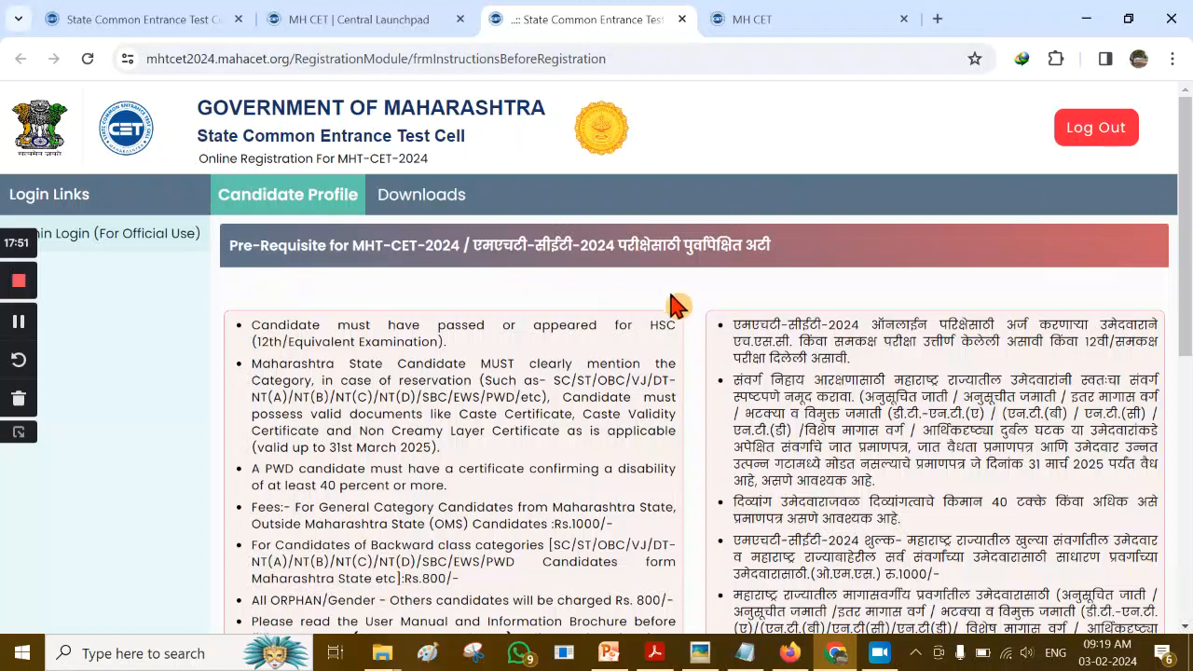
{"action": "scroll", "coordinate": [697, 301], "scroll_direction": "down", "scroll_amount": 4}
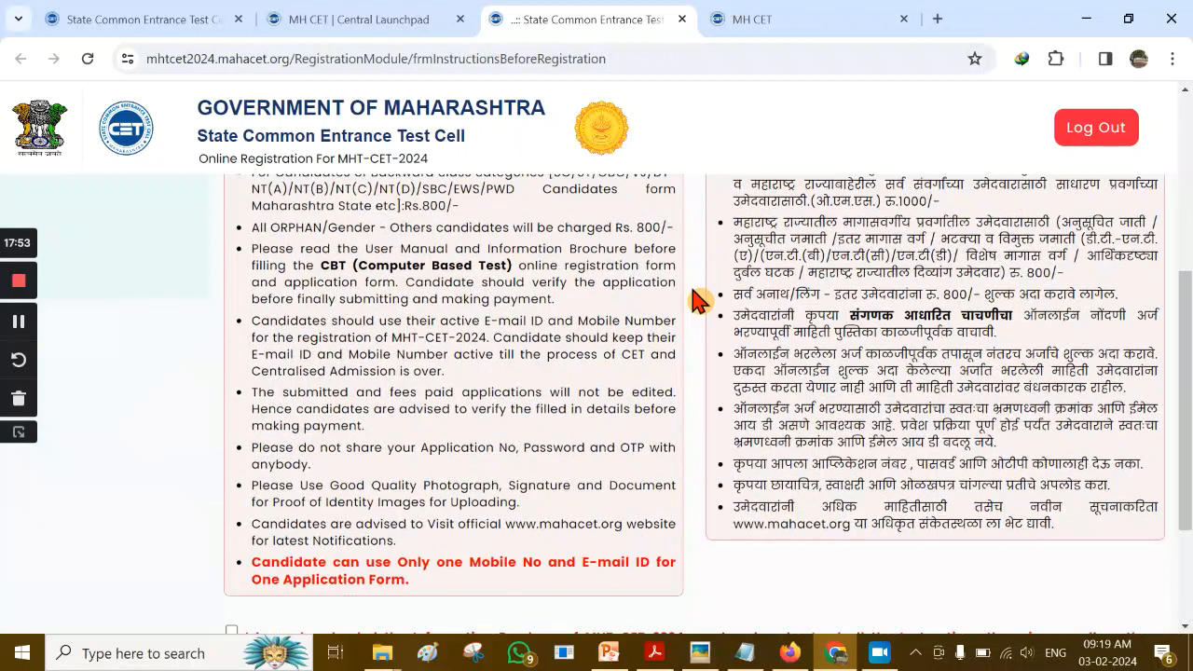
{"action": "scroll", "coordinate": [697, 301], "scroll_direction": "down", "scroll_amount": 2}
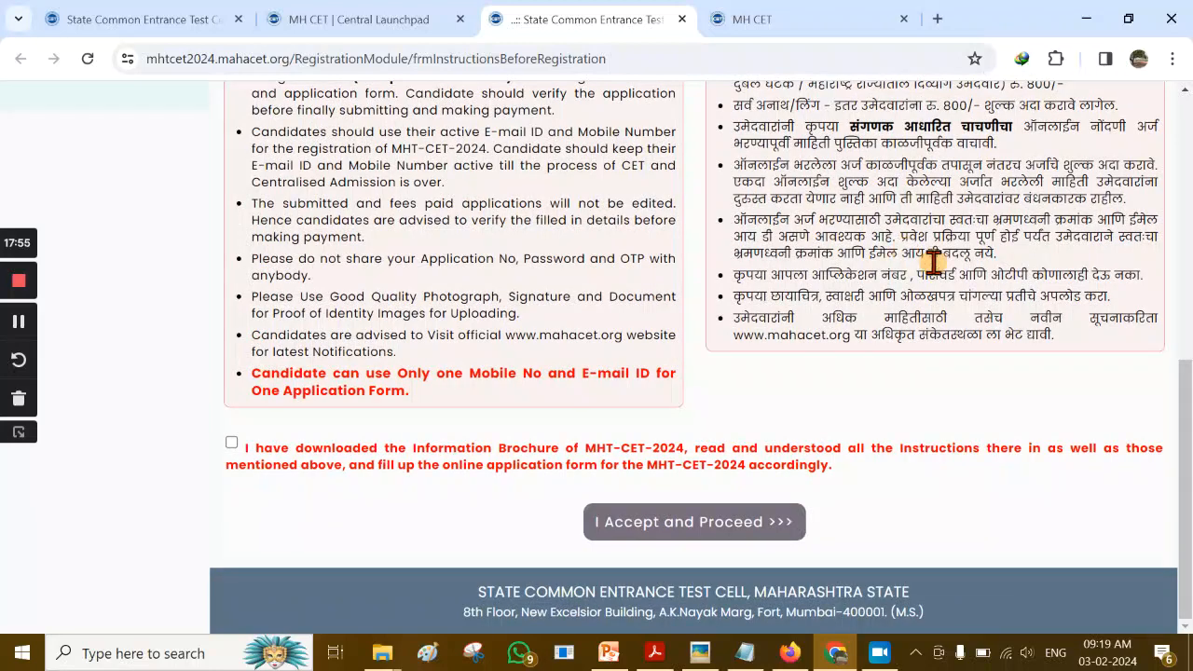
{"action": "left_click_drag", "start_coordinate": [1191, 424], "coordinate": [1191, 452]}
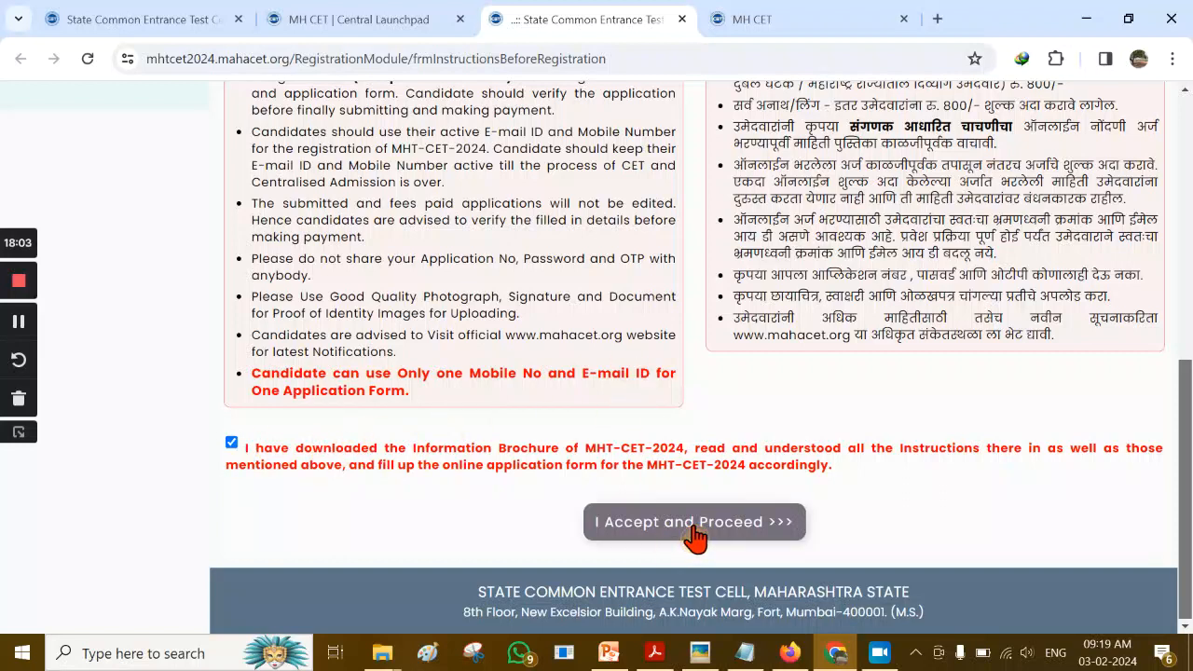
{"action": "left_click", "coordinate": [694, 522]}
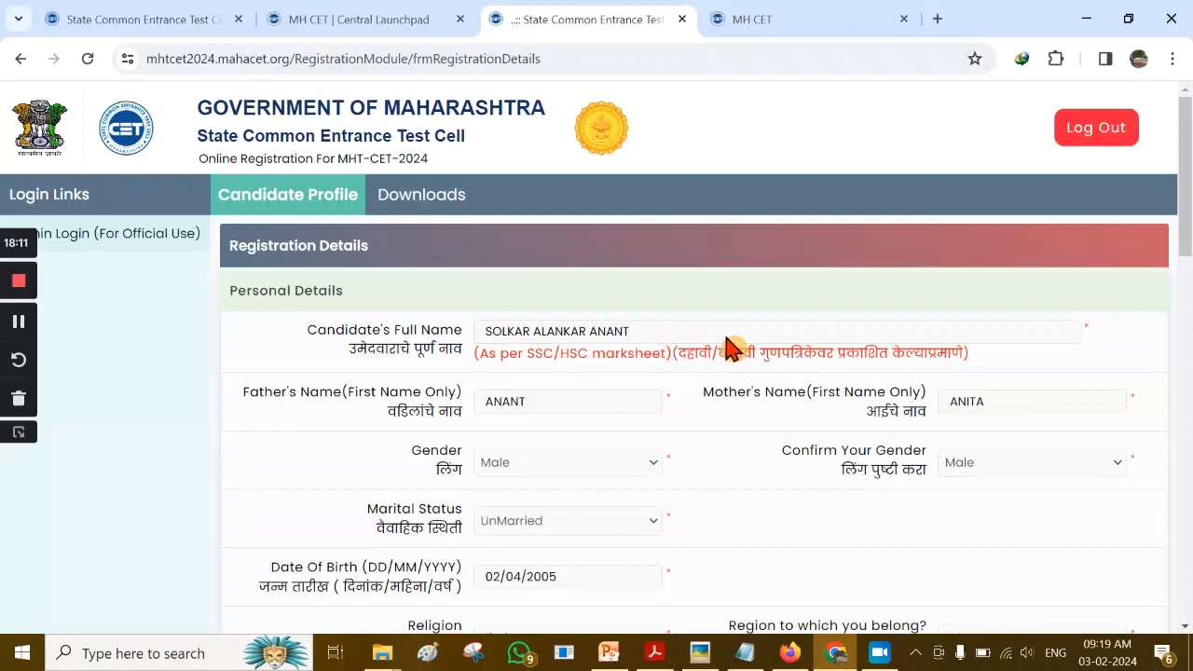
Review the prefilled registration details, enter the displayed security pin, and Save & Proceed
{"action": "scroll", "coordinate": [732, 346], "scroll_direction": "down", "scroll_amount": 2}
{"action": "scroll", "coordinate": [733, 346], "scroll_direction": "up", "scroll_amount": 2}
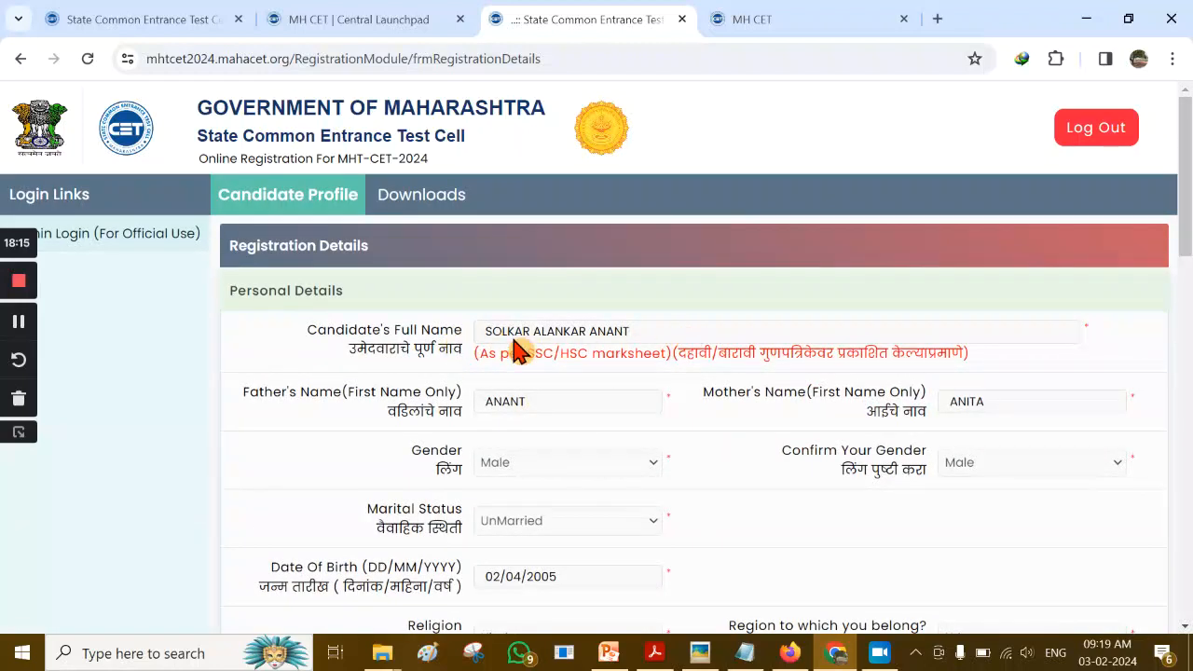
{"action": "scroll", "coordinate": [708, 337], "scroll_direction": "down", "scroll_amount": 1}
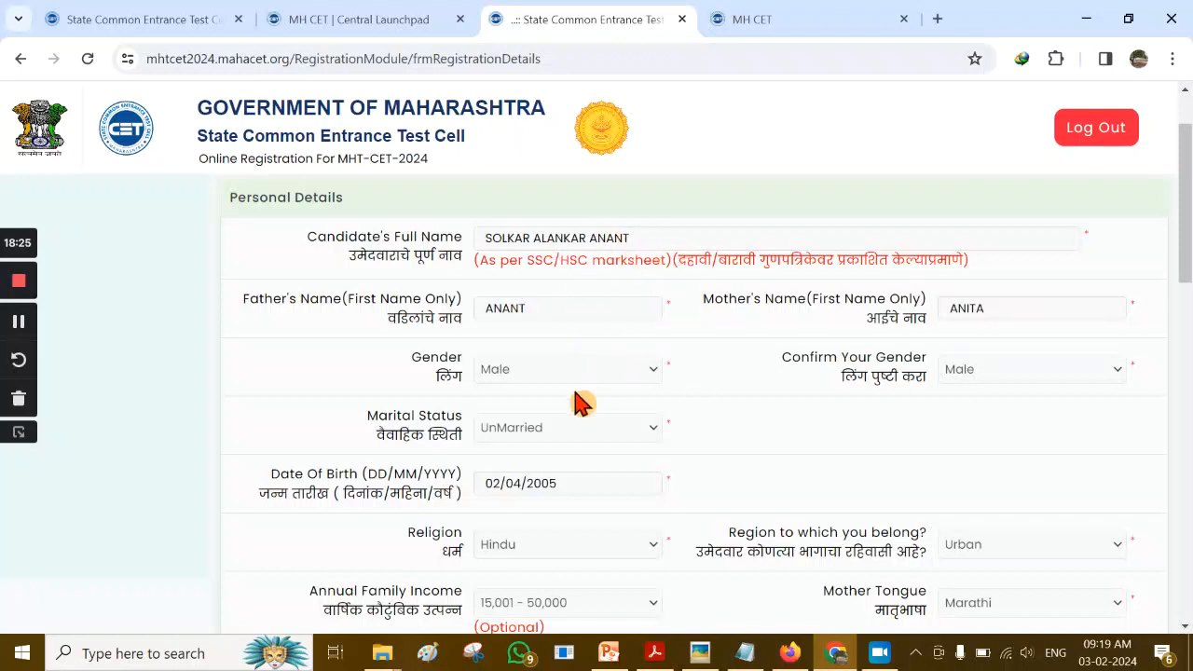
{"action": "scroll", "coordinate": [671, 280], "scroll_direction": "down", "scroll_amount": 3}
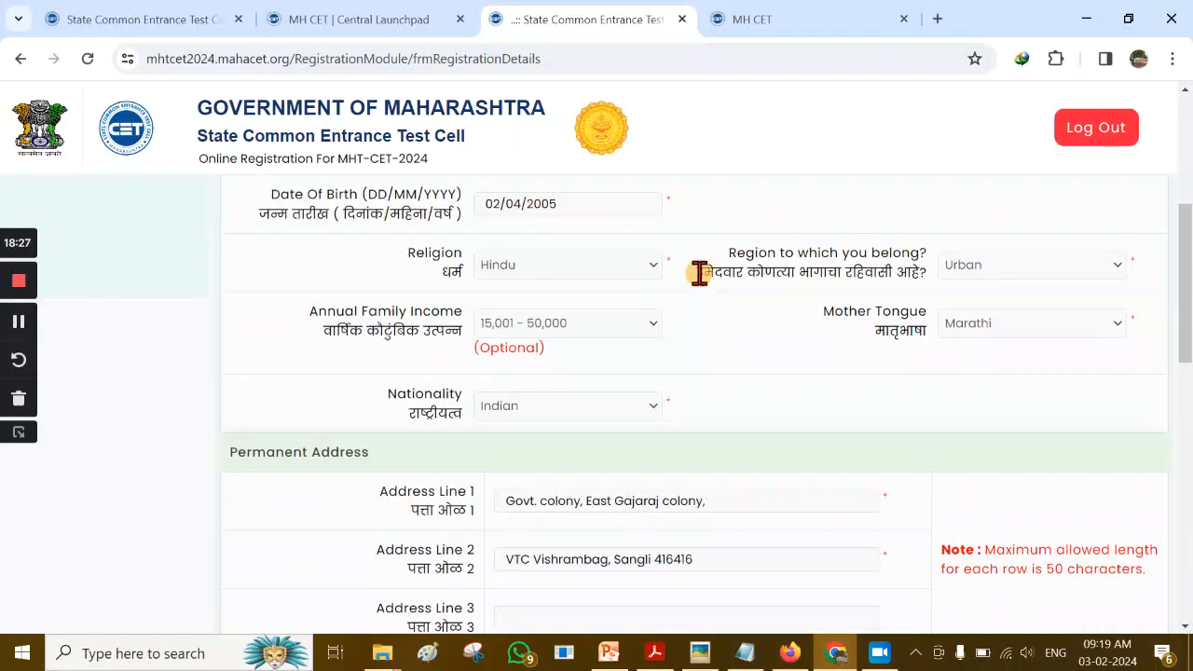
{"action": "scroll", "coordinate": [699, 273], "scroll_direction": "up", "scroll_amount": 1}
{"action": "scroll", "coordinate": [705, 284], "scroll_direction": "down", "scroll_amount": 2}
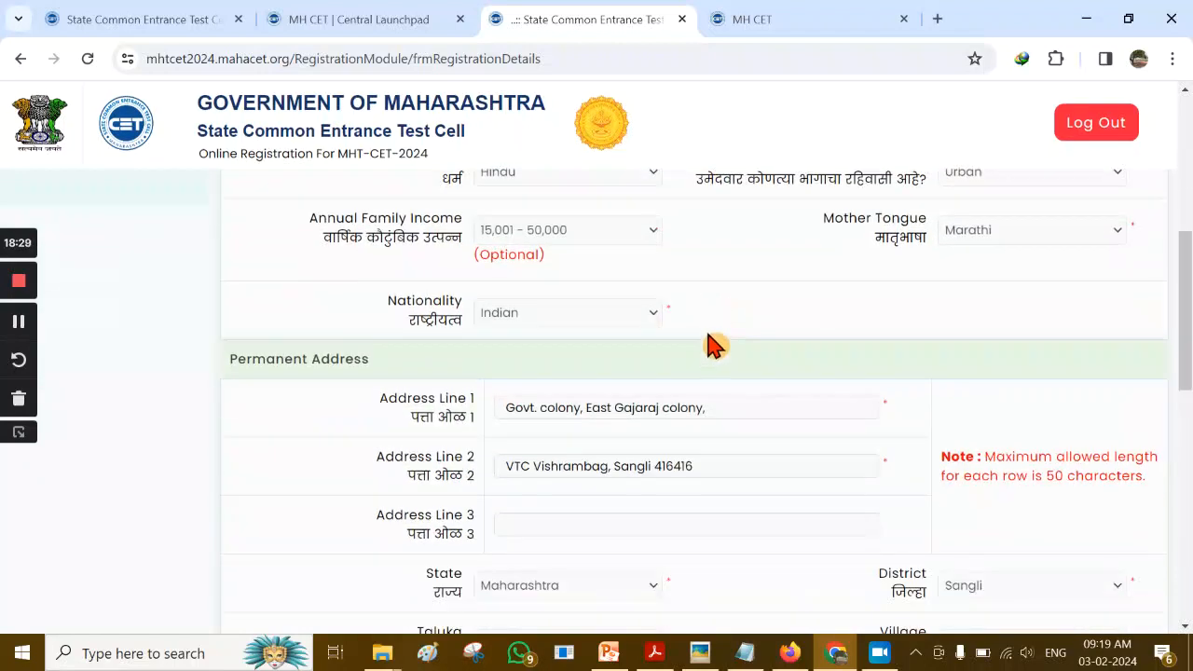
{"action": "scroll", "coordinate": [705, 277], "scroll_direction": "down", "scroll_amount": 8}
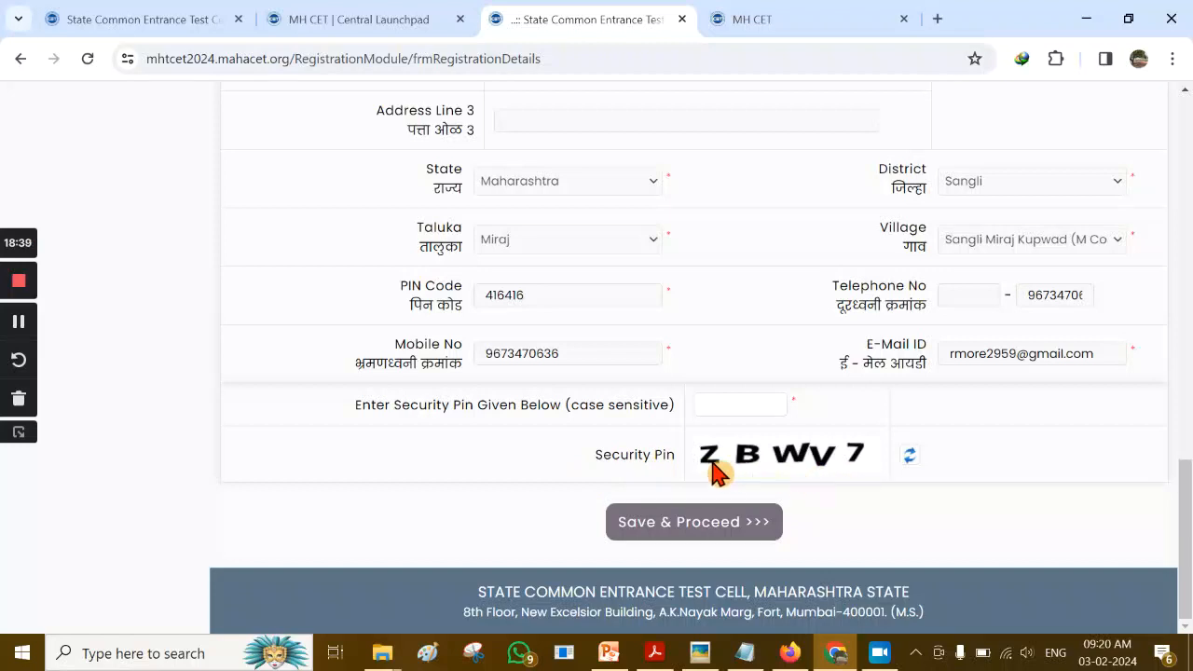
{"action": "left_click", "coordinate": [711, 407]}
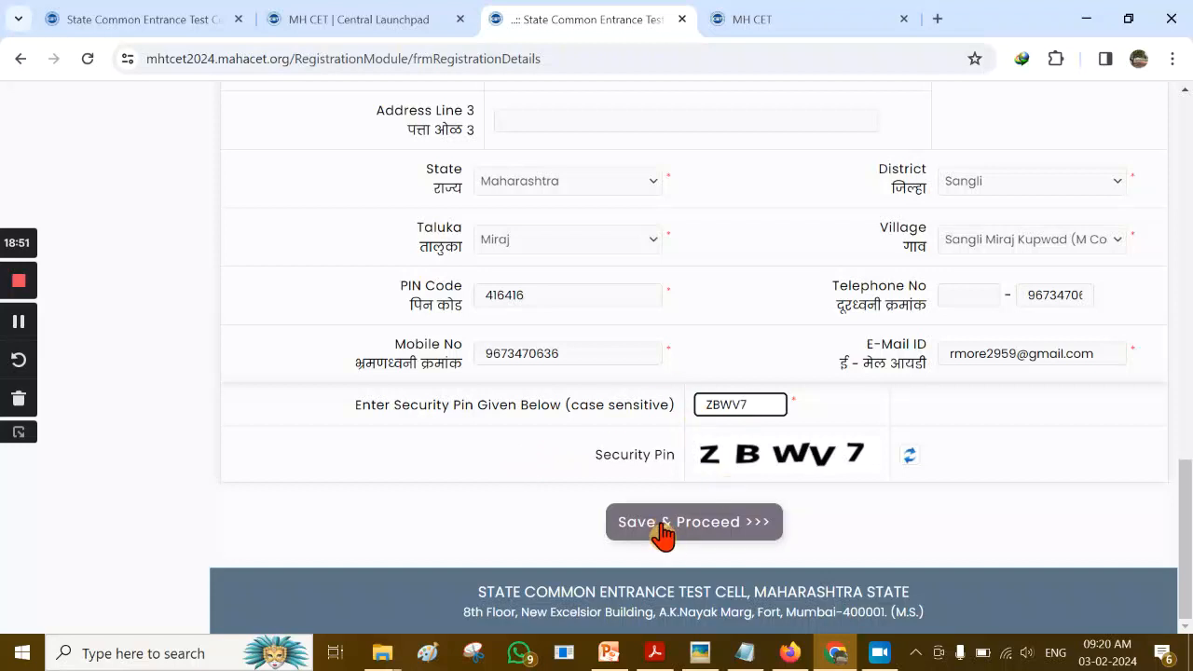
{"action": "left_click", "coordinate": [687, 536]}
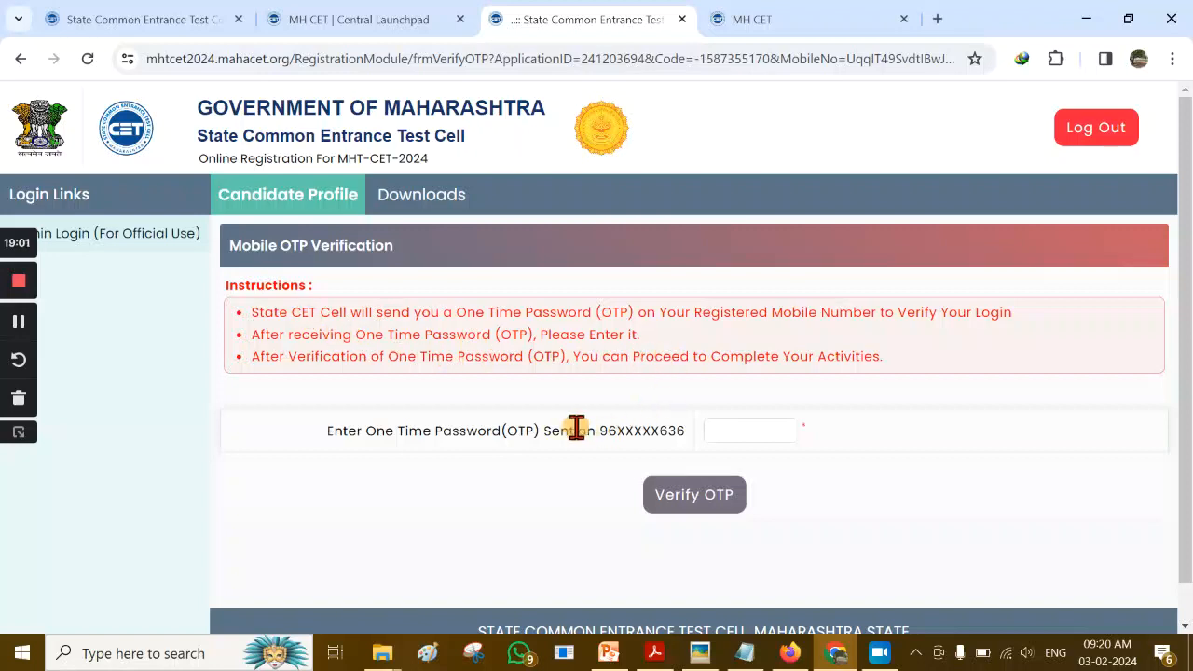
Enter the mobile one-time password and verify it to complete registration
{"action": "left_click", "coordinate": [738, 430]}
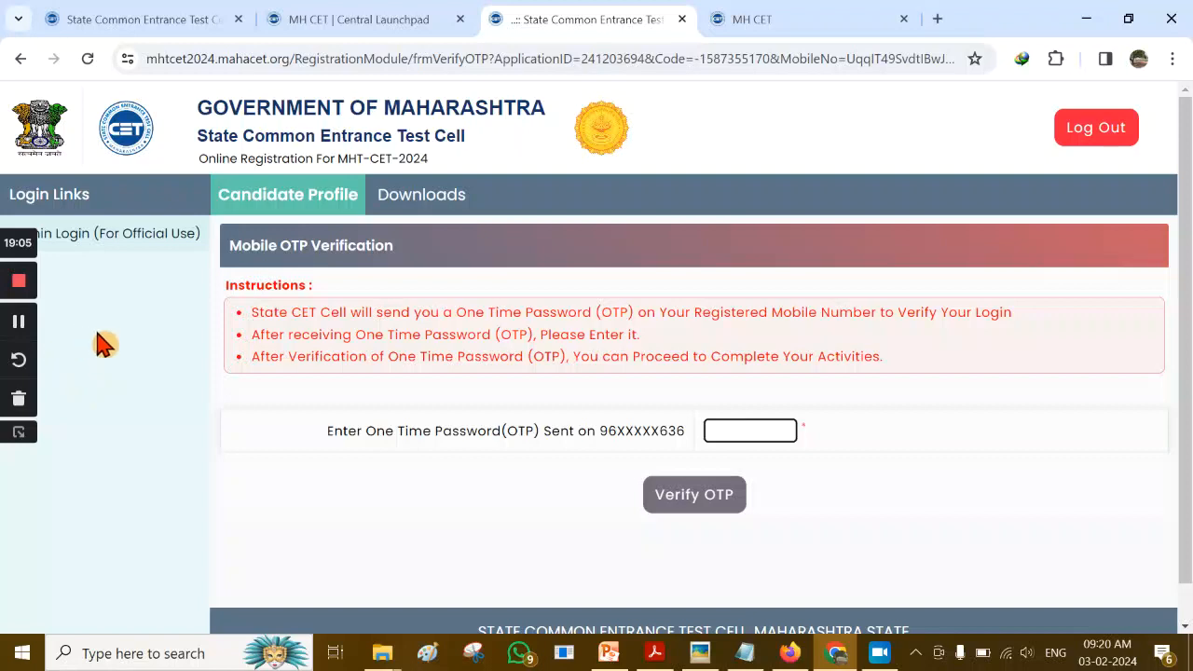
{"action": "left_click", "coordinate": [19, 322]}
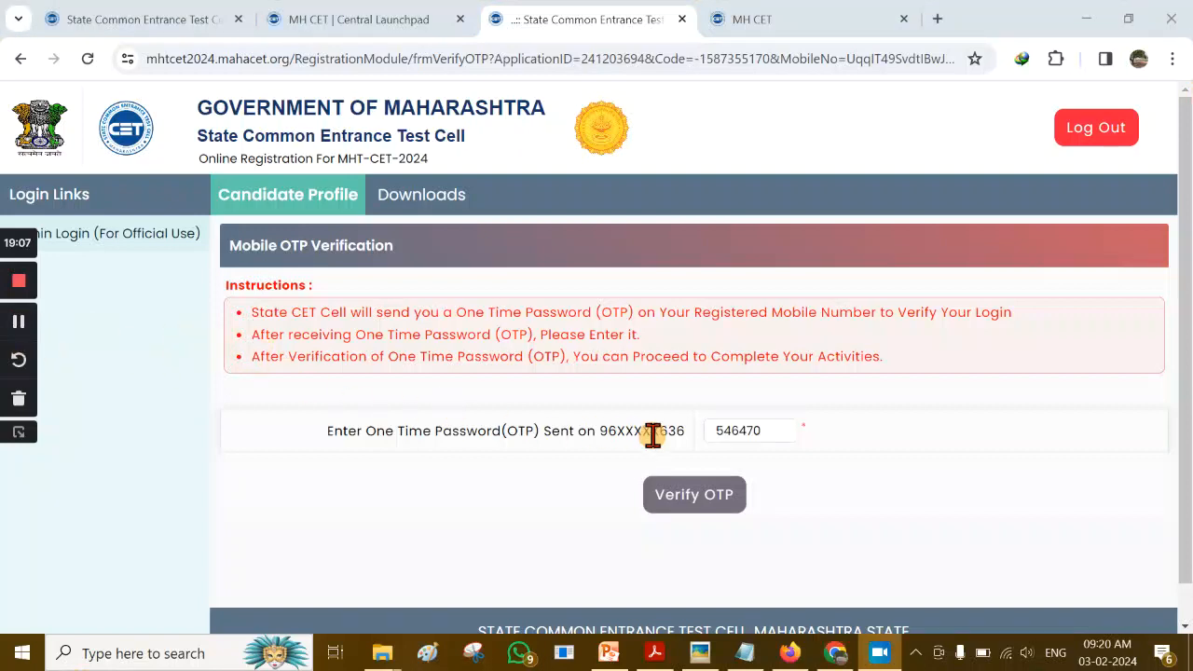
{"action": "left_click_drag", "start_coordinate": [715, 431], "coordinate": [759, 430]}
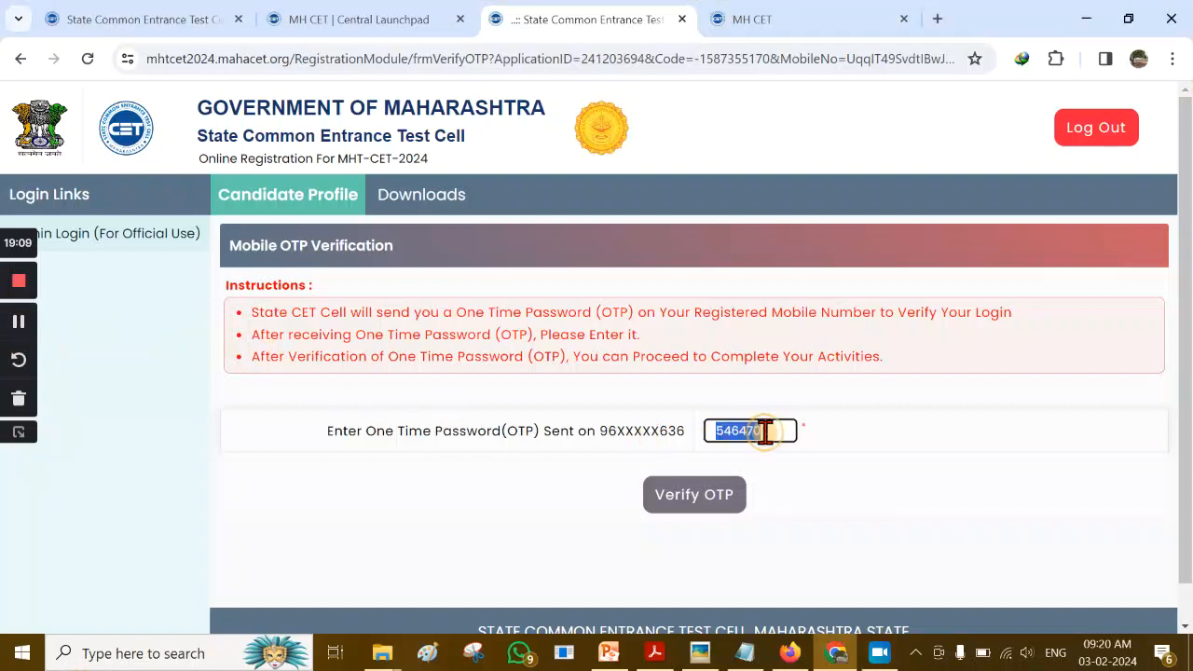
{"action": "left_click", "coordinate": [820, 482]}
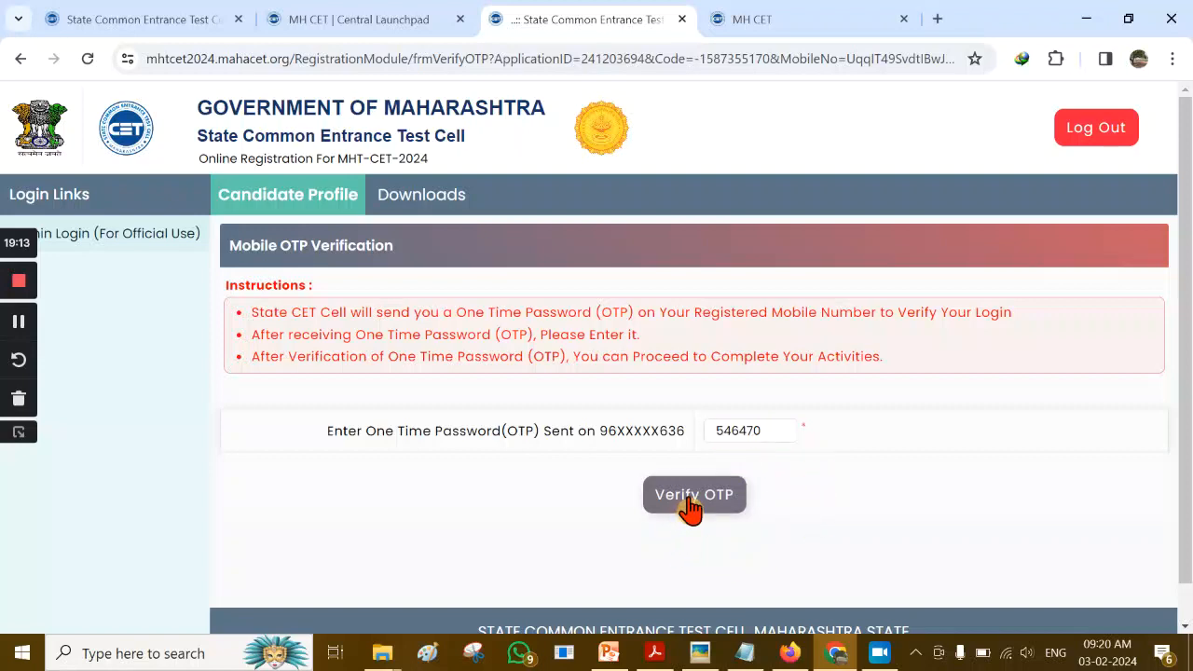
{"action": "left_click", "coordinate": [689, 508]}
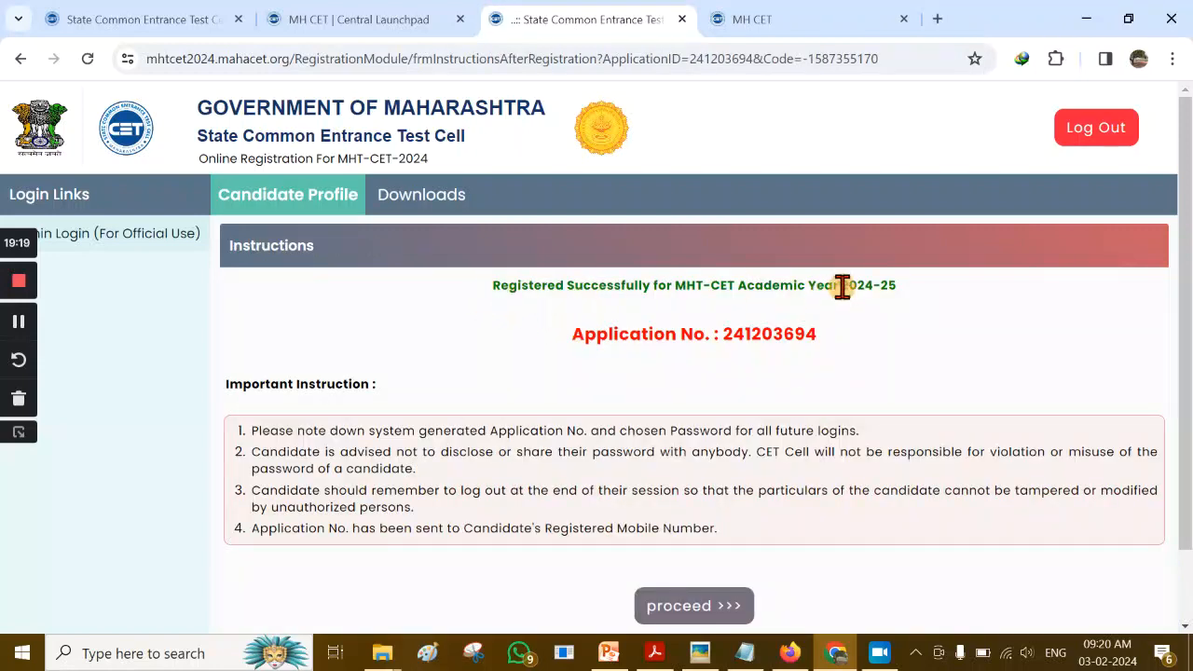
Select and copy the full 'Application No.' line from the confirmation page
{"action": "left_click_drag", "start_coordinate": [573, 337], "coordinate": [838, 347]}
{"action": "left_click", "coordinate": [856, 351]}
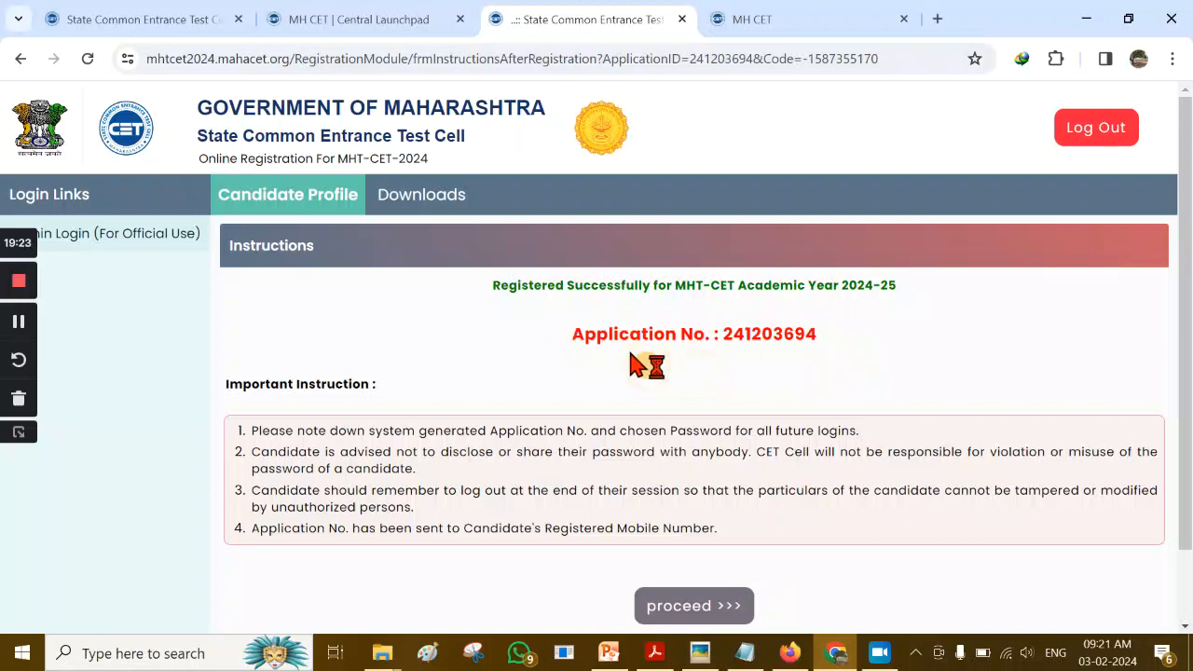
{"action": "left_click_drag", "start_coordinate": [573, 336], "coordinate": [850, 349]}
{"action": "key", "text": "ctrl+c"}
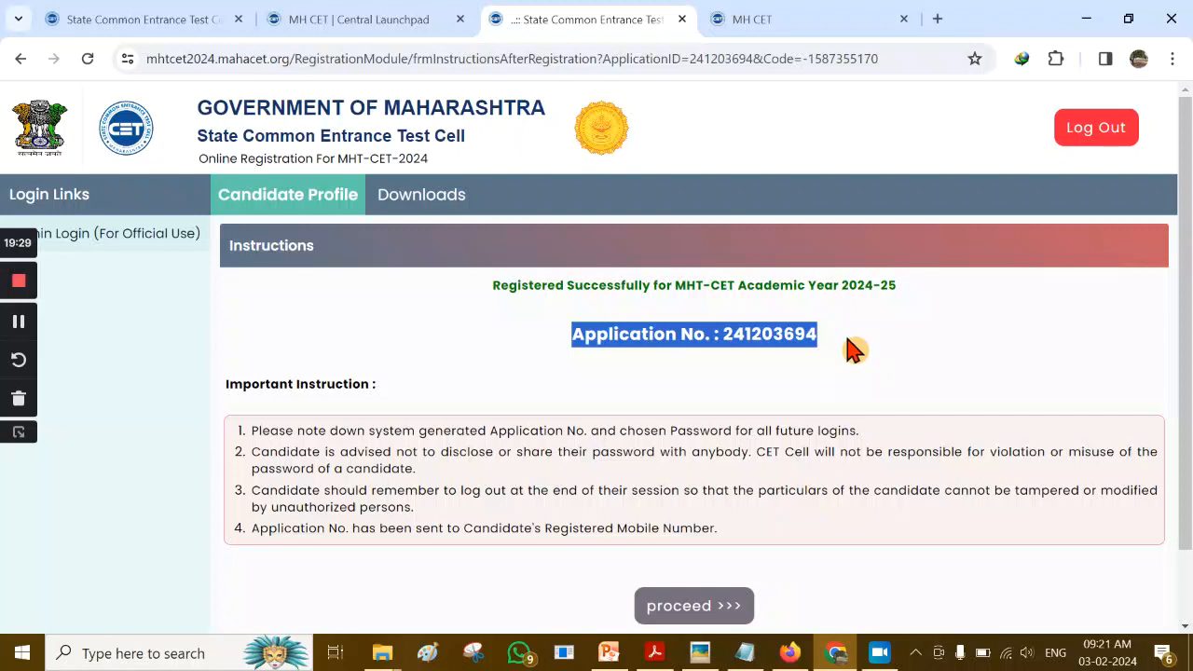
{"action": "left_click", "coordinate": [745, 653]}
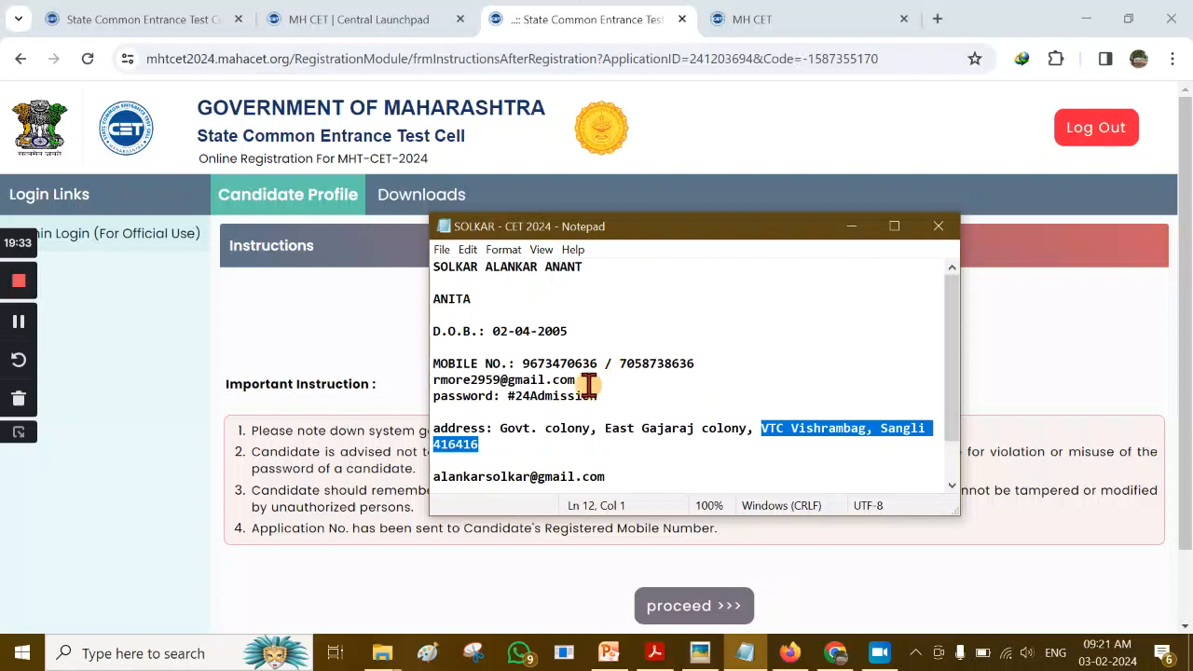
Paste the application number after 'CET 2024 Application ID :' in the notes, then minimize Notepad
{"action": "left_click", "coordinate": [761, 381]}
{"action": "scroll", "coordinate": [762, 381], "scroll_direction": "down", "scroll_amount": 1}
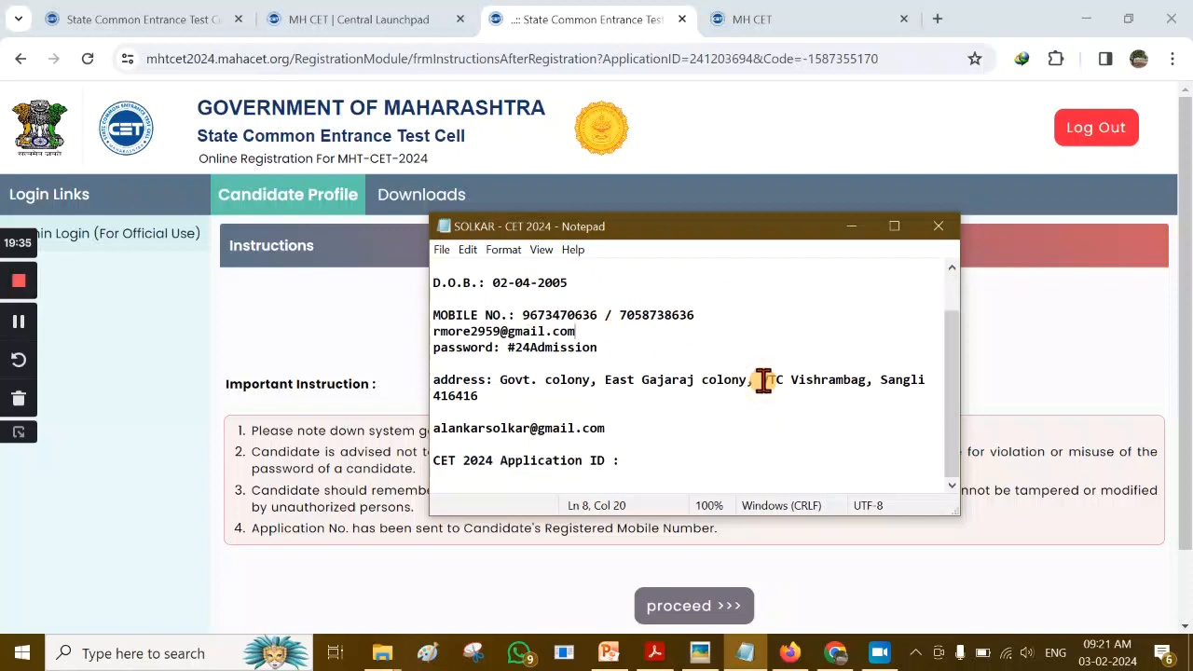
{"action": "left_click", "coordinate": [658, 461]}
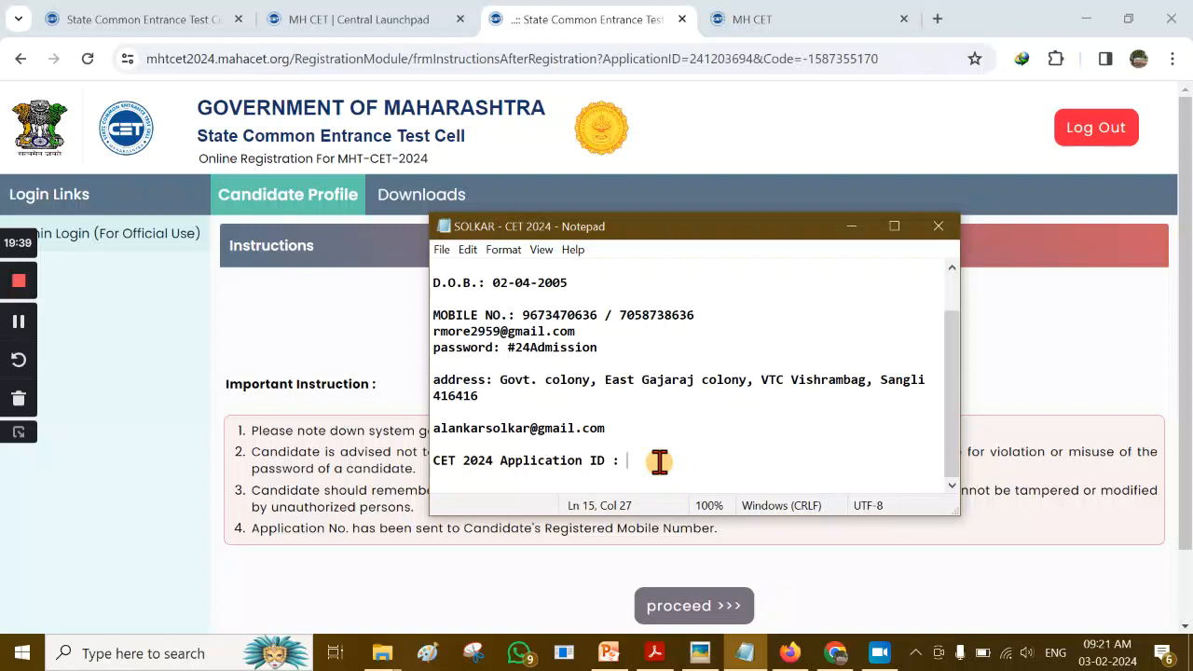
{"action": "key", "text": "ctrl+v"}
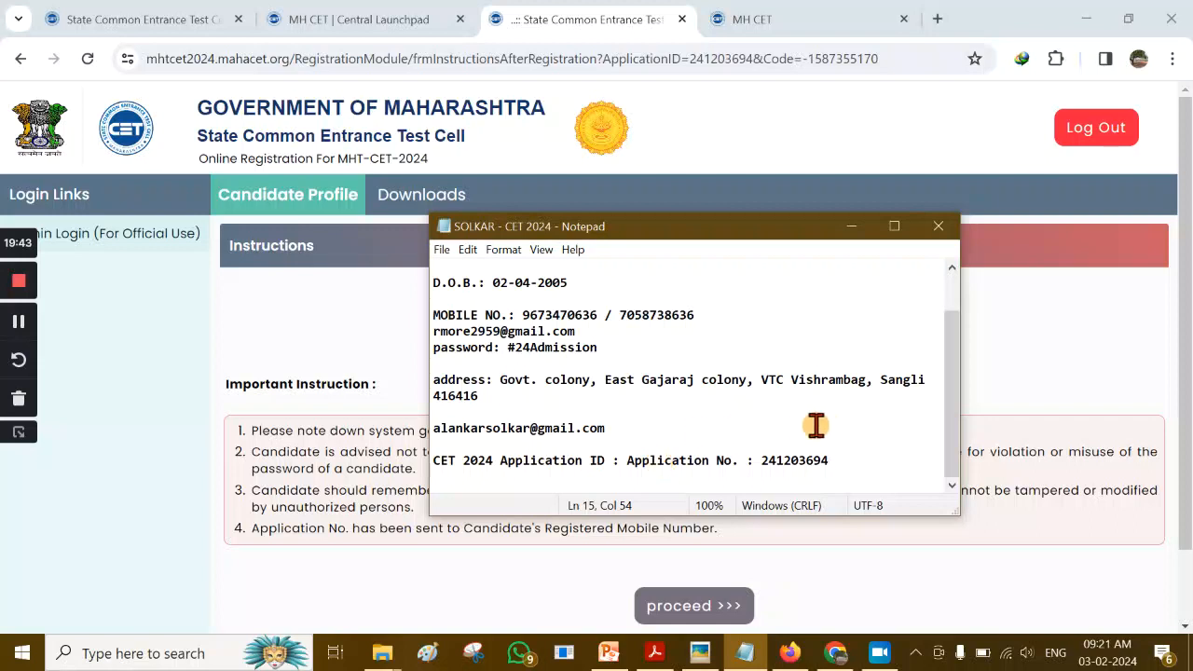
{"action": "left_click", "coordinate": [851, 227]}
{"action": "left_click", "coordinate": [672, 380]}
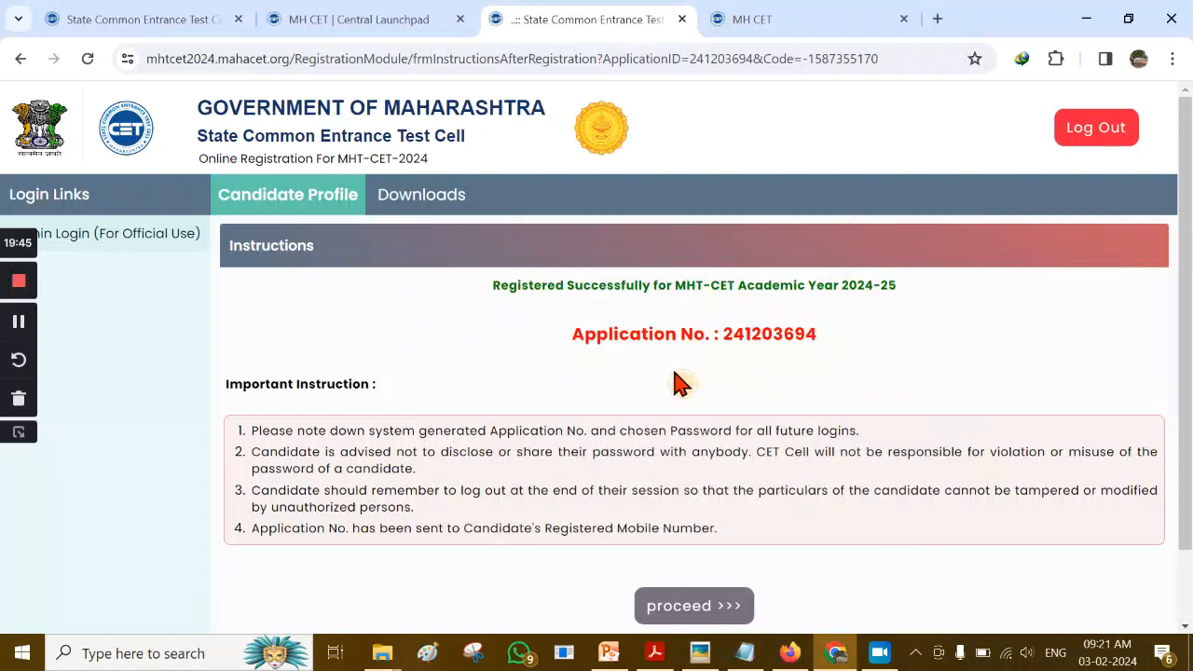
Scroll to the Registration Form Status table and start Step 2's Incomplete Domicile and Category form
{"action": "scroll", "coordinate": [843, 494], "scroll_direction": "down", "scroll_amount": 1}
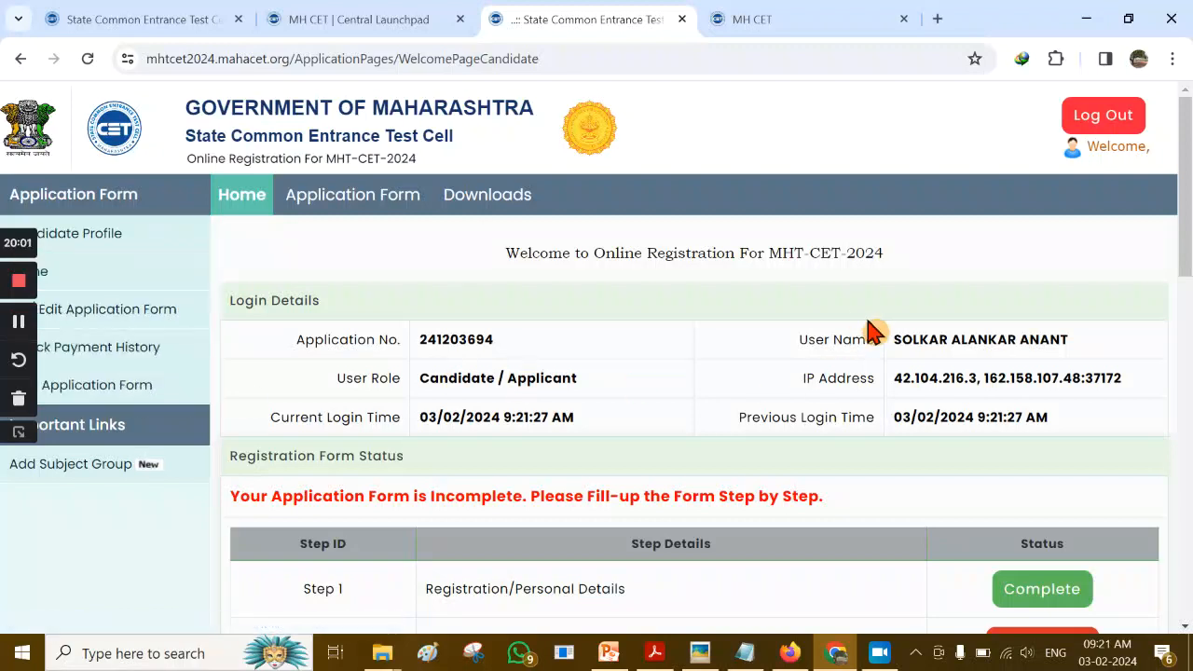
{"action": "scroll", "coordinate": [871, 327], "scroll_direction": "down", "scroll_amount": 5}
{"action": "scroll", "coordinate": [922, 328], "scroll_direction": "up", "scroll_amount": 1}
{"action": "scroll", "coordinate": [1170, 290], "scroll_direction": "up", "scroll_amount": 1}
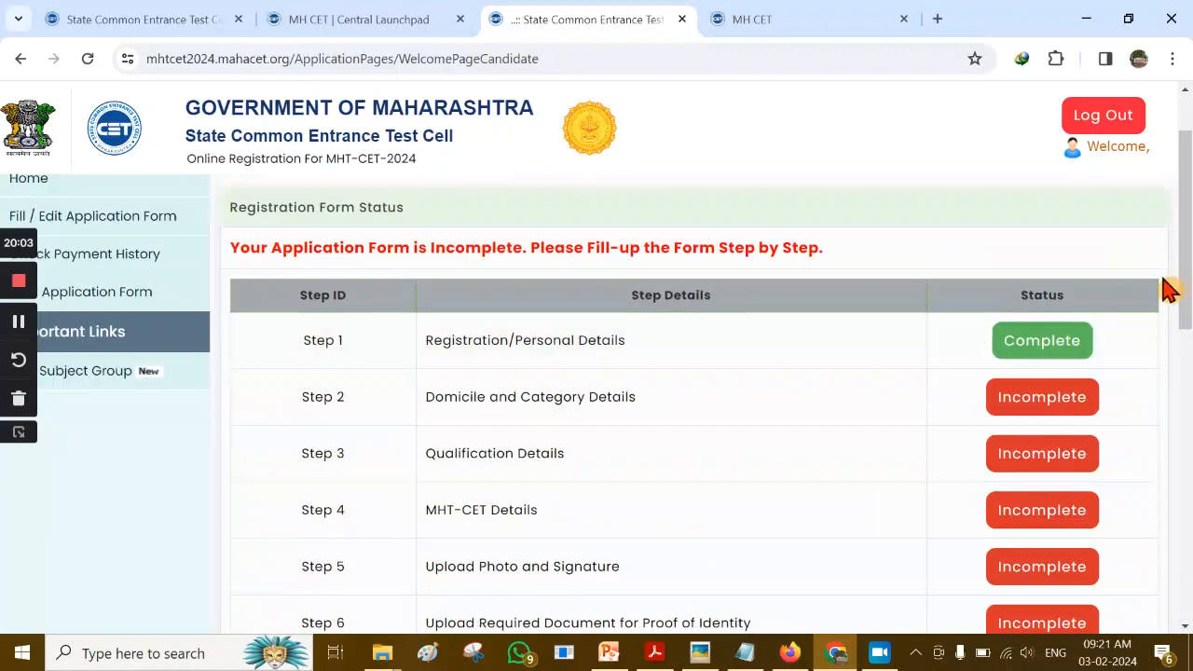
{"action": "left_click_drag", "start_coordinate": [1189, 222], "coordinate": [1189, 336]}
{"action": "left_click_drag", "start_coordinate": [1189, 377], "coordinate": [1190, 259]}
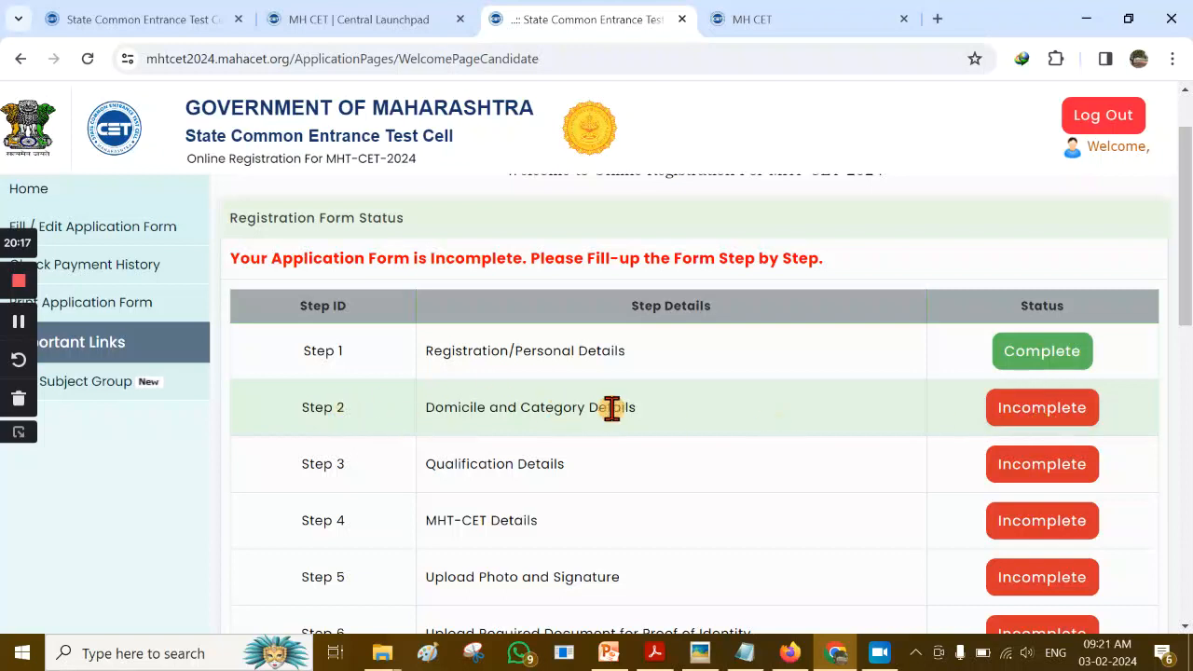
{"action": "left_click", "coordinate": [1040, 417]}
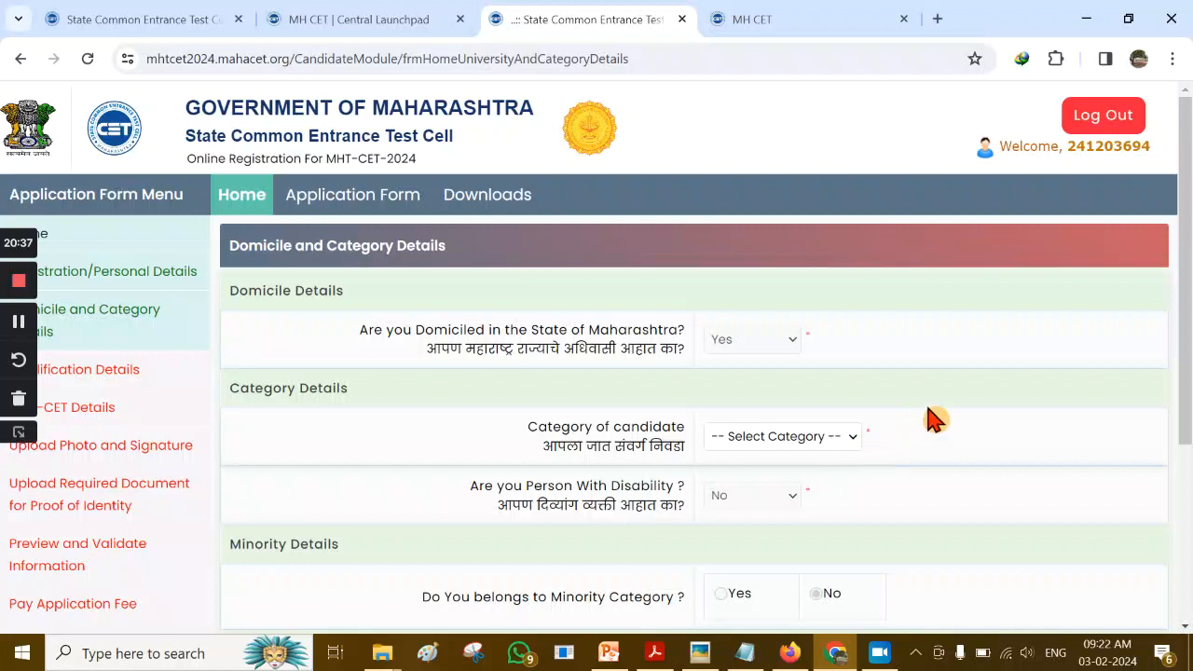
Select Open as the candidate category and answer No to the EWS question
{"action": "left_click", "coordinate": [850, 440]}
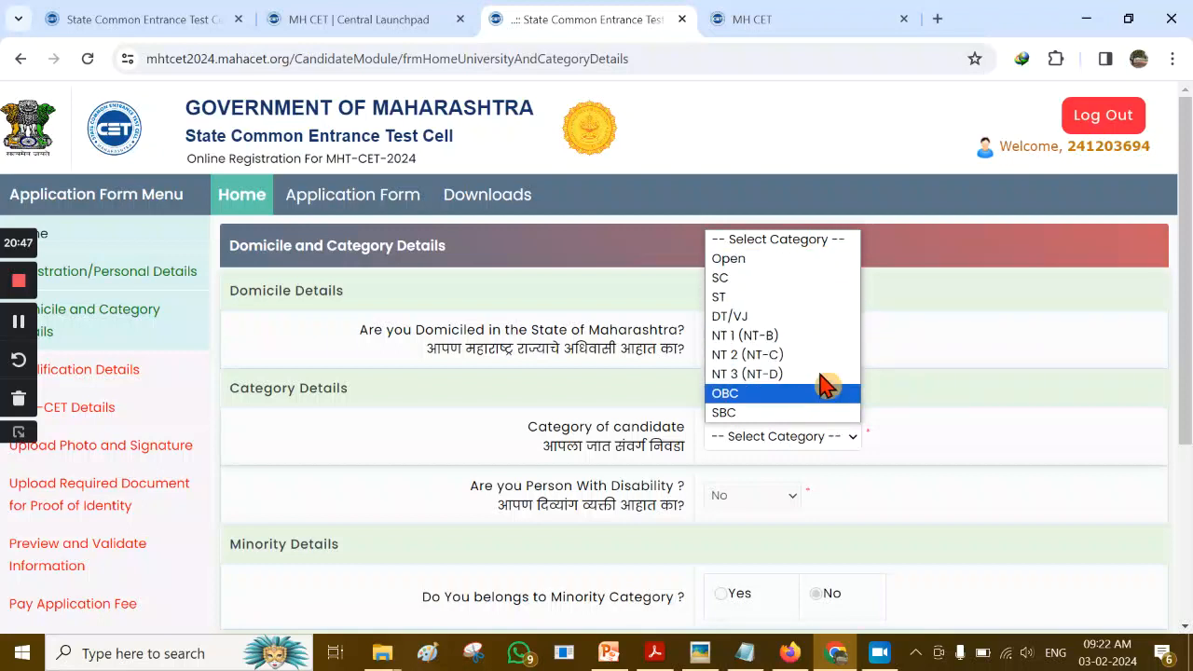
{"action": "left_click", "coordinate": [786, 260]}
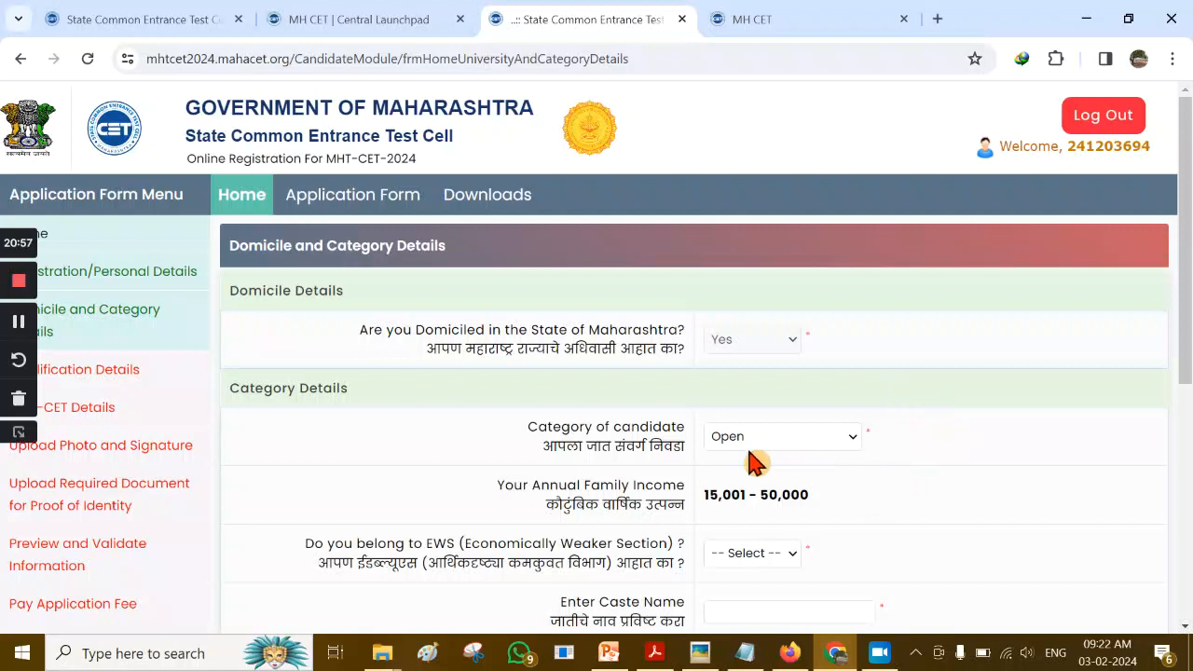
{"action": "scroll", "coordinate": [980, 438], "scroll_direction": "down", "scroll_amount": 1}
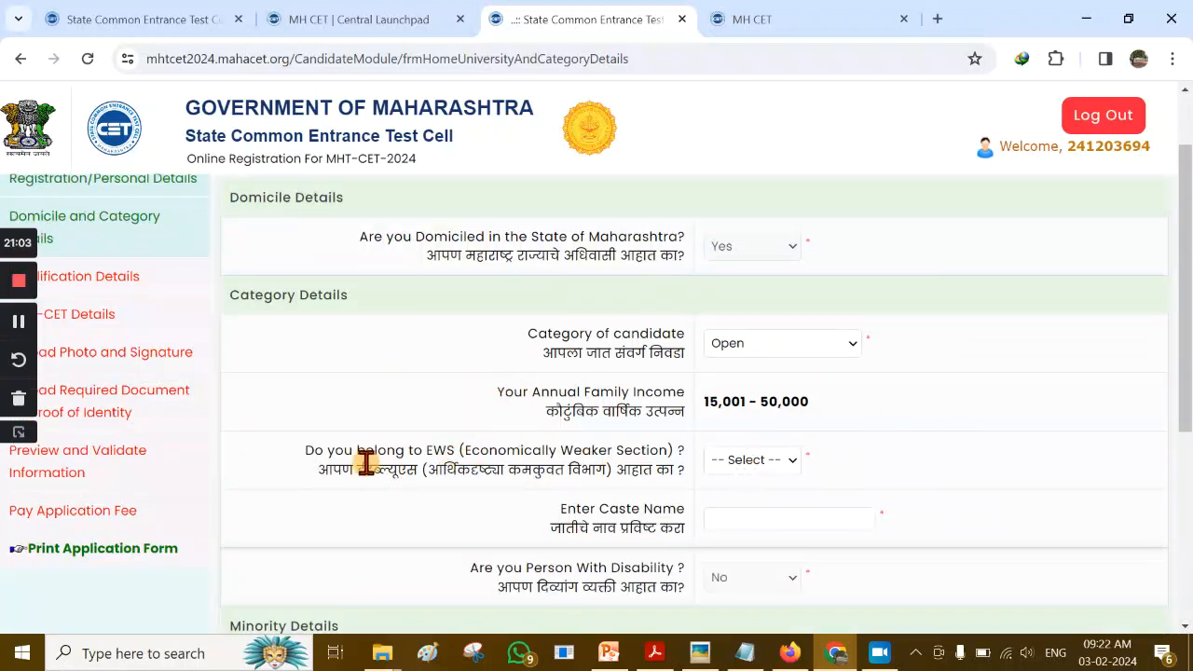
{"action": "left_click", "coordinate": [790, 474]}
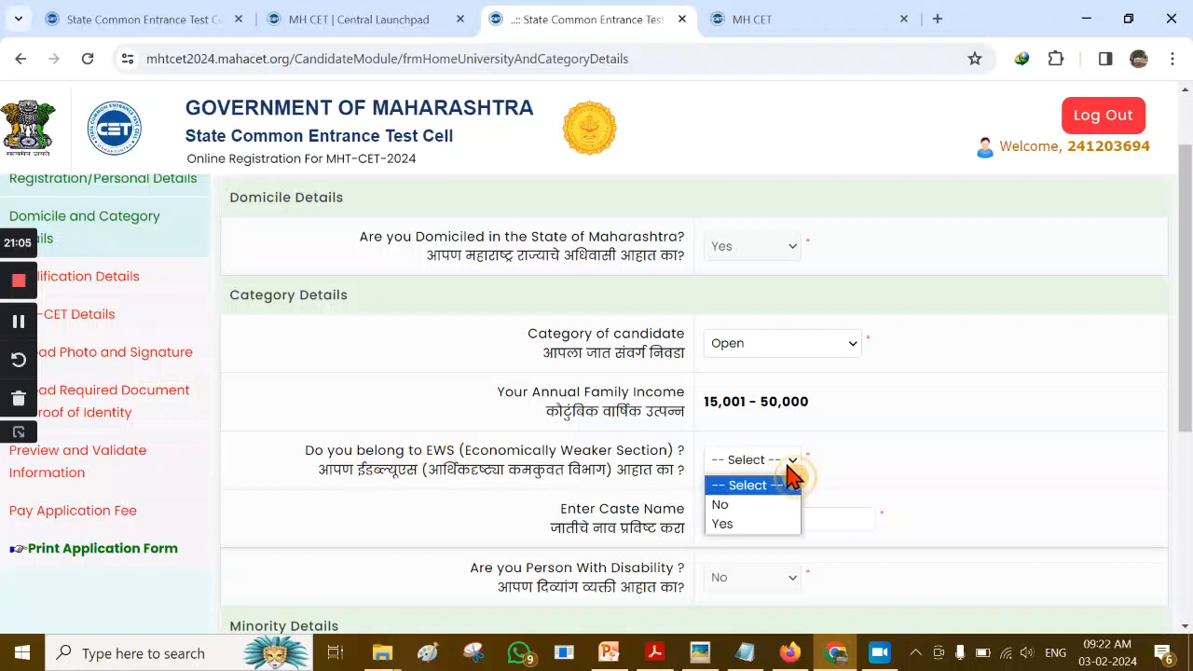
{"action": "left_click", "coordinate": [772, 515]}
Enter caste name MARATHA and answer No to 'Are you Orphan'
{"action": "scroll", "coordinate": [906, 452], "scroll_direction": "down", "scroll_amount": 2}
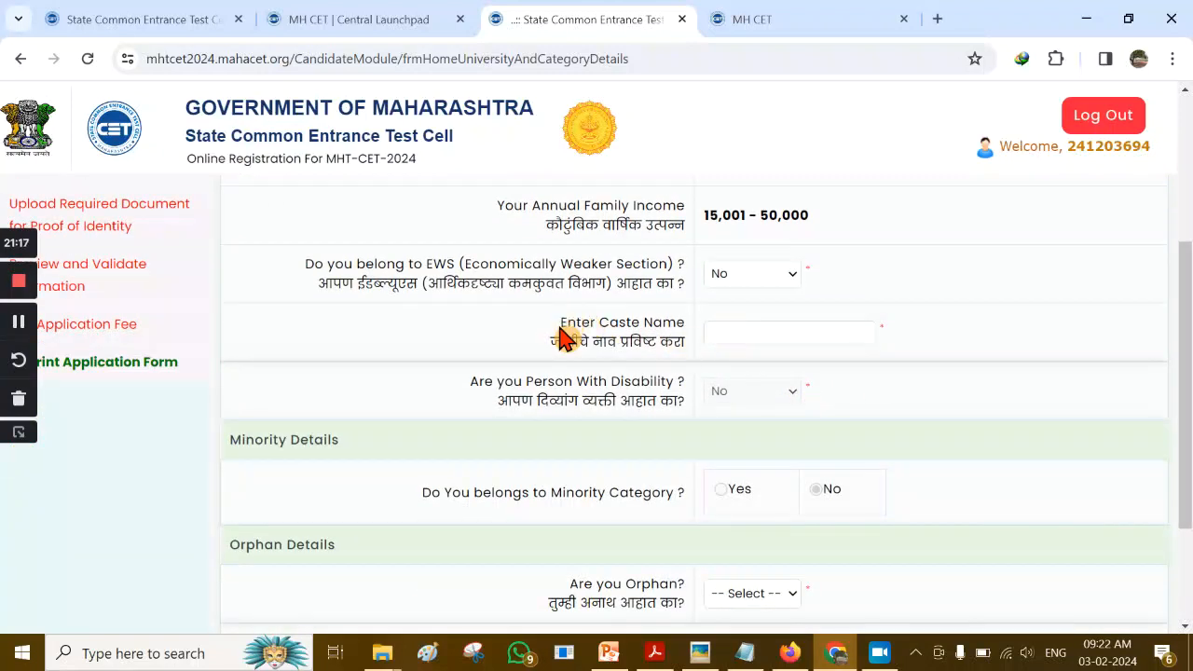
{"action": "left_click", "coordinate": [738, 333]}
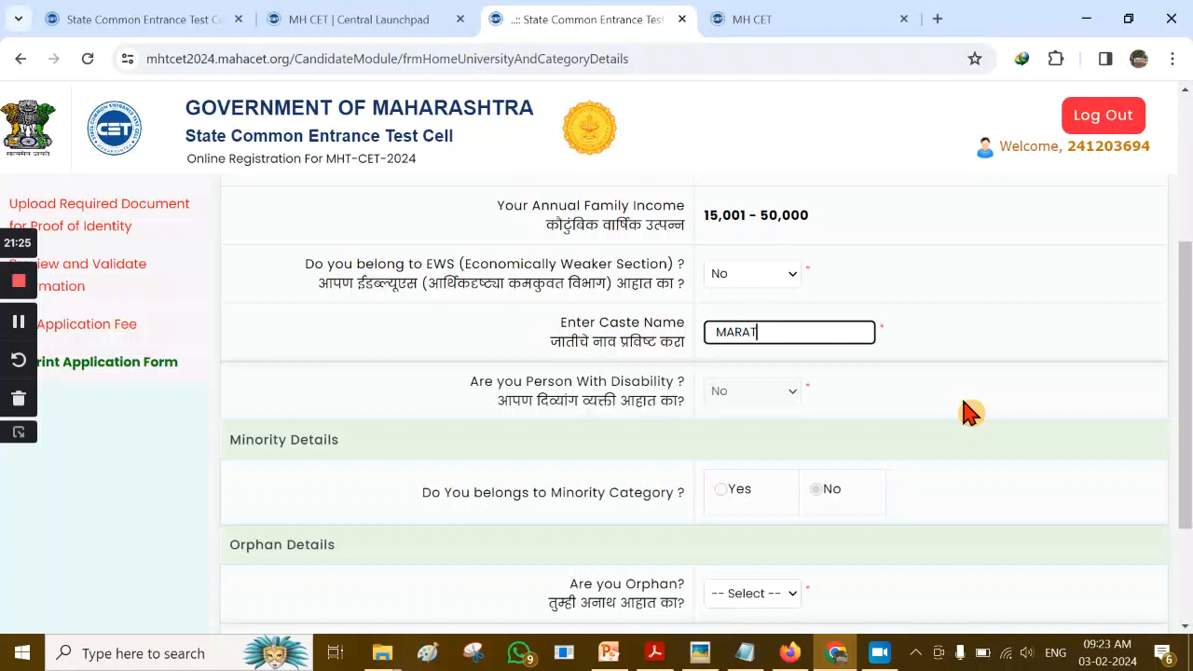
{"action": "left_click", "coordinate": [970, 412]}
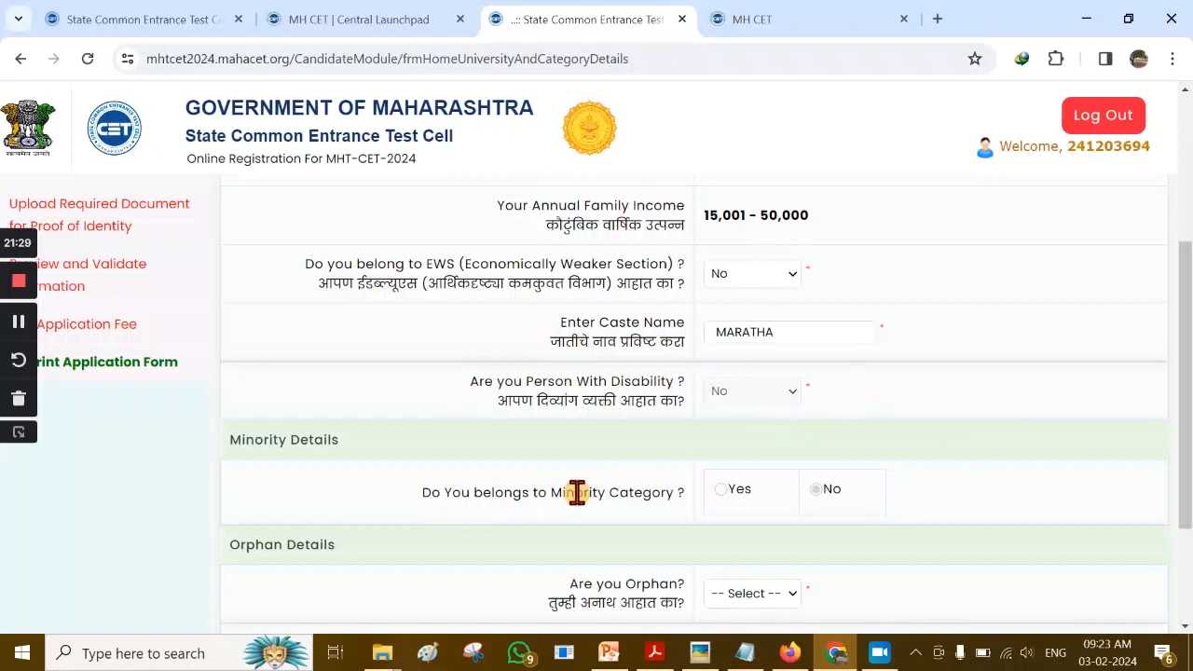
{"action": "scroll", "coordinate": [568, 494], "scroll_direction": "down", "scroll_amount": 1}
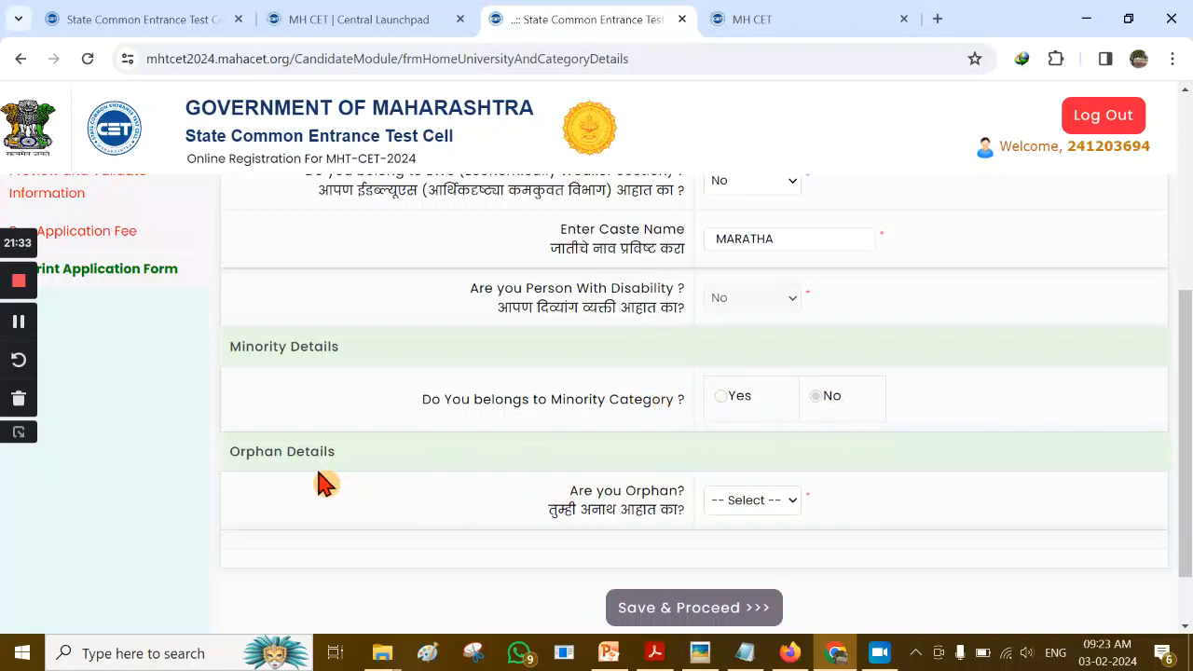
{"action": "scroll", "coordinate": [320, 479], "scroll_direction": "down", "scroll_amount": 1}
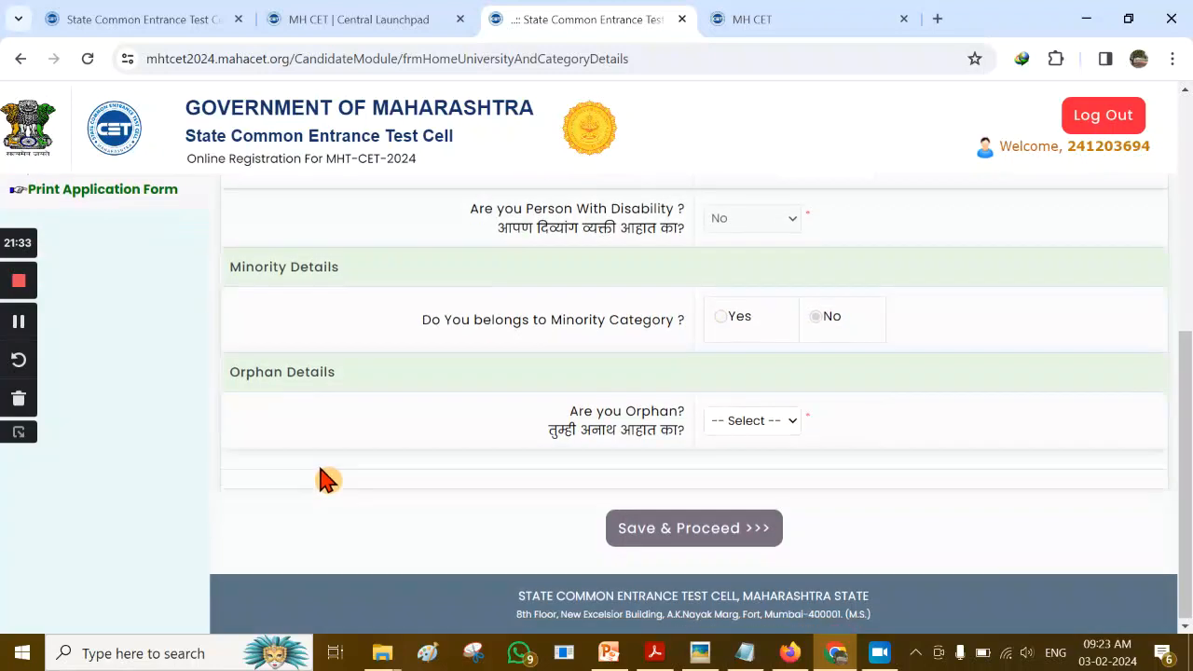
{"action": "left_click", "coordinate": [787, 431]}
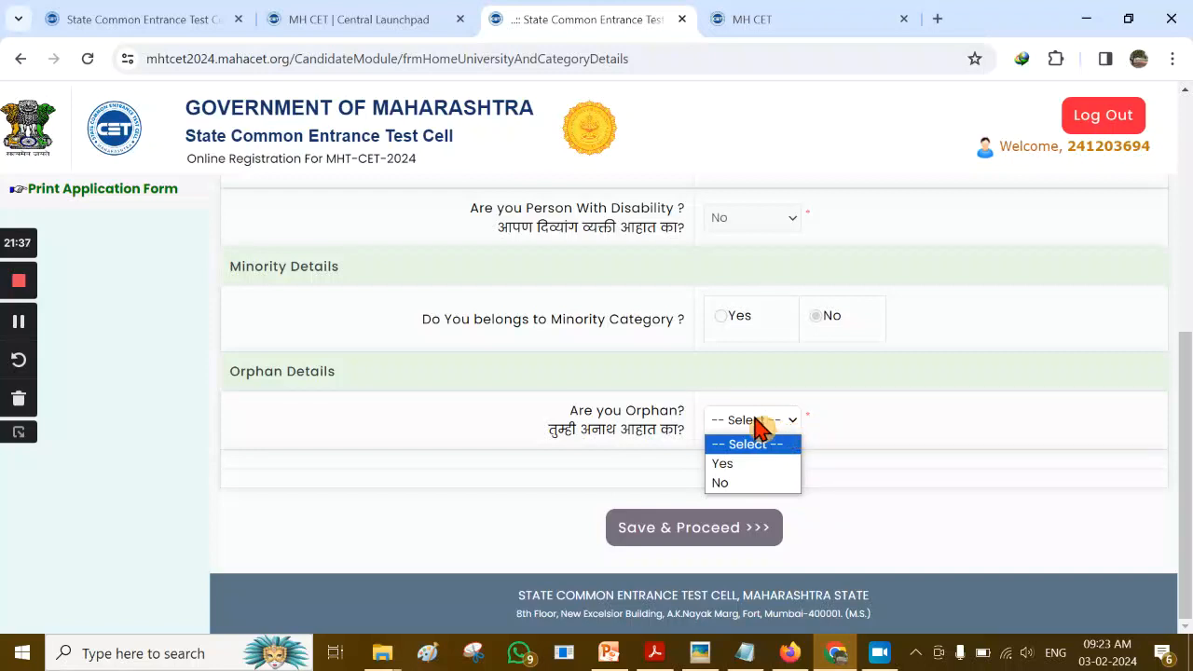
{"action": "left_click", "coordinate": [760, 485]}
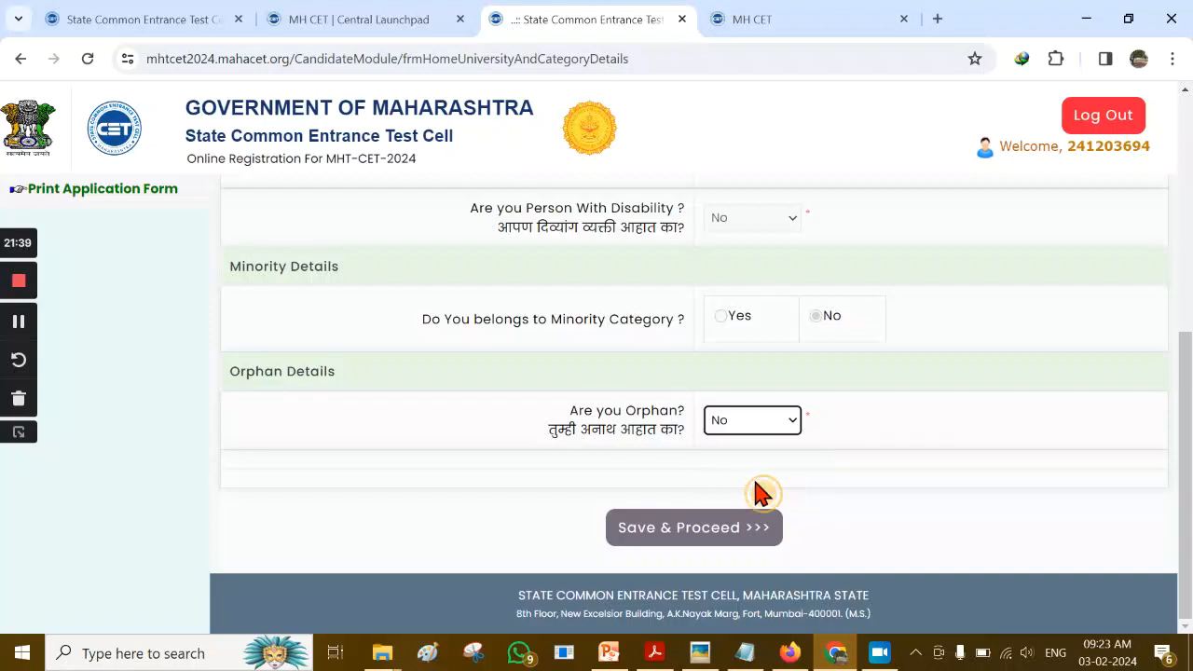
Save domicile and category, then submit prefilled qualifications (SSC 2020 71.60%, HSC 392/600)
{"action": "left_click", "coordinate": [679, 543]}
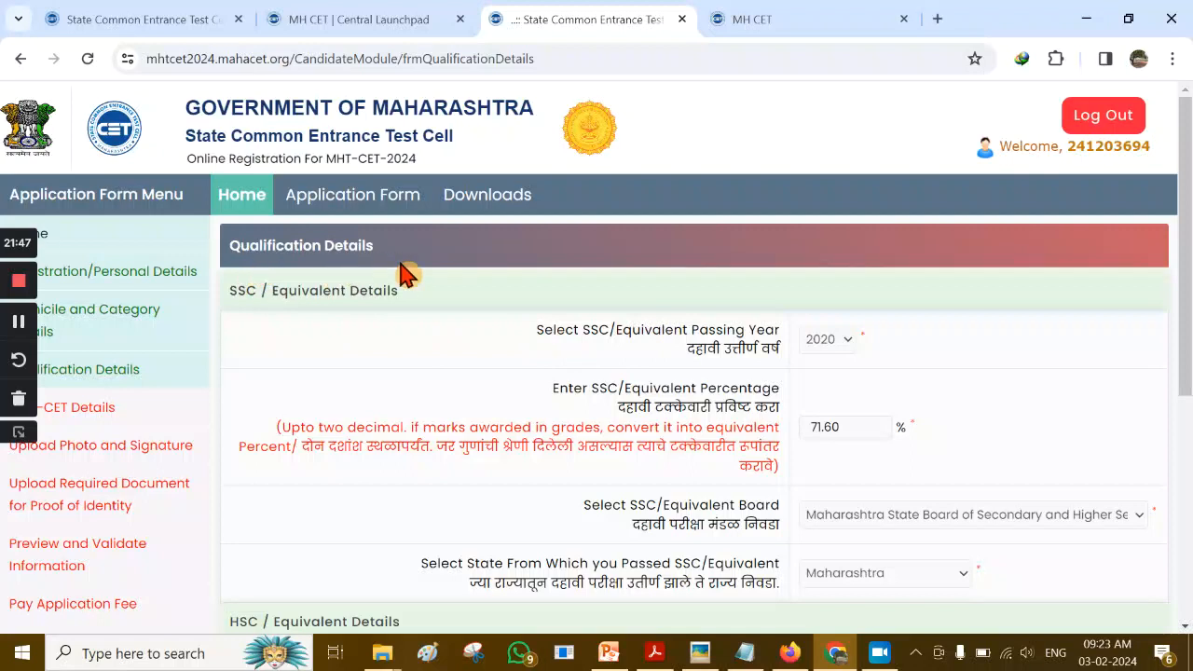
{"action": "scroll", "coordinate": [522, 312], "scroll_direction": "down", "scroll_amount": 1}
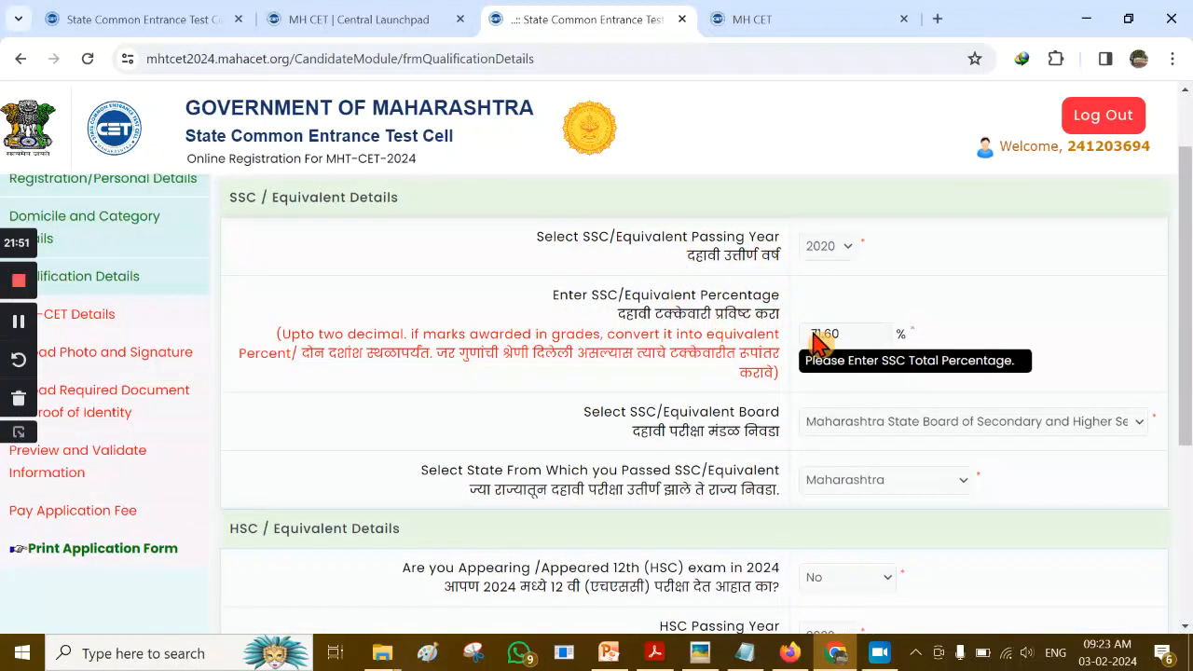
{"action": "scroll", "coordinate": [727, 399], "scroll_direction": "down", "scroll_amount": 2}
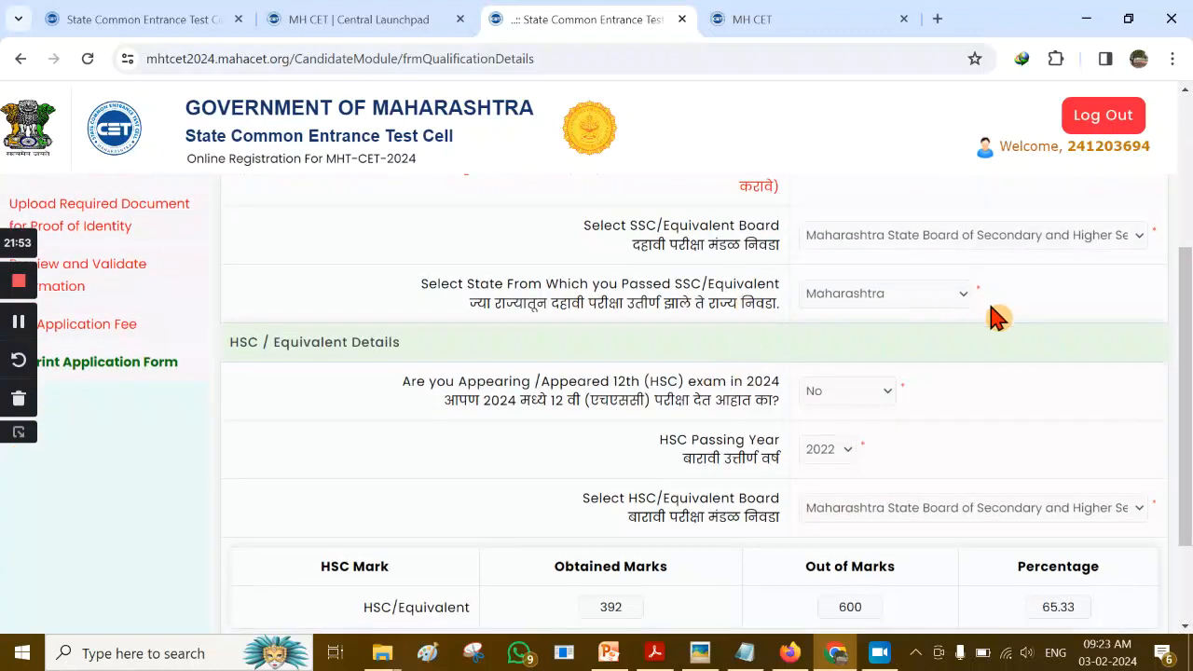
{"action": "scroll", "coordinate": [404, 375], "scroll_direction": "down", "scroll_amount": 1}
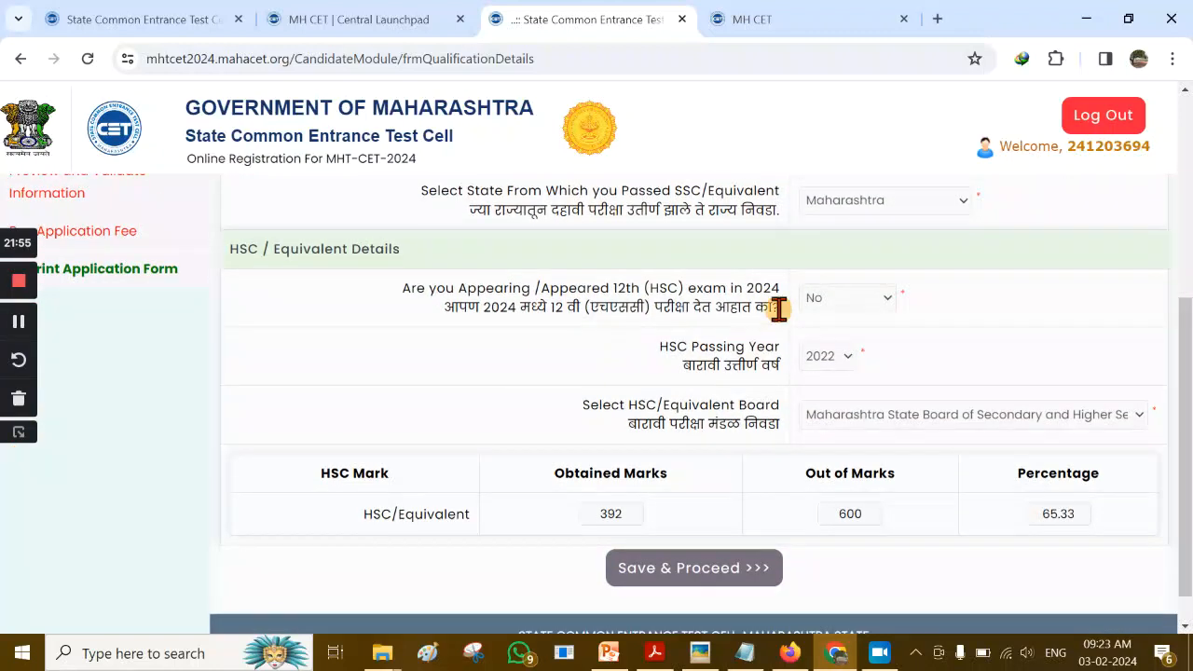
{"action": "scroll", "coordinate": [906, 550], "scroll_direction": "down", "scroll_amount": 1}
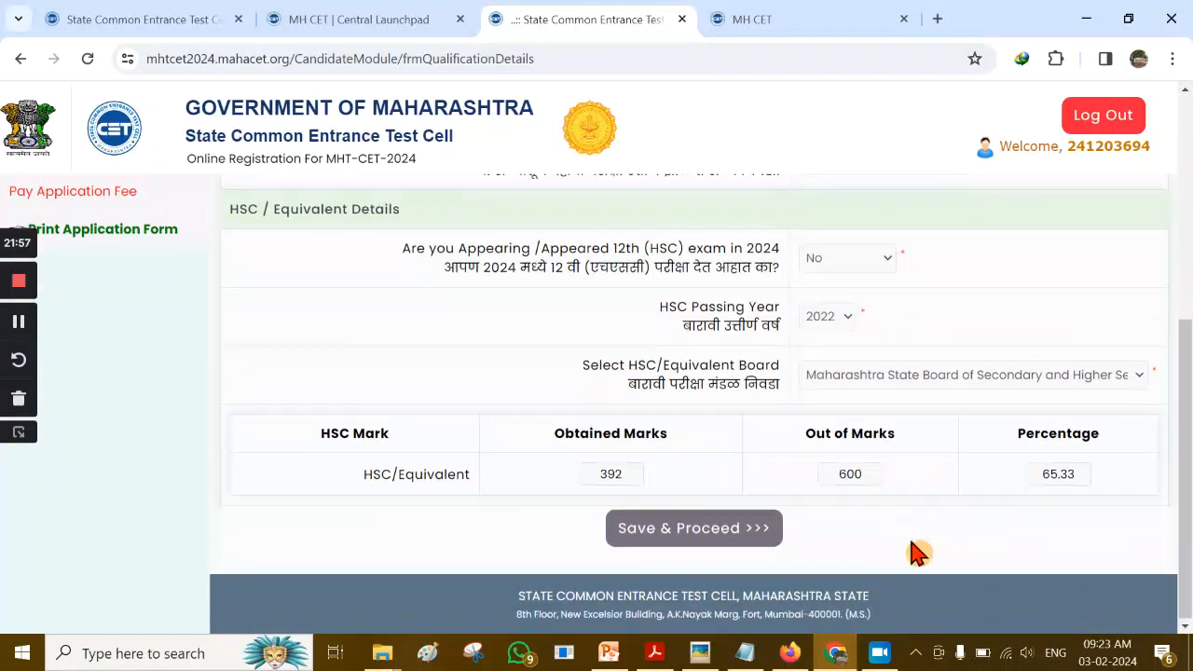
{"action": "left_click", "coordinate": [683, 539]}
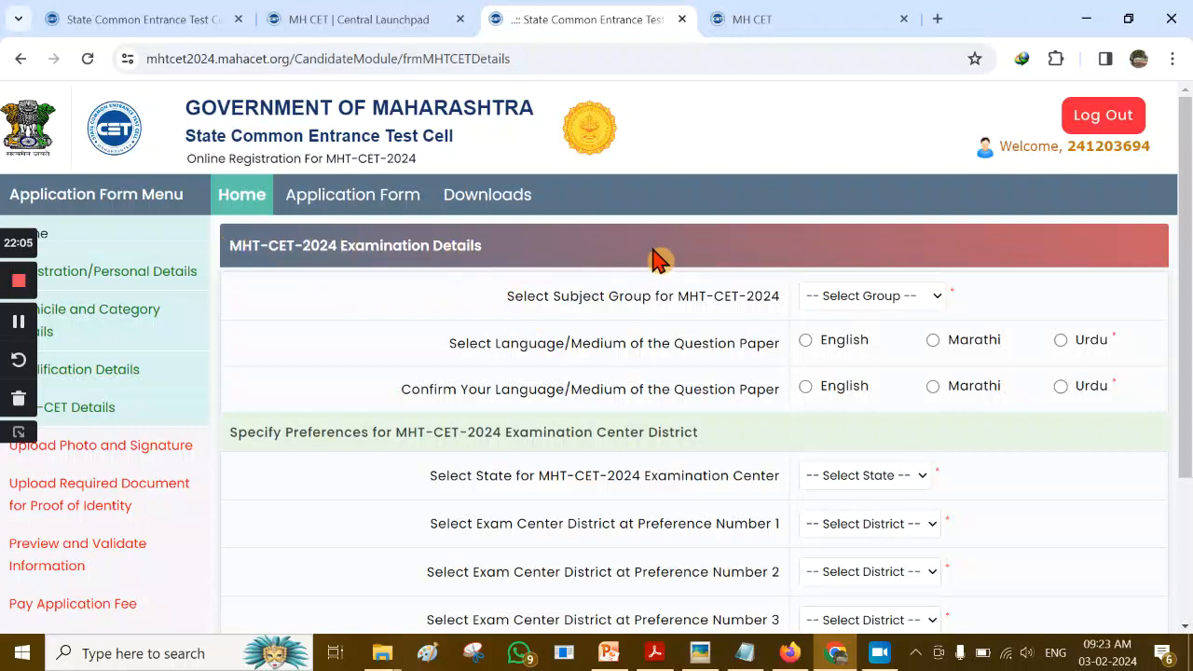
Choose PCM in the Select Subject Group list
{"action": "mouse_move", "coordinate": [1186, 251]}
{"action": "left_mouse_down"}
{"action": "mouse_move", "coordinate": [1185, 262]}
{"action": "mouse_move", "coordinate": [1188, 238]}
{"action": "left_mouse_up"}
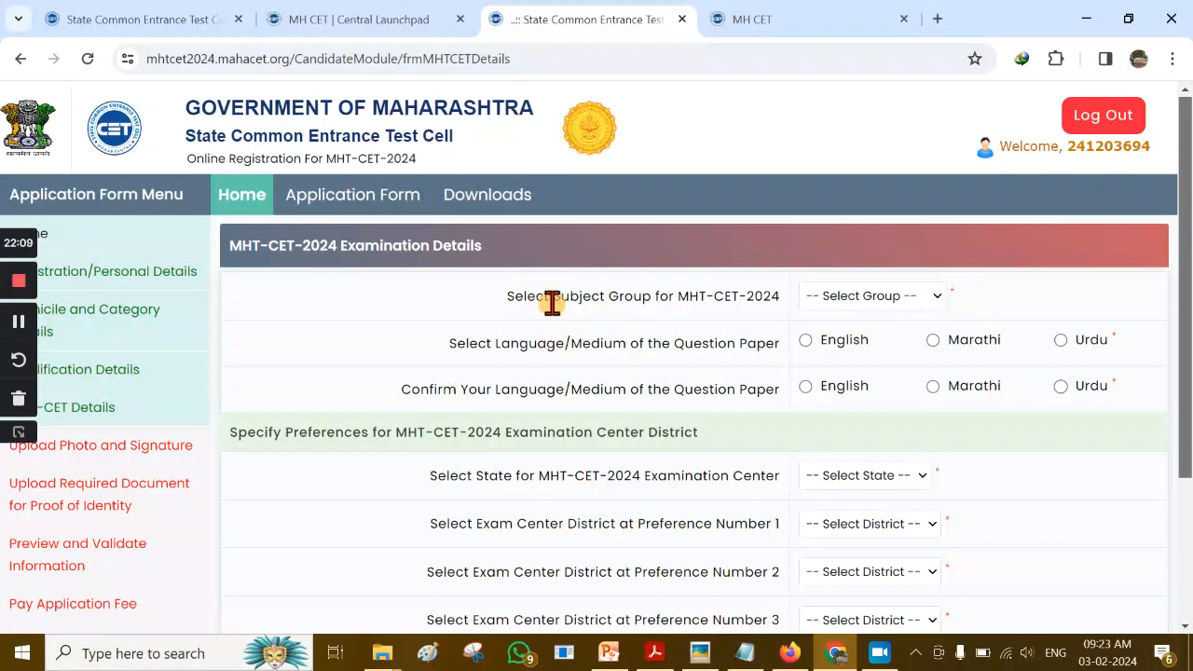
{"action": "left_click", "coordinate": [933, 300]}
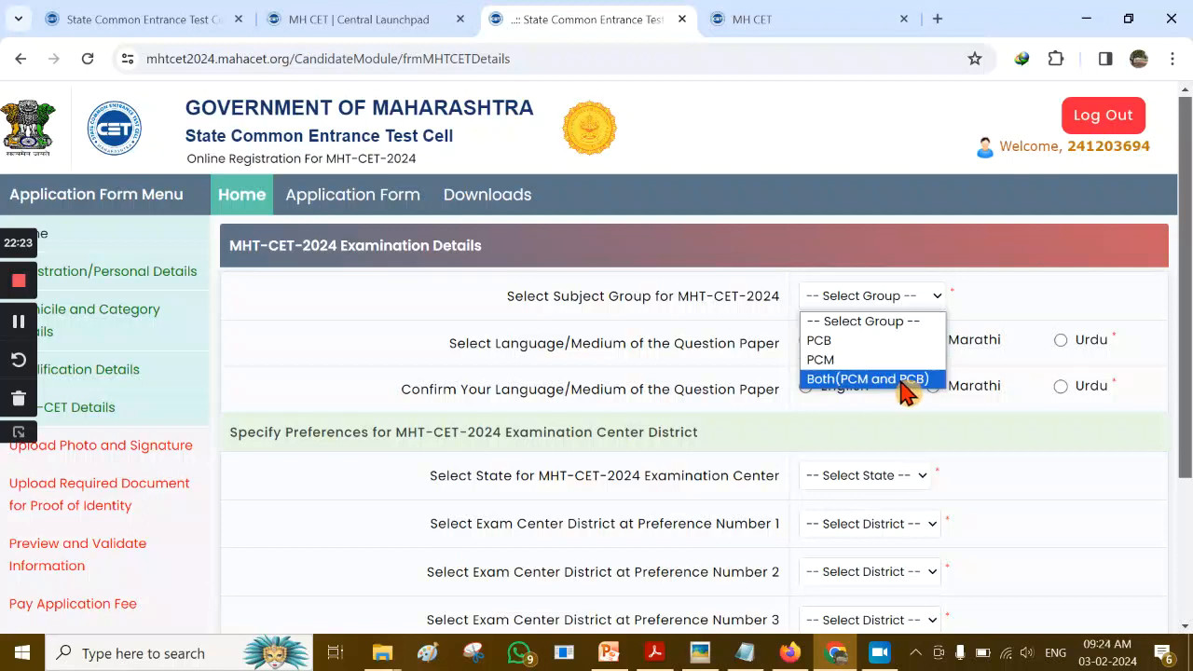
{"action": "left_click", "coordinate": [932, 302]}
{"action": "left_click", "coordinate": [918, 314]}
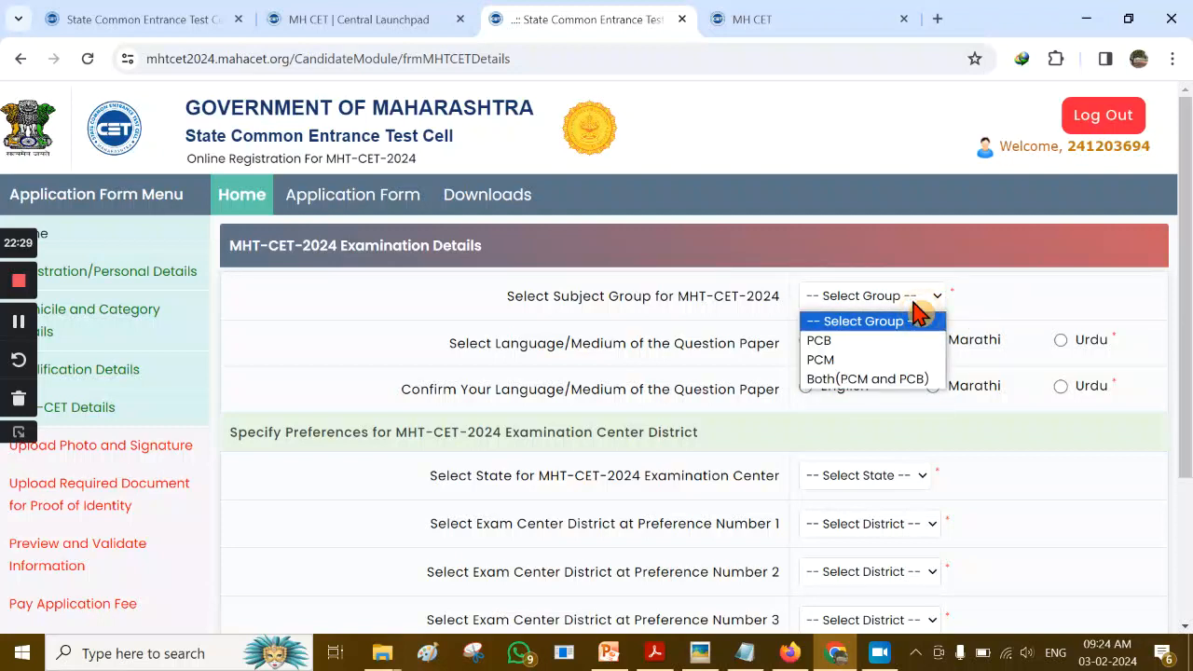
{"action": "left_click", "coordinate": [877, 362]}
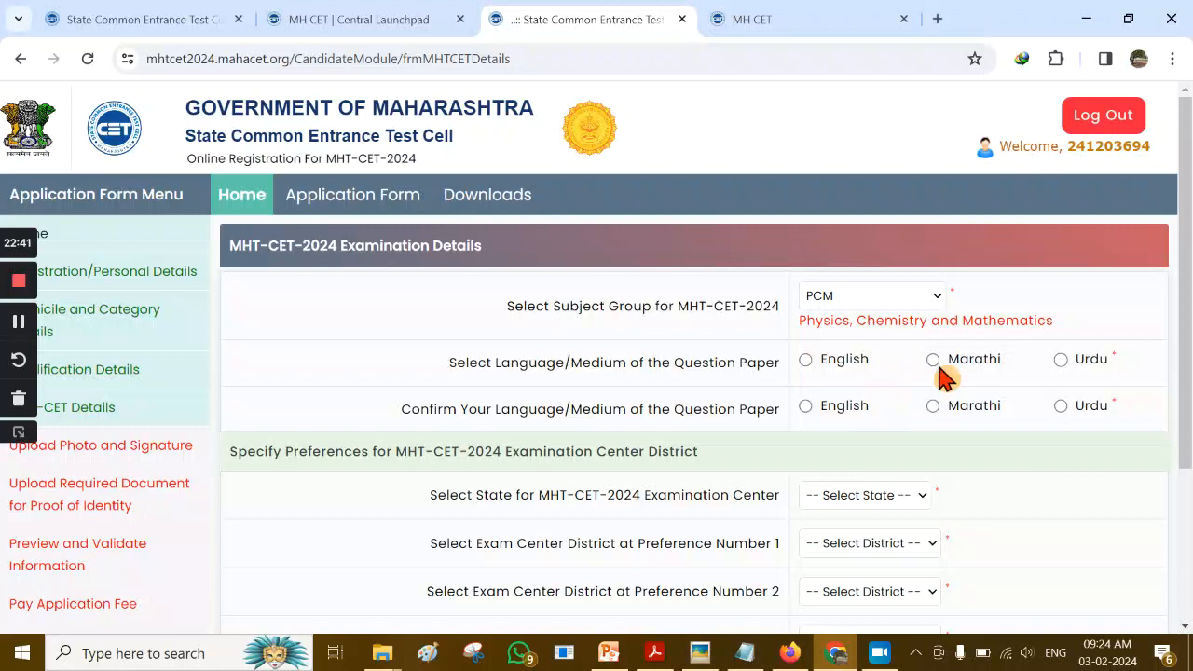
Set English as the question paper medium in both Language/Medium rows
{"action": "left_click", "coordinate": [807, 364]}
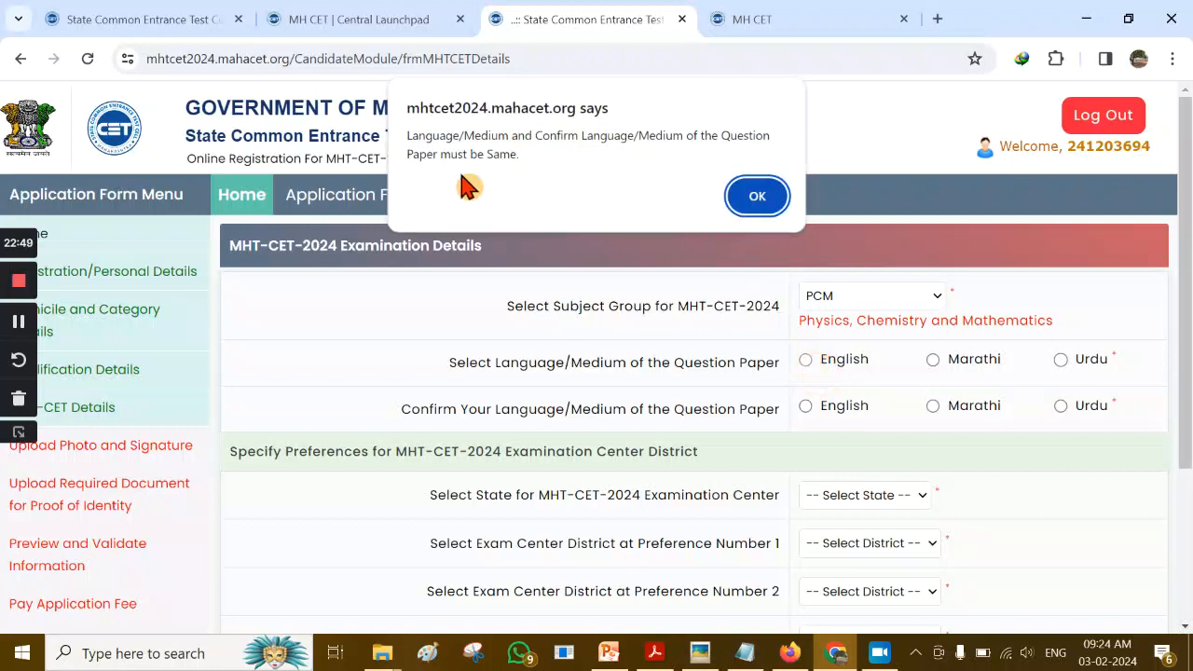
{"action": "left_click", "coordinate": [758, 200]}
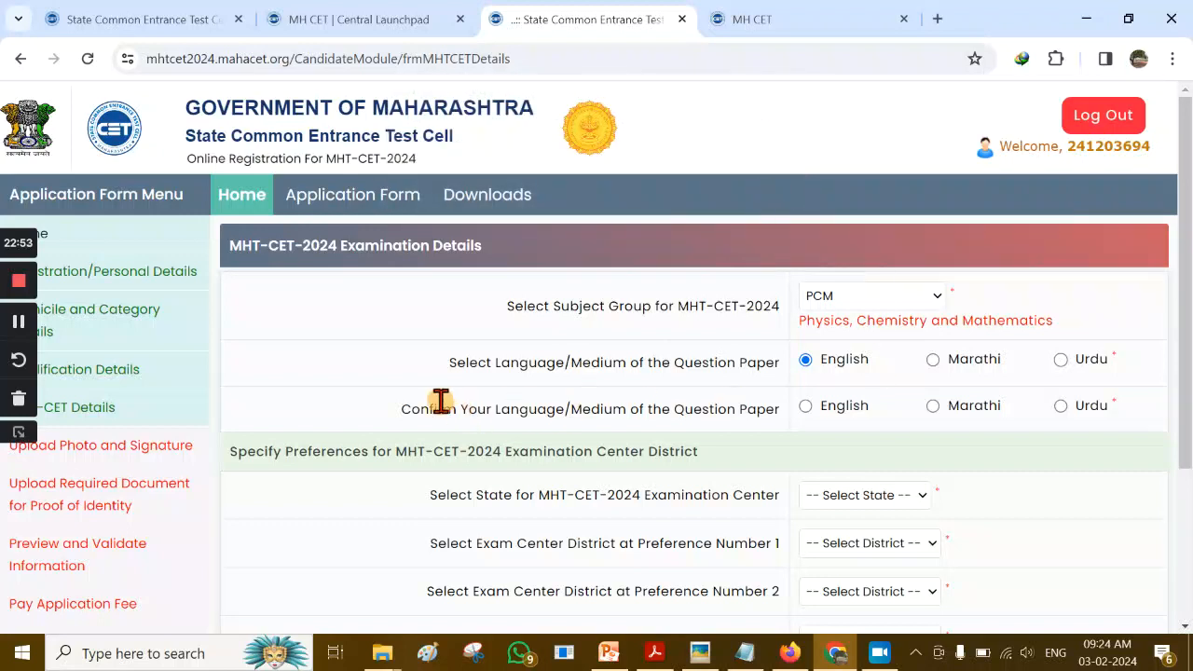
{"action": "left_click", "coordinate": [806, 408]}
{"action": "scroll", "coordinate": [658, 445], "scroll_direction": "down", "scroll_amount": 2}
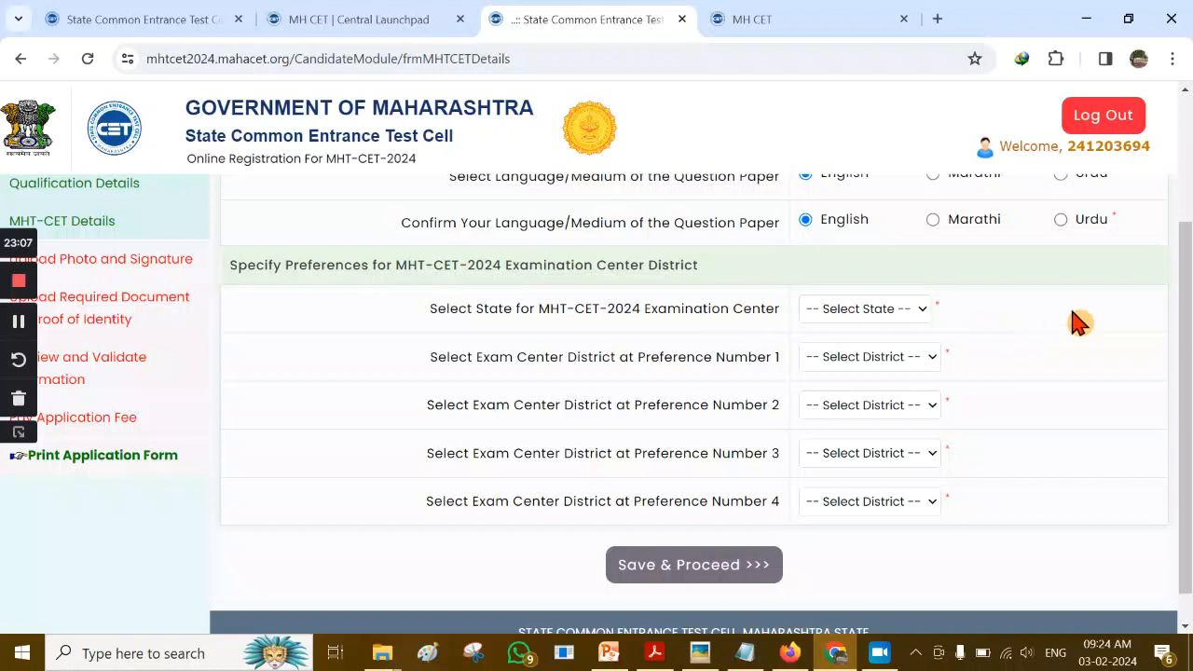
{"action": "left_click_drag", "start_coordinate": [1188, 328], "coordinate": [1185, 295]}
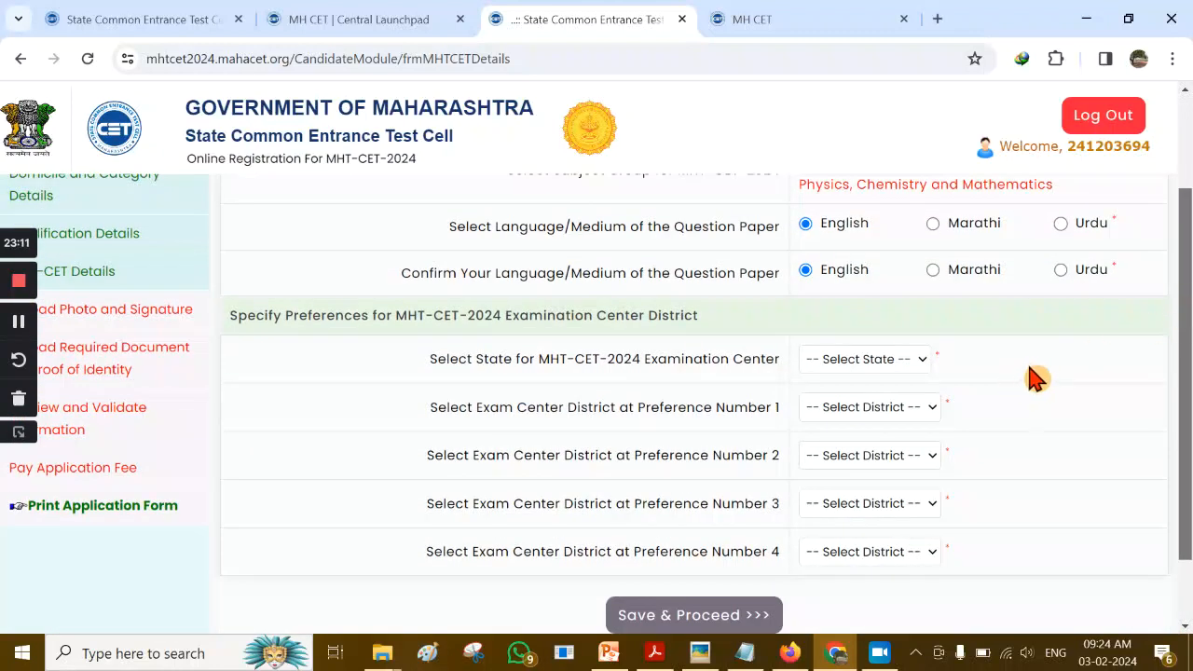
Keep Maharashtra as exam centre state and set district preference 1 to Sangli
{"action": "left_click", "coordinate": [923, 363]}
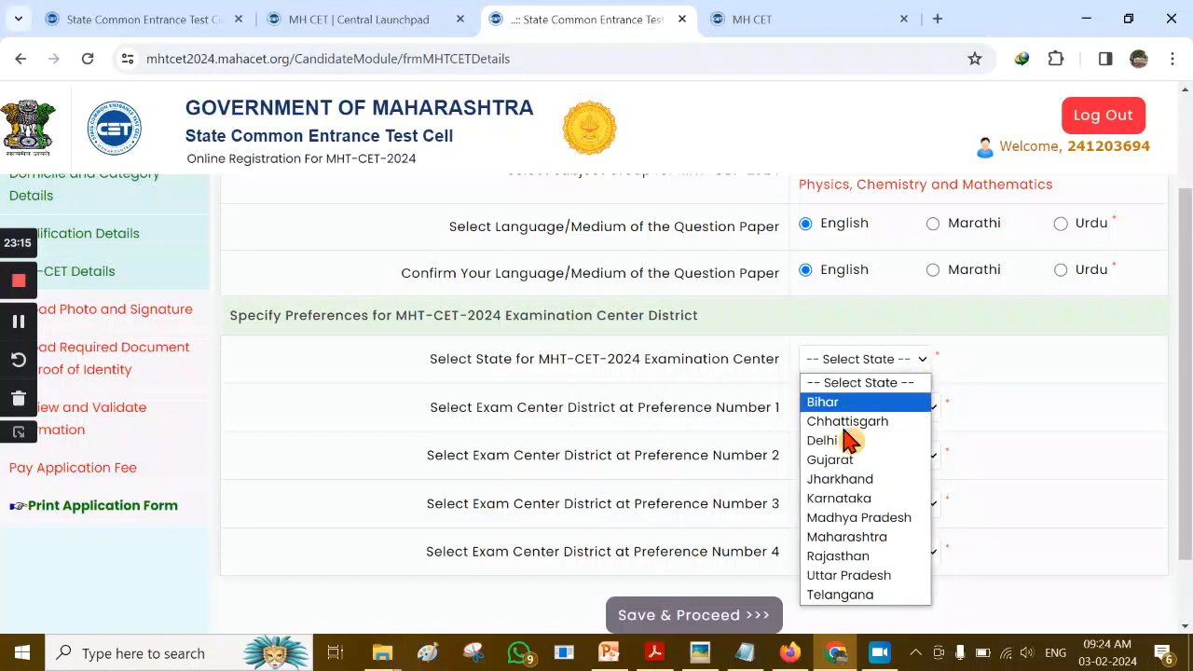
{"action": "left_click", "coordinate": [900, 539]}
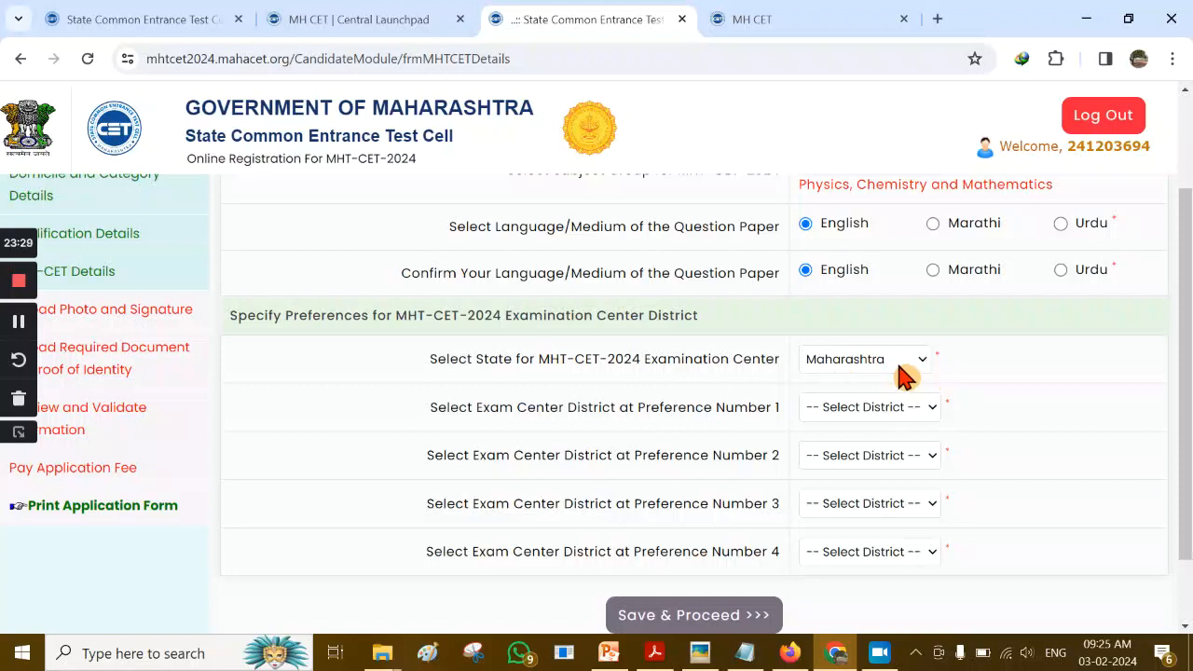
{"action": "left_click", "coordinate": [906, 365]}
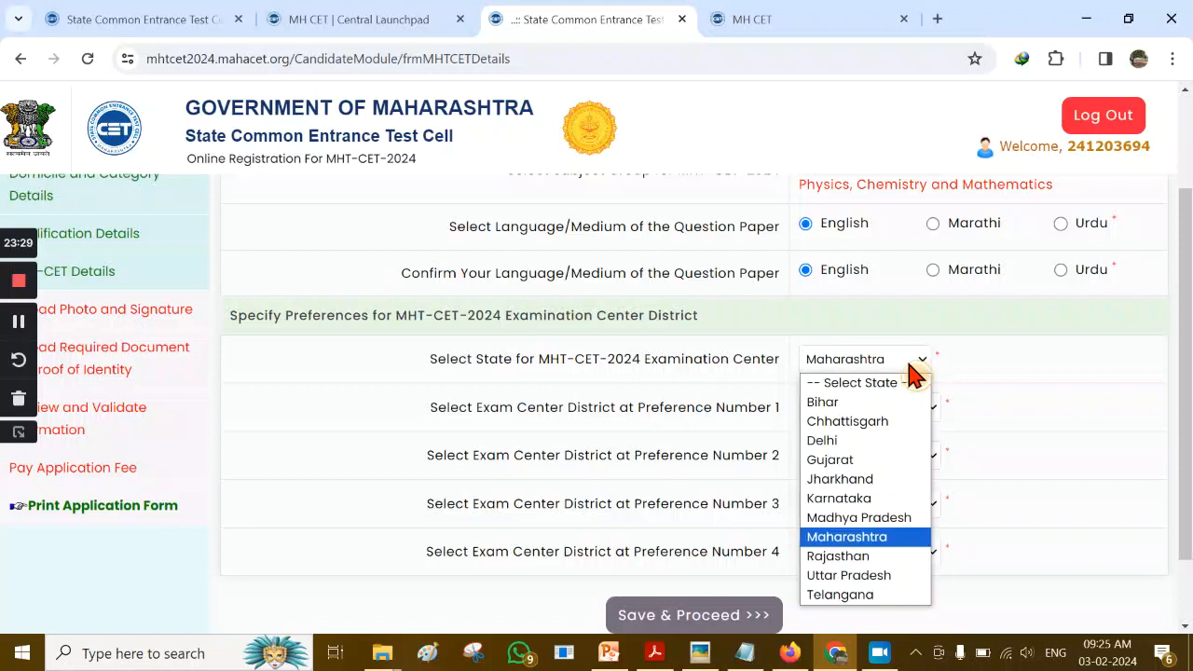
{"action": "left_click", "coordinate": [1030, 356]}
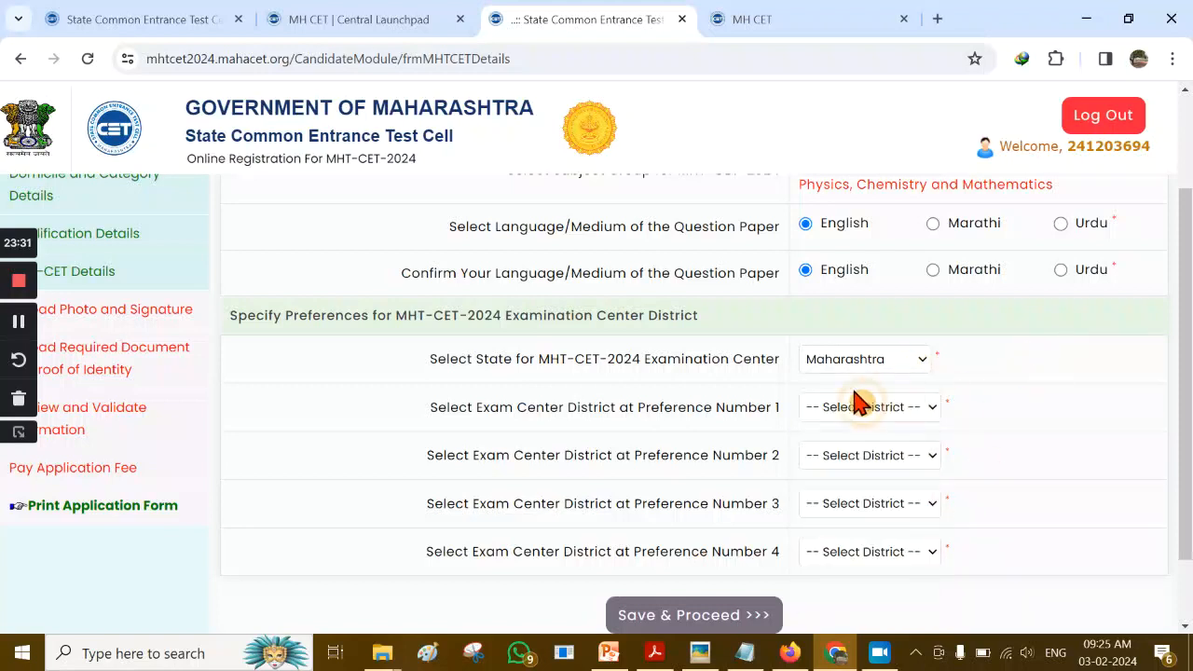
{"action": "left_click", "coordinate": [932, 409]}
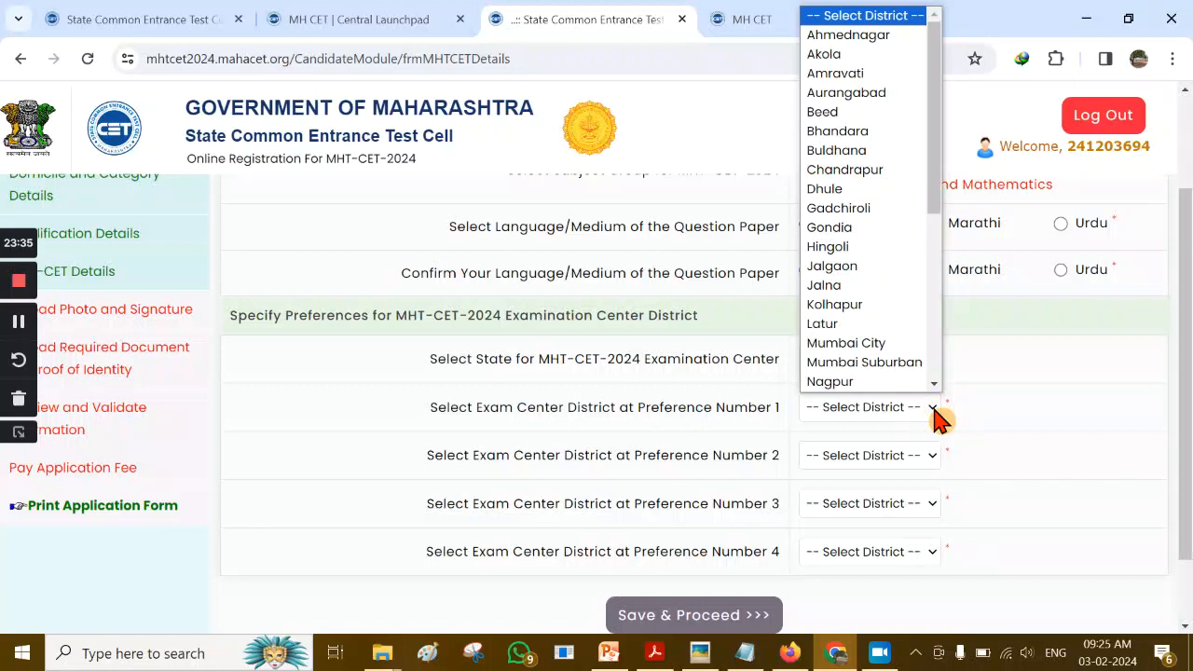
{"action": "key", "text": "l"}
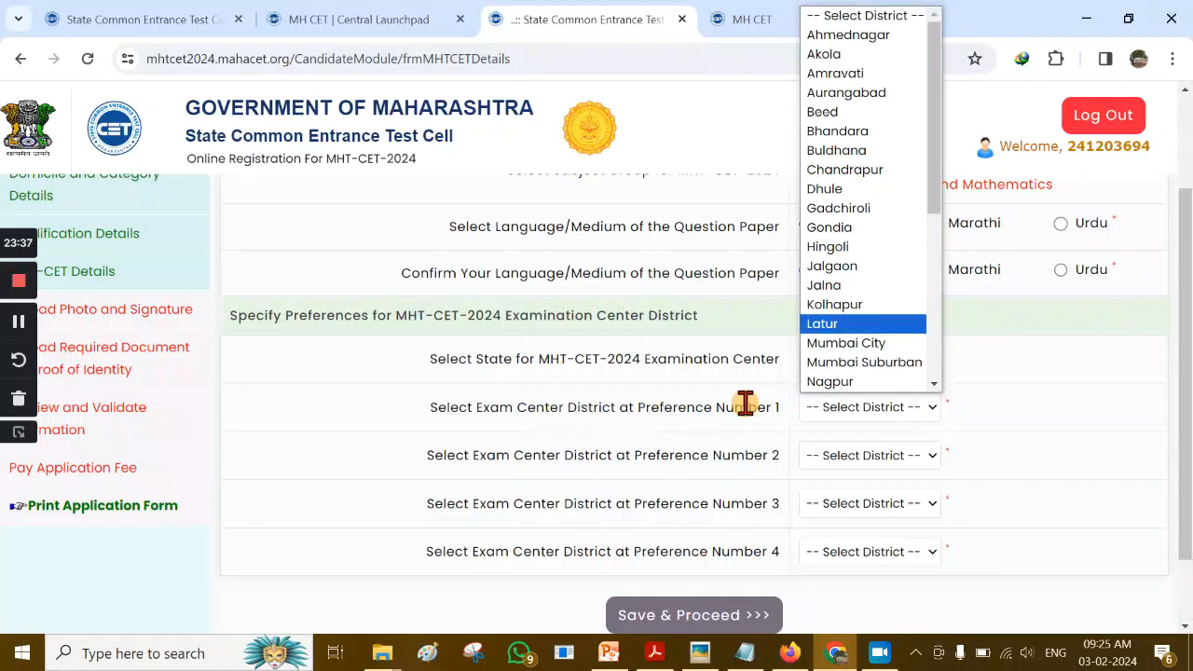
{"action": "left_click_drag", "start_coordinate": [935, 164], "coordinate": [938, 251]}
{"action": "scroll", "coordinate": [905, 346], "scroll_direction": "down", "scroll_amount": 3}
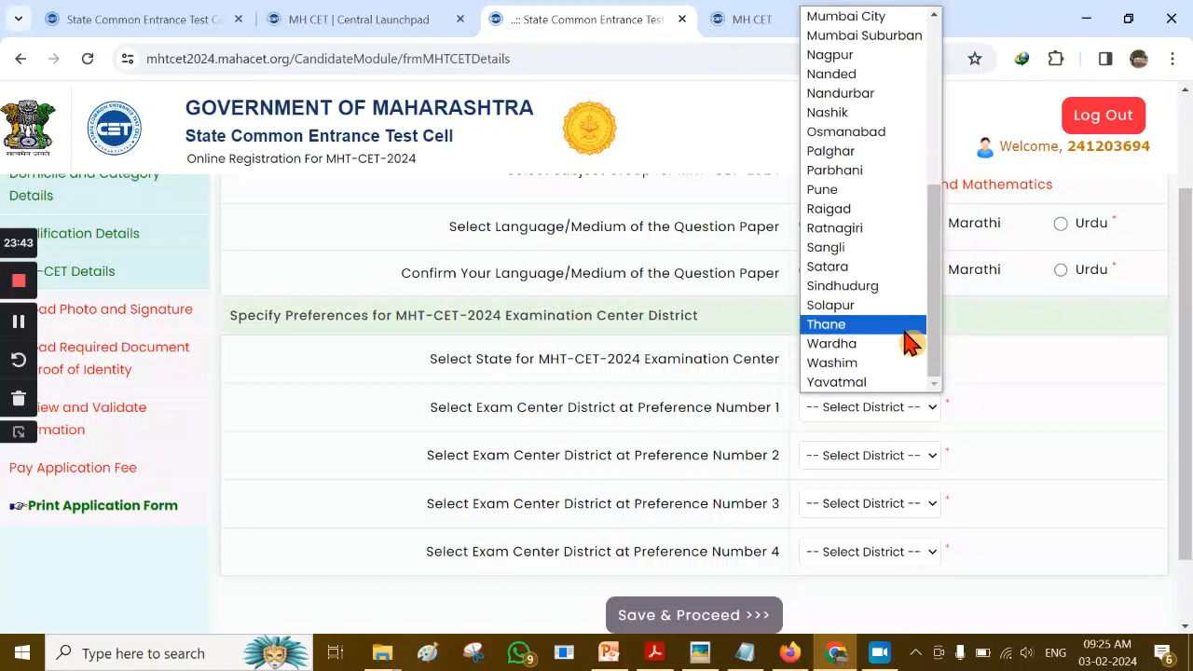
{"action": "left_click", "coordinate": [881, 247]}
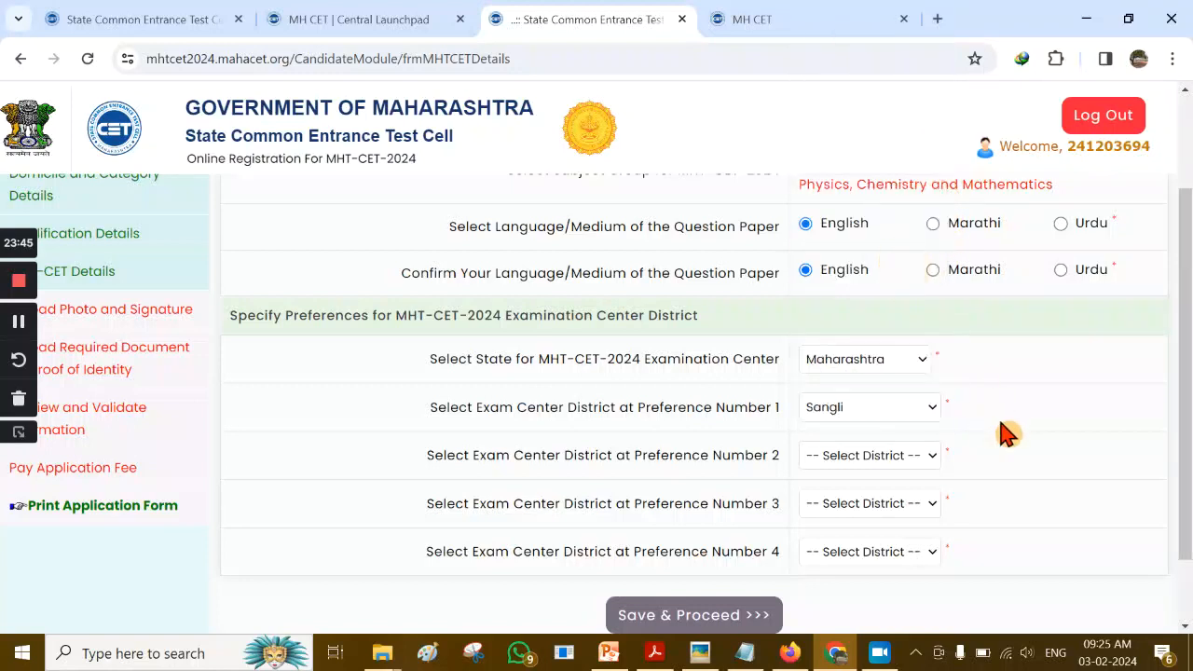
Set district preferences 2–4 to Kolhapur, Satara and Pune, then save and continue
{"action": "left_click", "coordinate": [925, 456]}
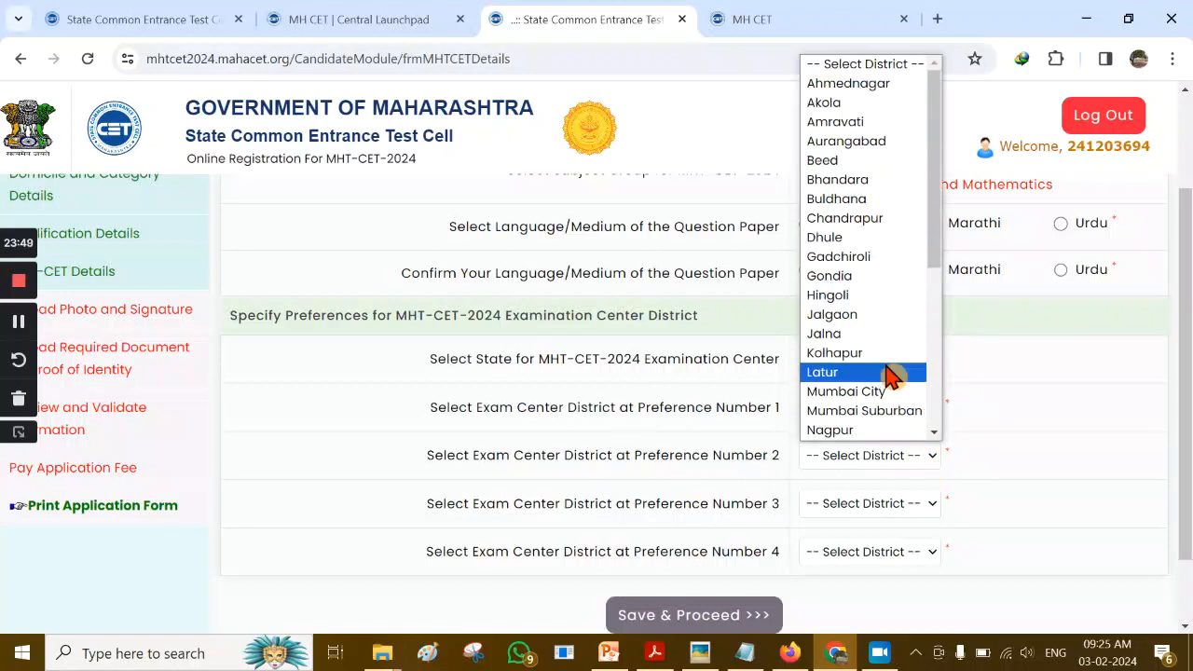
{"action": "left_click", "coordinate": [893, 364]}
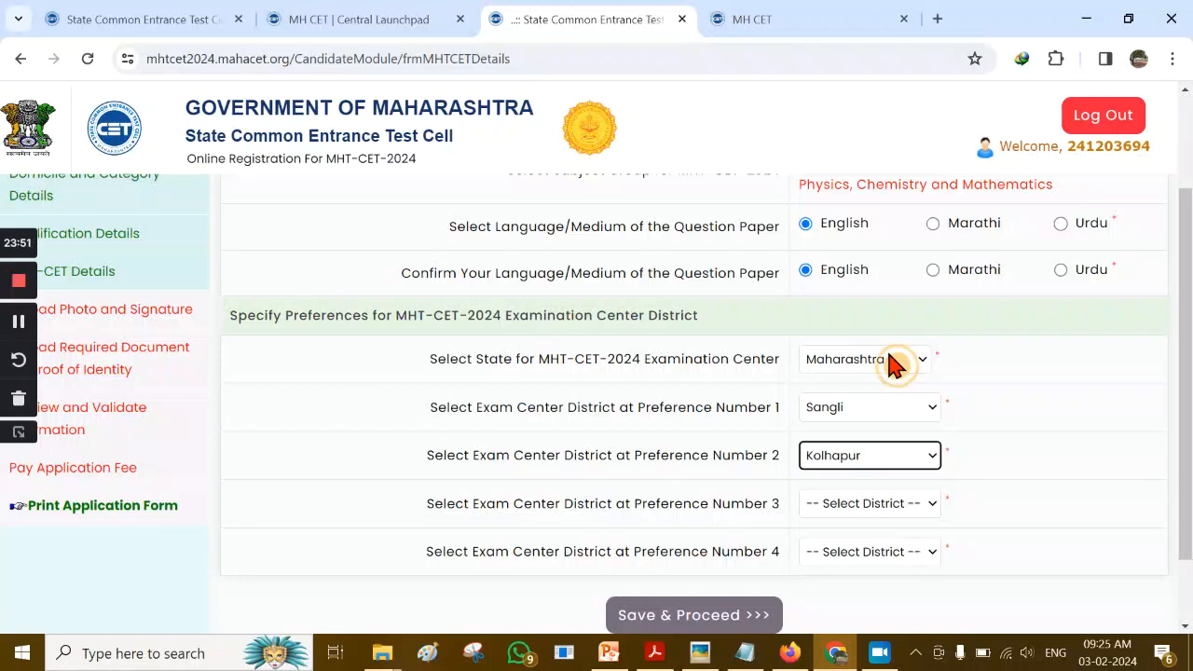
{"action": "left_click", "coordinate": [881, 508]}
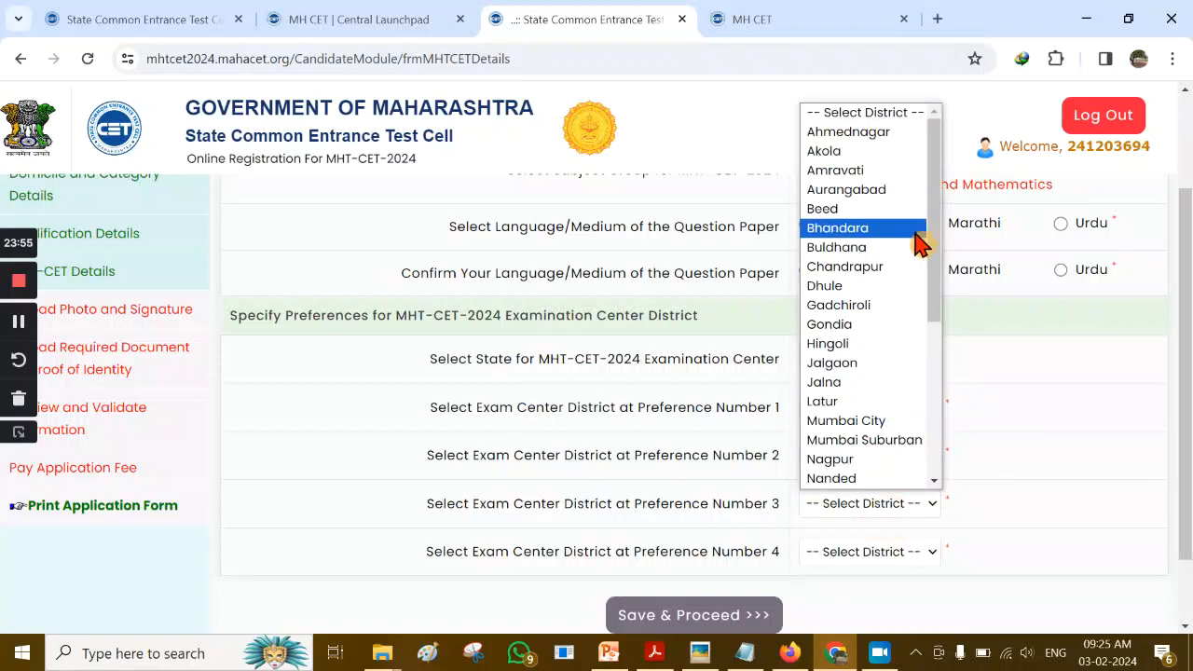
{"action": "left_click_drag", "start_coordinate": [937, 235], "coordinate": [932, 373]}
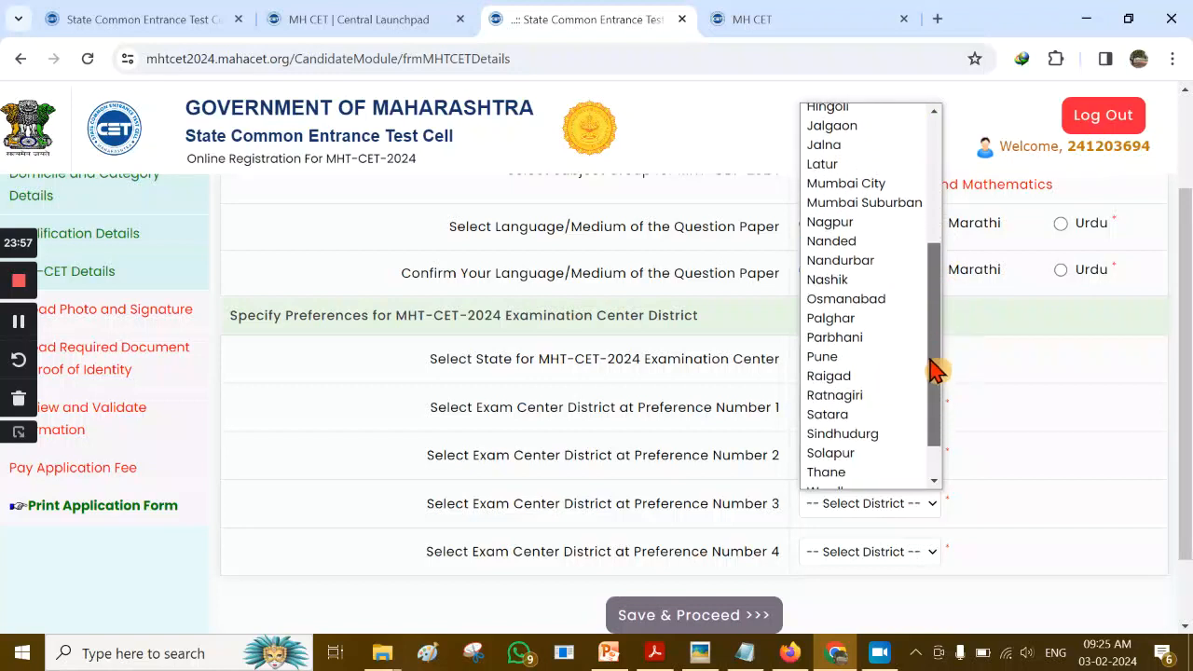
{"action": "left_click", "coordinate": [887, 414]}
{"action": "left_click", "coordinate": [1014, 449]}
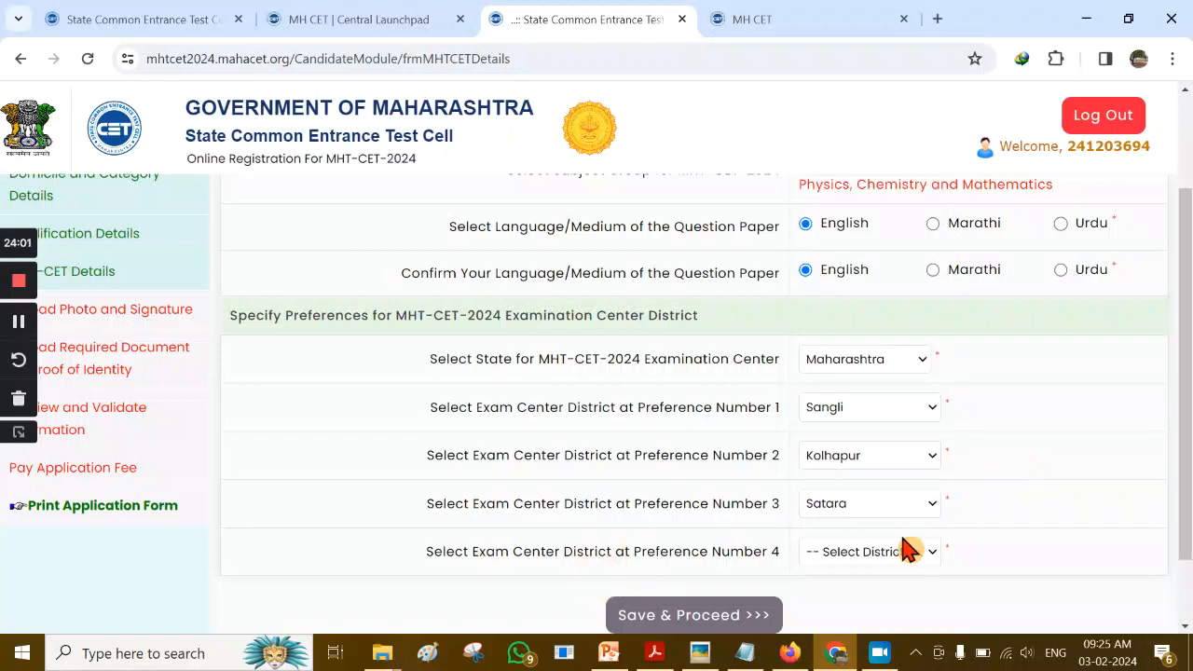
{"action": "left_click", "coordinate": [927, 560]}
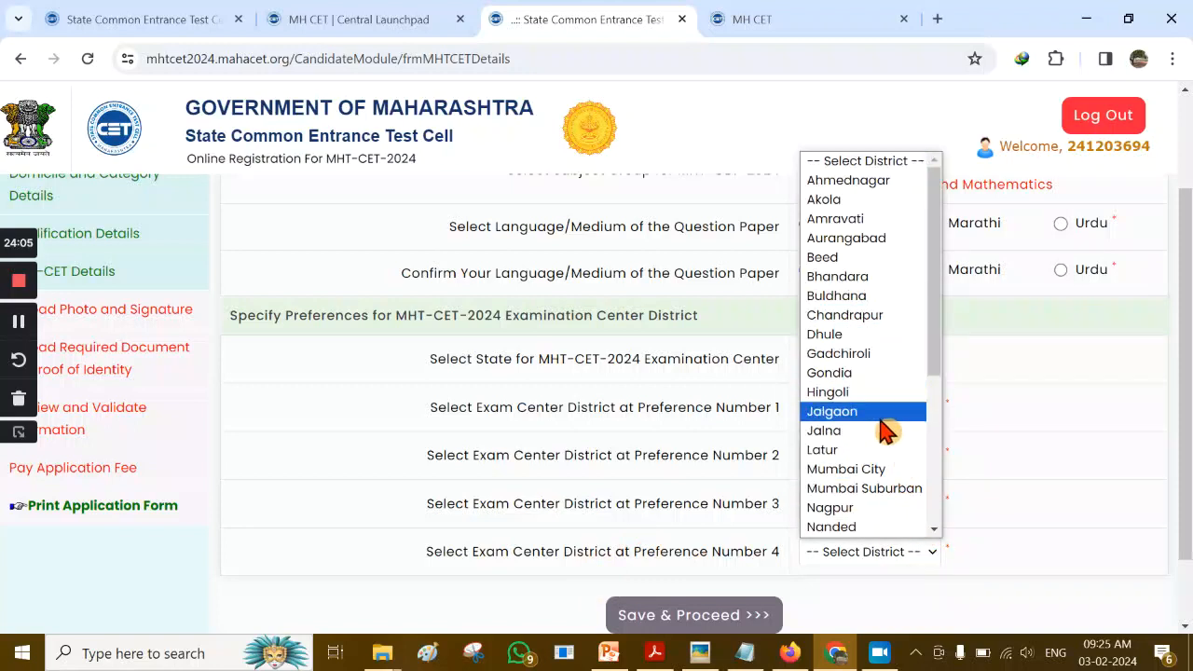
{"action": "scroll", "coordinate": [876, 421], "scroll_direction": "down", "scroll_amount": 2}
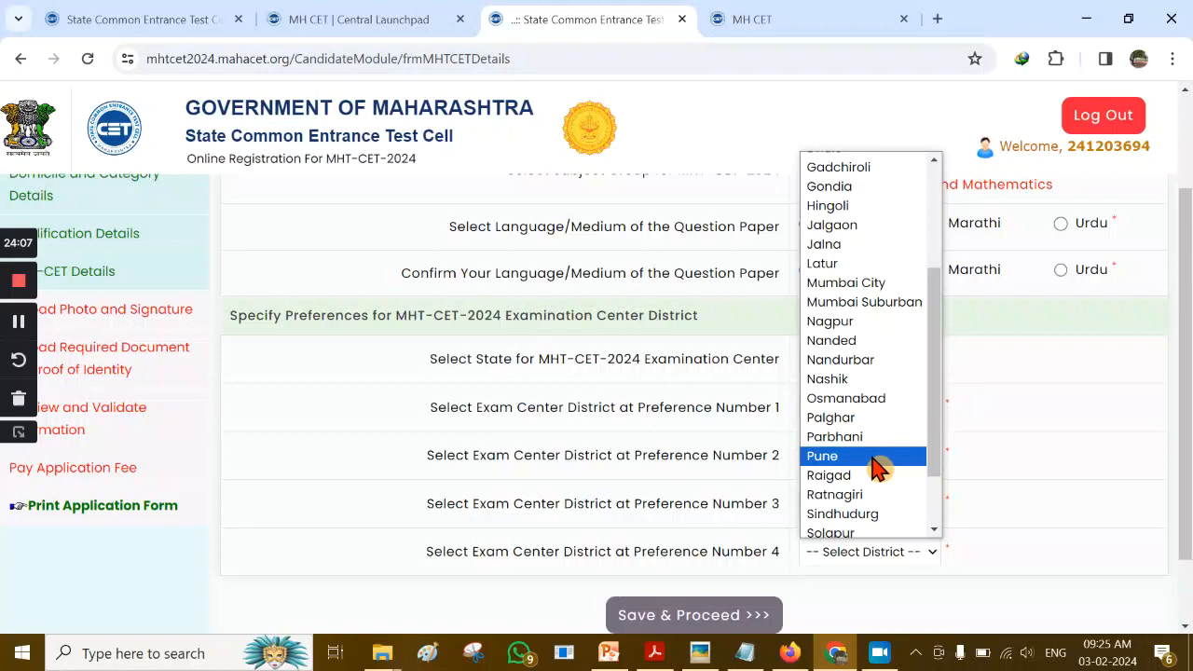
{"action": "left_click", "coordinate": [876, 458]}
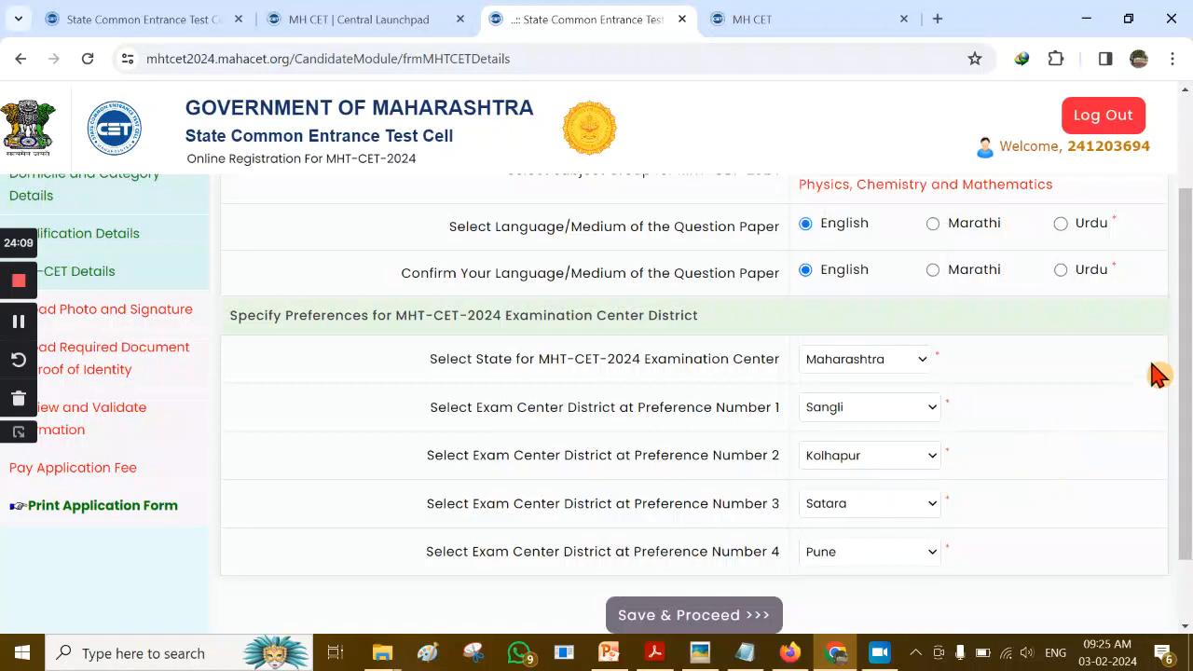
{"action": "scroll", "coordinate": [1183, 363], "scroll_direction": "down", "scroll_amount": 1}
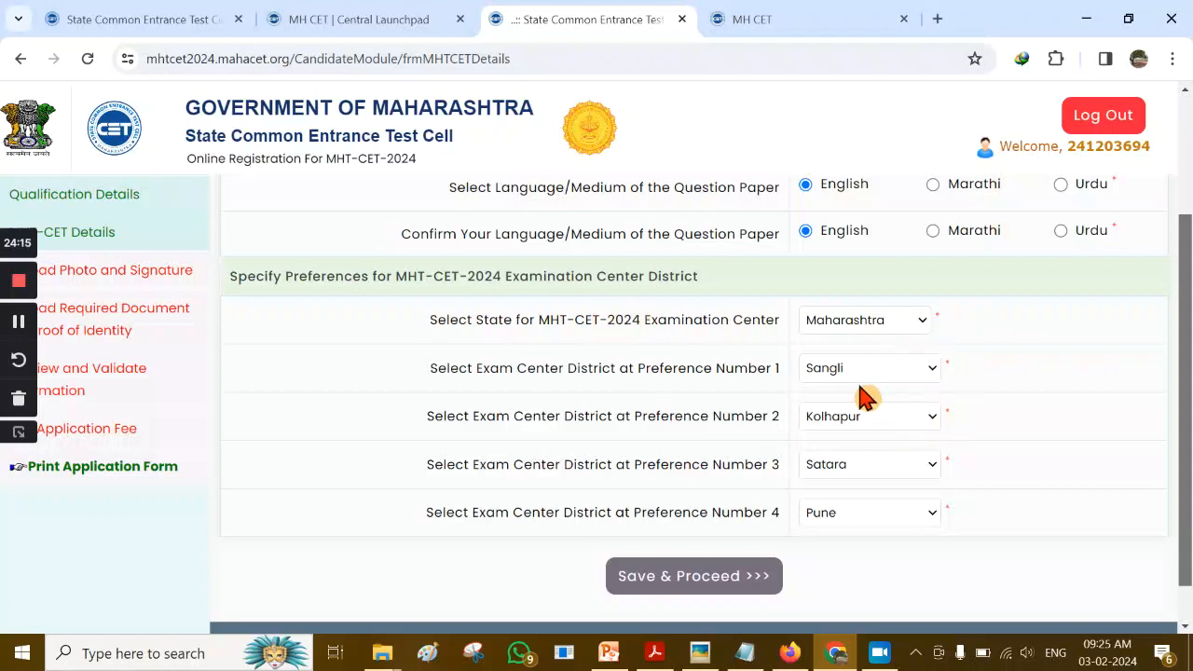
{"action": "left_click", "coordinate": [683, 577]}
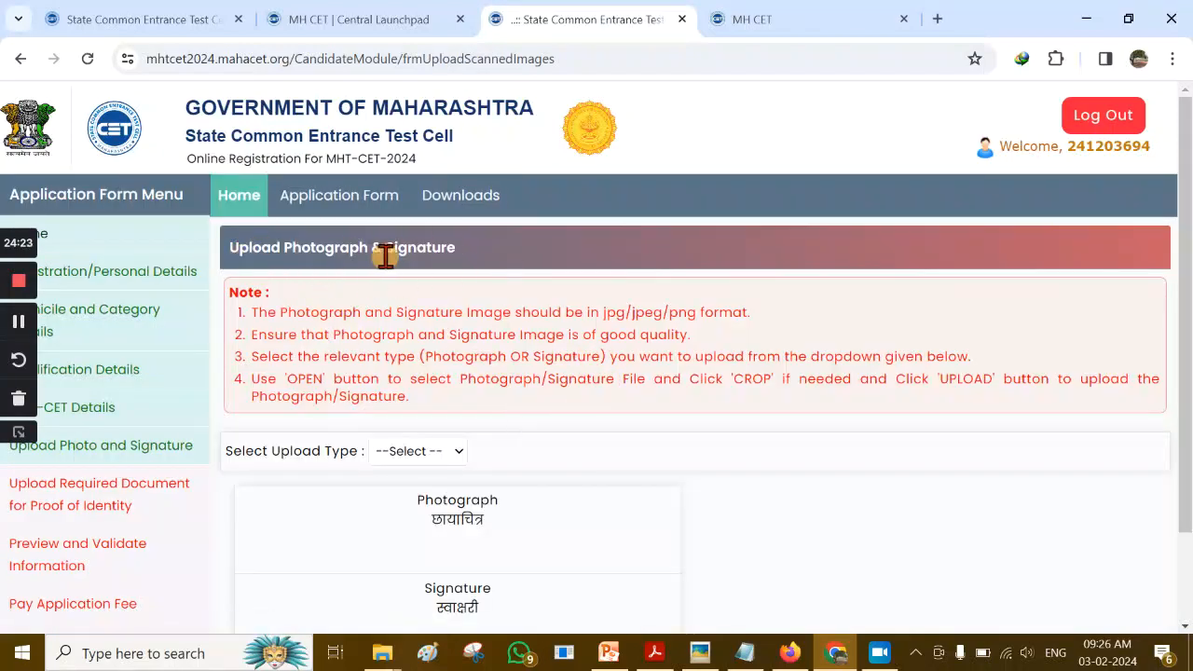
Choose Photograph in the Select Upload Type dropdown
{"action": "scroll", "coordinate": [559, 267], "scroll_direction": "down", "scroll_amount": 1}
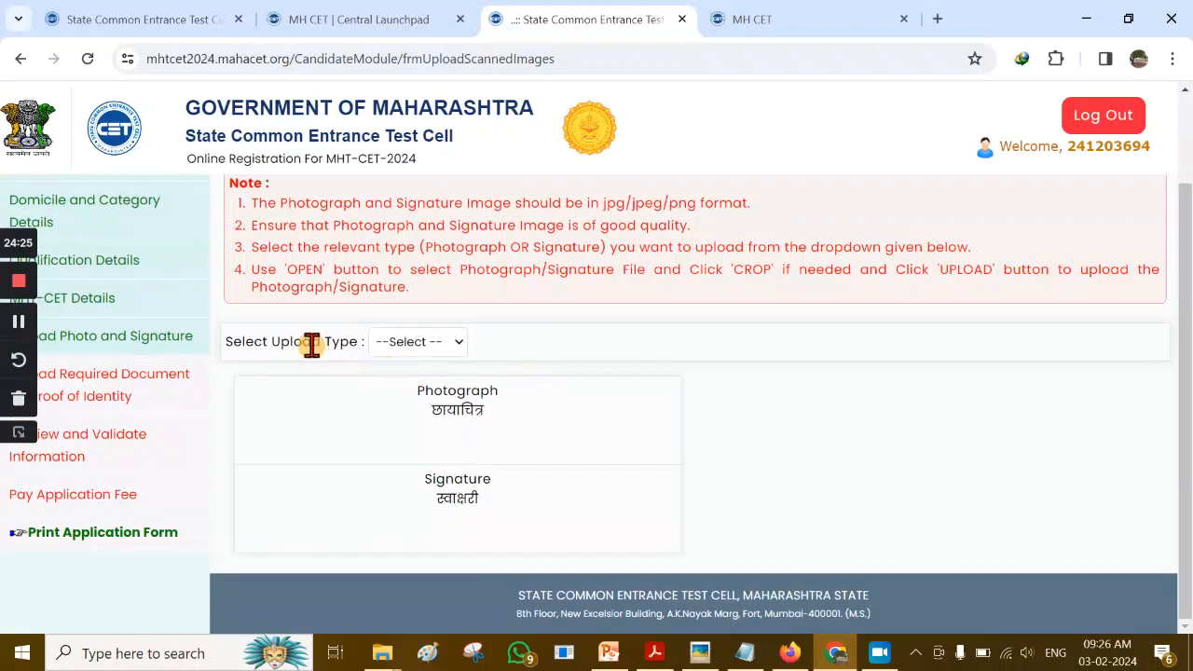
{"action": "scroll", "coordinate": [754, 358], "scroll_direction": "up", "scroll_amount": 1}
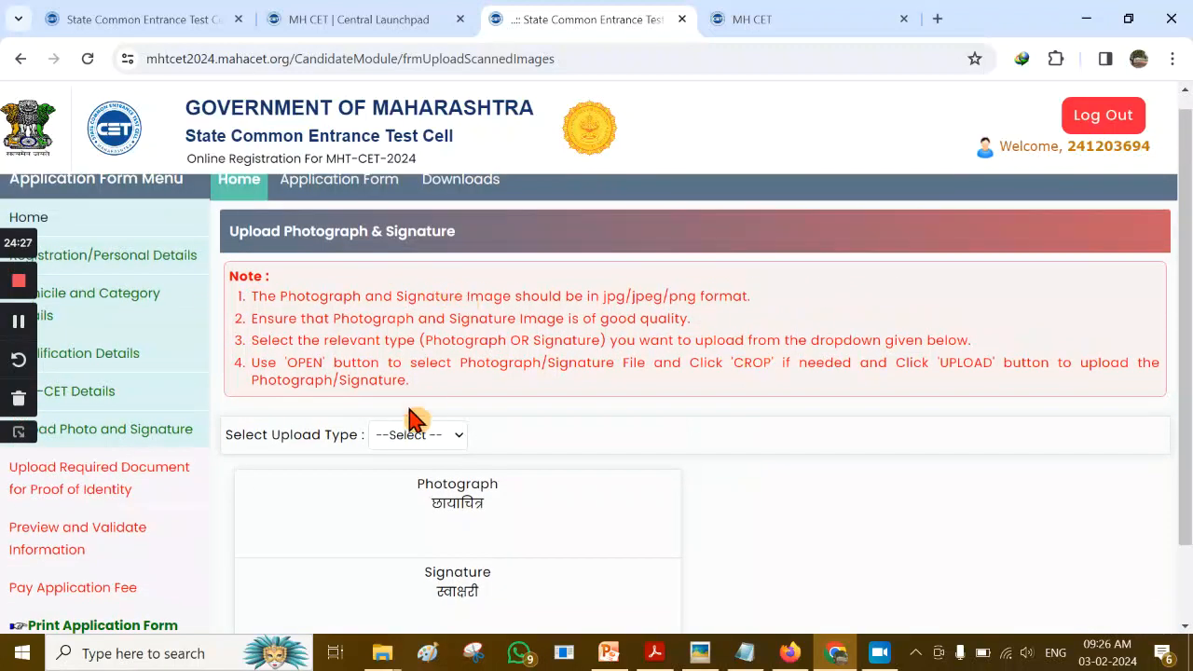
{"action": "left_click", "coordinate": [458, 451]}
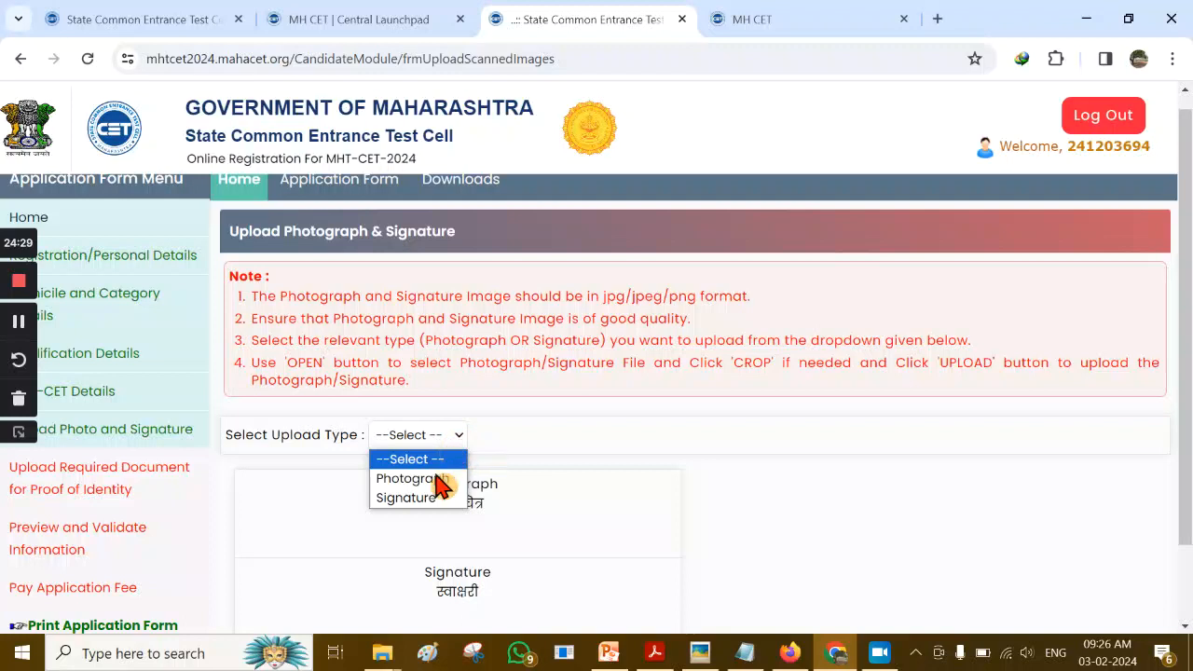
{"action": "left_click", "coordinate": [433, 480]}
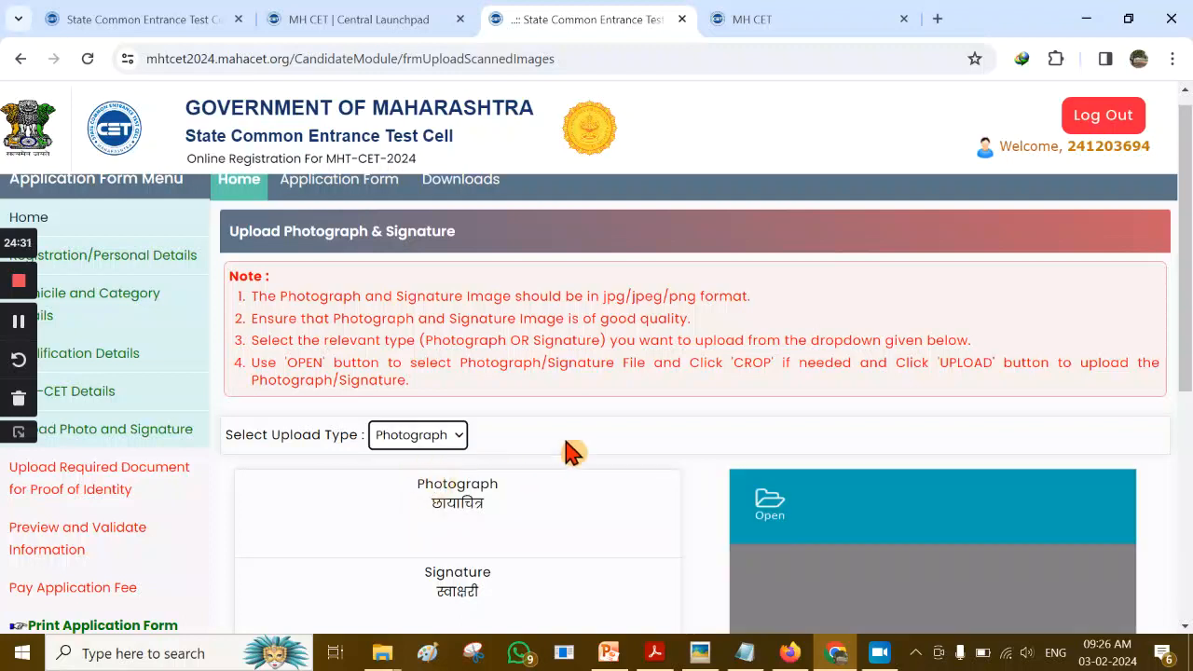
{"action": "scroll", "coordinate": [866, 438], "scroll_direction": "down", "scroll_amount": 1}
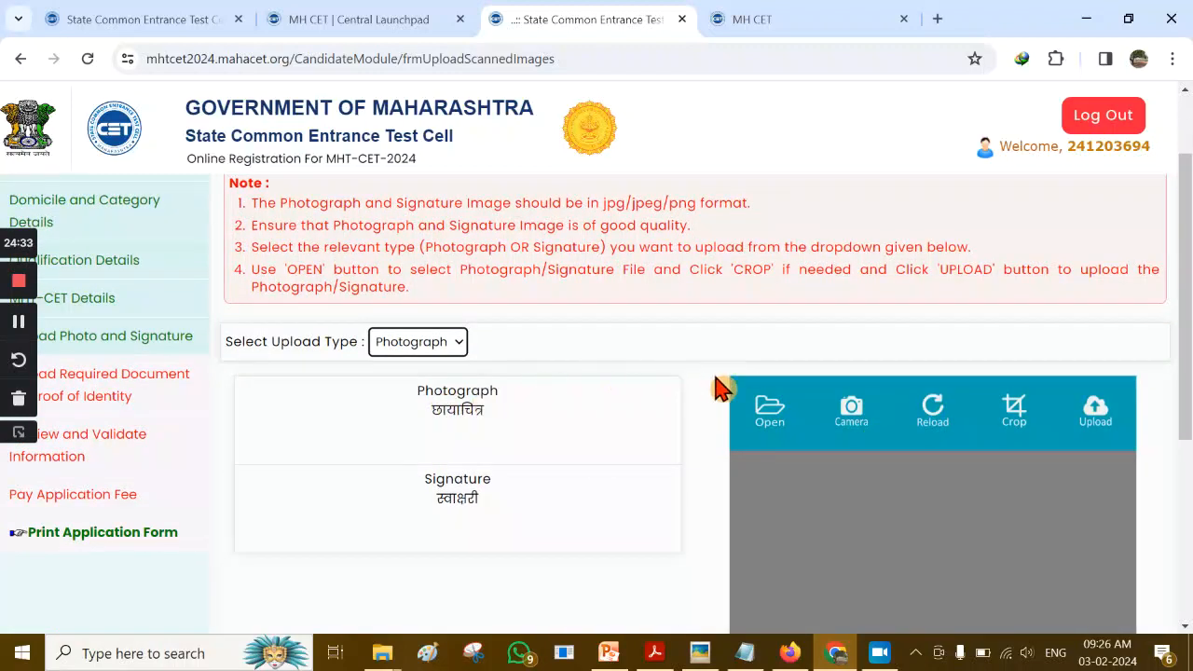
Browse the file picker to D:\New folder\CET 2024 REGISTRATION
{"action": "scroll", "coordinate": [866, 482], "scroll_direction": "down", "scroll_amount": 2}
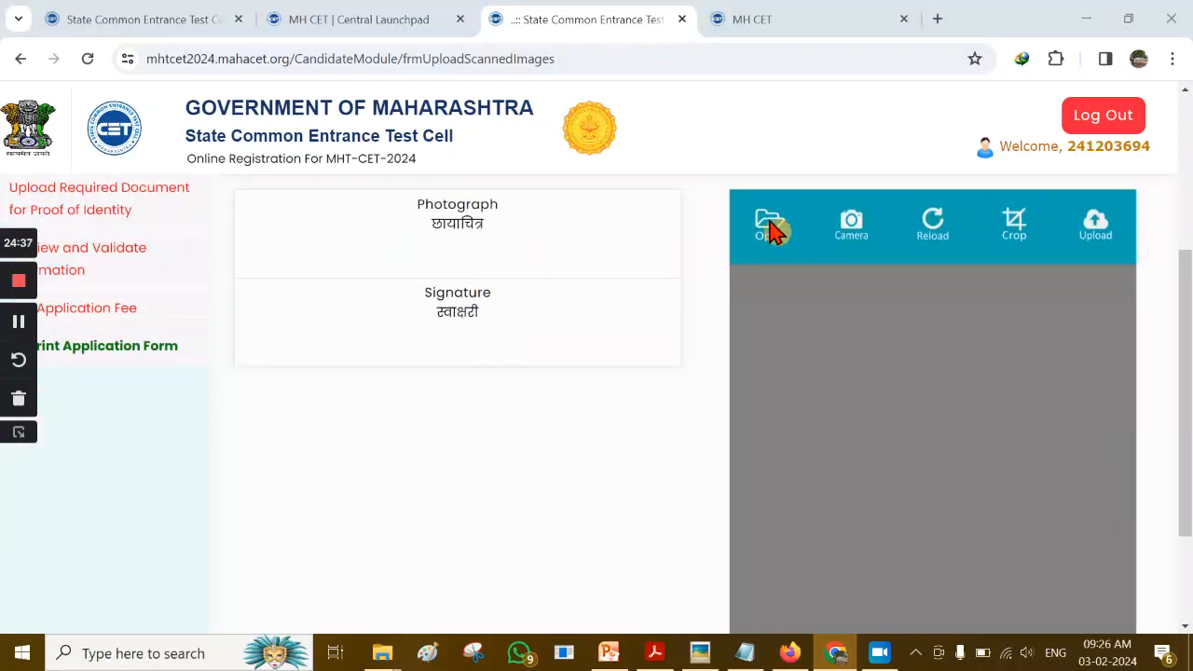
{"action": "left_click", "coordinate": [770, 229]}
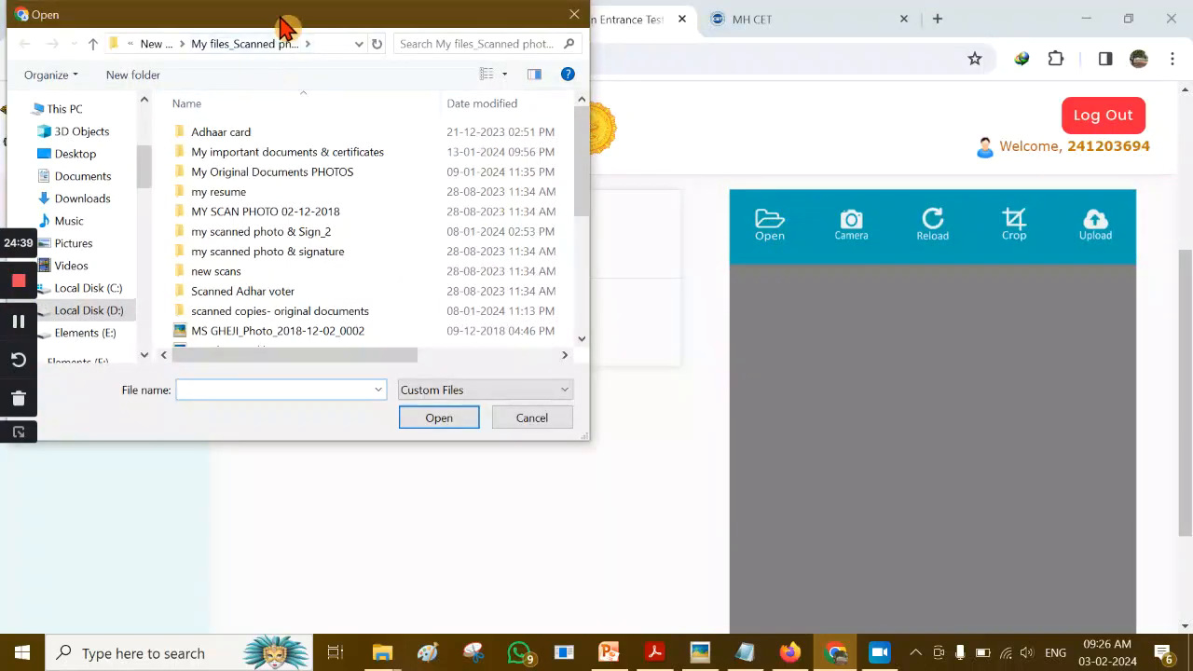
{"action": "left_click_drag", "start_coordinate": [285, 27], "coordinate": [411, 41]}
{"action": "left_click", "coordinate": [235, 336]}
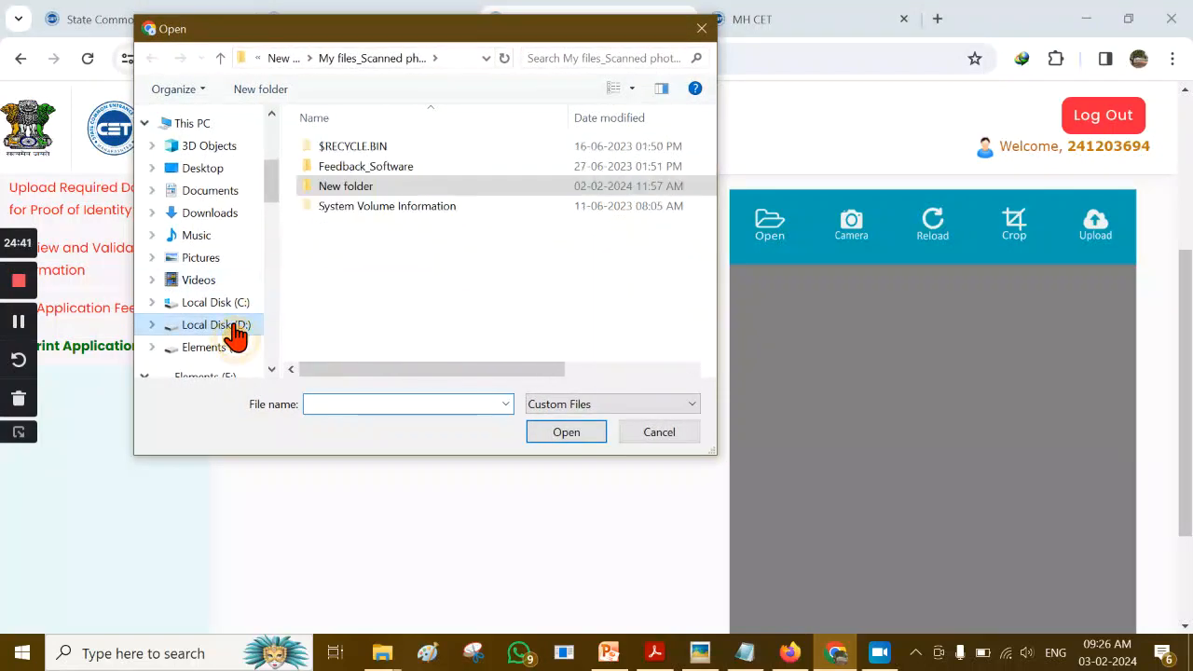
{"action": "double_click", "coordinate": [401, 186]}
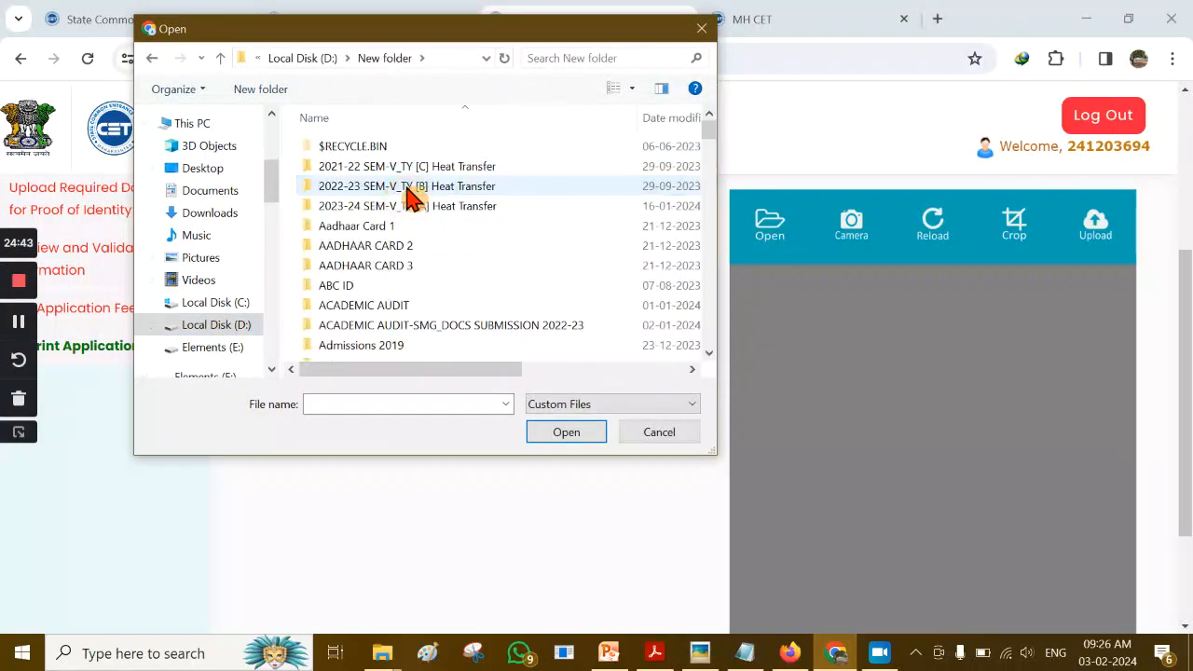
{"action": "scroll", "coordinate": [513, 252], "scroll_direction": "down", "scroll_amount": 7}
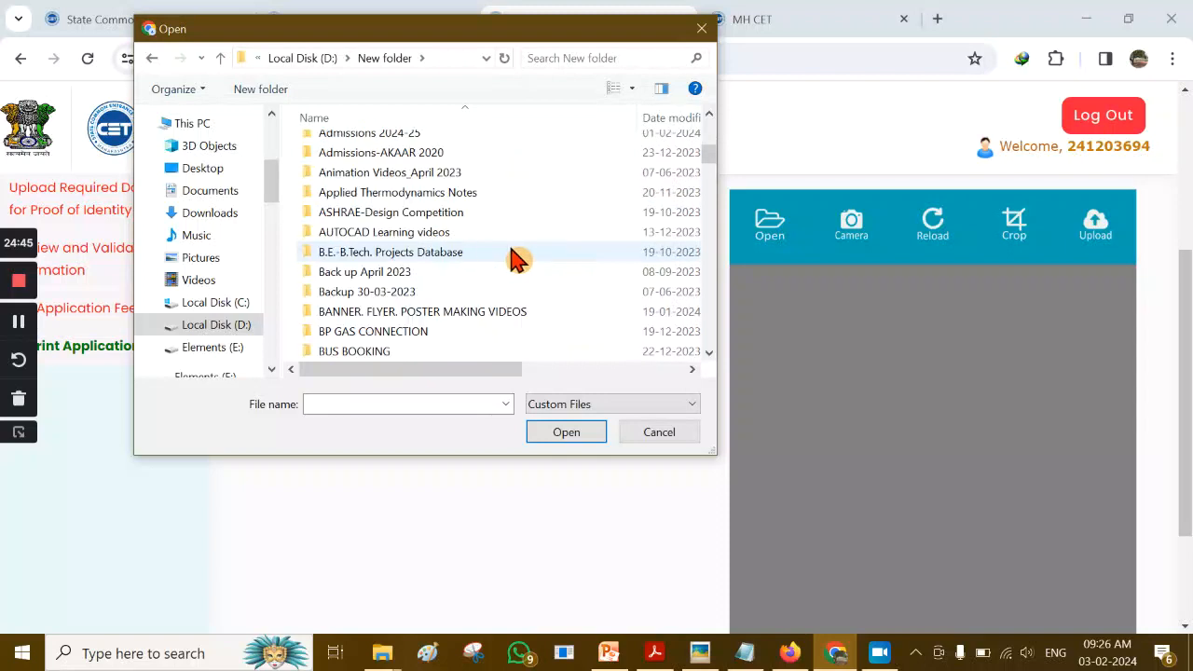
{"action": "scroll", "coordinate": [506, 194], "scroll_direction": "down", "scroll_amount": 1}
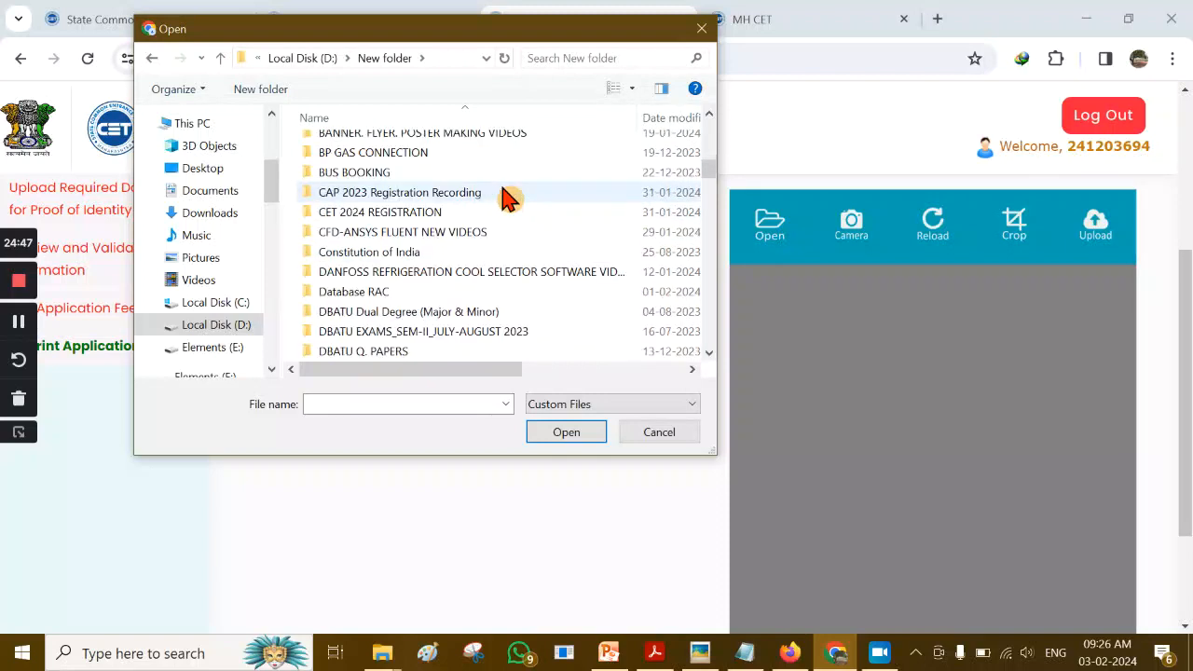
{"action": "double_click", "coordinate": [424, 216]}
Open the candidate's folder and load the 50 KB photo into the upload panel
{"action": "left_click", "coordinate": [456, 181]}
{"action": "double_click", "coordinate": [456, 182]}
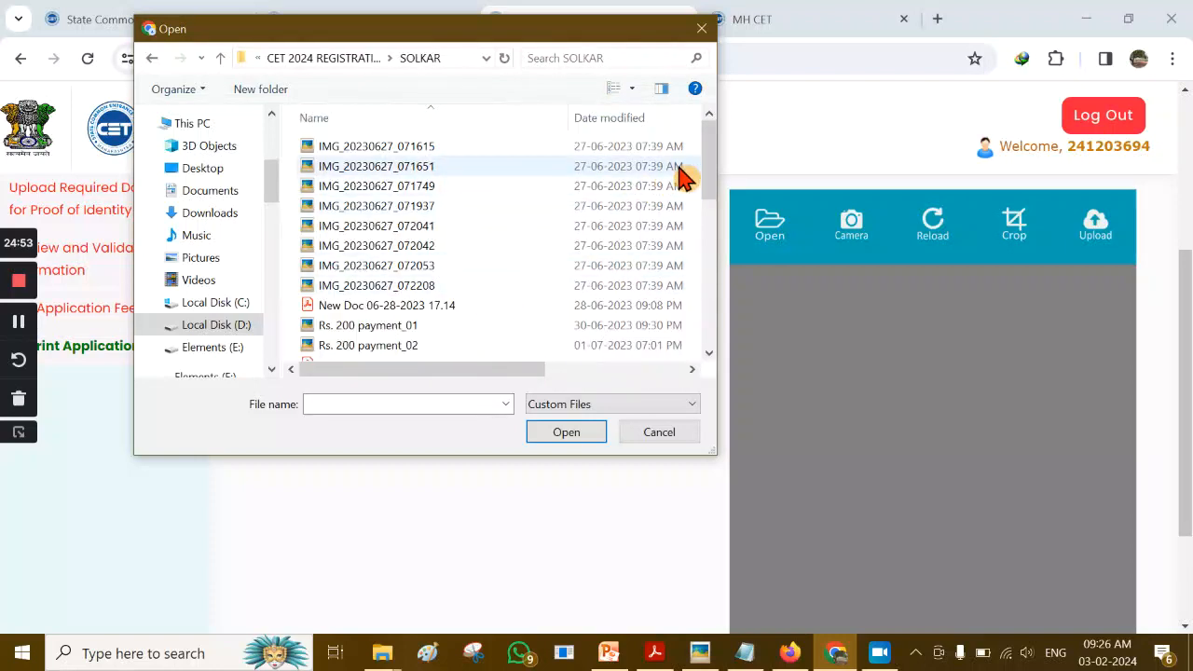
{"action": "left_click_drag", "start_coordinate": [708, 166], "coordinate": [713, 258]}
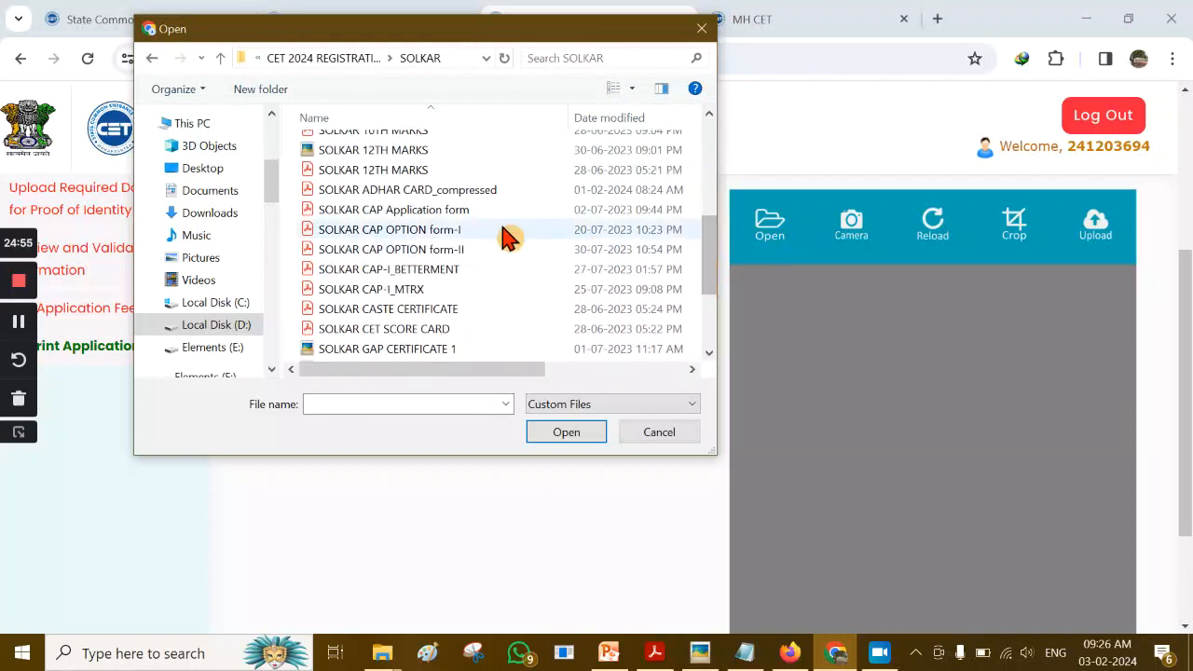
{"action": "scroll", "coordinate": [507, 240], "scroll_direction": "down", "scroll_amount": 2}
{"action": "left_click", "coordinate": [449, 294]}
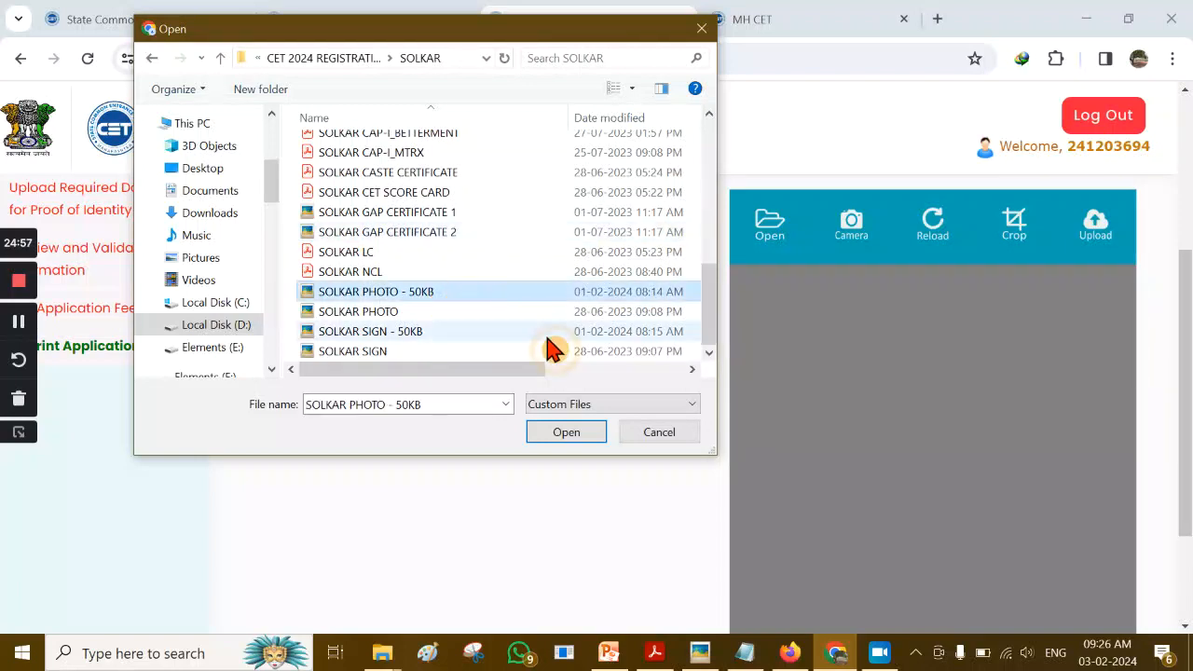
{"action": "left_click", "coordinate": [565, 432]}
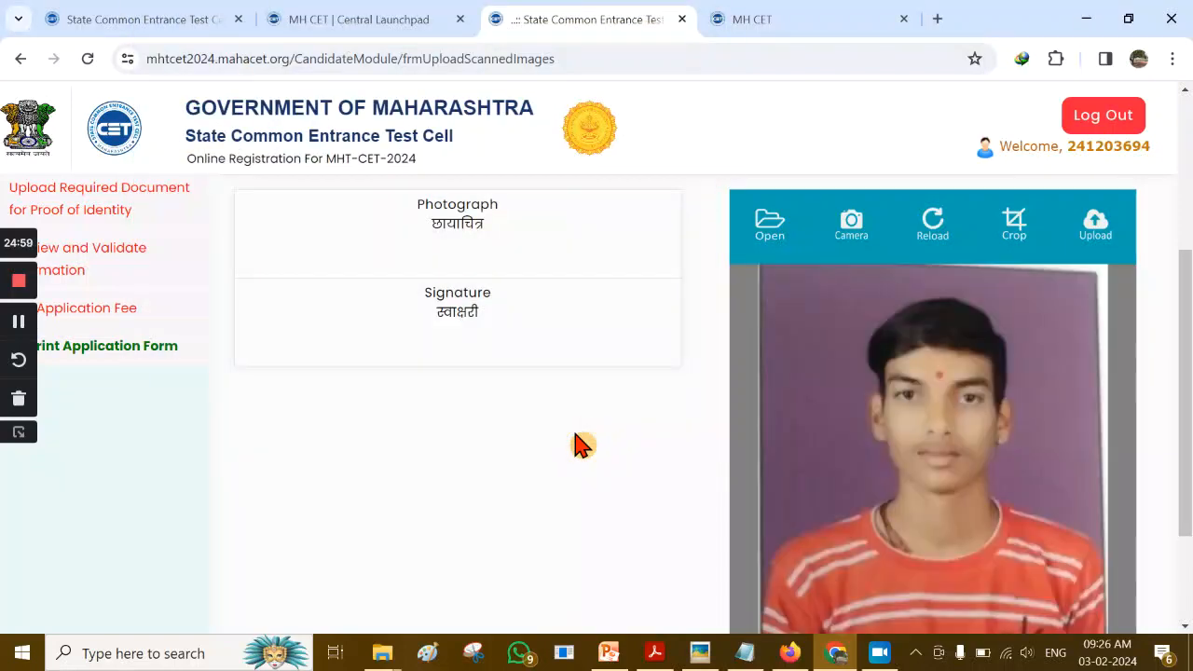
{"action": "scroll", "coordinate": [864, 369], "scroll_direction": "down", "scroll_amount": 3}
{"action": "scroll", "coordinate": [865, 369], "scroll_direction": "up", "scroll_amount": 2}
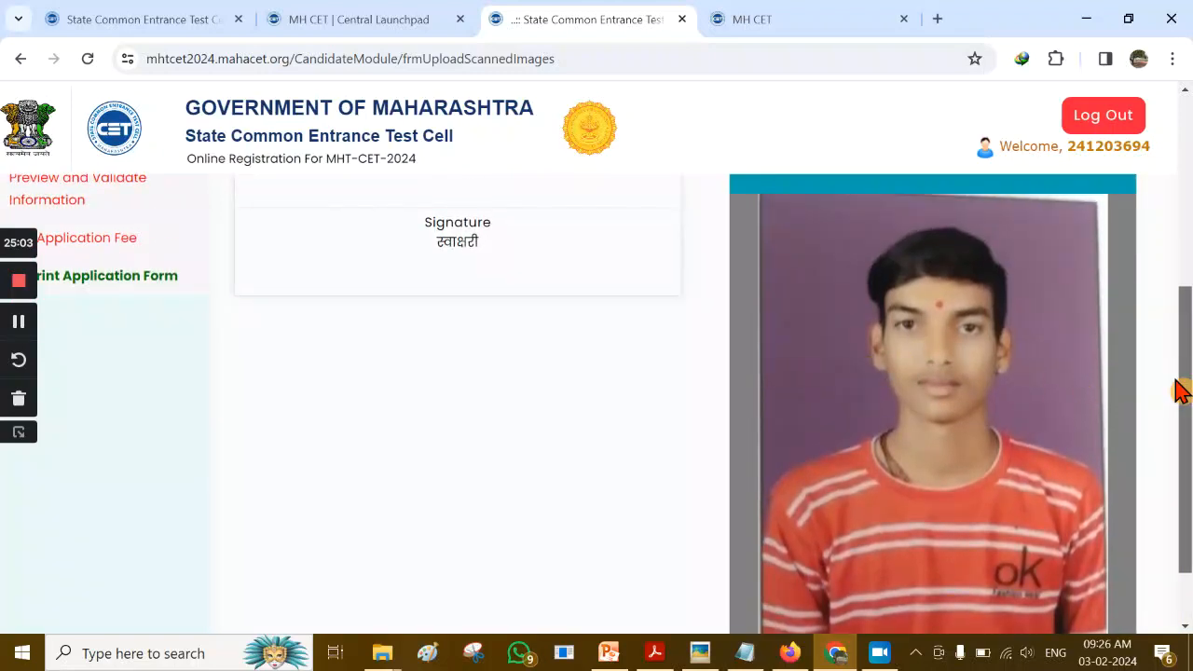
{"action": "scroll", "coordinate": [1181, 387], "scroll_direction": "up", "scroll_amount": 1}
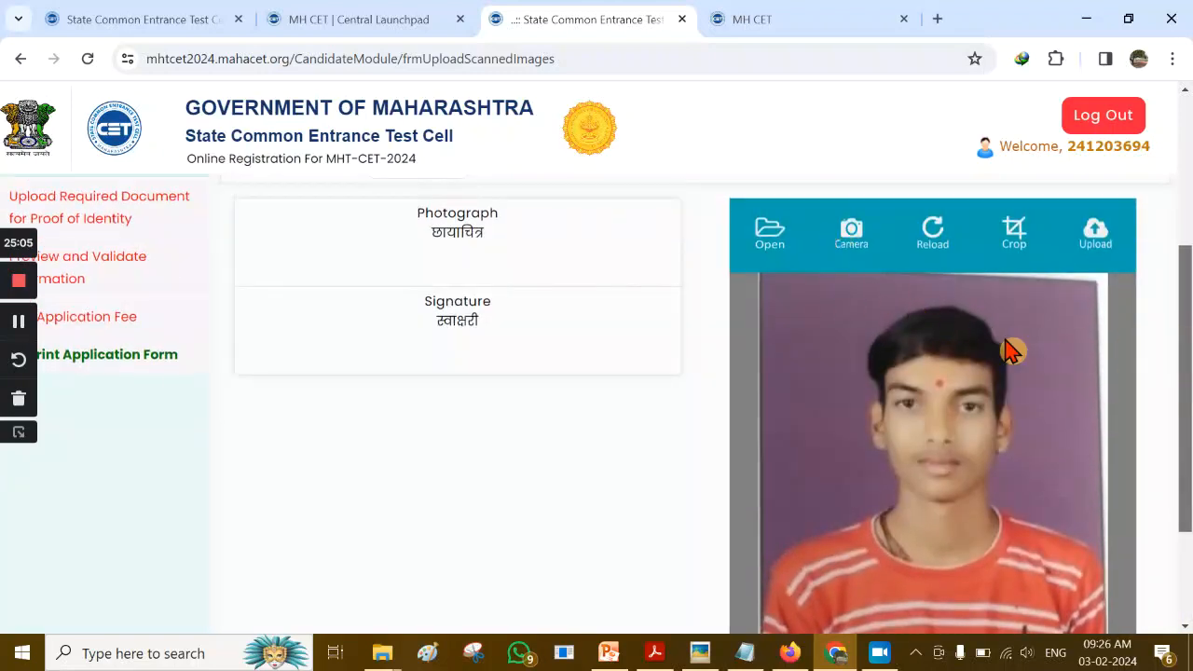
Upload the loaded photograph and switch the upload type to Signature
{"action": "left_click", "coordinate": [1096, 238]}
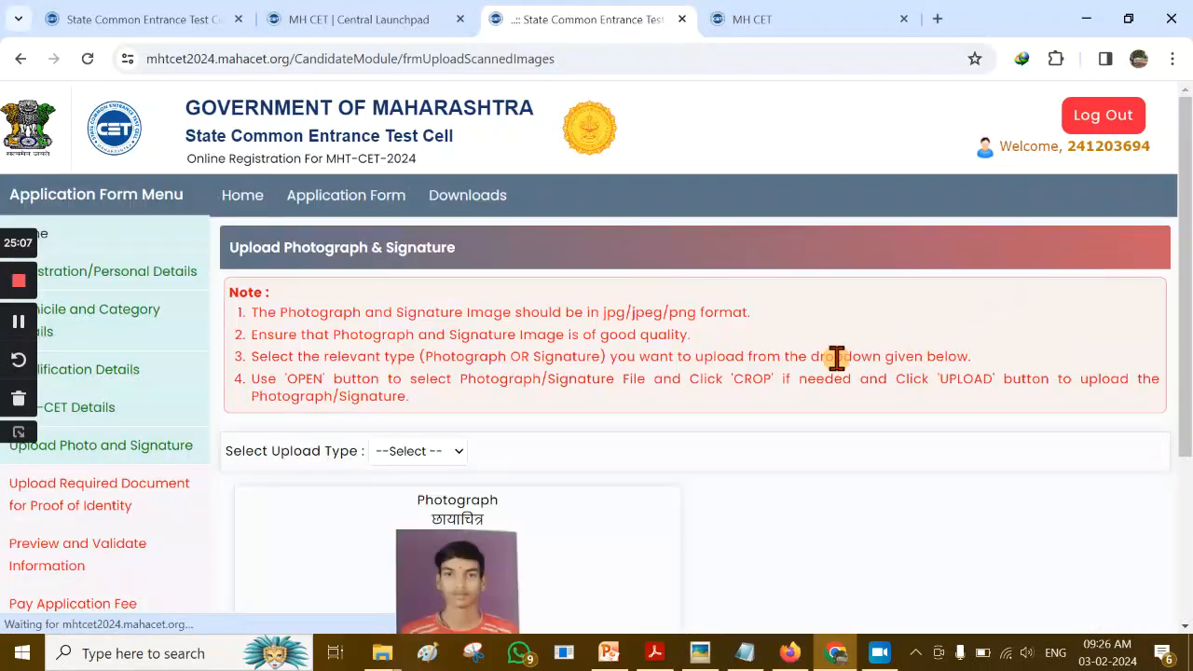
{"action": "scroll", "coordinate": [736, 399], "scroll_direction": "down", "scroll_amount": 3}
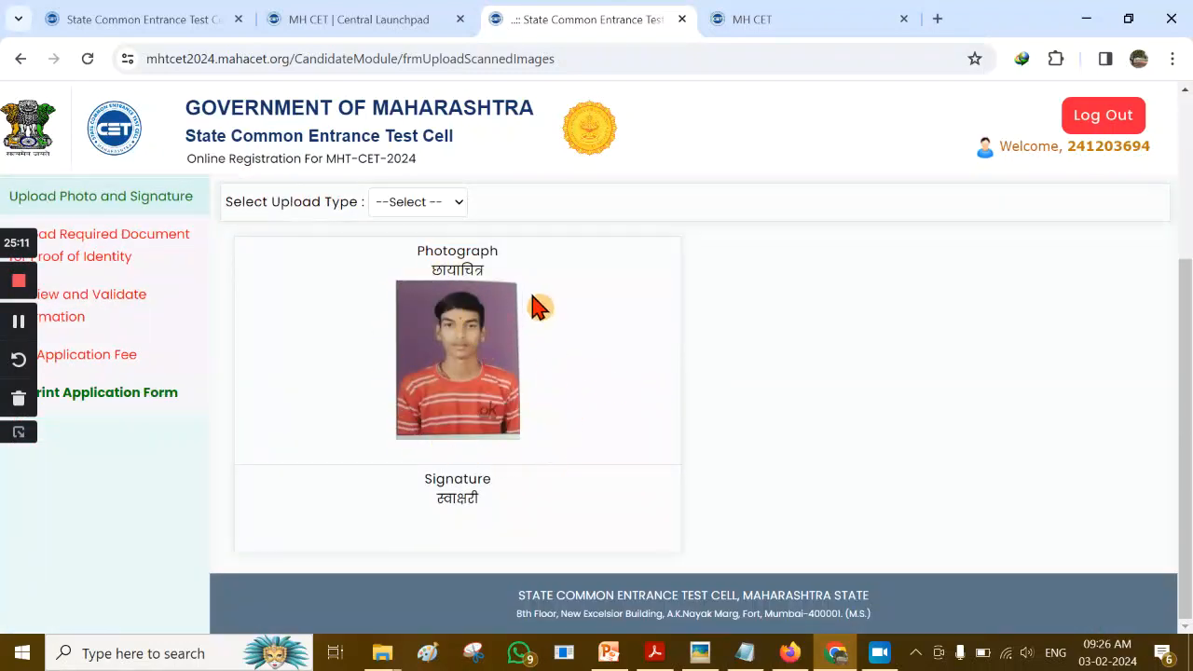
{"action": "left_click", "coordinate": [457, 204]}
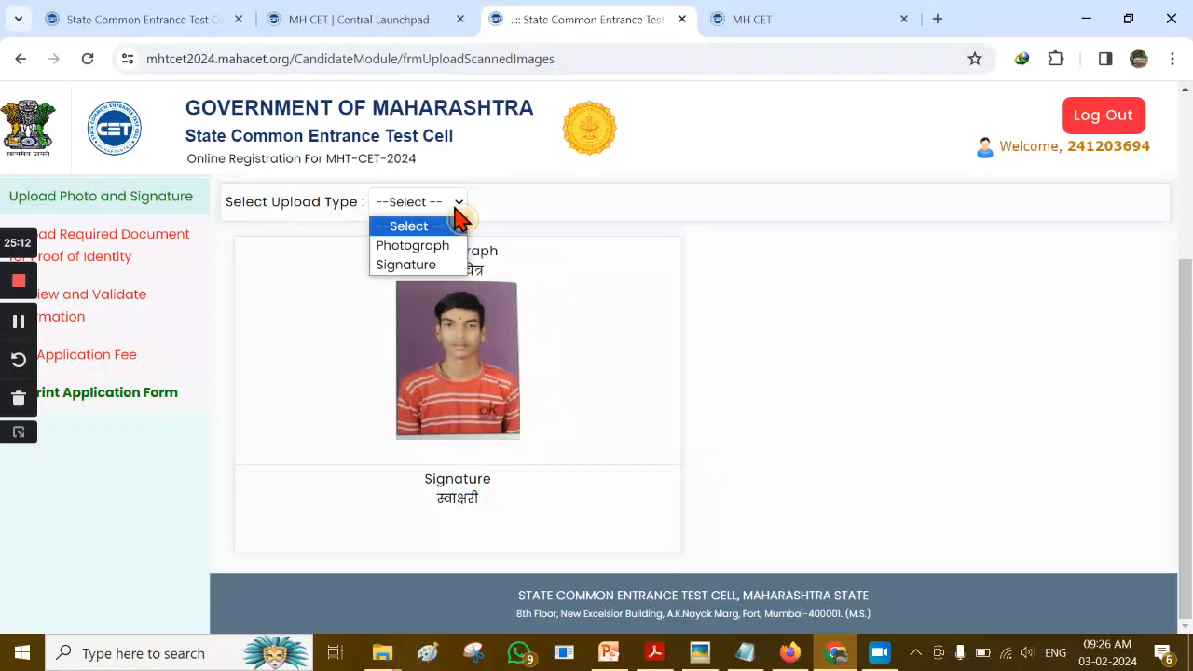
{"action": "left_click", "coordinate": [432, 268]}
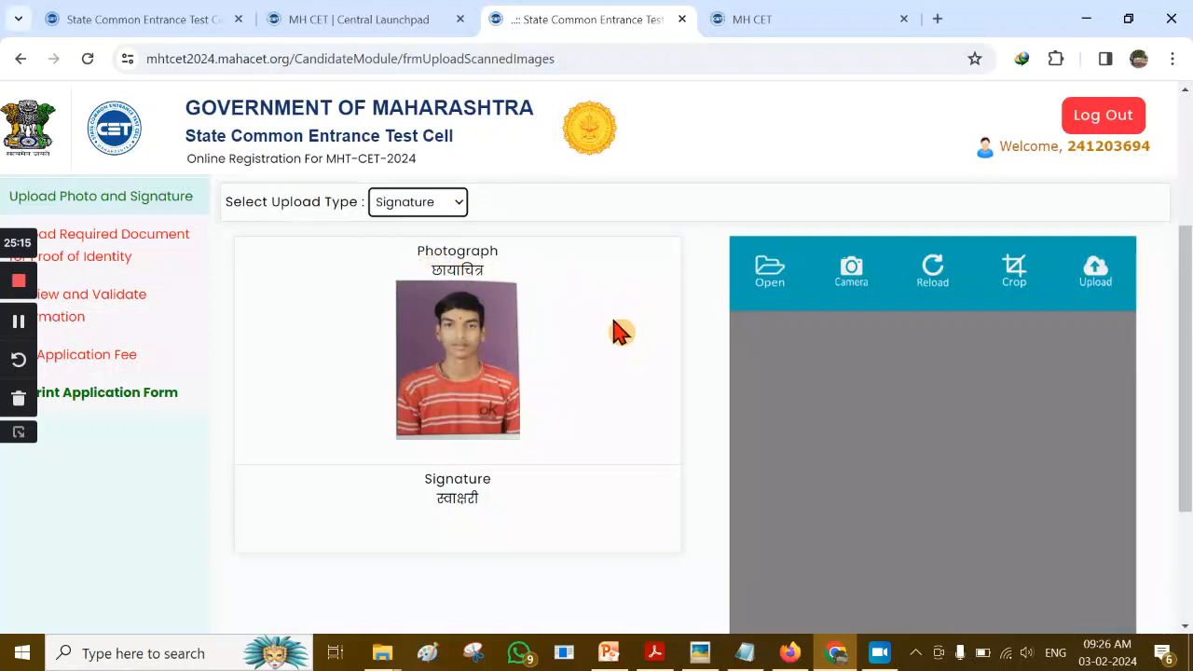
Load the 50KB signature image file into the signature preview
{"action": "left_click", "coordinate": [760, 276]}
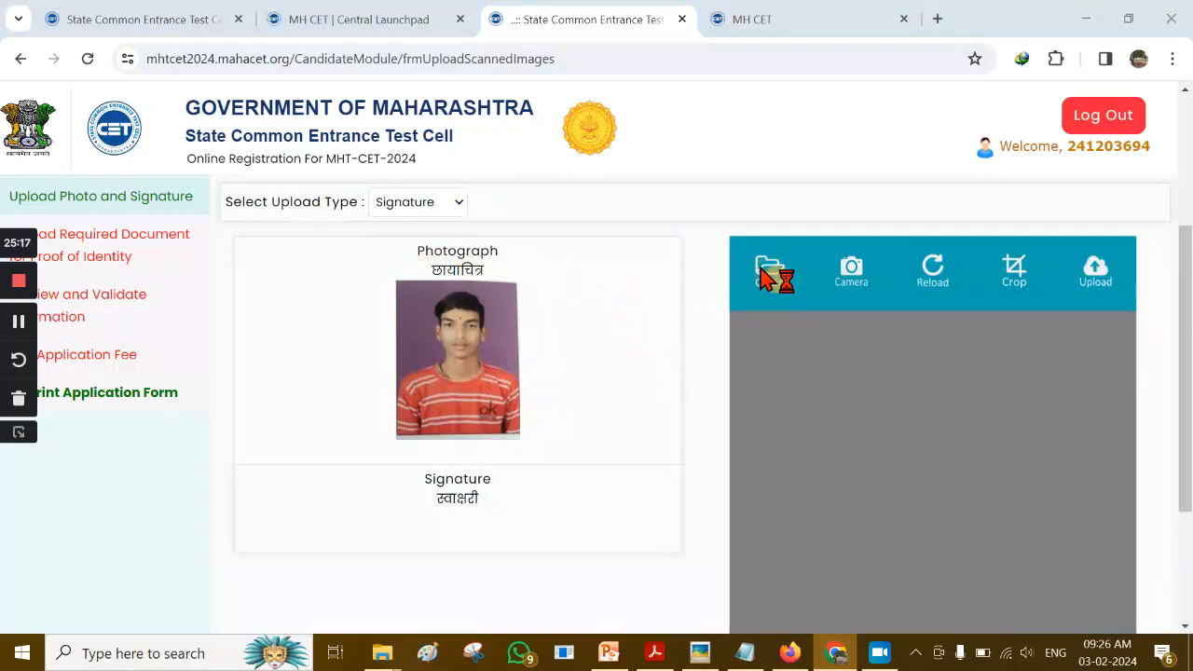
{"action": "left_click_drag", "start_coordinate": [710, 160], "coordinate": [706, 329]}
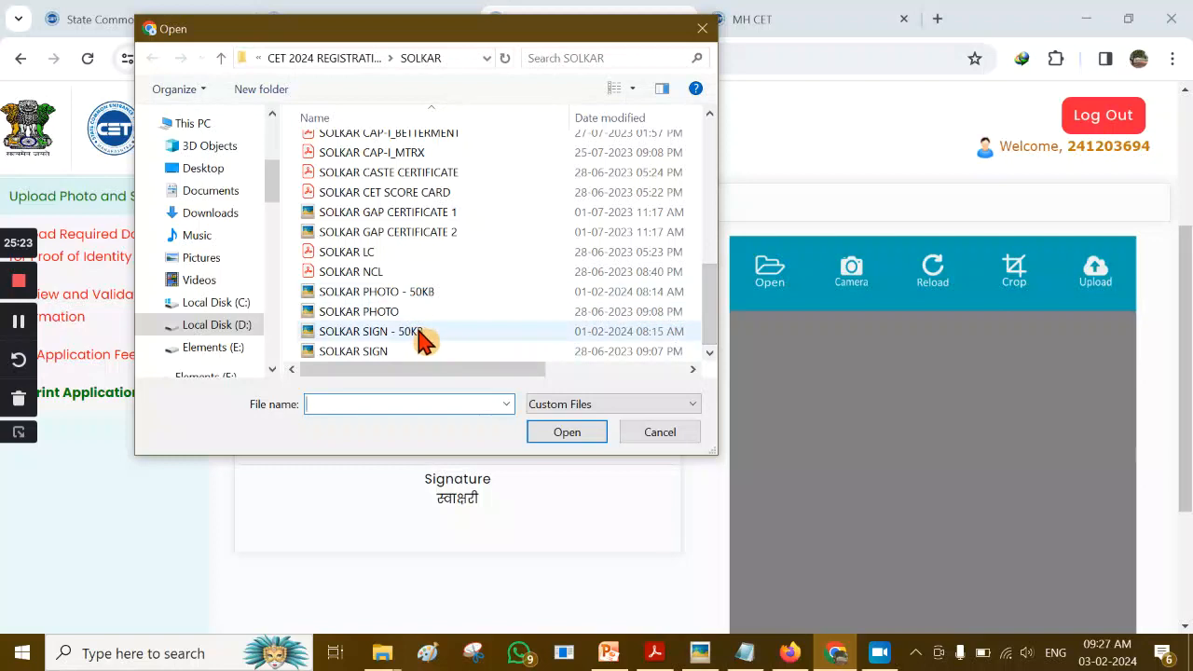
{"action": "left_click", "coordinate": [477, 335]}
{"action": "left_click", "coordinate": [565, 432]}
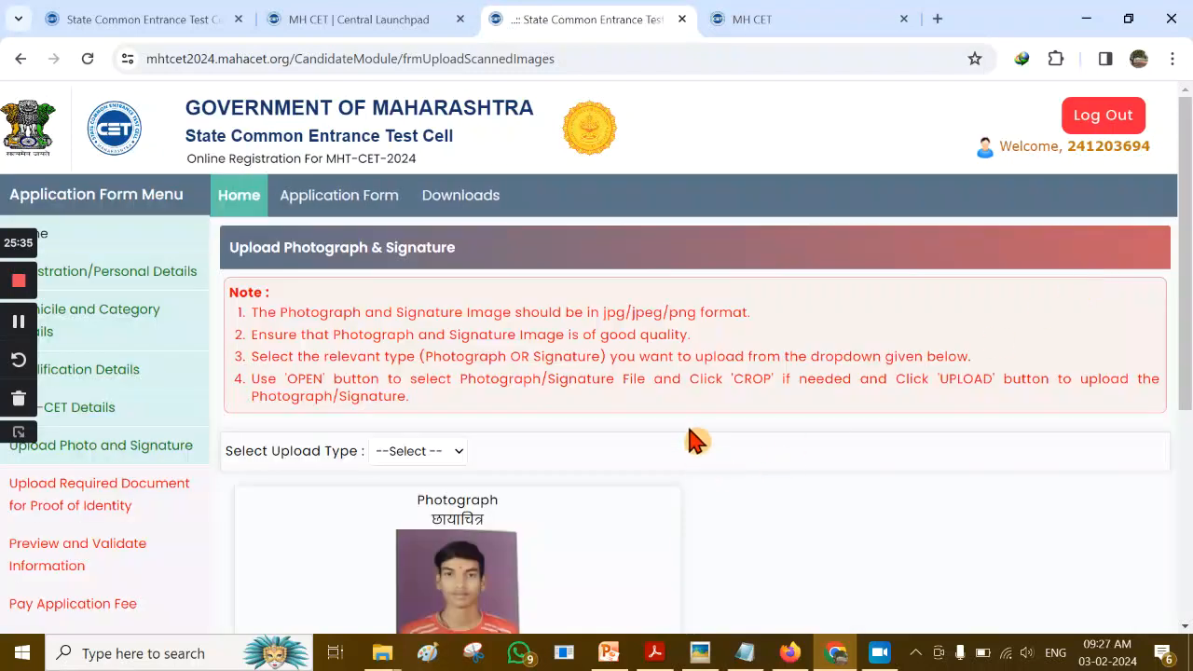
{"action": "scroll", "coordinate": [687, 439], "scroll_direction": "down", "scroll_amount": 3}
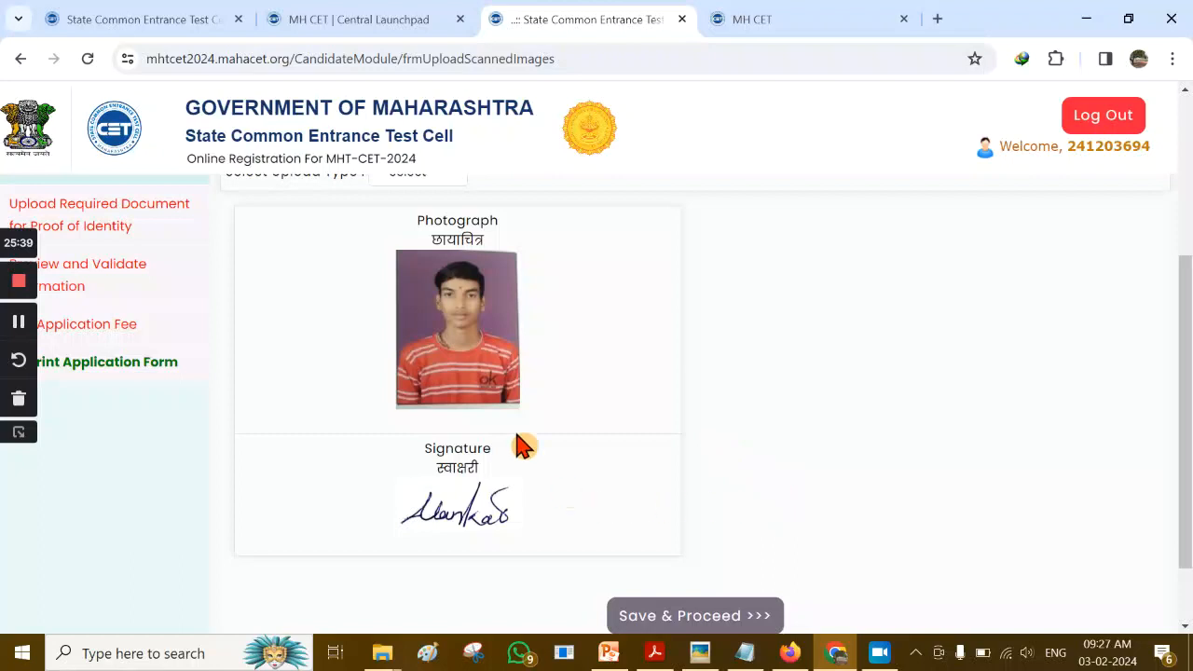
{"action": "scroll", "coordinate": [834, 509], "scroll_direction": "down", "scroll_amount": 2}
Save photo and signature, then choose Aadhaar Card as the proof-of-identity document
{"action": "left_click", "coordinate": [682, 541]}
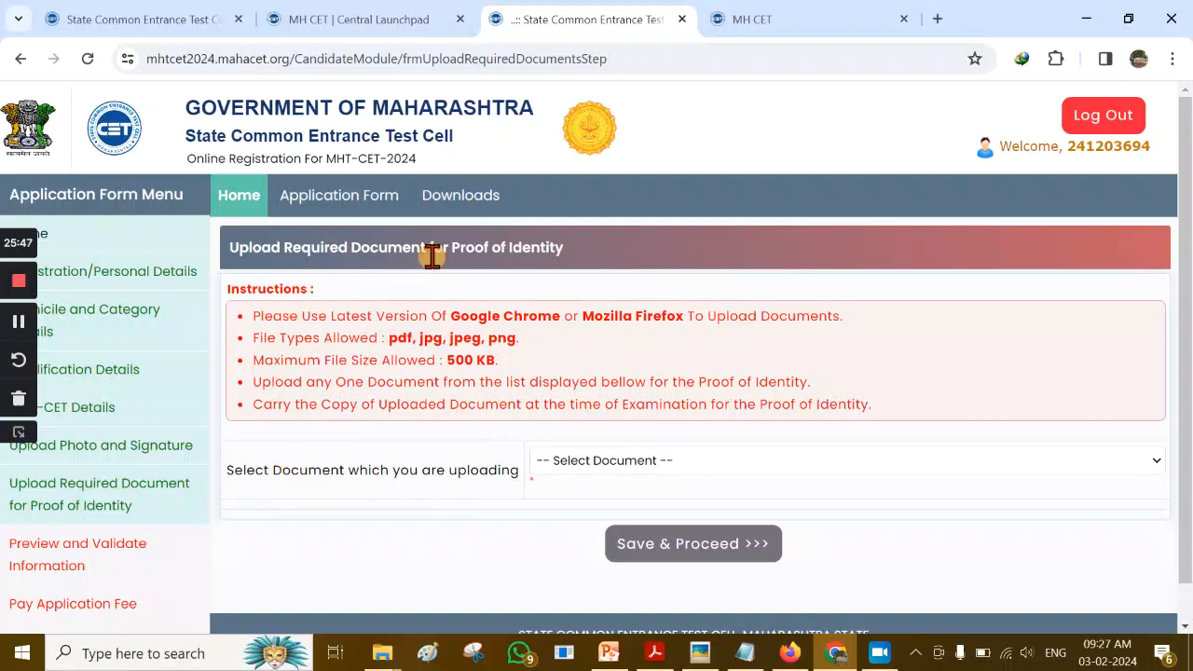
{"action": "left_click_drag", "start_coordinate": [452, 247], "coordinate": [580, 261]}
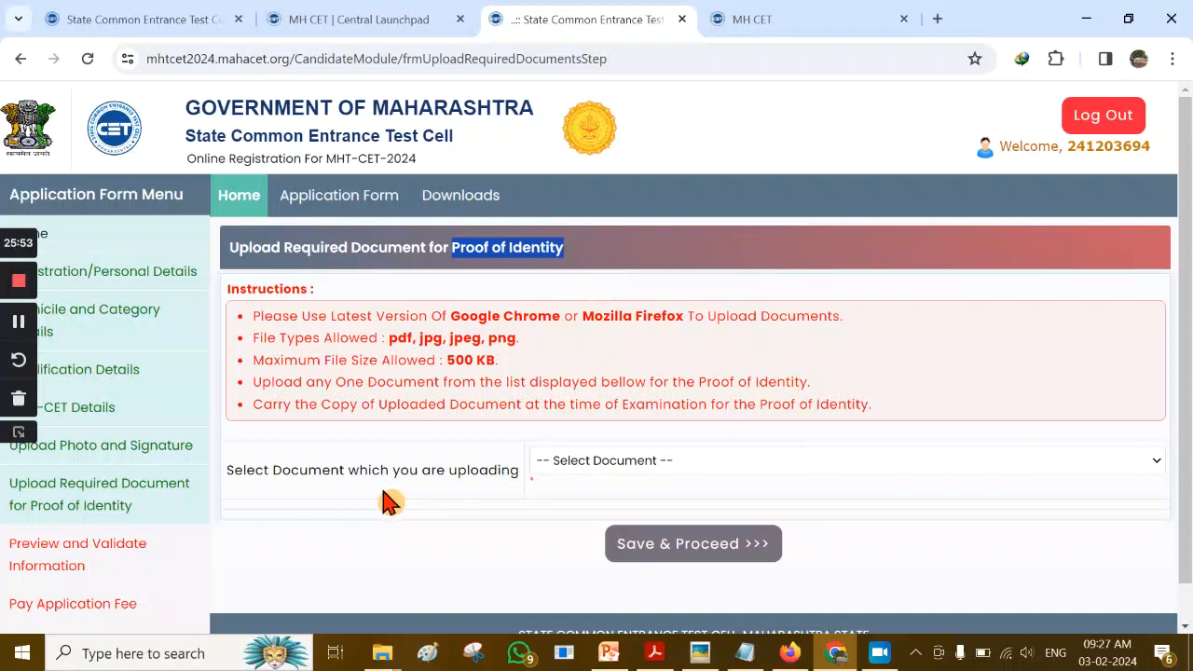
{"action": "left_click", "coordinate": [865, 466]}
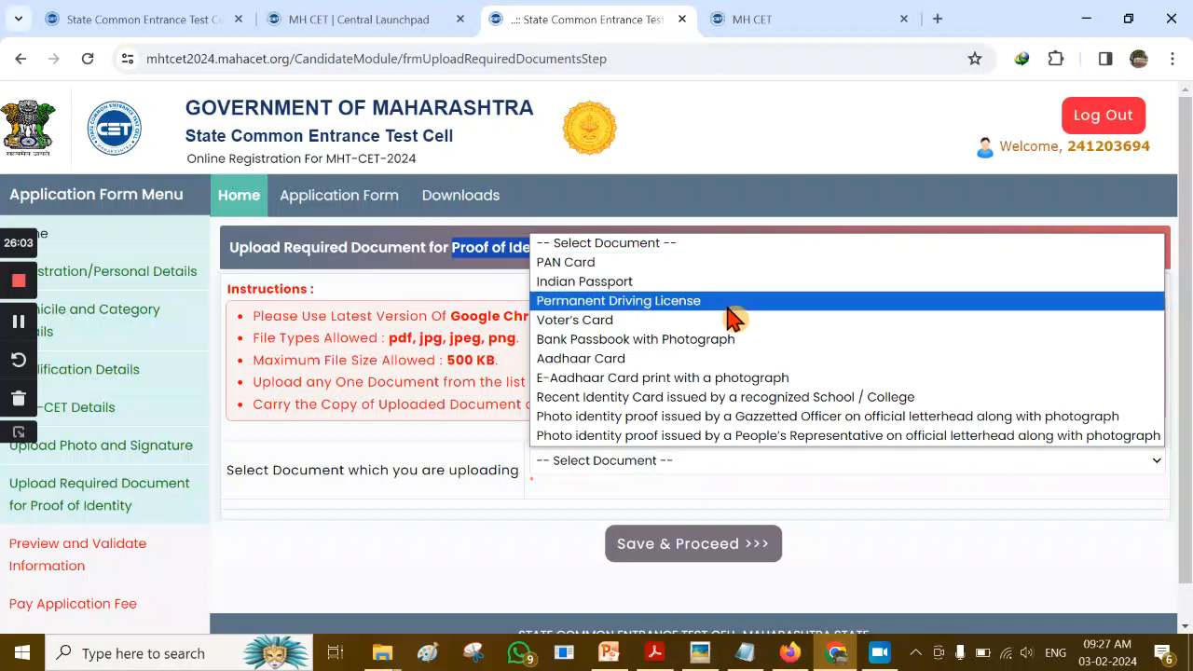
{"action": "left_click", "coordinate": [655, 364]}
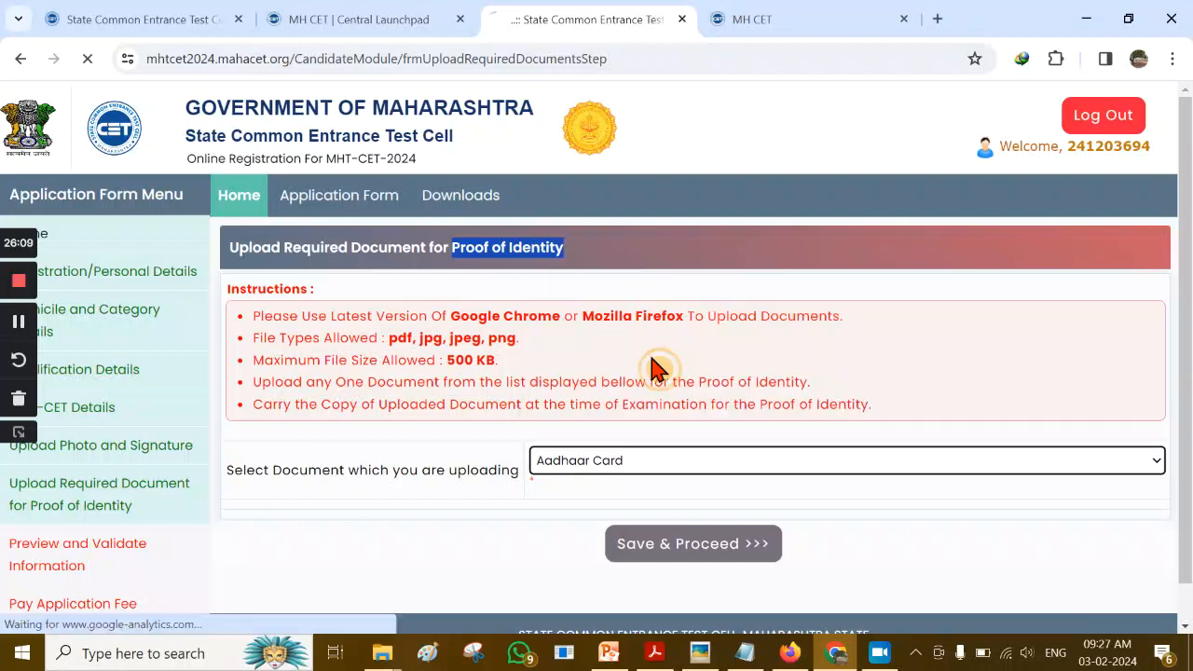
Select the compressed Aadhaar card PDF for the Aadhaar Card row and upload it
{"action": "scroll", "coordinate": [909, 455], "scroll_direction": "down", "scroll_amount": 2}
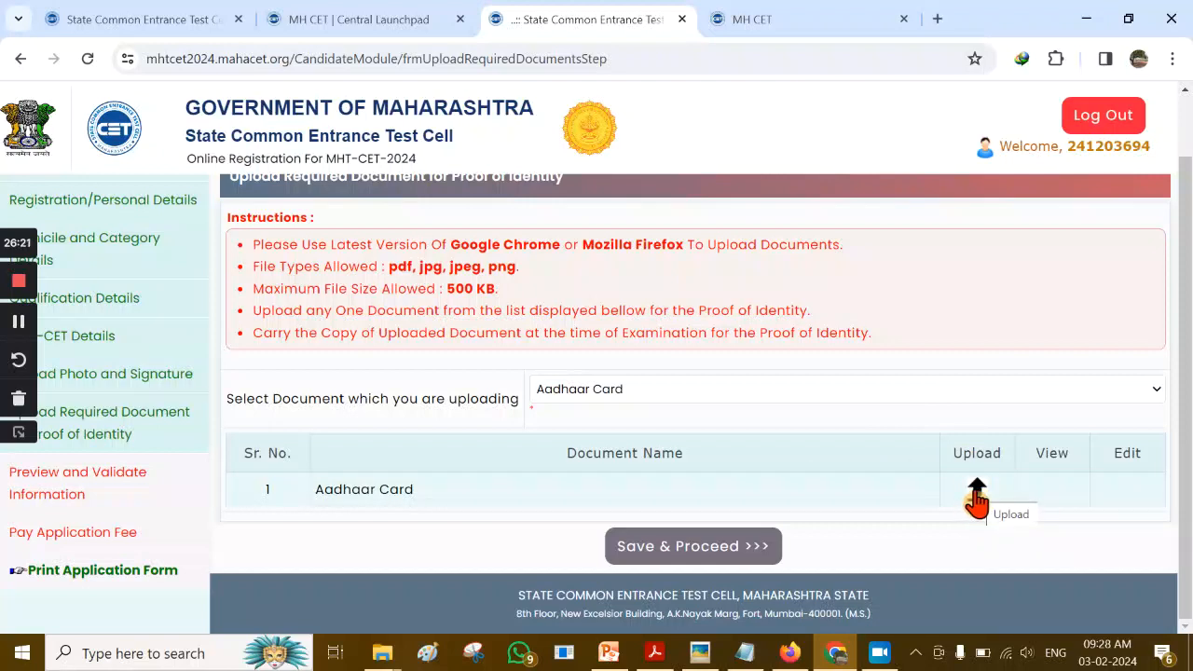
{"action": "left_click", "coordinate": [976, 491]}
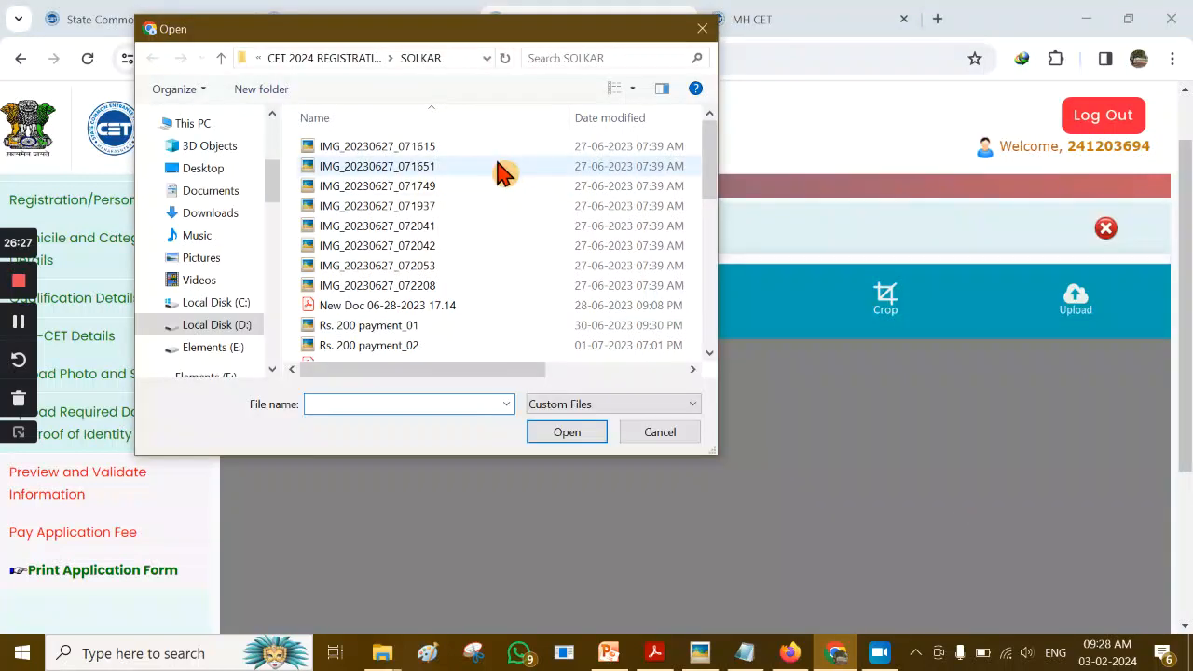
{"action": "left_click_drag", "start_coordinate": [710, 160], "coordinate": [704, 231]}
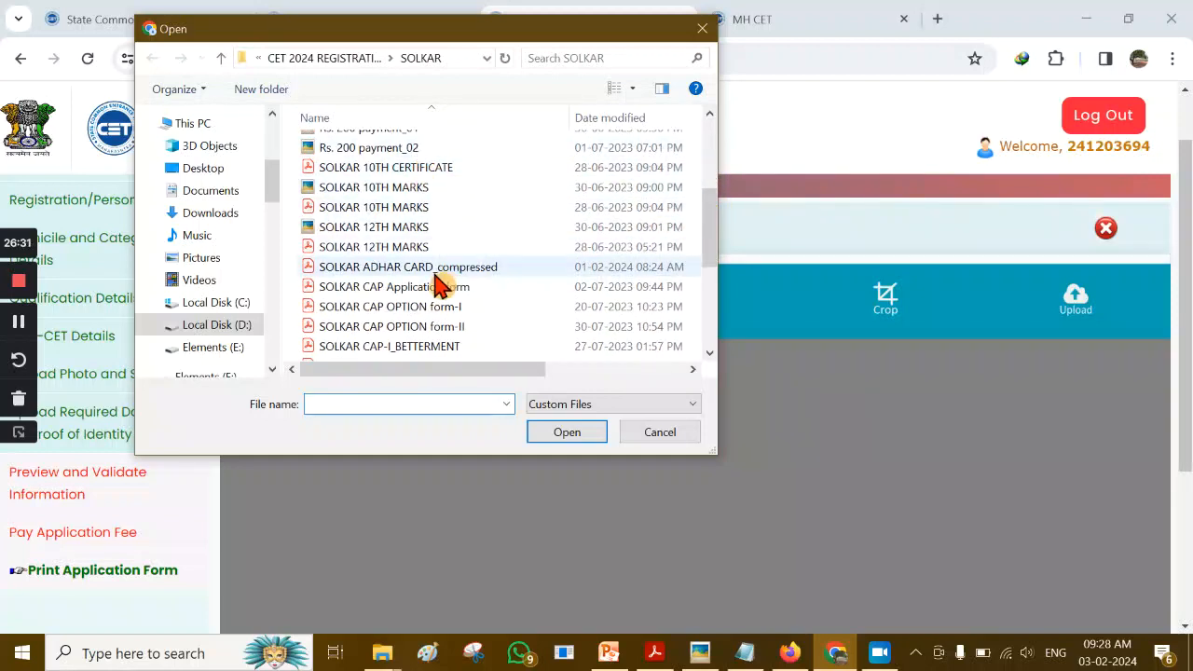
{"action": "scroll", "coordinate": [499, 249], "scroll_direction": "down", "scroll_amount": 3}
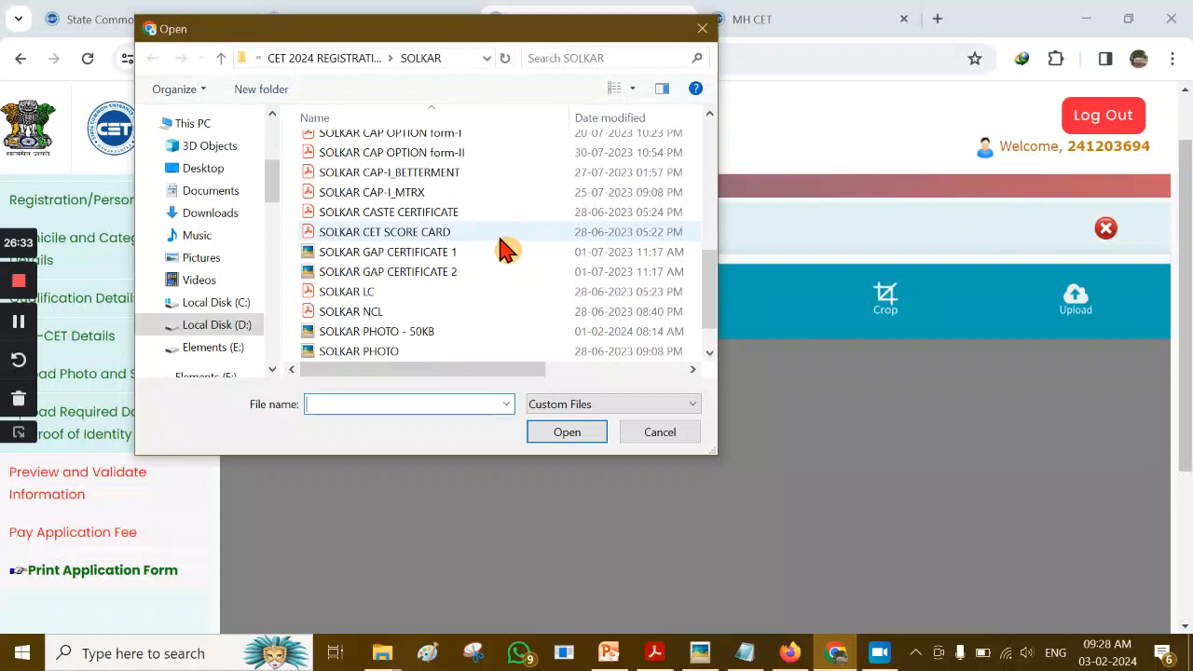
{"action": "scroll", "coordinate": [503, 250], "scroll_direction": "up", "scroll_amount": 3}
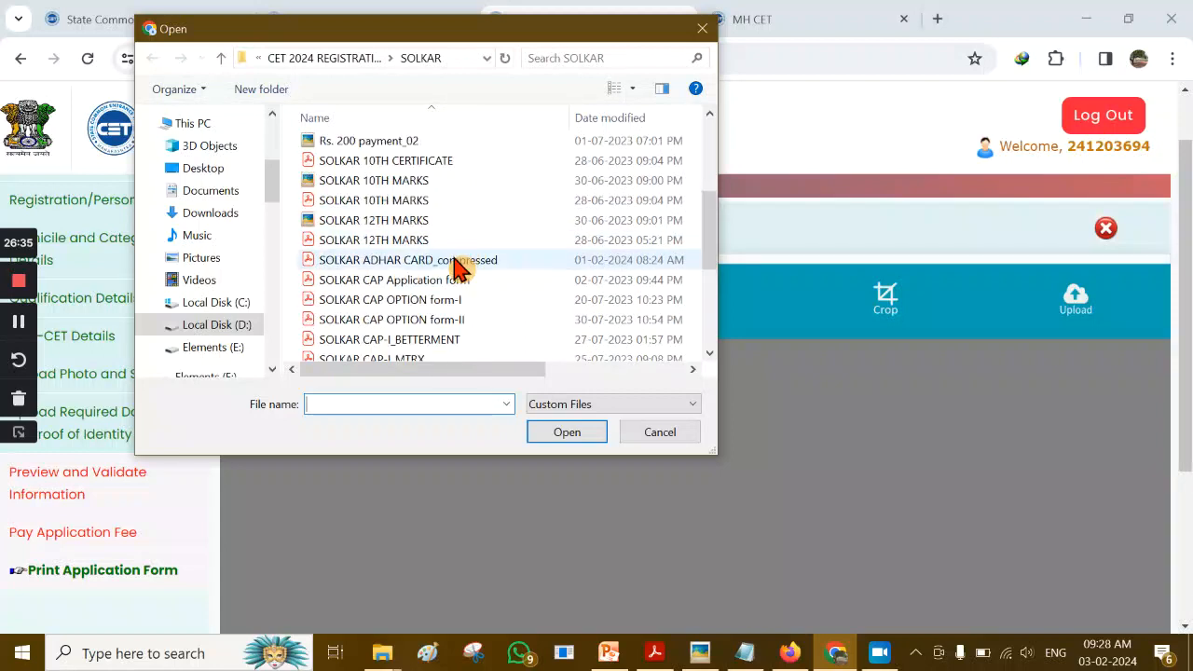
{"action": "left_click", "coordinate": [461, 260]}
{"action": "left_click", "coordinate": [569, 434]}
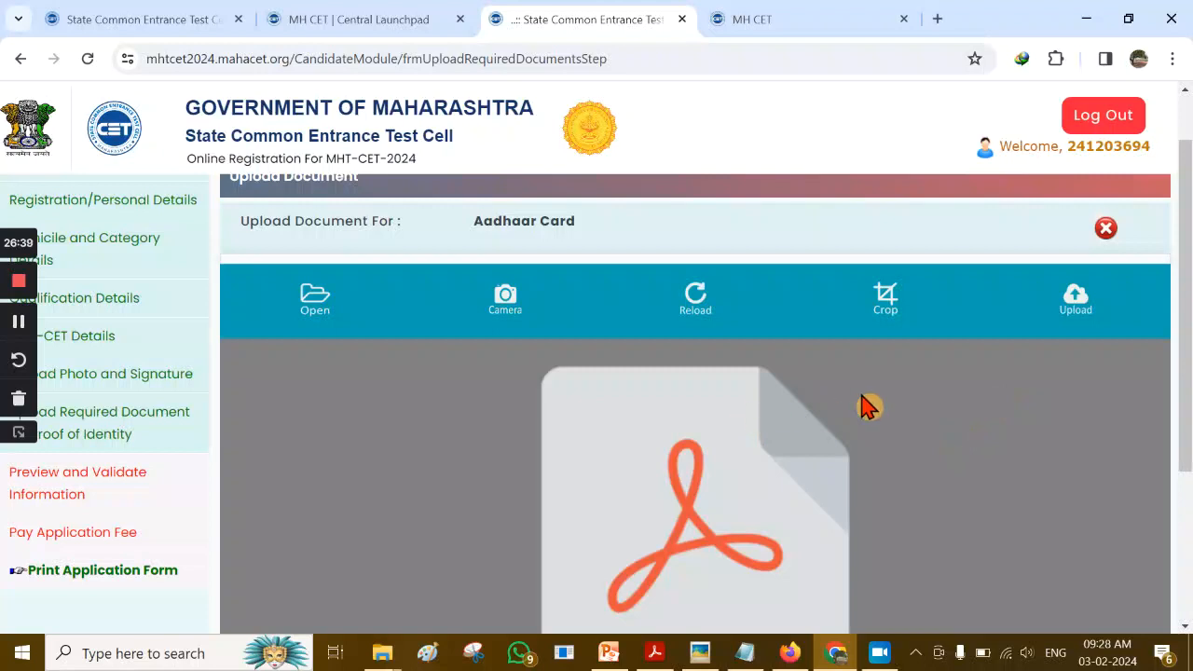
{"action": "scroll", "coordinate": [828, 396], "scroll_direction": "down", "scroll_amount": 2}
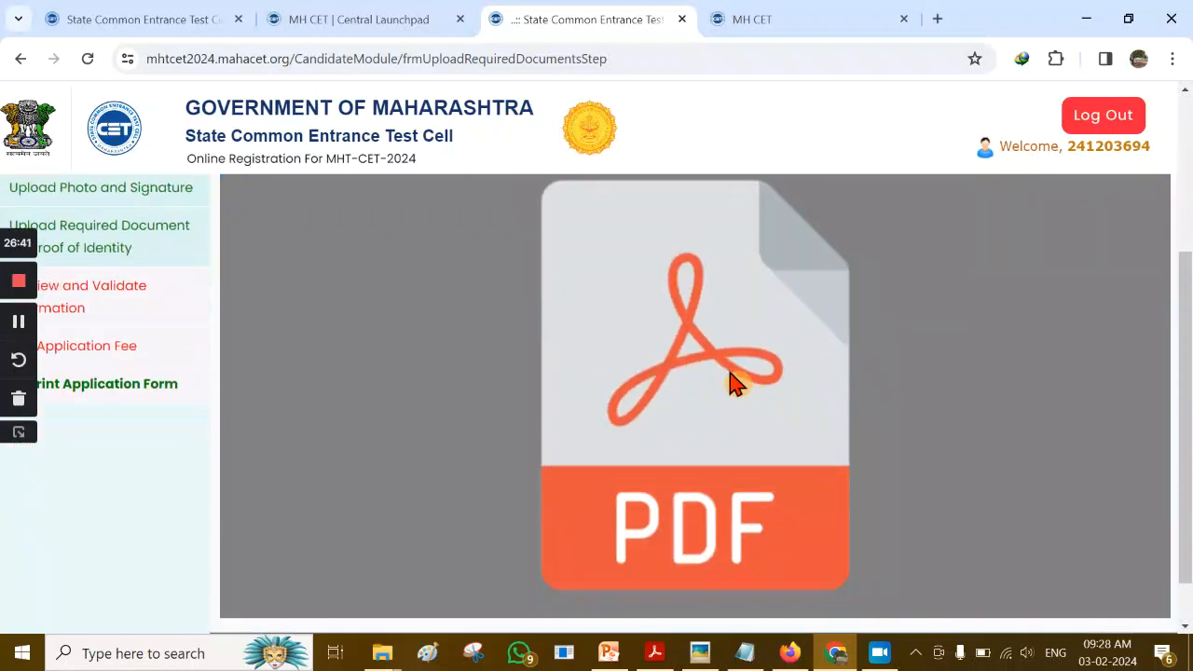
{"action": "scroll", "coordinate": [828, 392], "scroll_direction": "up", "scroll_amount": 3}
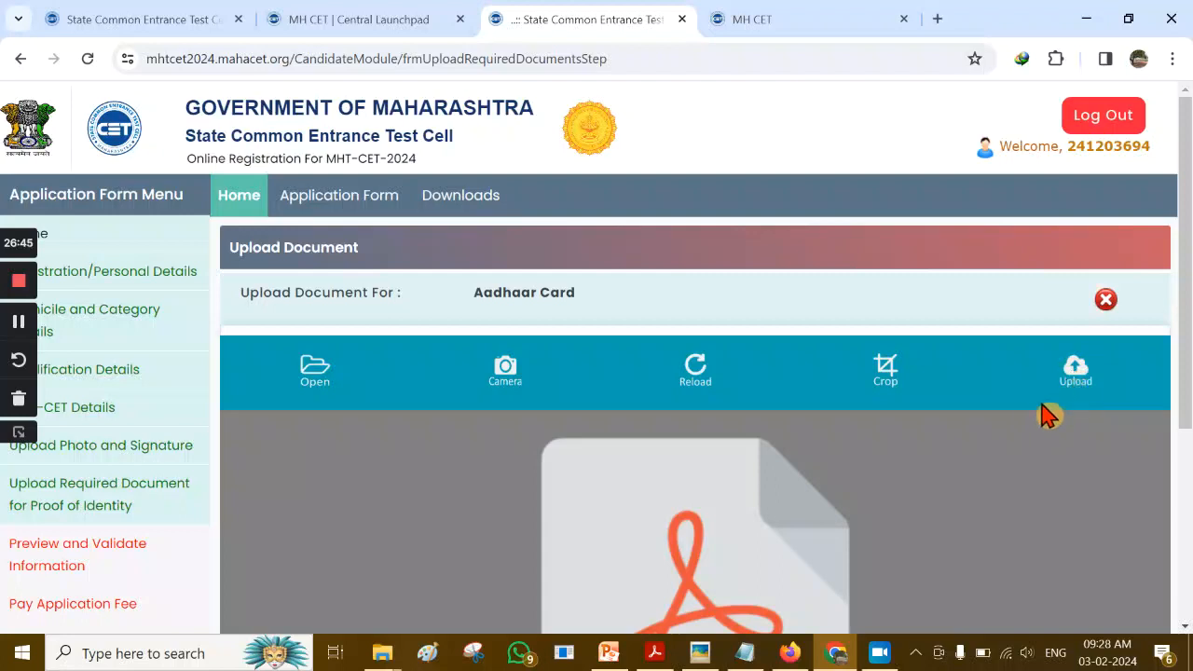
{"action": "left_click", "coordinate": [1076, 378]}
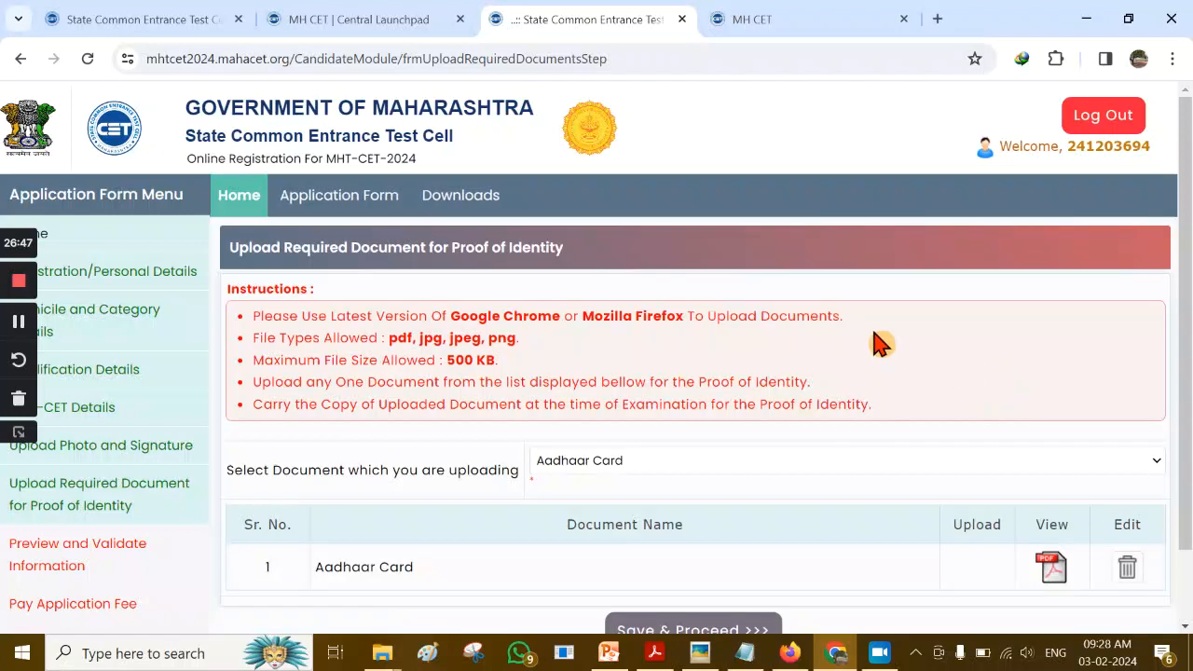
{"action": "scroll", "coordinate": [873, 342], "scroll_direction": "down", "scroll_amount": 1}
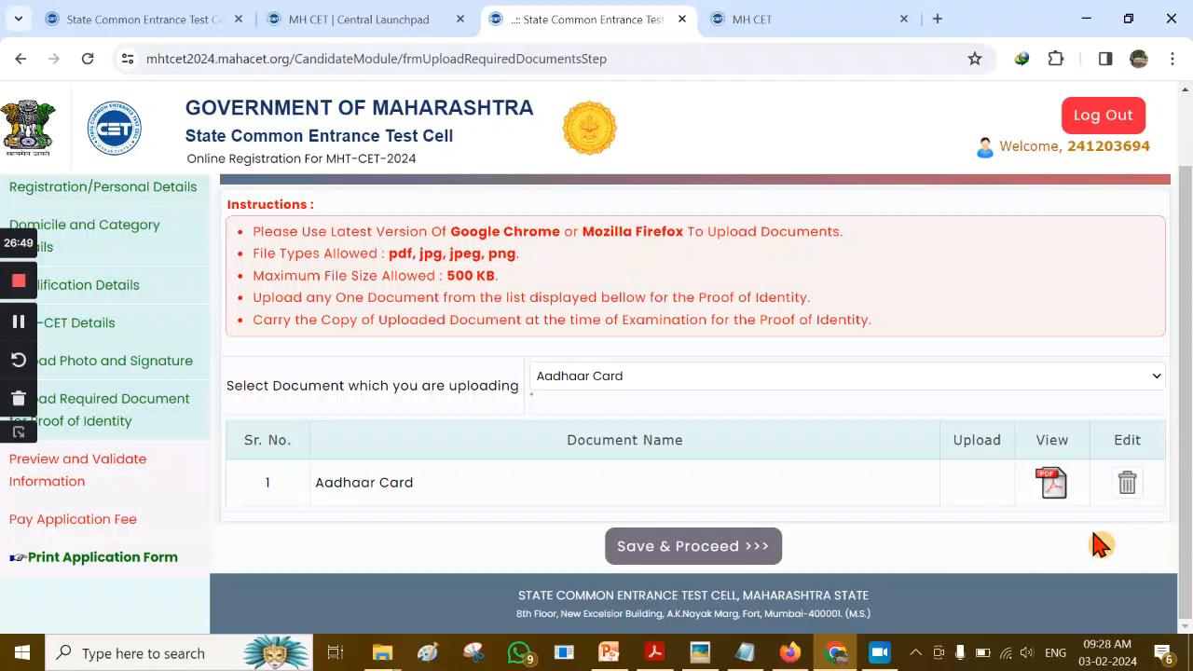
{"action": "left_click", "coordinate": [1050, 486]}
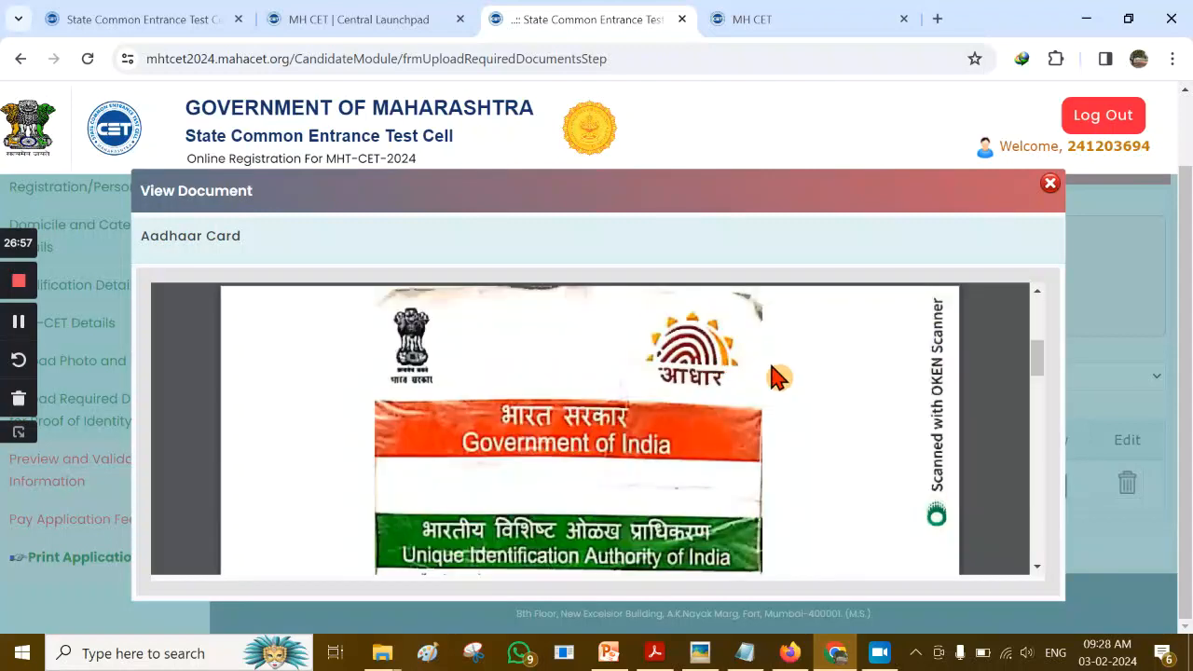
{"action": "scroll", "coordinate": [778, 377], "scroll_direction": "down", "scroll_amount": 5}
{"action": "scroll", "coordinate": [778, 378], "scroll_direction": "down", "scroll_amount": 5}
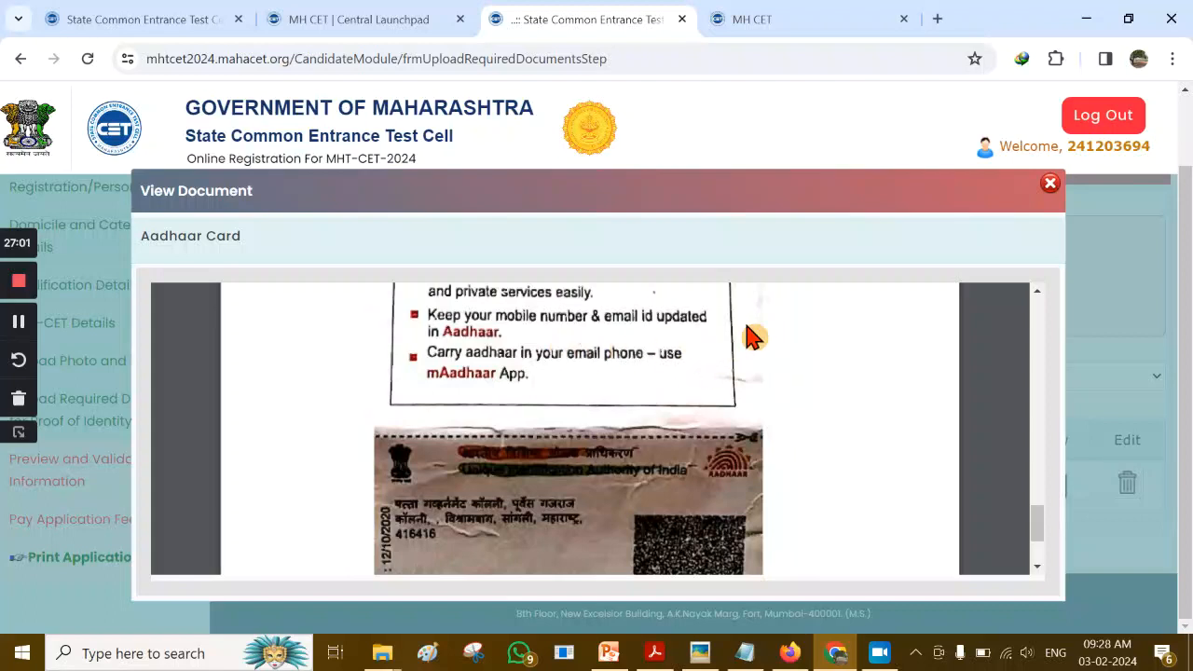
{"action": "scroll", "coordinate": [1024, 279], "scroll_direction": "up", "scroll_amount": 1}
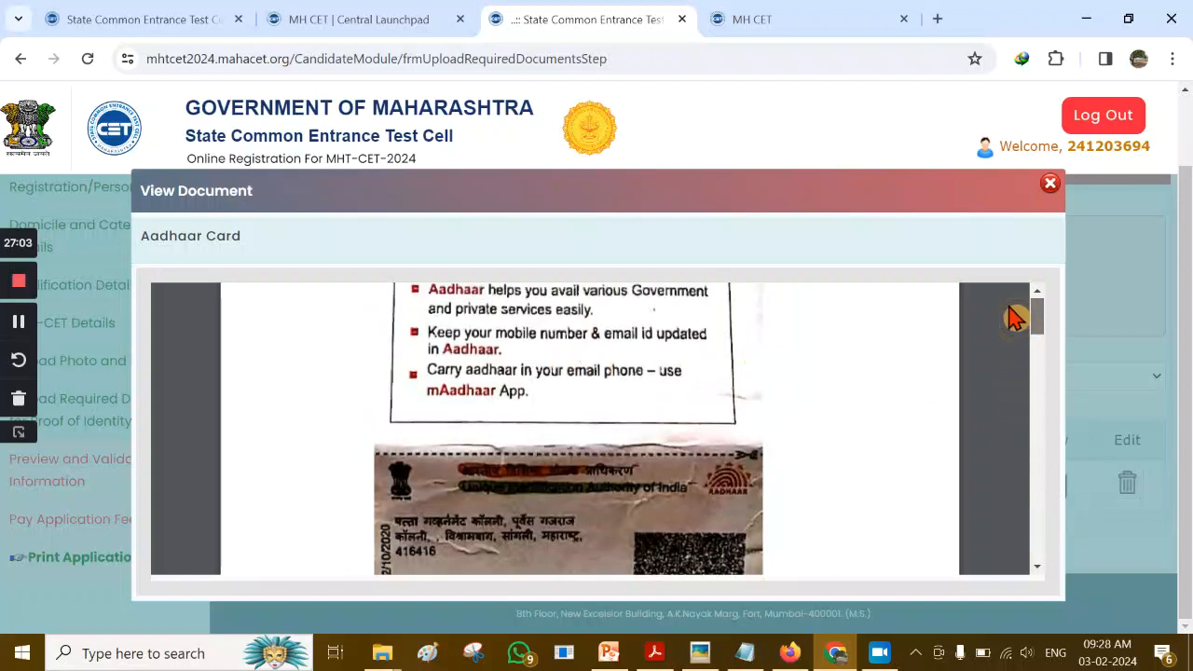
{"action": "left_click", "coordinate": [1050, 186]}
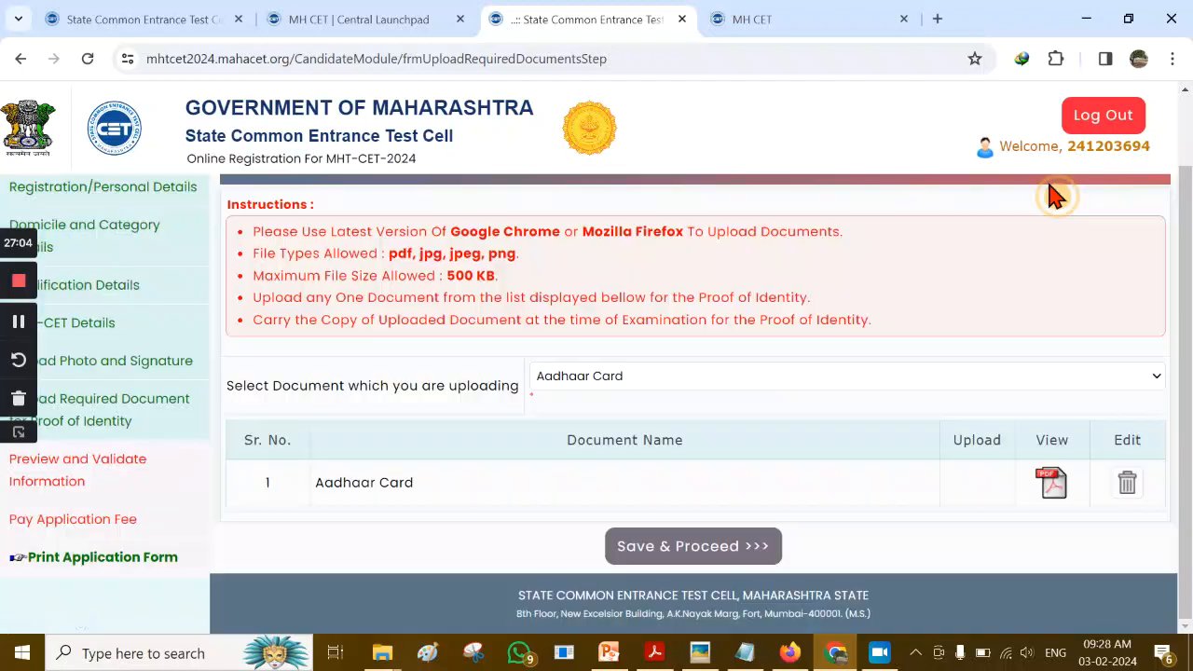
Save the identity step and review the full application preview down to photo, signature and Aadhaar
{"action": "left_click", "coordinate": [685, 550]}
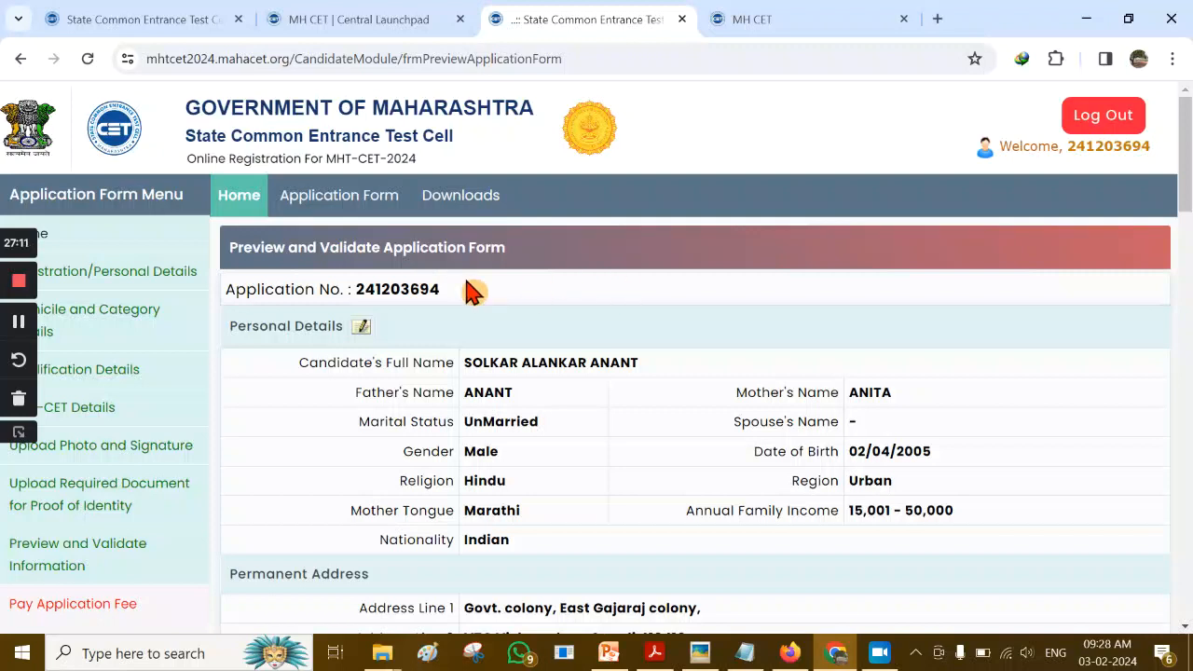
{"action": "scroll", "coordinate": [737, 340], "scroll_direction": "down", "scroll_amount": 7}
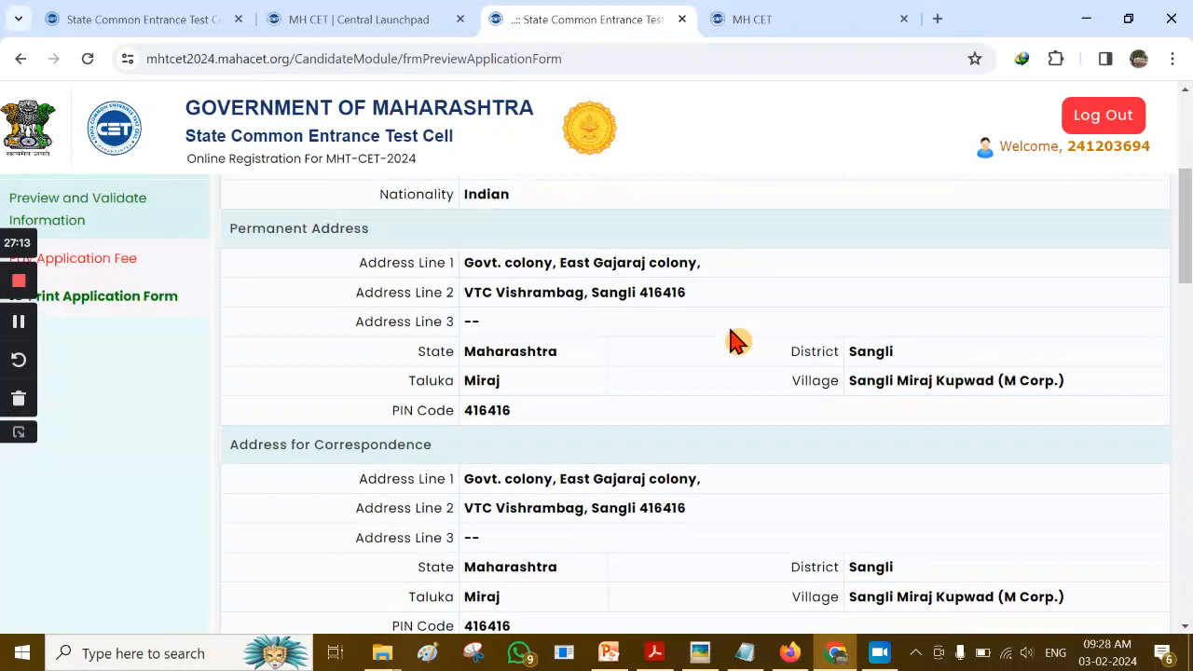
{"action": "scroll", "coordinate": [736, 340], "scroll_direction": "up", "scroll_amount": 6}
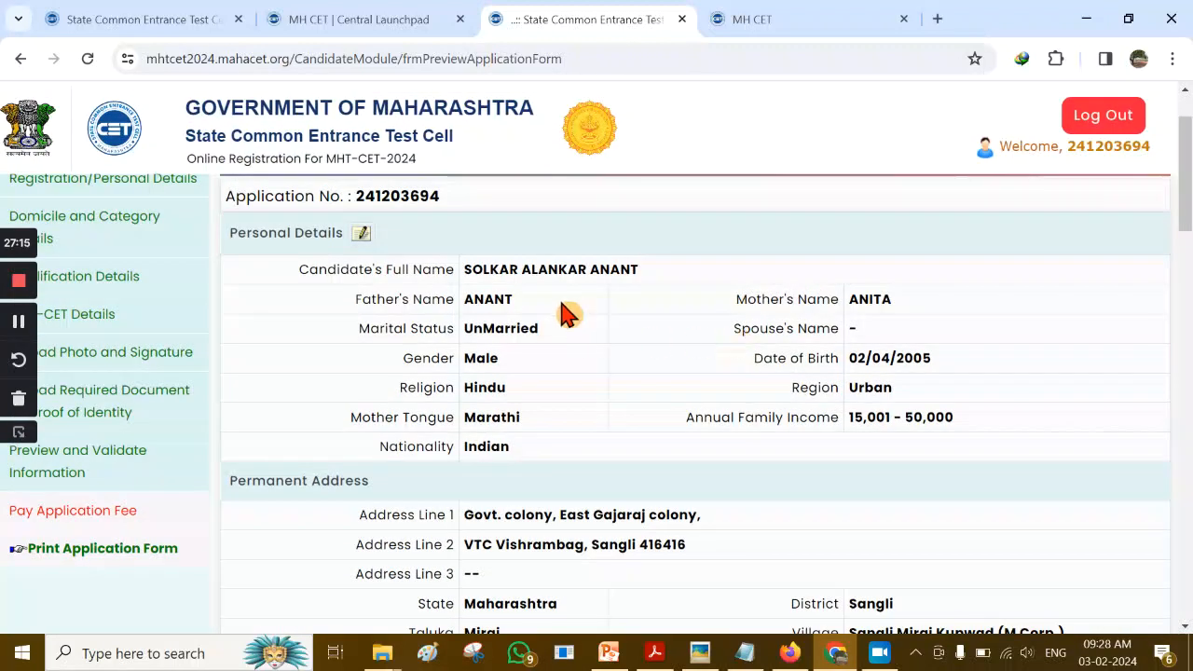
{"action": "scroll", "coordinate": [643, 307], "scroll_direction": "down", "scroll_amount": 2}
{"action": "scroll", "coordinate": [641, 319], "scroll_direction": "down", "scroll_amount": 5}
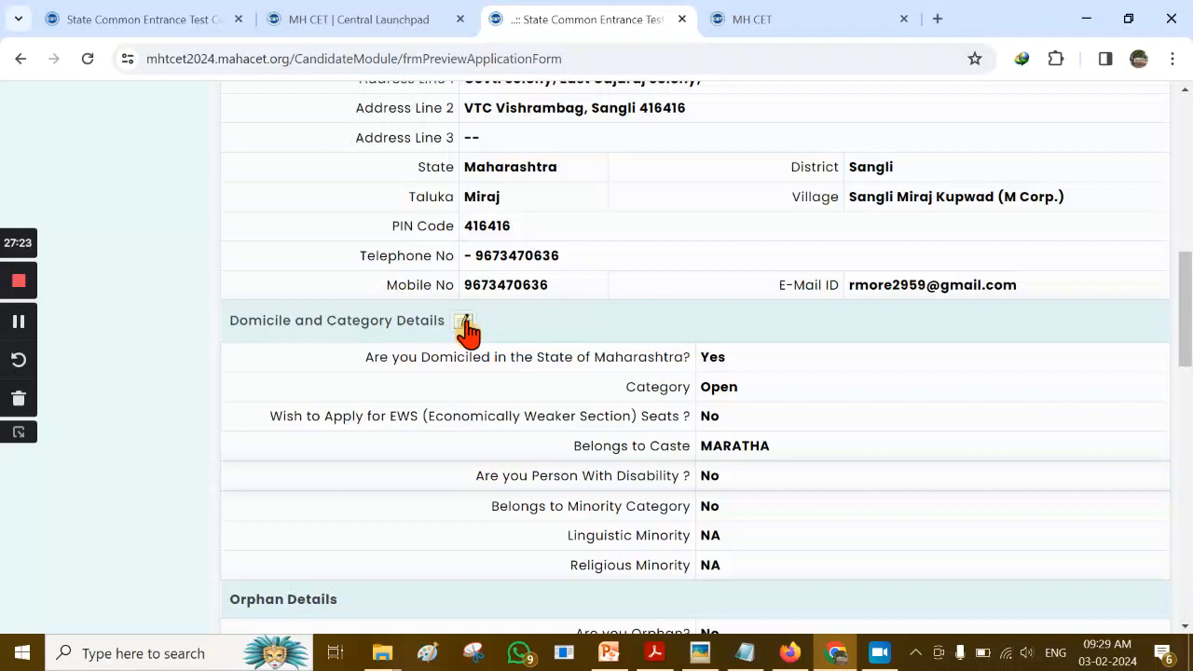
{"action": "scroll", "coordinate": [632, 326], "scroll_direction": "down", "scroll_amount": 2}
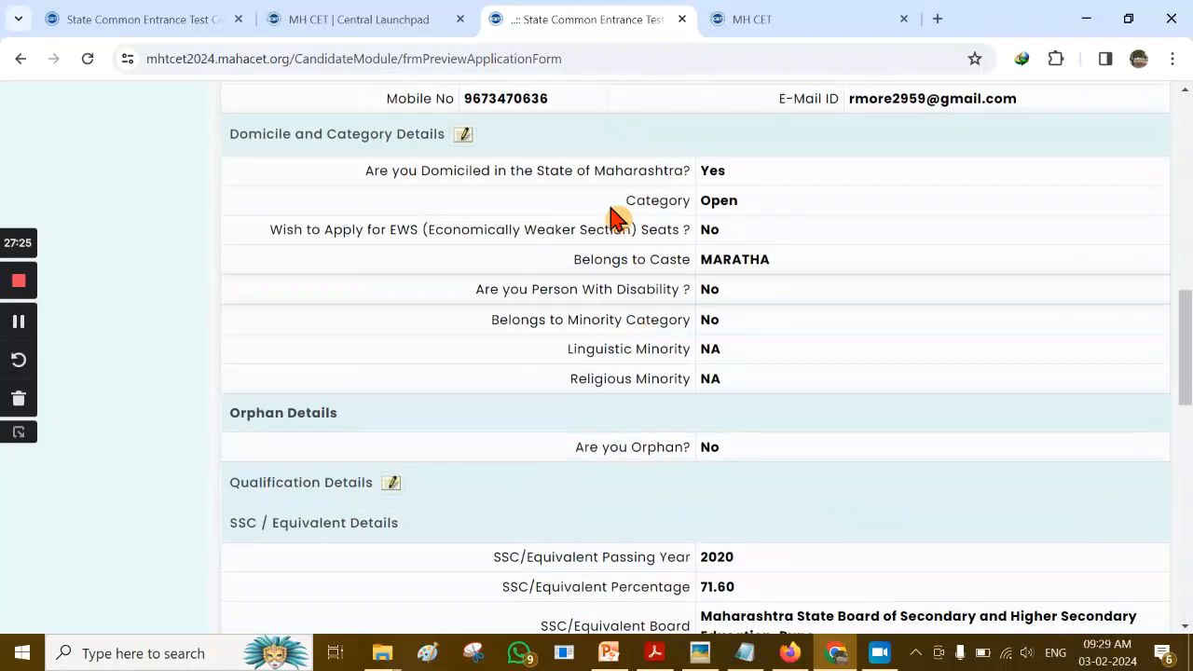
{"action": "scroll", "coordinate": [774, 426], "scroll_direction": "down", "scroll_amount": 2}
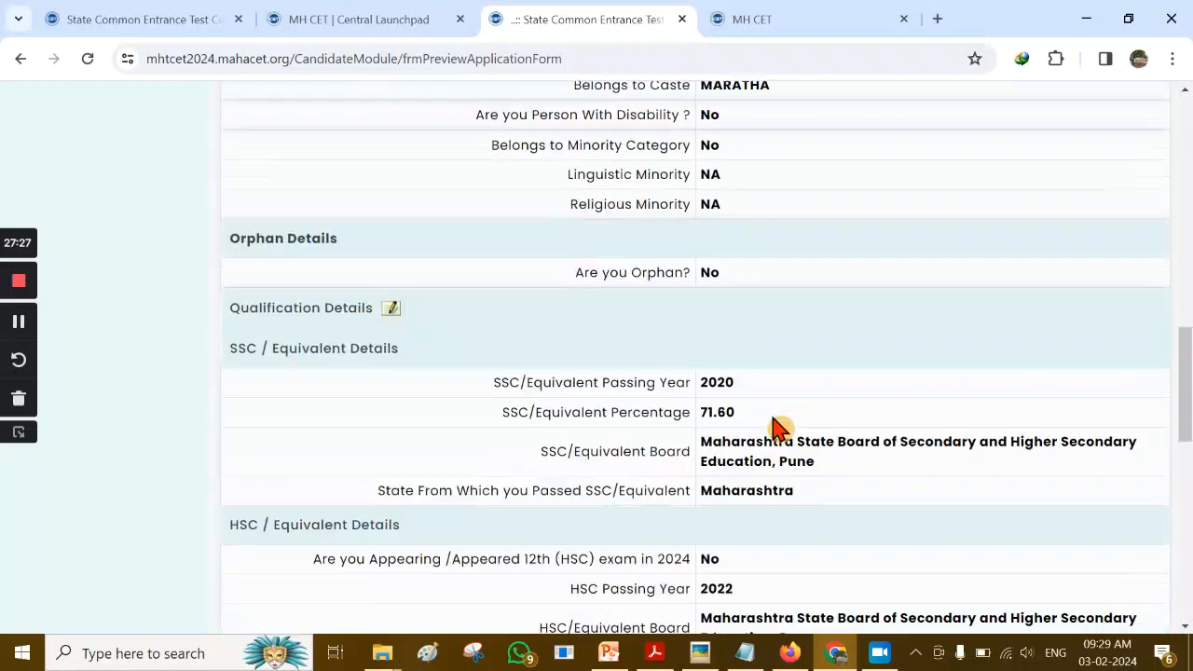
{"action": "scroll", "coordinate": [791, 349], "scroll_direction": "down", "scroll_amount": 9}
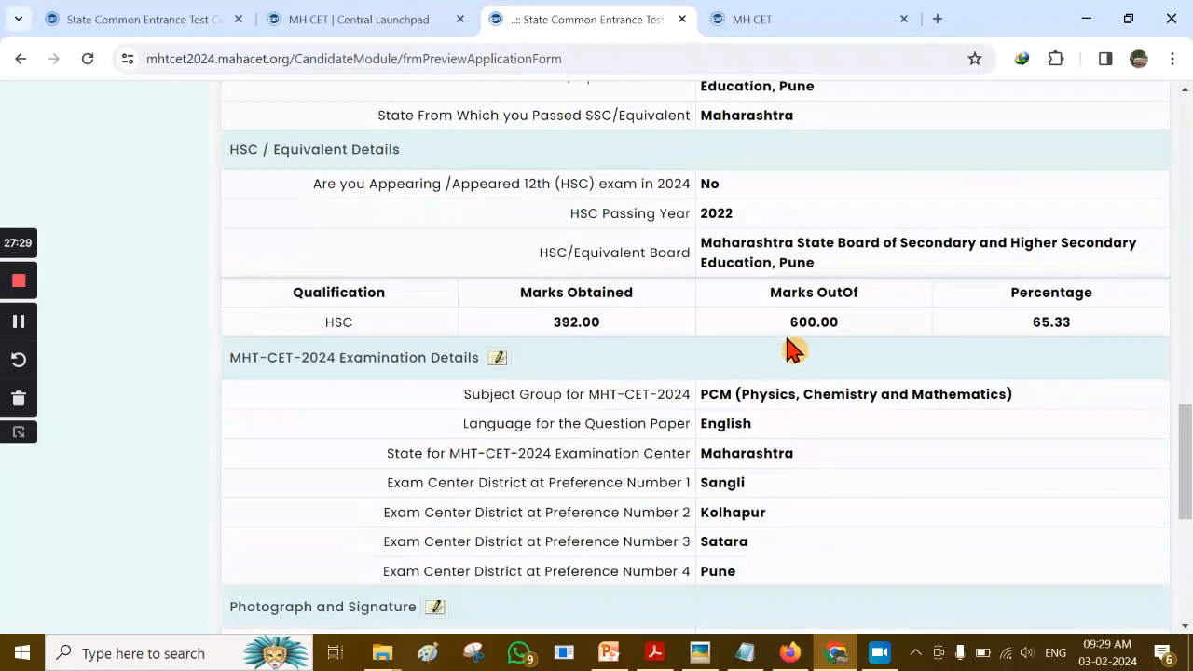
{"action": "scroll", "coordinate": [621, 247], "scroll_direction": "down", "scroll_amount": 1}
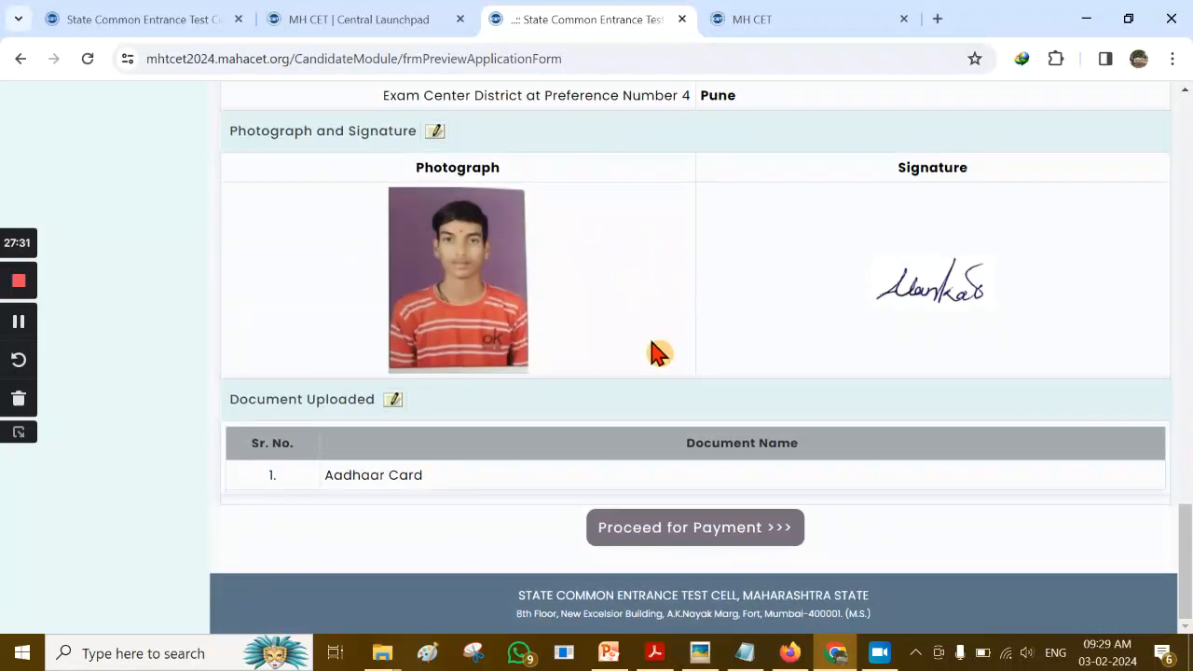
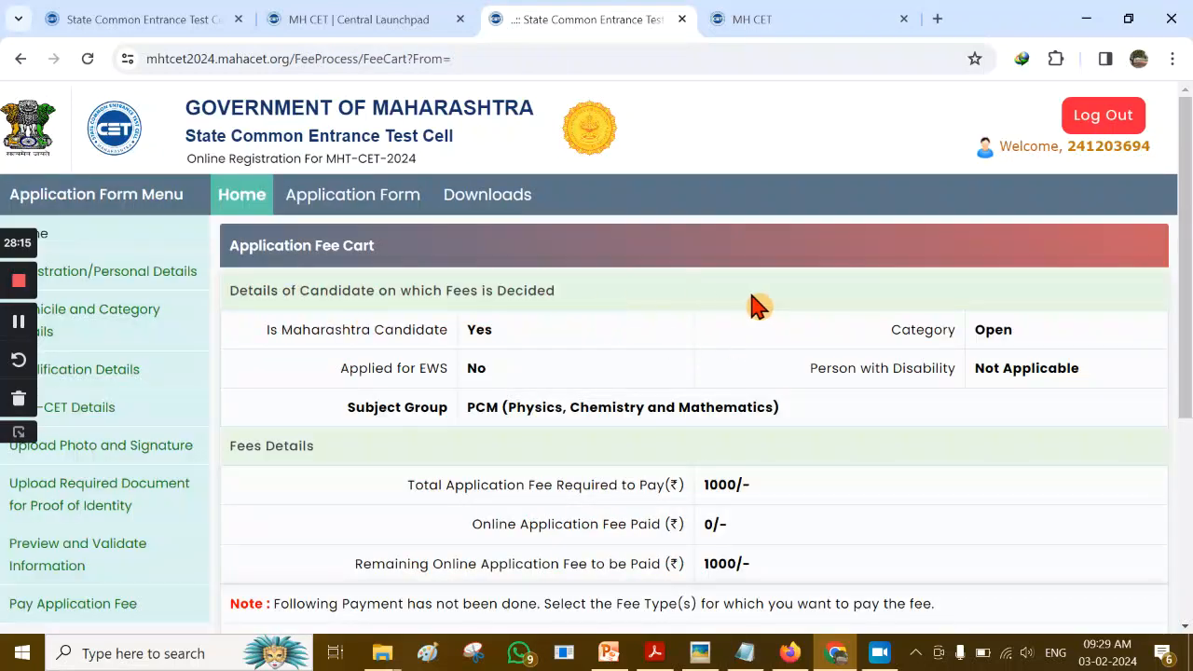
Check the PCM subject group in the fee cart, then tick Application Fee for a 1000.00 total
{"action": "scroll", "coordinate": [671, 346], "scroll_direction": "down", "scroll_amount": 3}
{"action": "scroll", "coordinate": [675, 346], "scroll_direction": "up", "scroll_amount": 3}
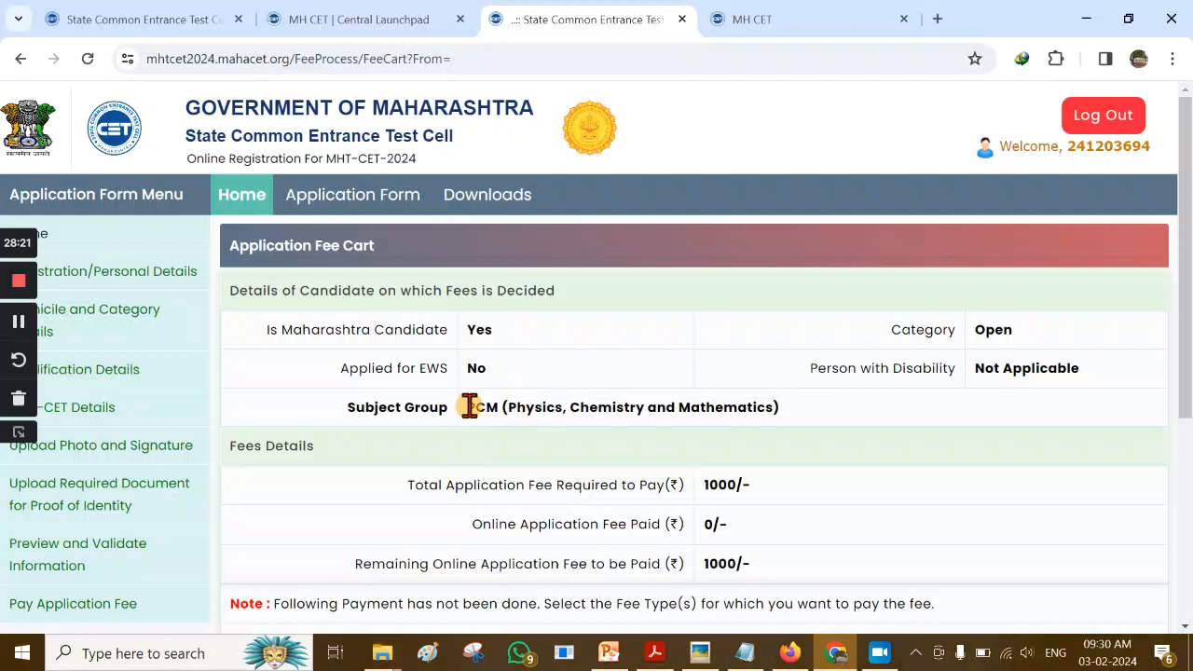
{"action": "left_click_drag", "start_coordinate": [467, 408], "coordinate": [807, 422]}
{"action": "left_click", "coordinate": [582, 436]}
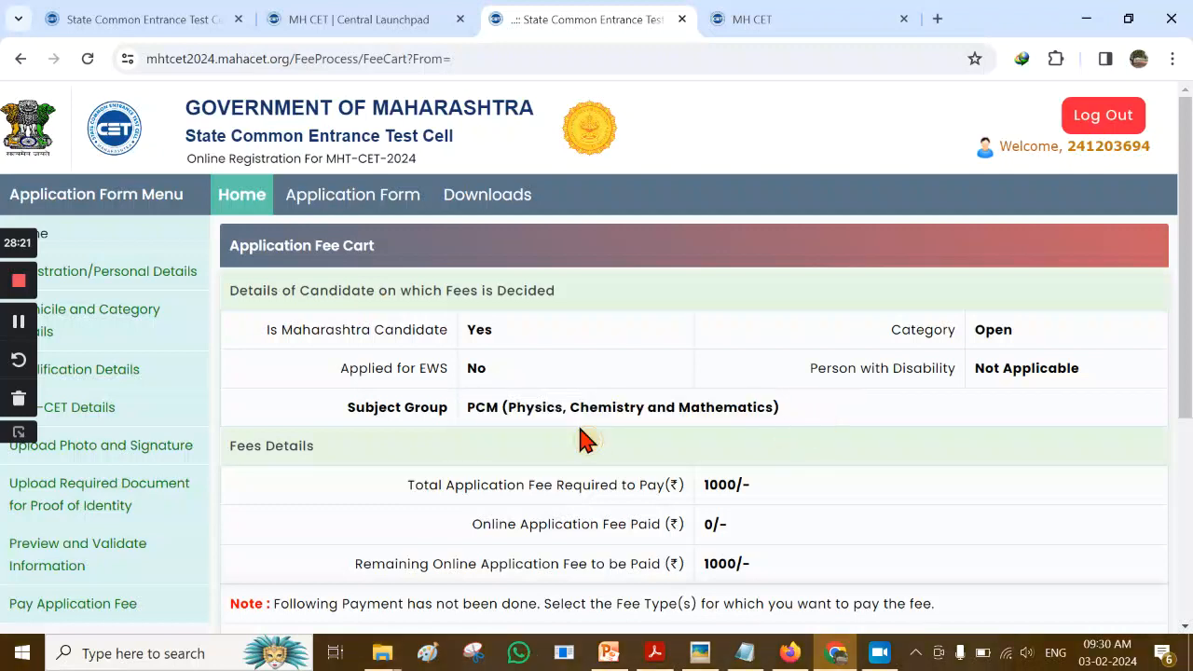
{"action": "scroll", "coordinate": [899, 475], "scroll_direction": "down", "scroll_amount": 2}
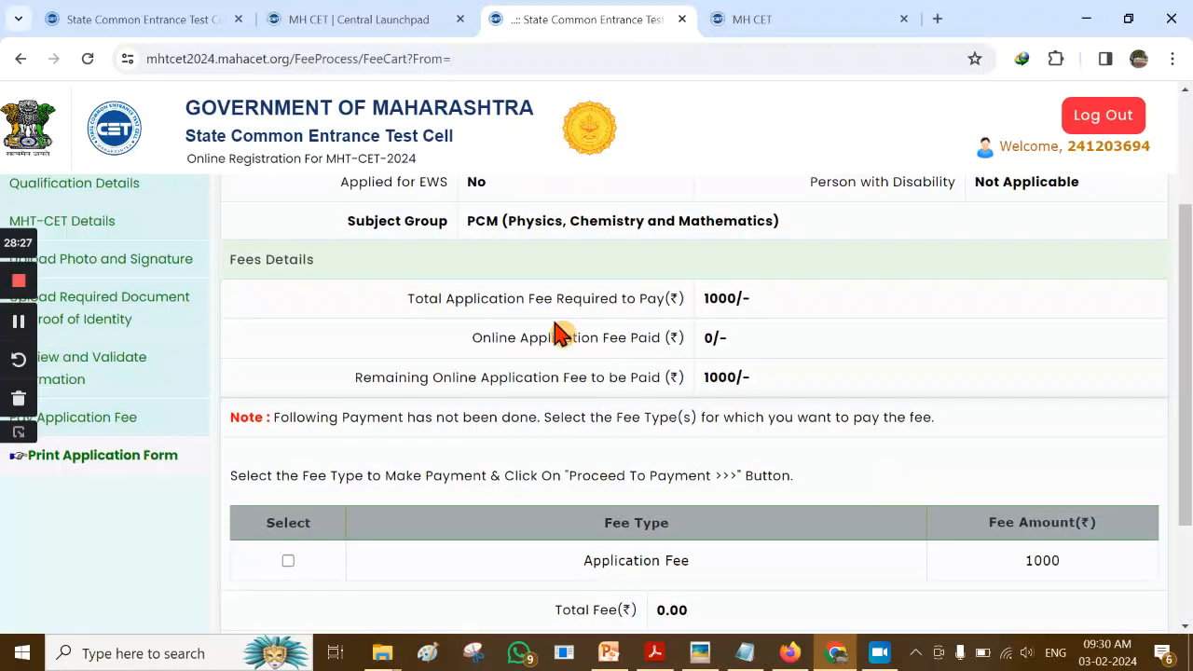
{"action": "left_click_drag", "start_coordinate": [467, 221], "coordinate": [497, 220]}
{"action": "left_click", "coordinate": [794, 311]}
{"action": "scroll", "coordinate": [781, 337], "scroll_direction": "down", "scroll_amount": 1}
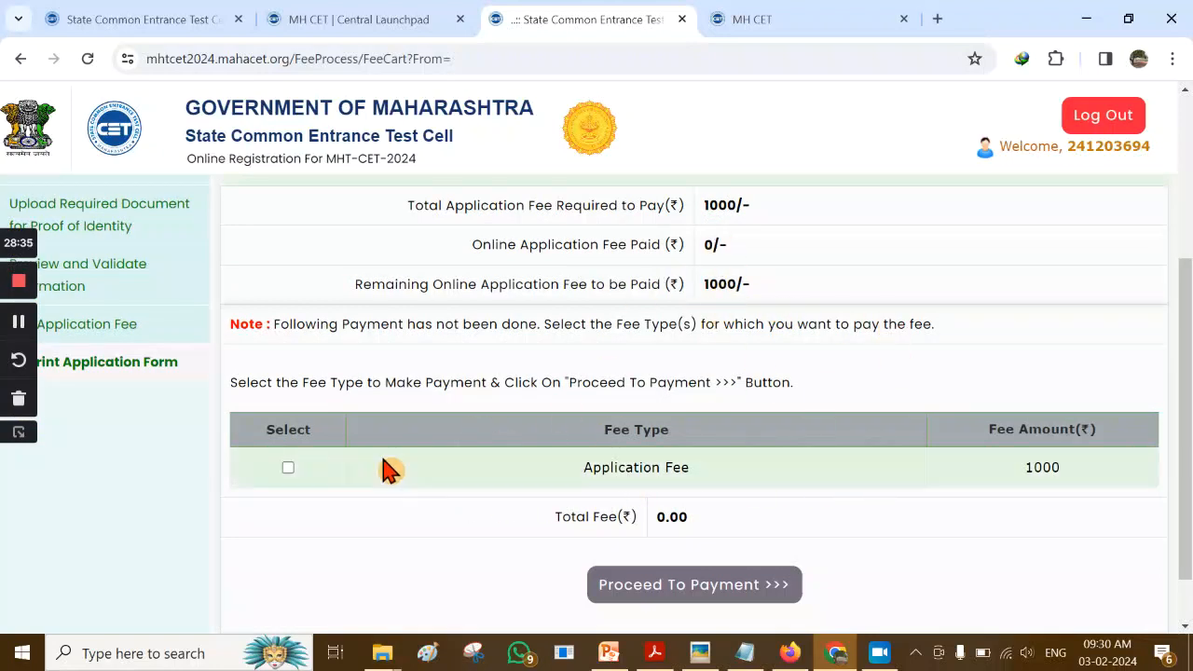
{"action": "left_click", "coordinate": [288, 468]}
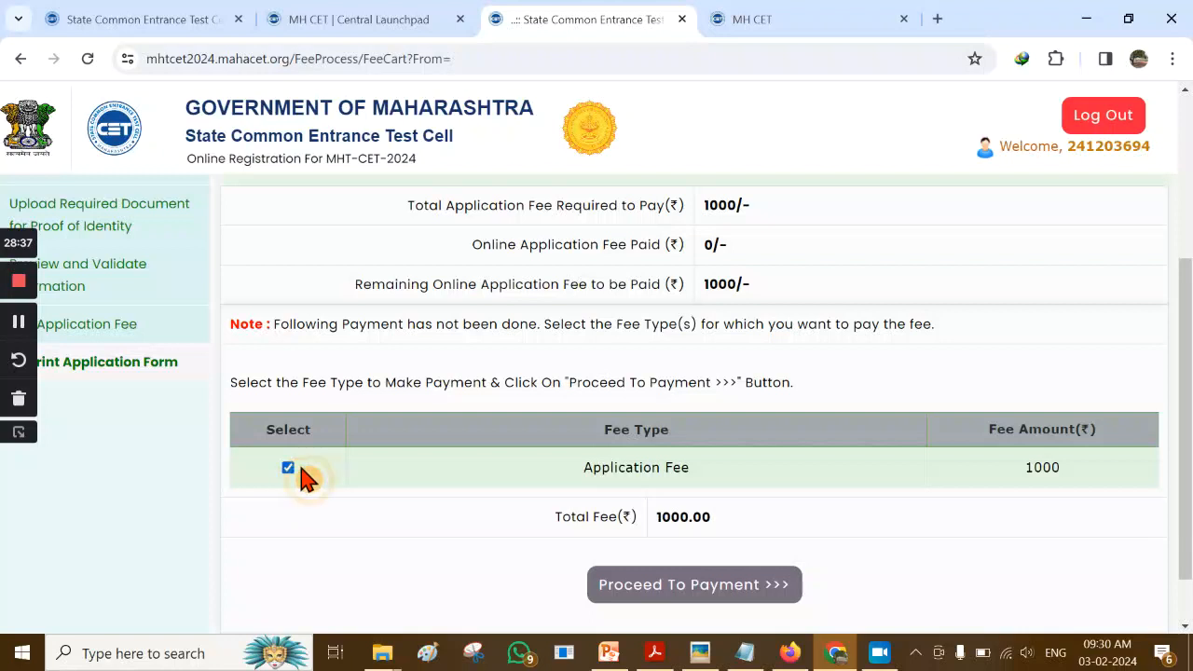
Proceed to payment with Razorpay as the payment mode, agreeing to the terms and conditions
{"action": "left_click", "coordinate": [686, 593]}
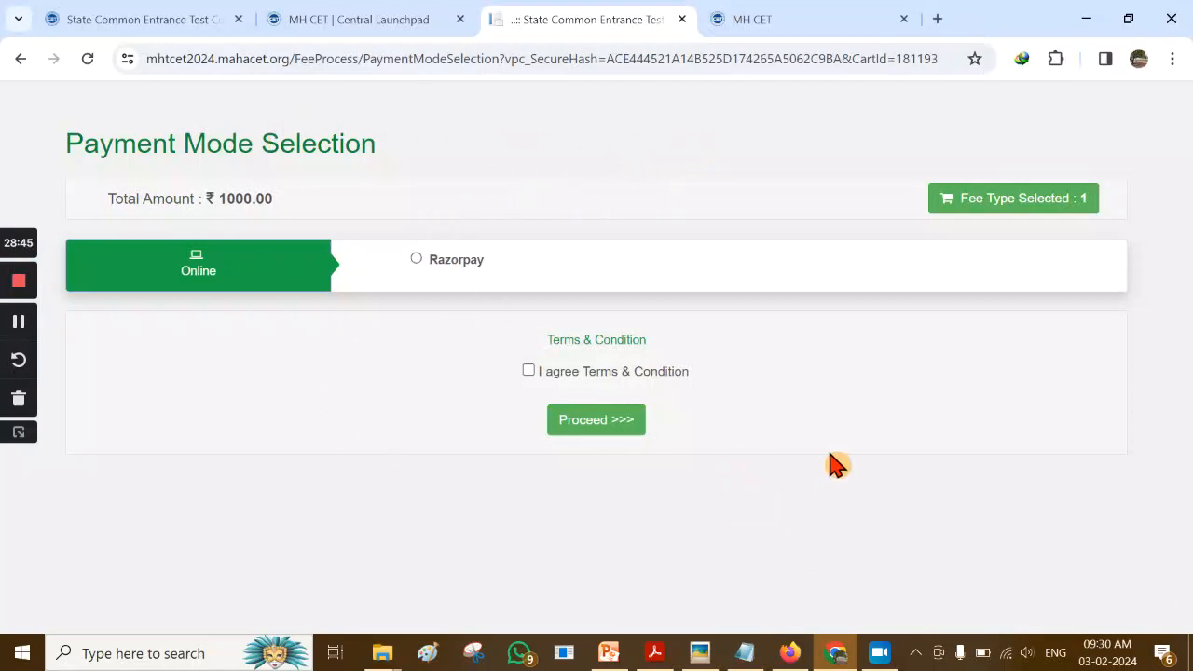
{"action": "left_click", "coordinate": [417, 261]}
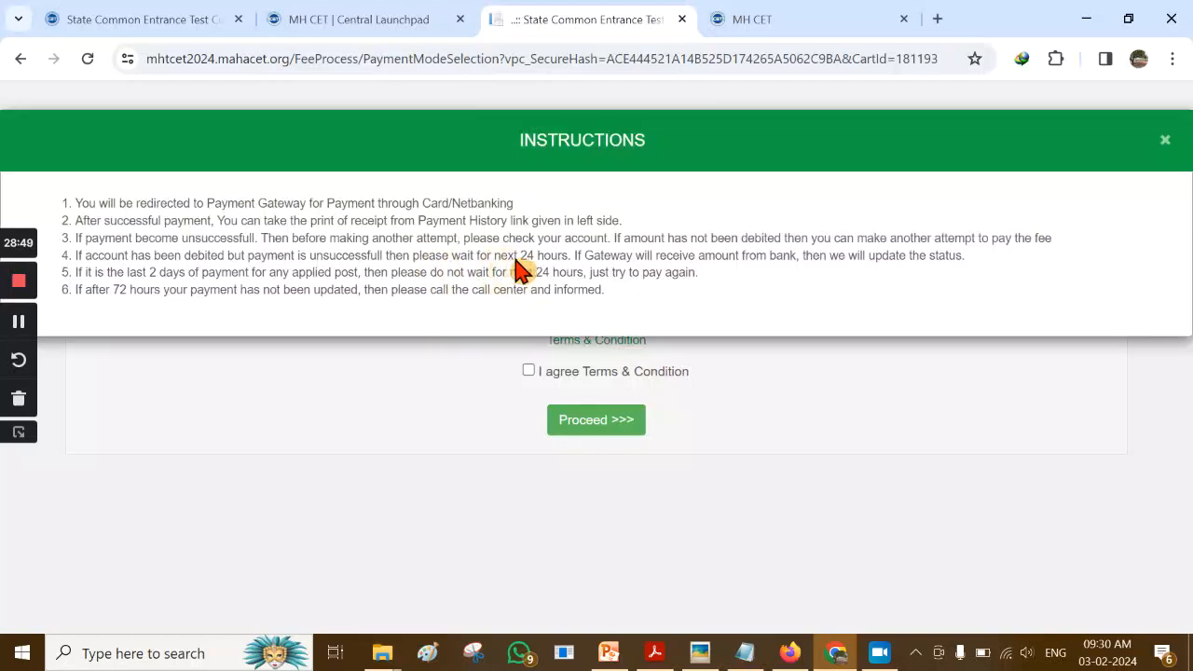
{"action": "left_click", "coordinate": [1168, 142]}
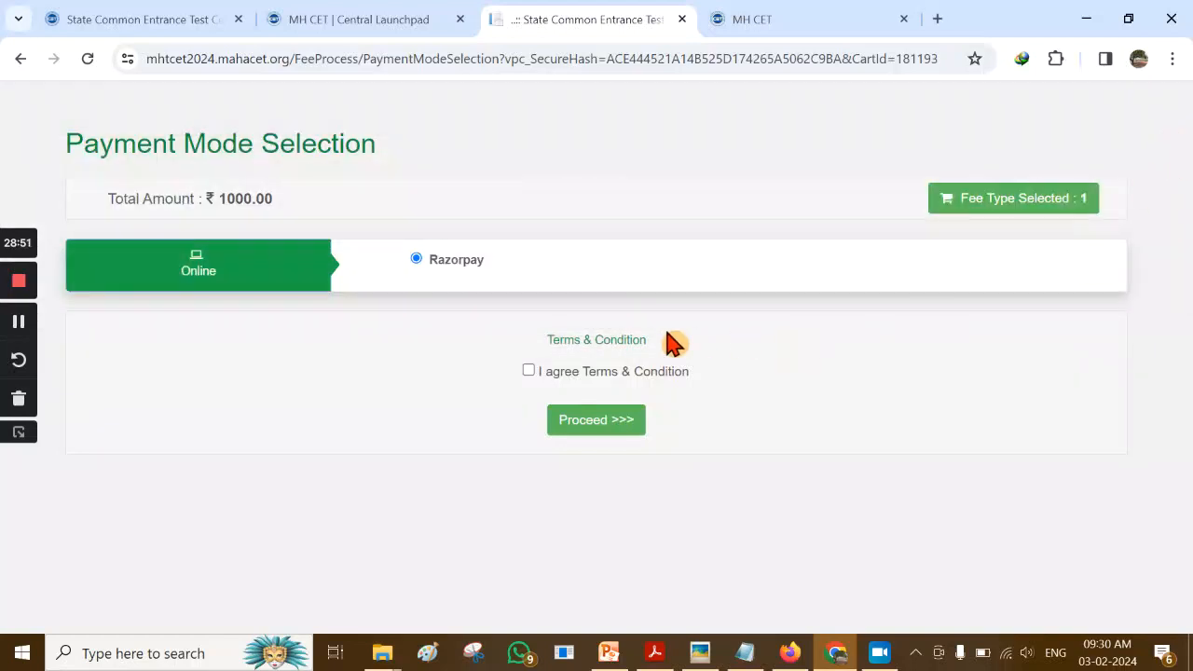
{"action": "left_click", "coordinate": [529, 371]}
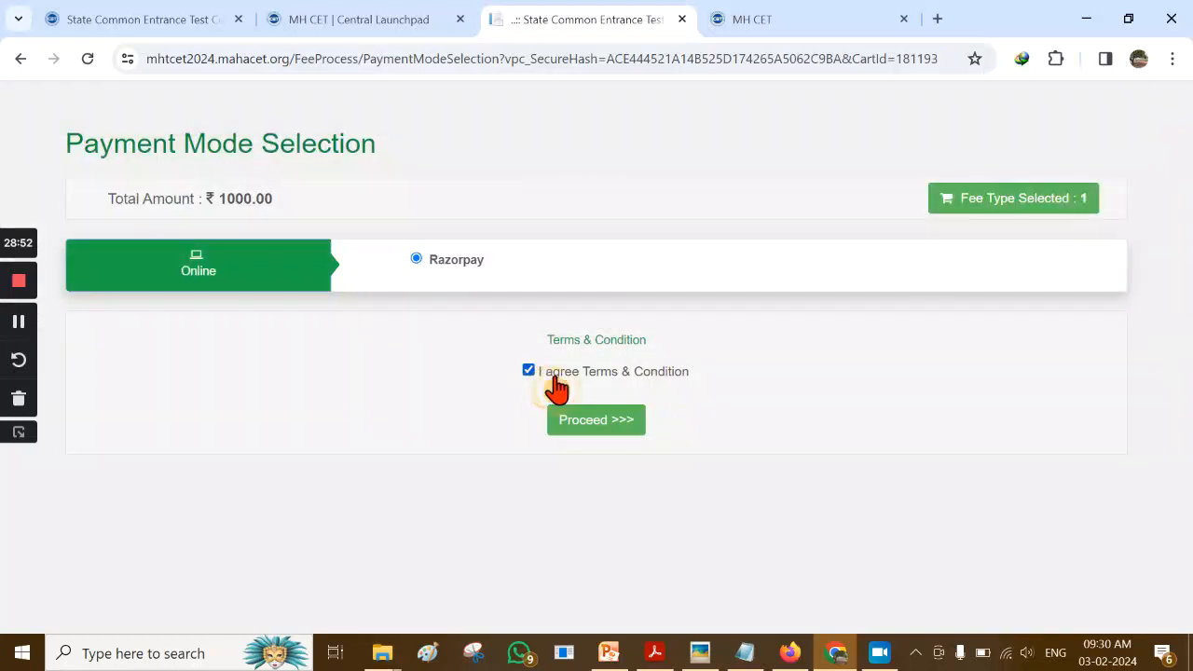
{"action": "left_click", "coordinate": [595, 424]}
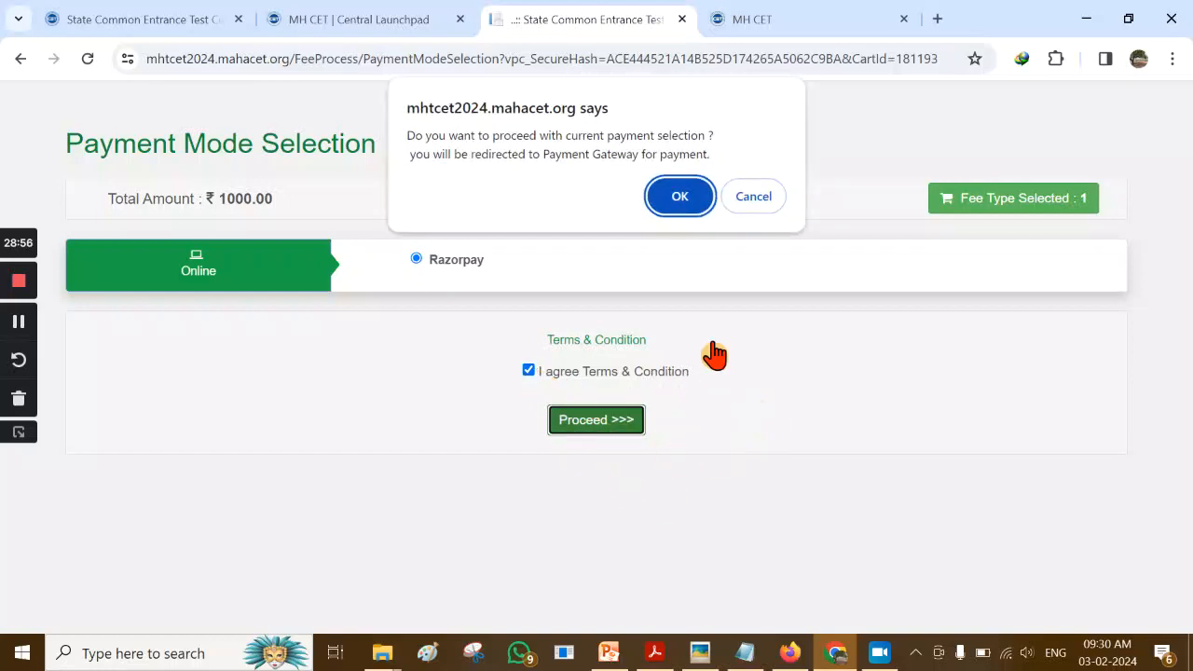
Confirm the redirect, review the CET CELL Mumbai ₹1,000 Razorpay checkout, and minimize the browser
{"action": "left_click", "coordinate": [679, 200]}
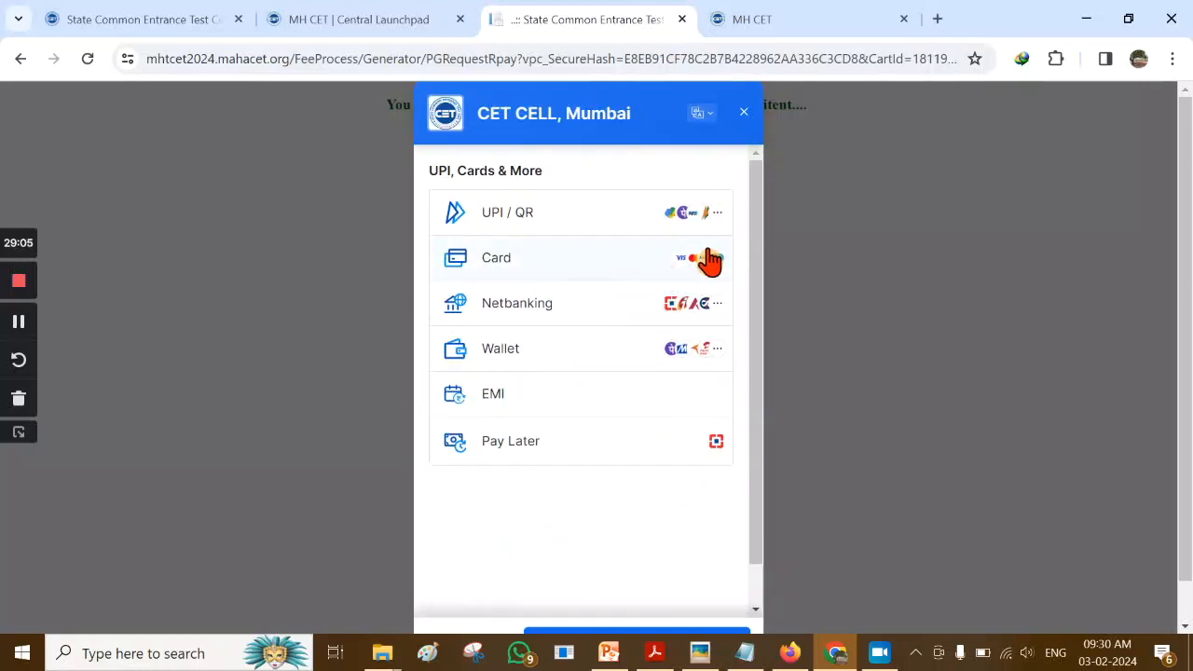
{"action": "left_click_drag", "start_coordinate": [751, 226], "coordinate": [752, 301]}
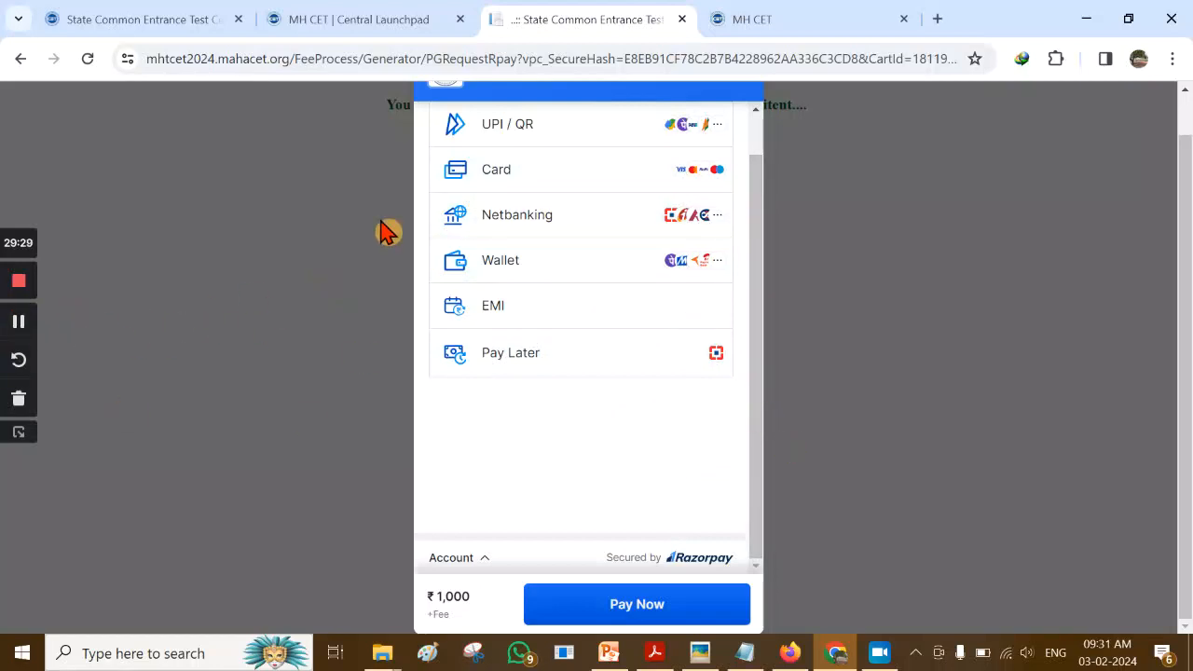
{"action": "left_click", "coordinate": [1085, 20]}
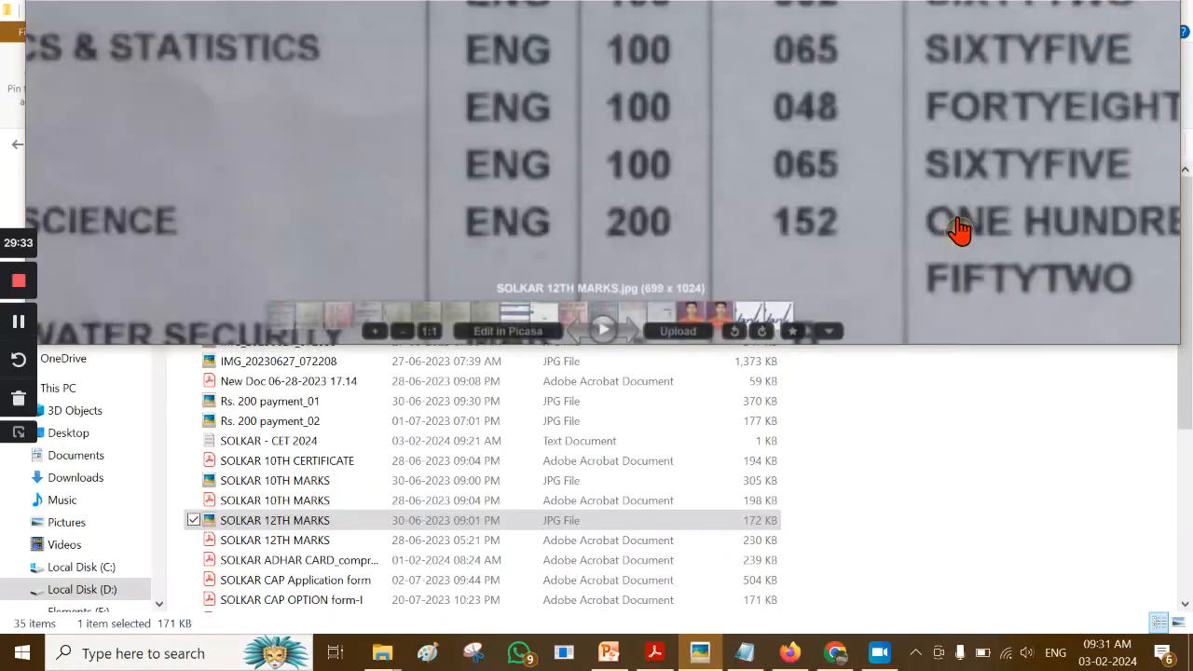
Close the SOLKAR 12th marks photo and switch to the MHT-CET PowerPoint presentation
{"action": "left_click_drag", "start_coordinate": [961, 229], "coordinate": [937, 332]}
{"action": "scroll", "coordinate": [1007, 184], "scroll_direction": "down", "scroll_amount": 2}
{"action": "left_click_drag", "start_coordinate": [1007, 184], "coordinate": [961, 376]}
{"action": "scroll", "coordinate": [948, 333], "scroll_direction": "down", "scroll_amount": 2}
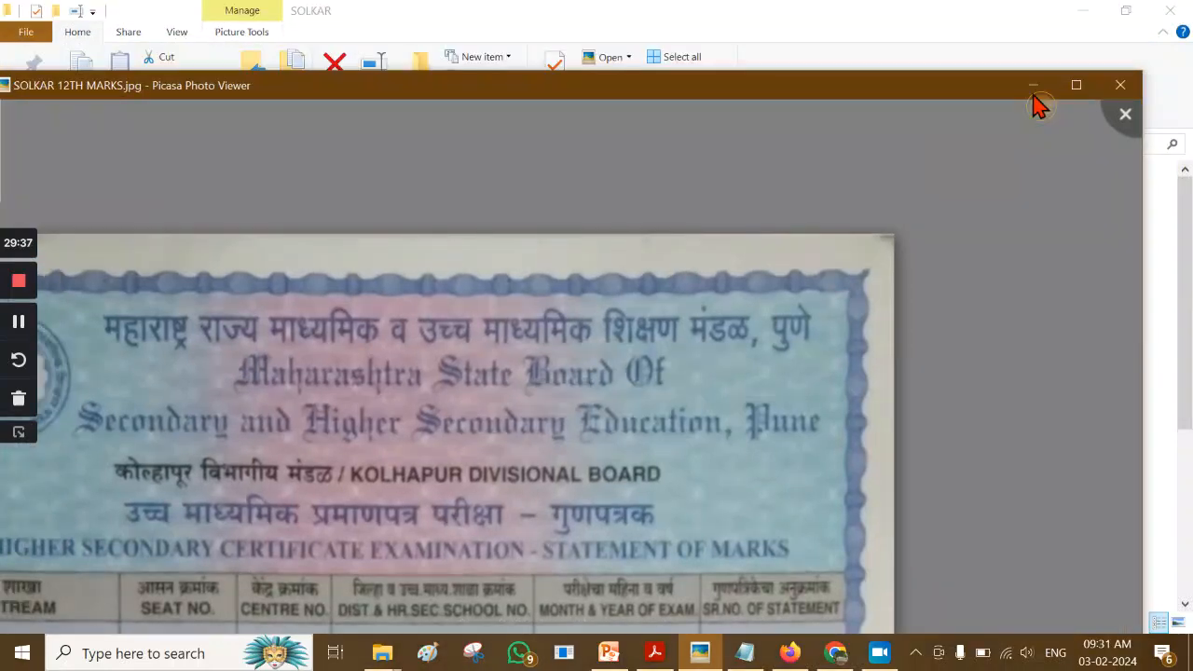
{"action": "left_click", "coordinate": [1038, 97]}
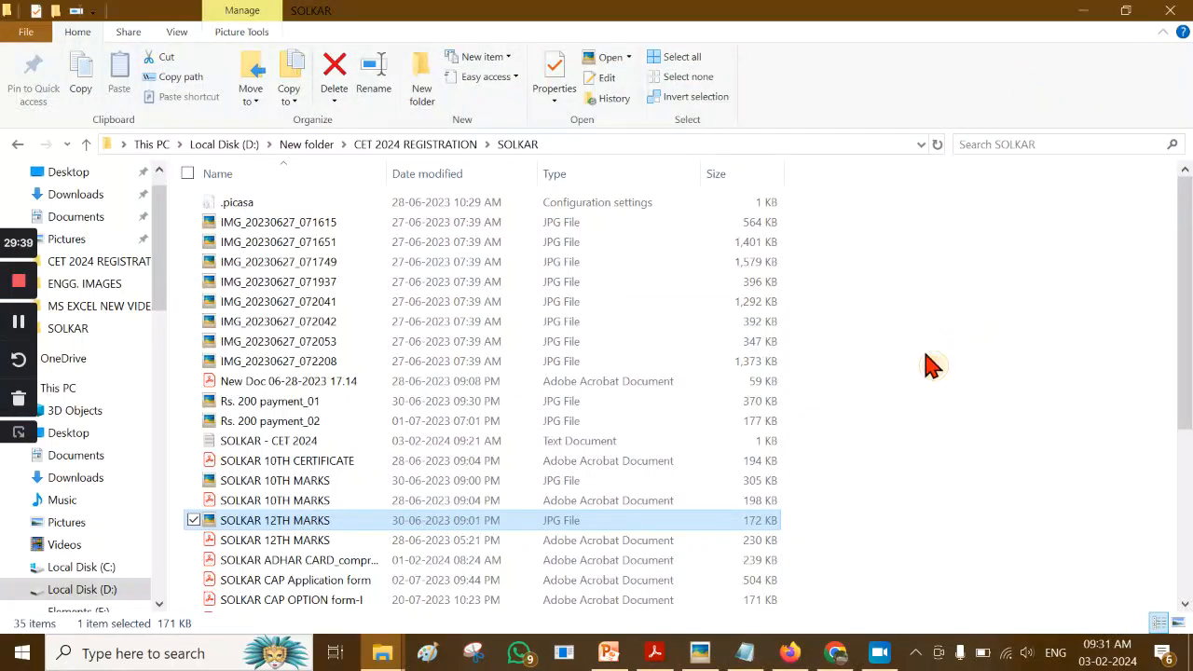
{"action": "left_click", "coordinate": [923, 364]}
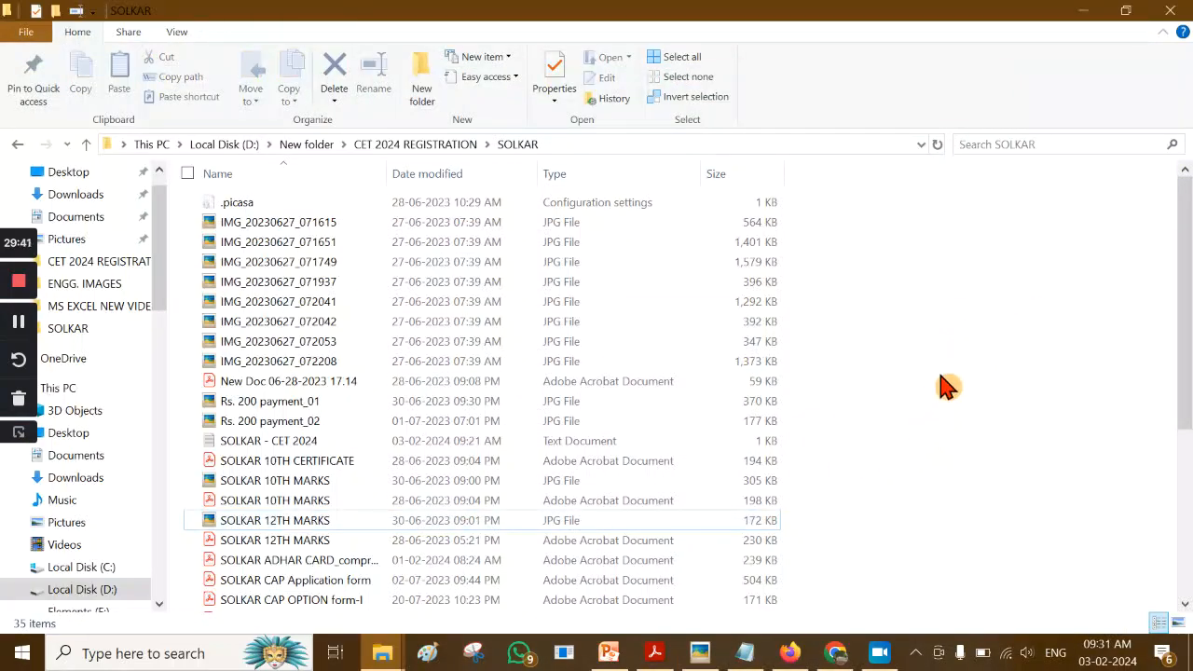
{"action": "left_click", "coordinate": [611, 653]}
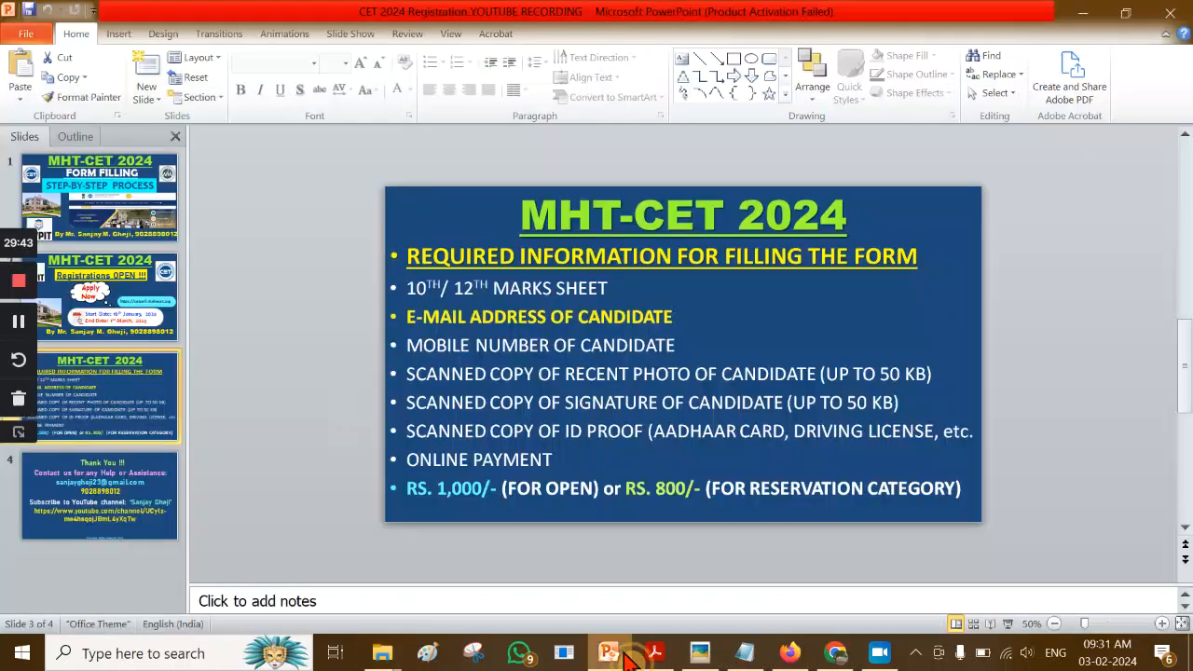
Start the slide show from slide 4, the Thank You slide
{"action": "left_click", "coordinate": [104, 480]}
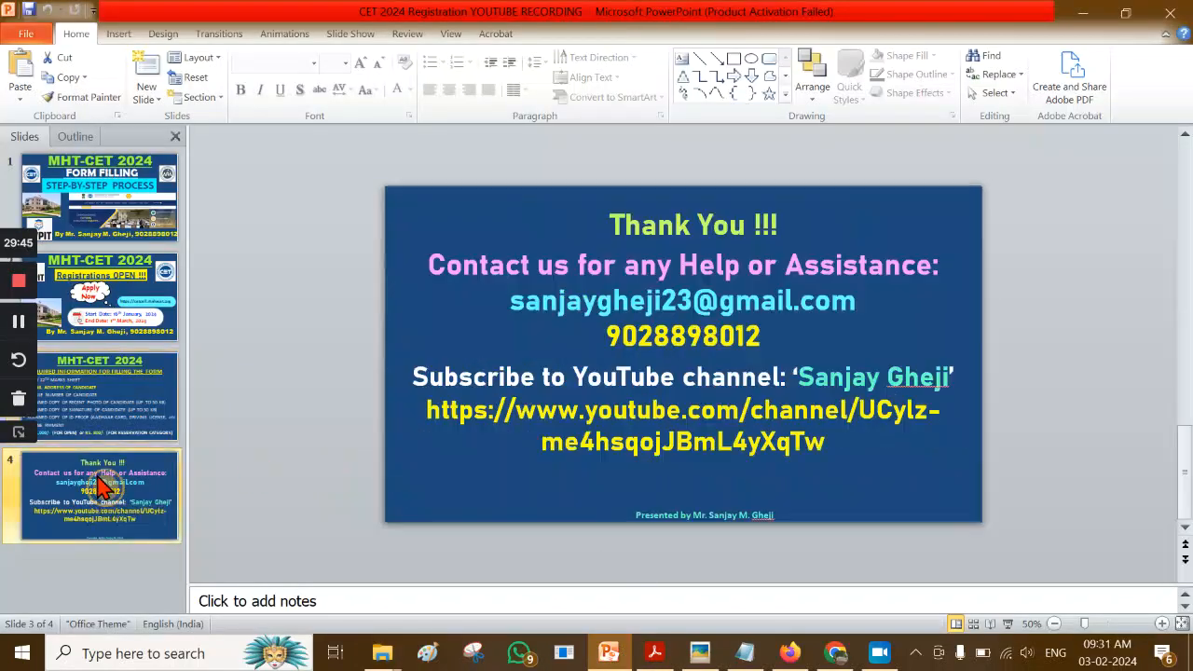
{"action": "left_click", "coordinate": [1010, 623]}
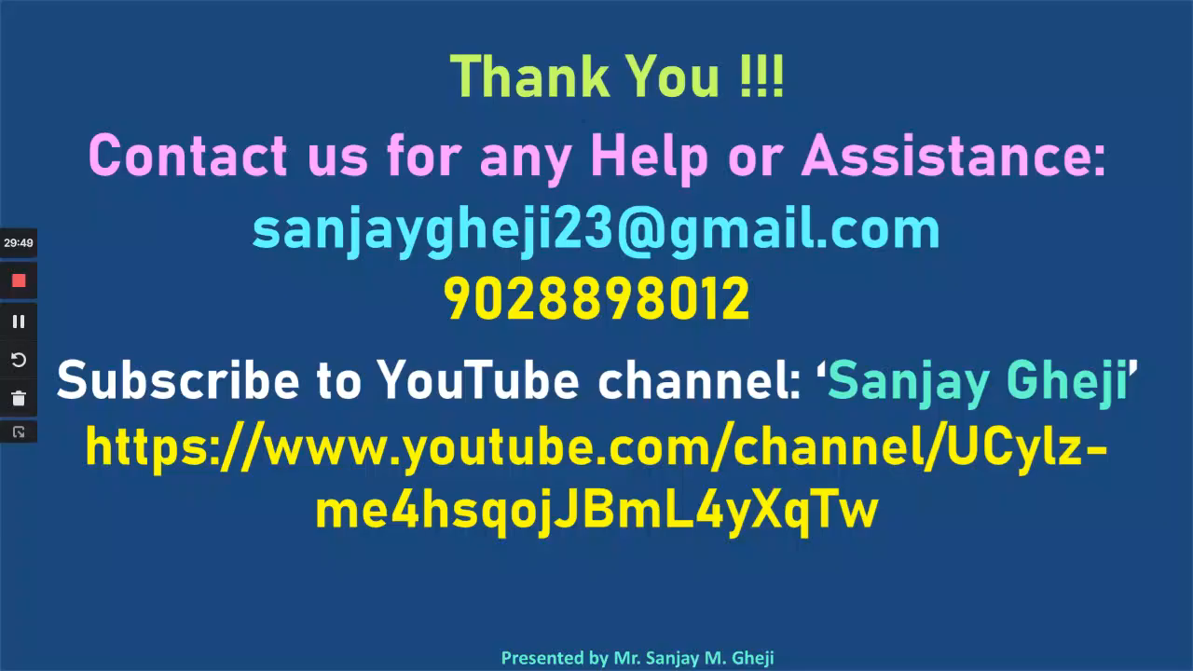